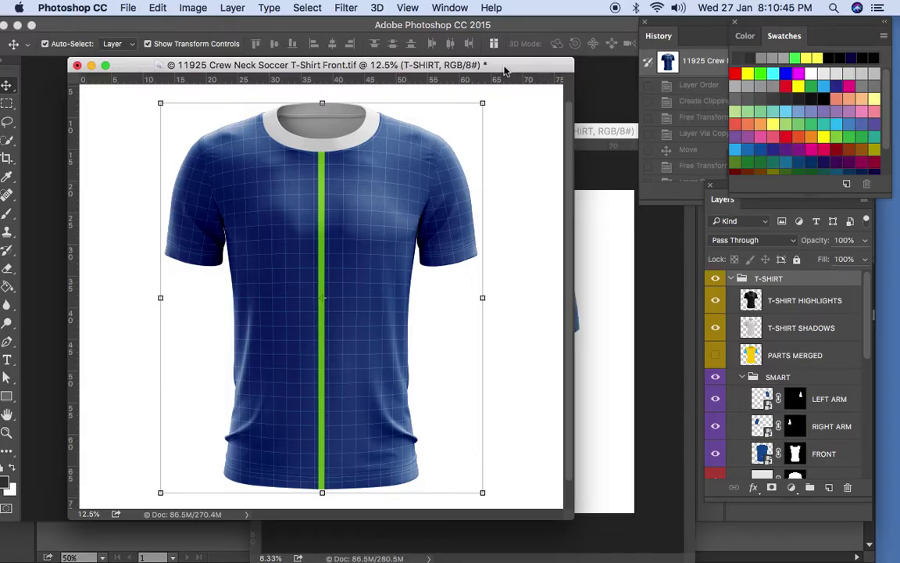
# Switch to the back-view shirt document and return to the front shirt document.
pyautogui.click(599, 129)
pyautogui.click(441, 70)
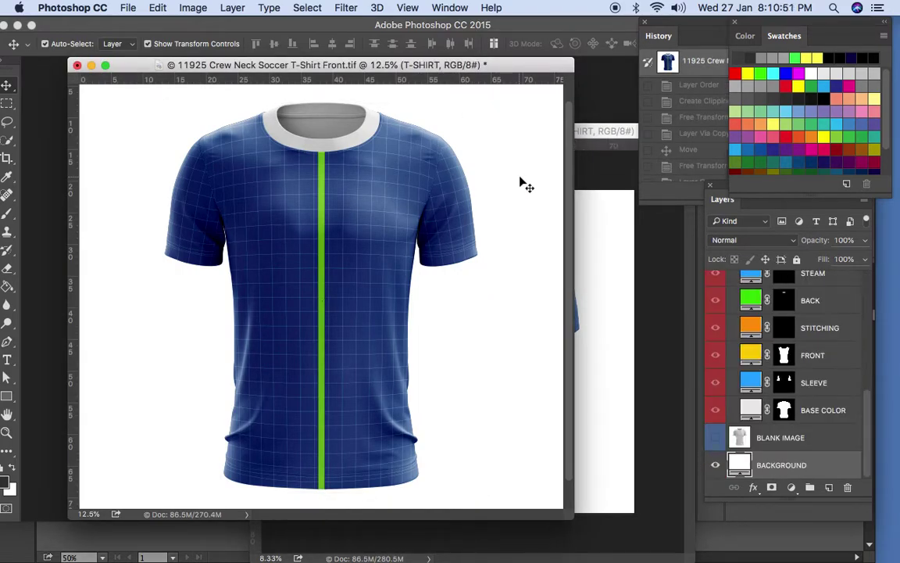
pyautogui.press('a')
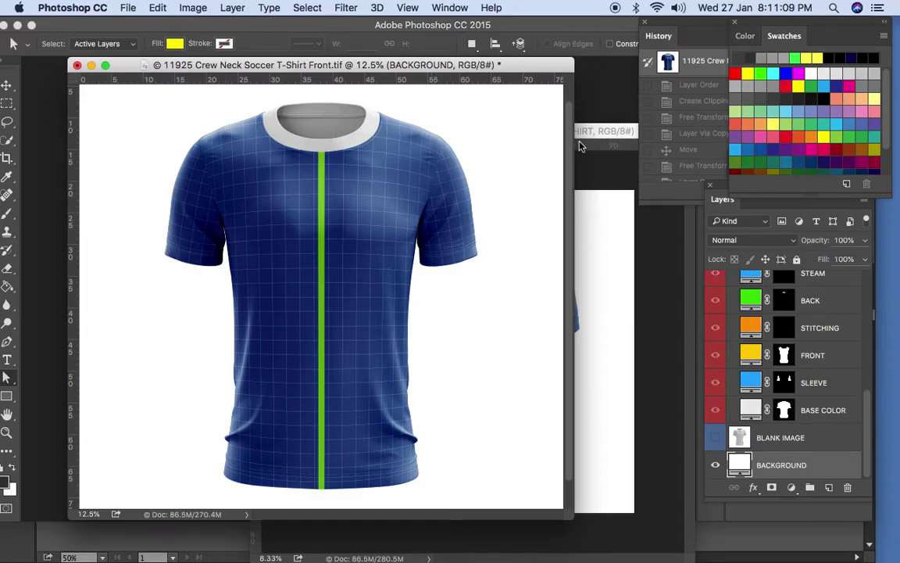
pyautogui.scroll(10, 861, 298)
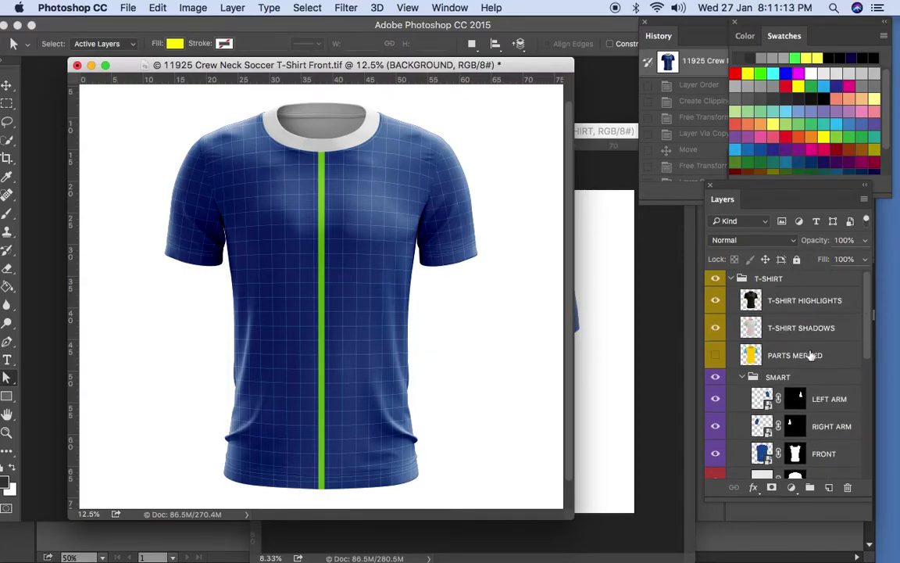
# Fully lock the T-SHIRT HIGHLIGHTS and T-SHIRT SHADOWS layers together.
pyautogui.click(756, 305)
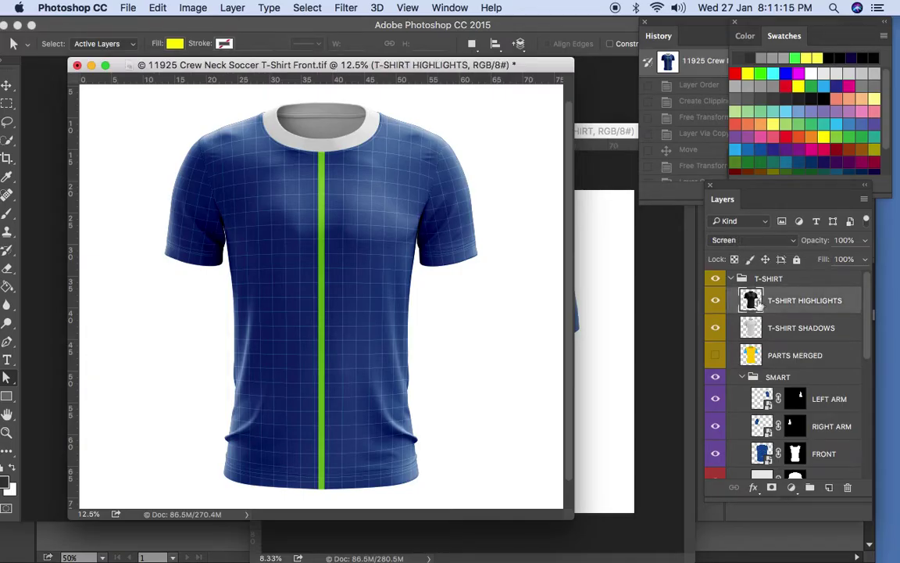
pyautogui.keyDown('shift'); pyautogui.click(807, 334); pyautogui.keyUp('shift')
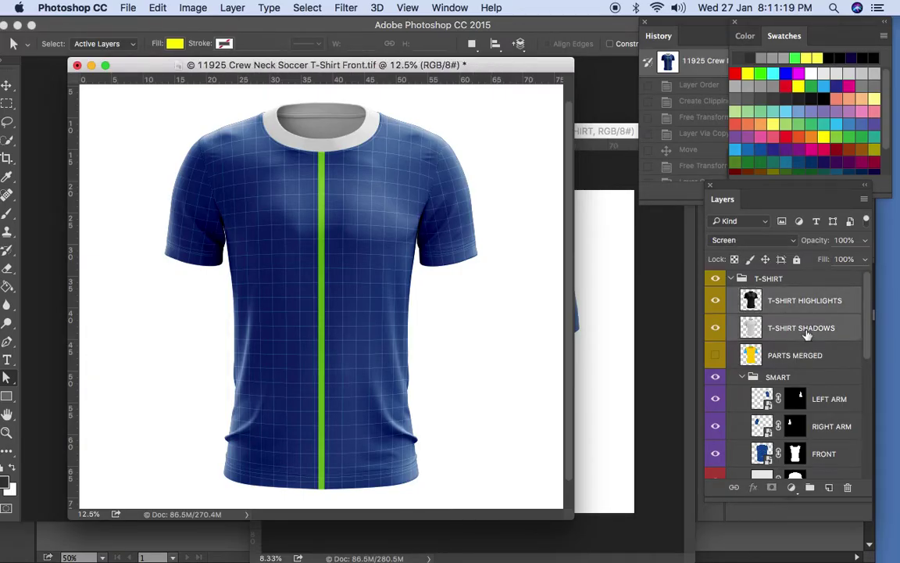
pyautogui.click(797, 259)
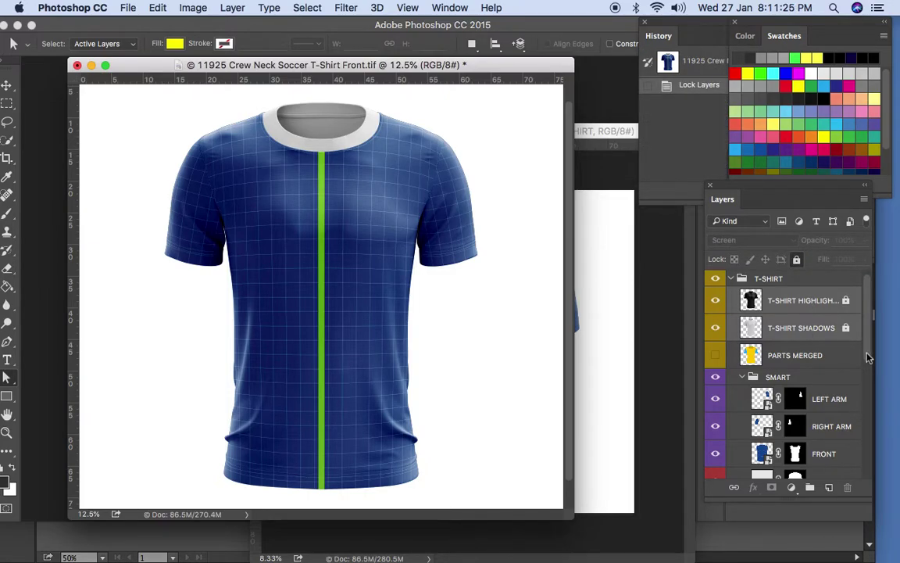
# Lock the PARTS group and all its layers with Cmd+/.
pyautogui.scroll(-3, 866, 367)
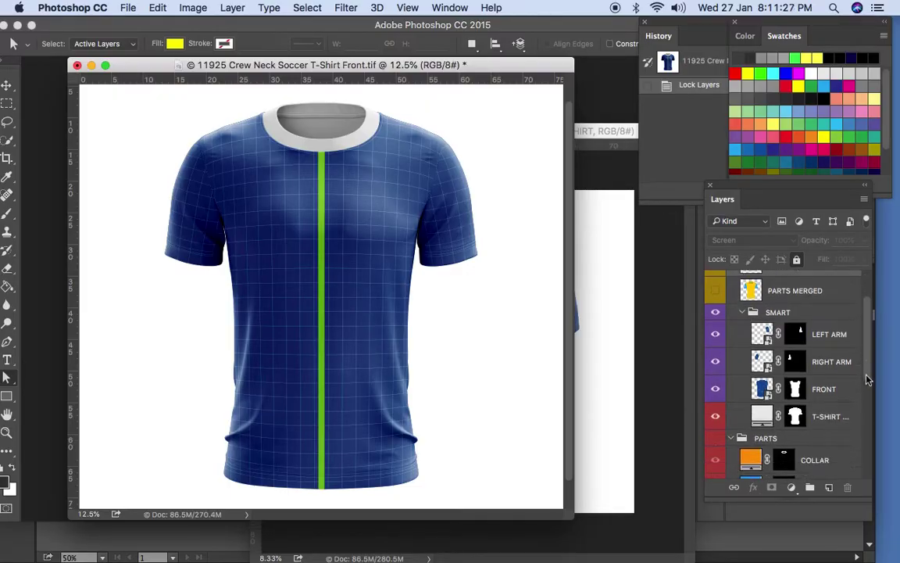
pyautogui.scroll(-2, 866, 383)
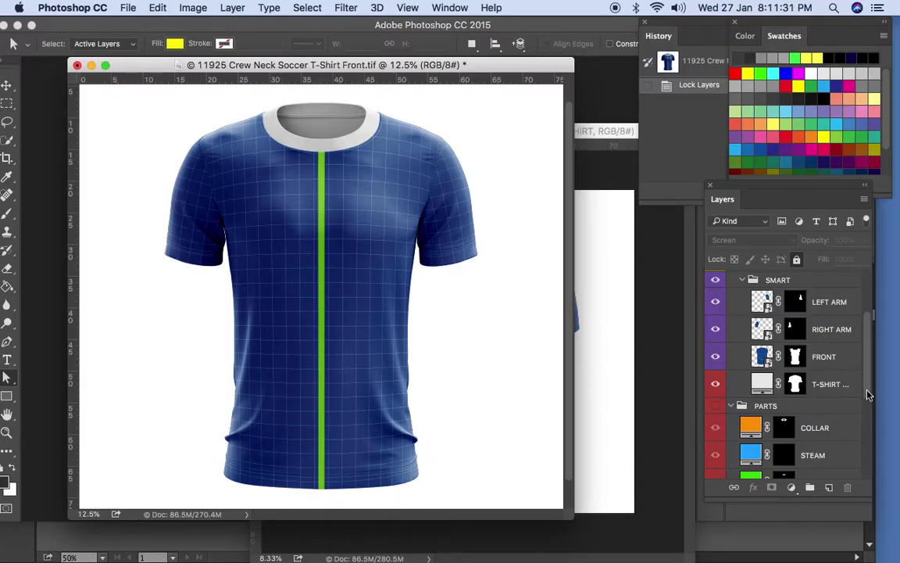
pyautogui.scroll(-1, 867, 395)
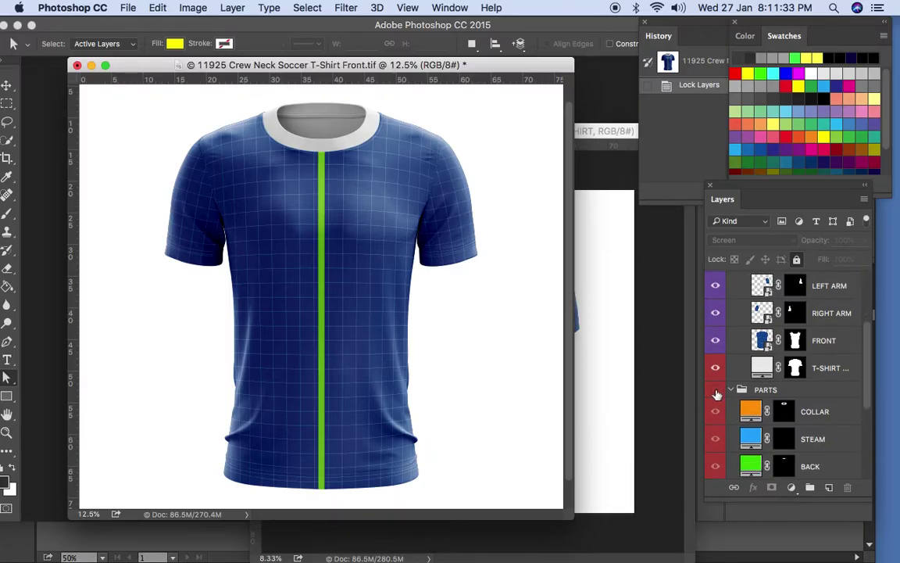
pyautogui.click(762, 389)
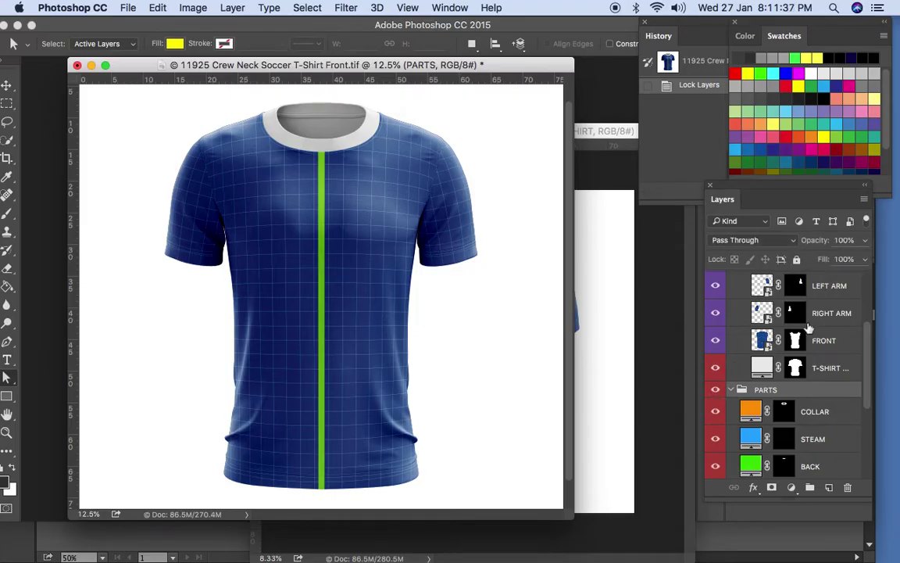
pyautogui.press('super+slash')
pyautogui.moveTo(867, 363); pyautogui.dragTo(865, 438)
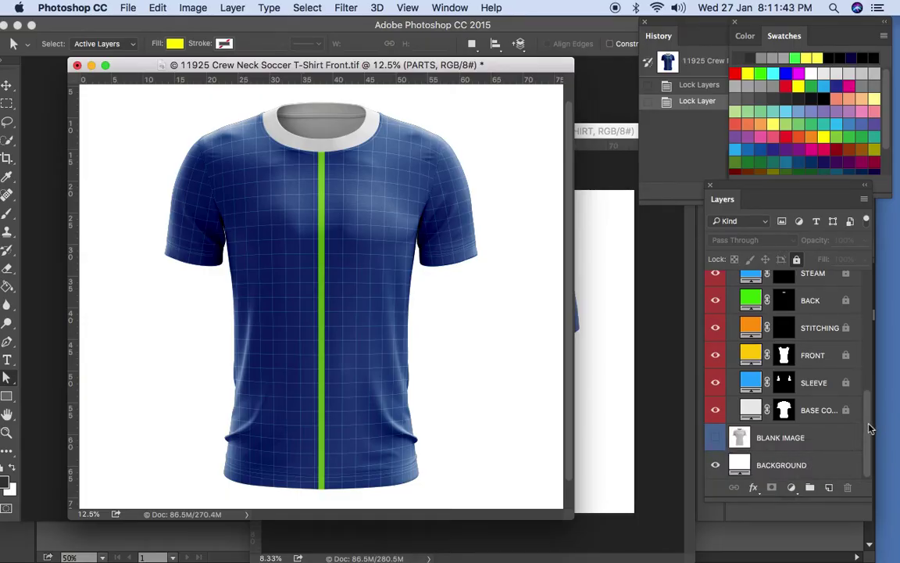
pyautogui.scroll(10, 781, 387)
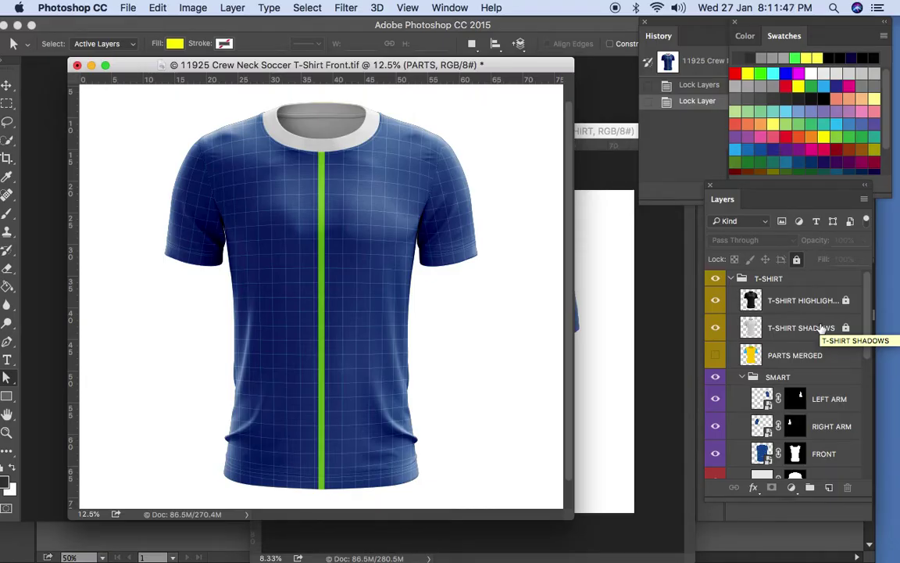
# Inside the LEFT ARM smart object, fill a new layer with #000000 black, then save and close.
pyautogui.click(765, 401)
pyautogui.doubleClick(762, 399)
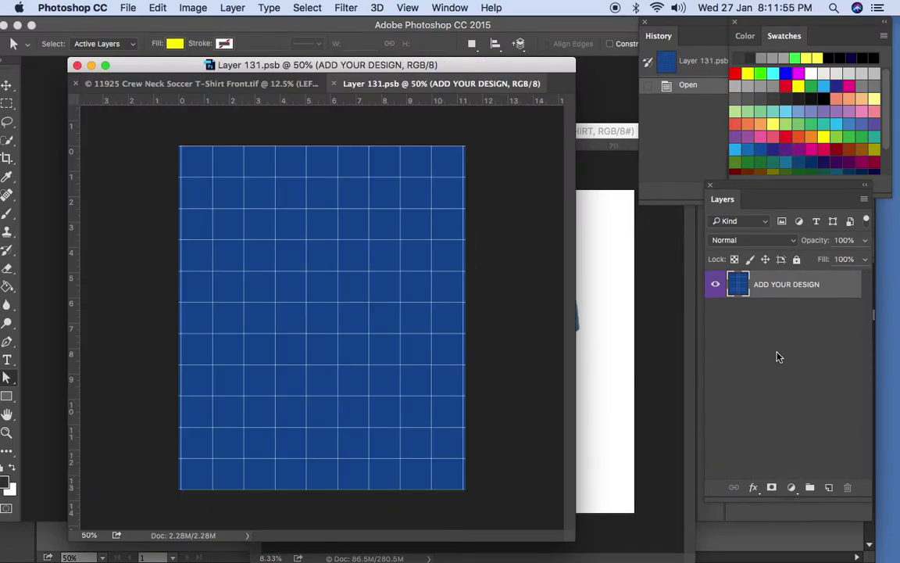
pyautogui.click(829, 488)
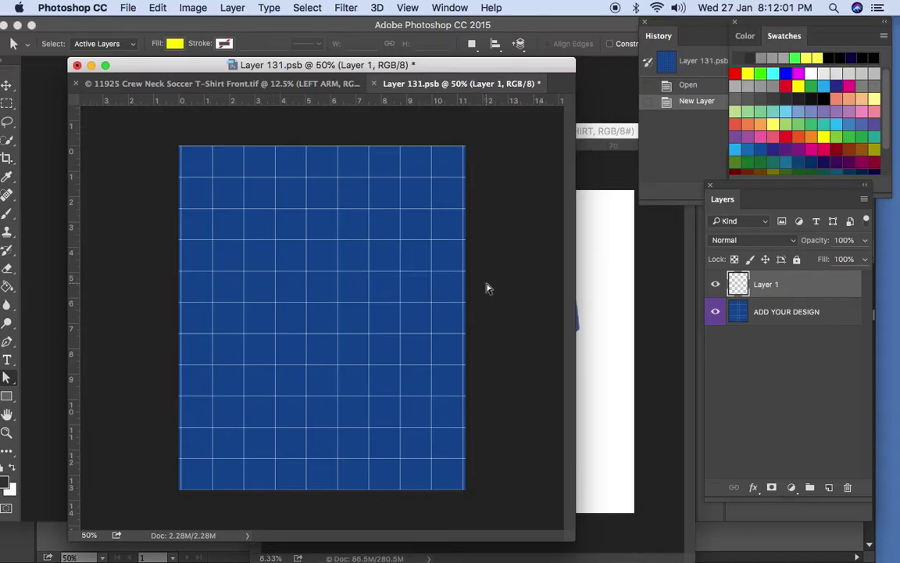
pyautogui.click(7, 485)
pyautogui.moveTo(460, 377); pyautogui.dragTo(457, 386)
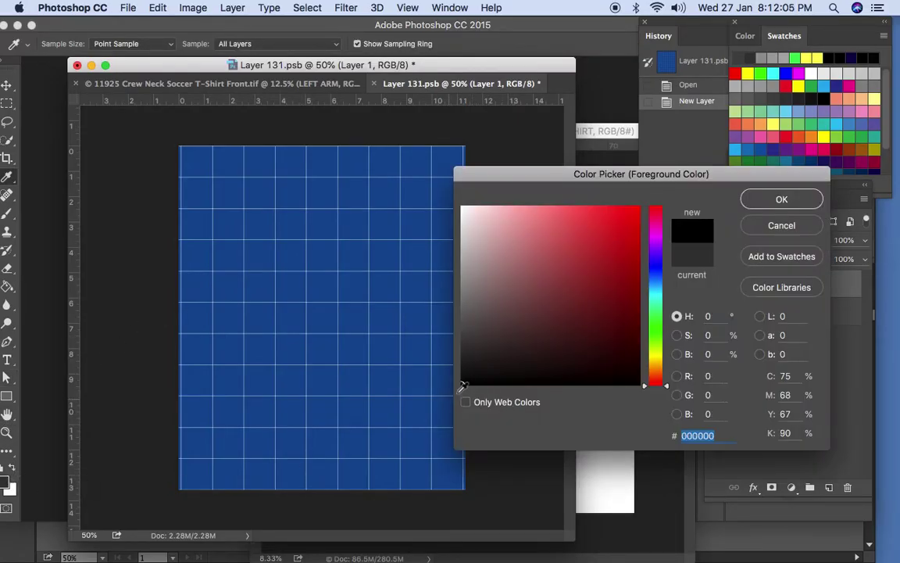
pyautogui.click(782, 200)
pyautogui.click(16, 289)
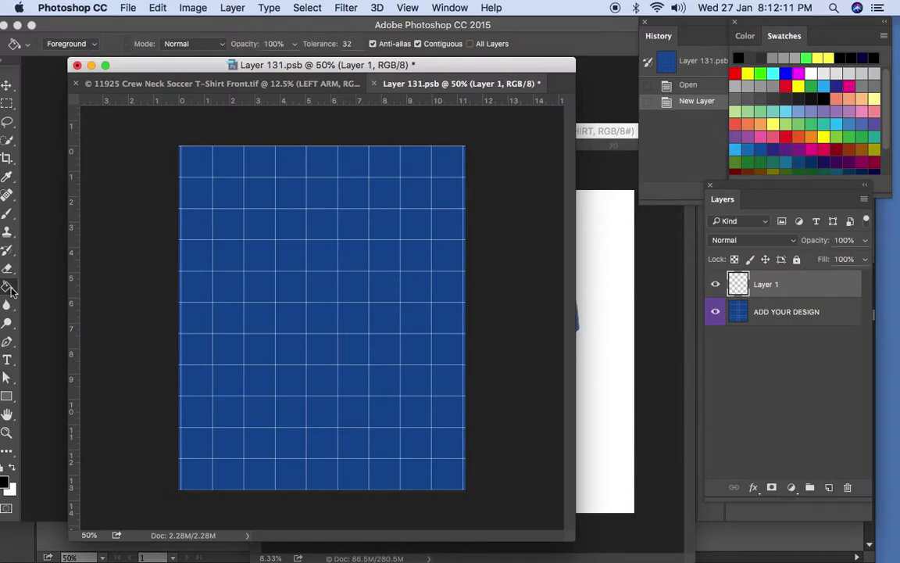
pyautogui.click(339, 330)
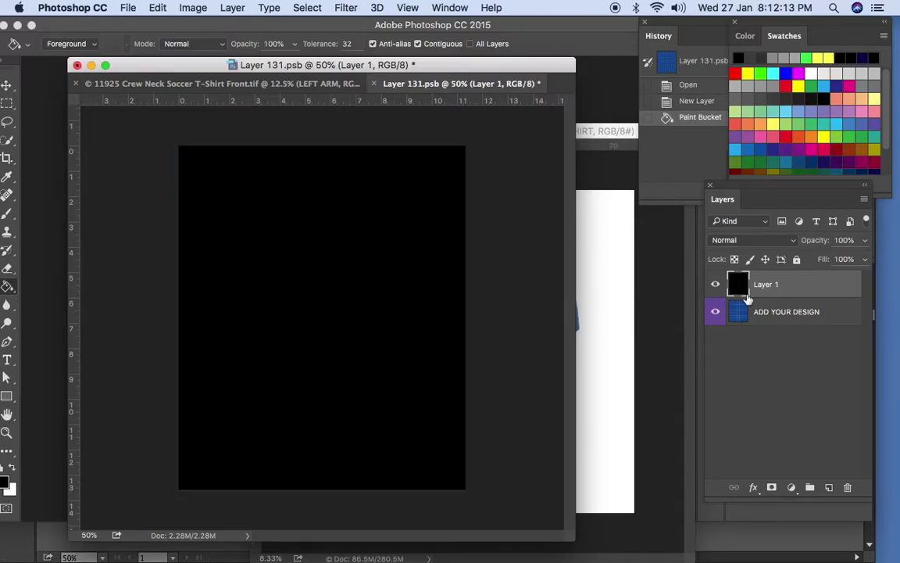
pyautogui.press('super+s')
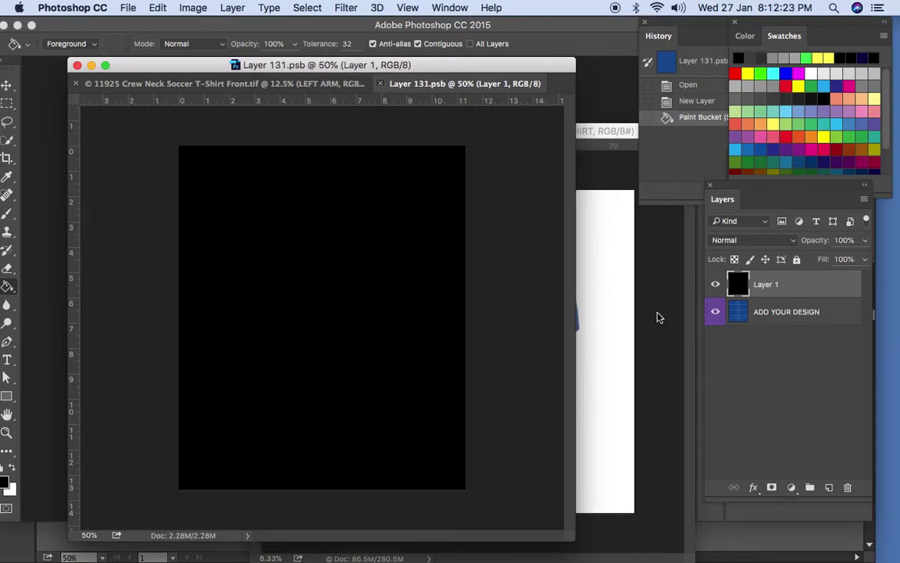
pyautogui.press('super+w')
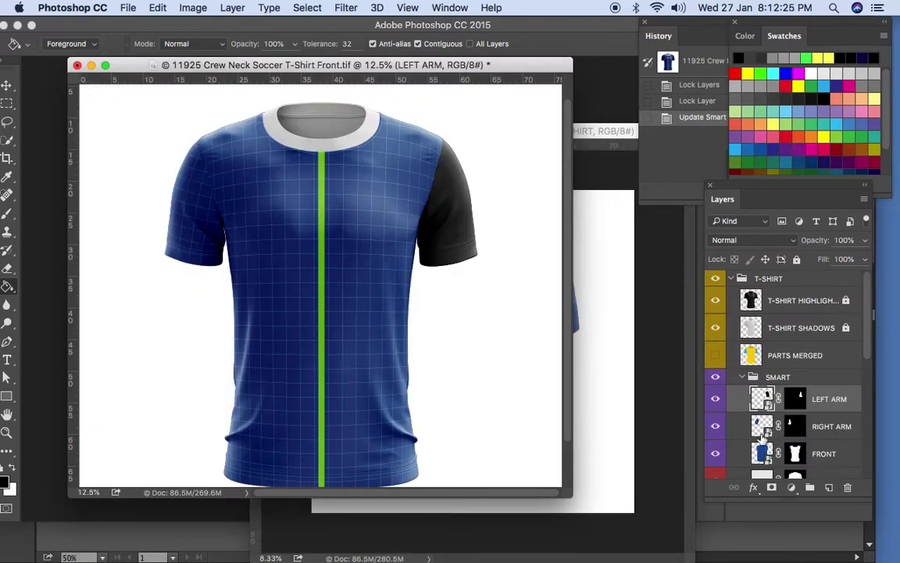
# Inside the RIGHT ARM smart object, fill a new layer with black, then save and close.
pyautogui.click(762, 428)
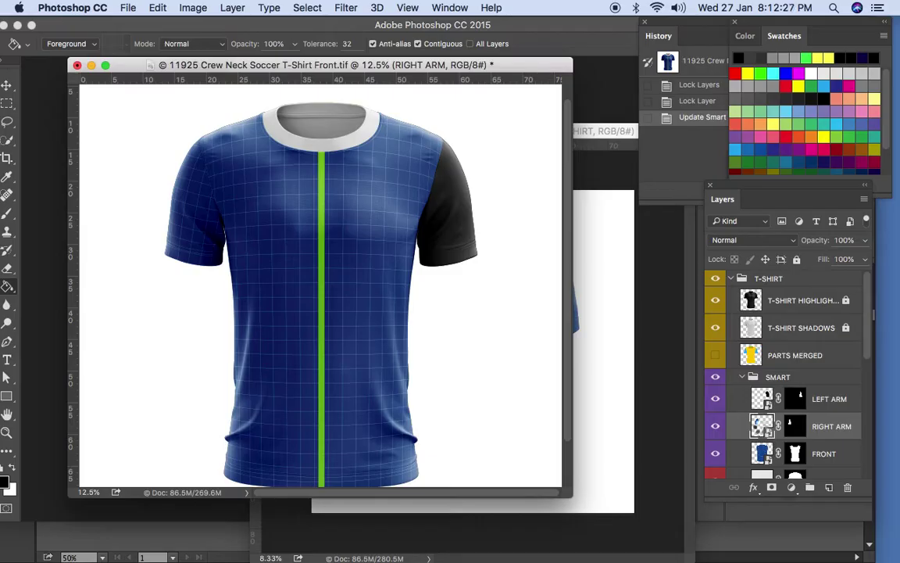
pyautogui.doubleClick(761, 426)
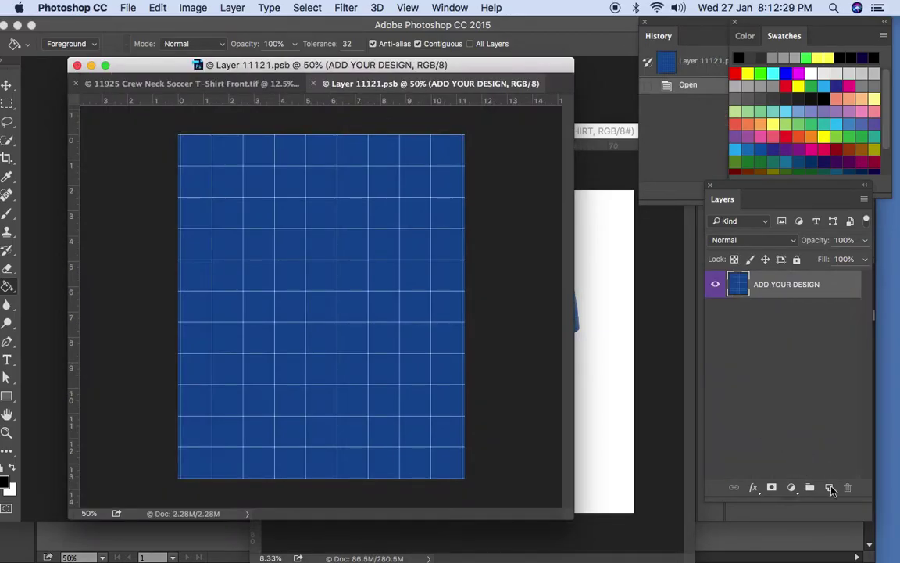
pyautogui.click(426, 277)
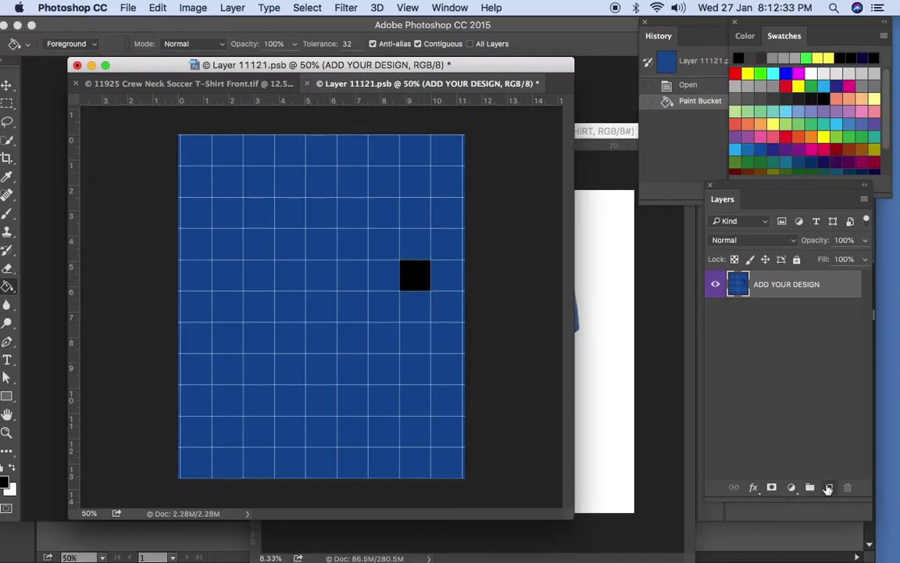
pyautogui.click(829, 487)
pyautogui.click(452, 257)
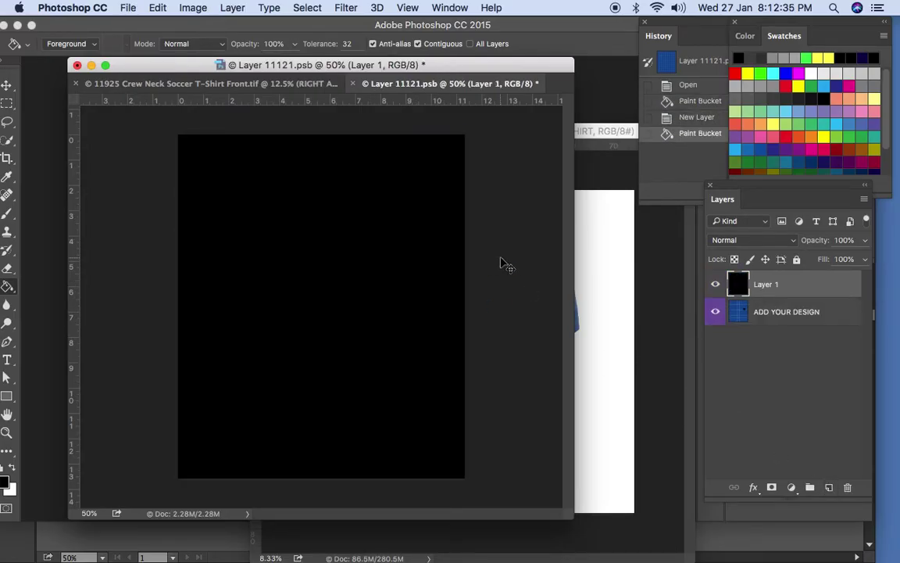
pyautogui.press('super+s')
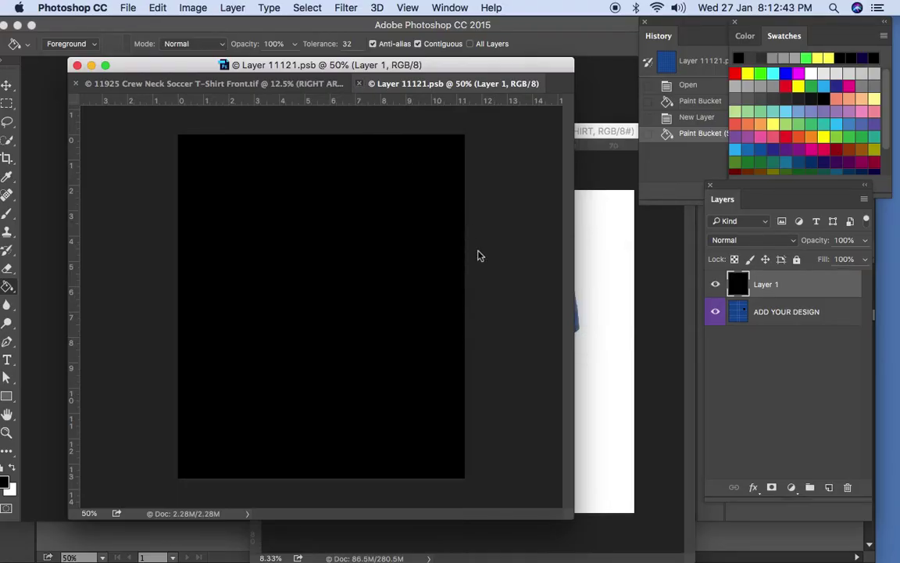
pyautogui.press('super+w')
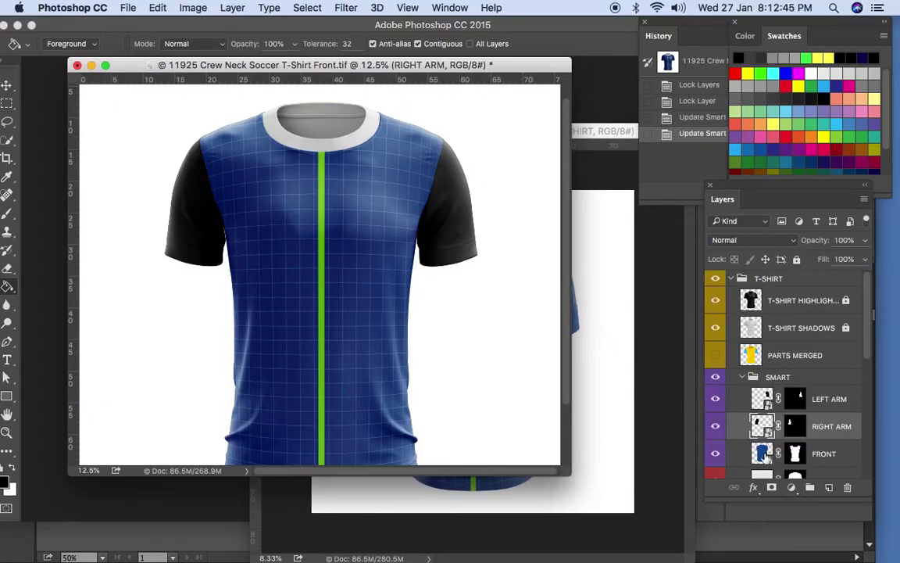
# Inside the FRONT smart object, fill a new layer with black, then save and close.
pyautogui.click(763, 455)
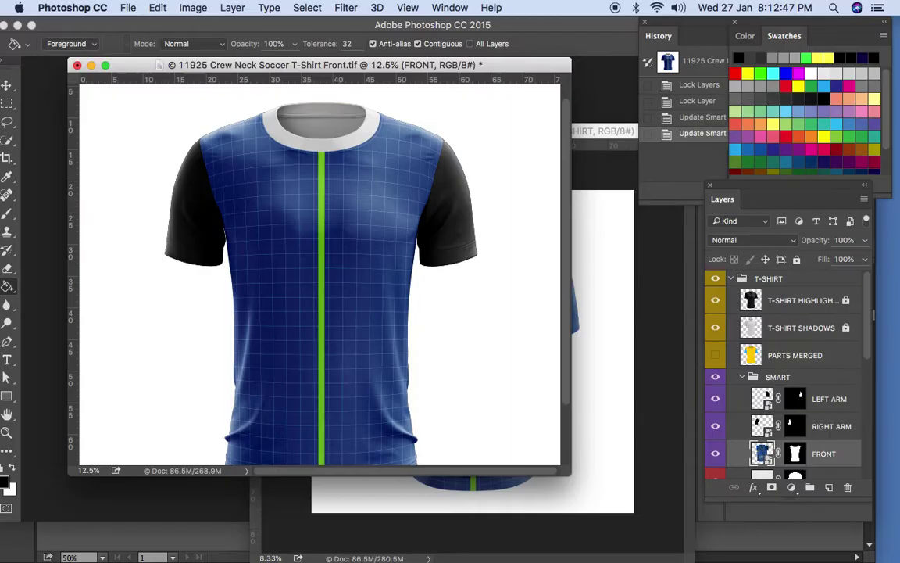
pyautogui.doubleClick(763, 455)
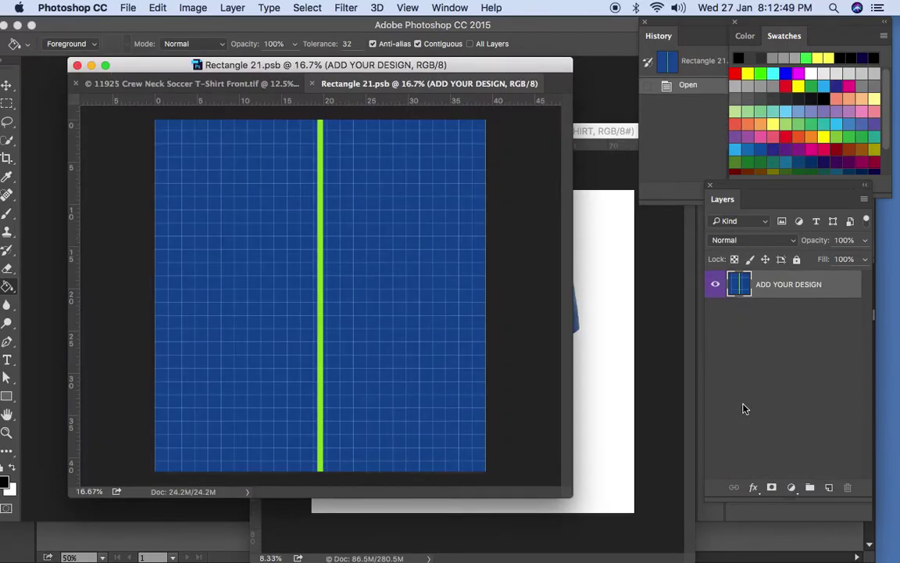
pyautogui.click(829, 488)
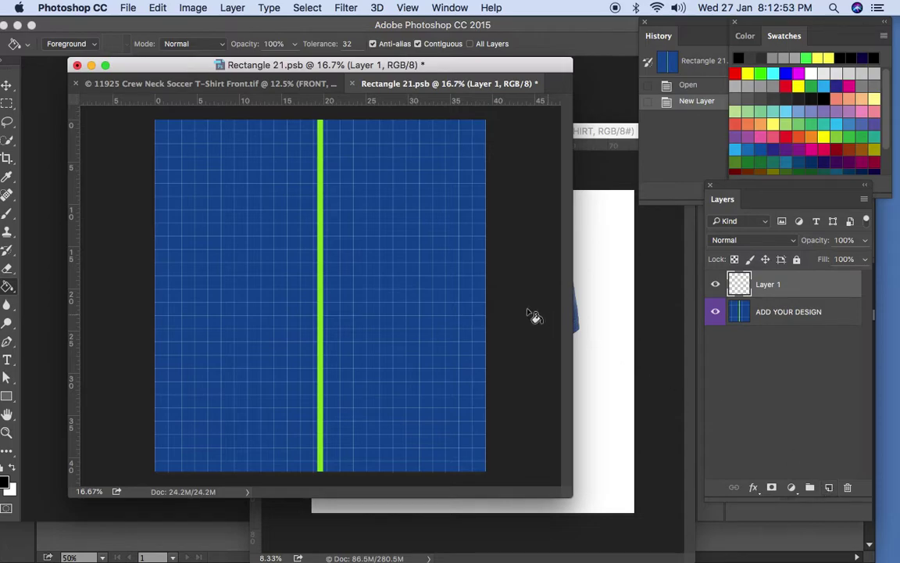
pyautogui.click(438, 297)
pyautogui.press('super+s')
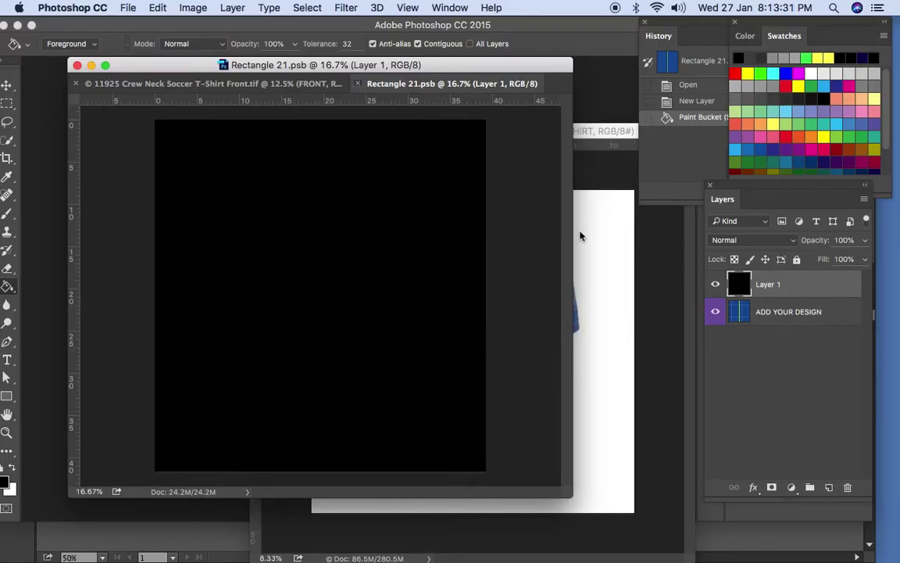
pyautogui.press('super+w')
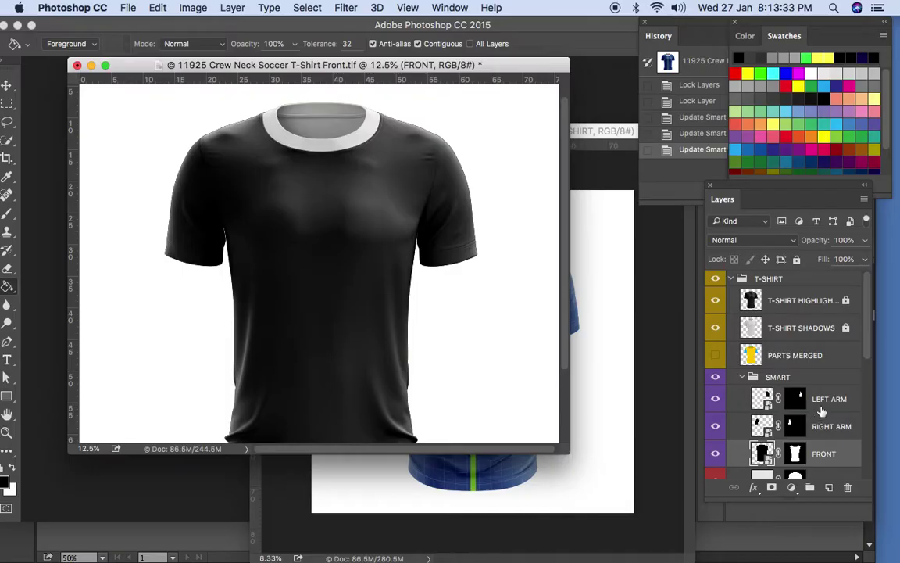
pyautogui.scroll(-2, 868, 348)
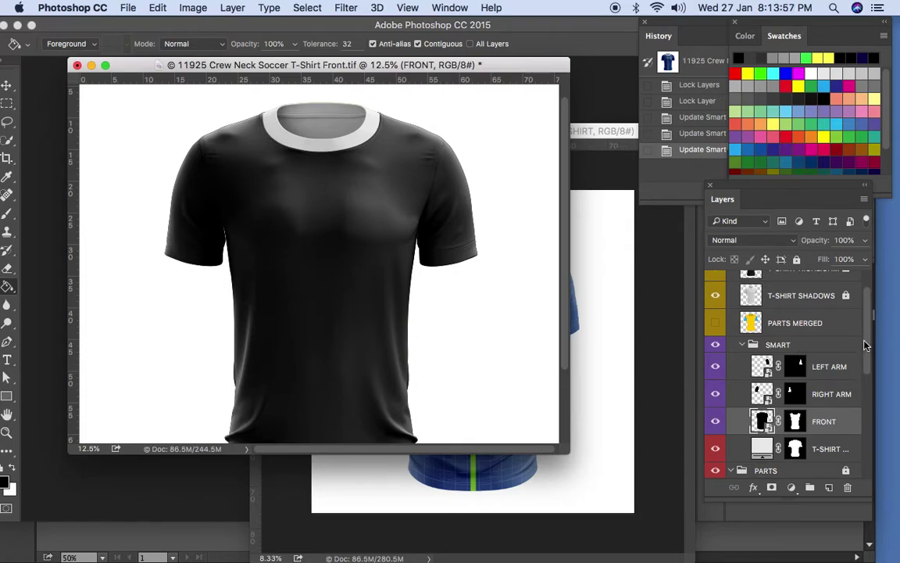
pyautogui.scroll(-2, 866, 352)
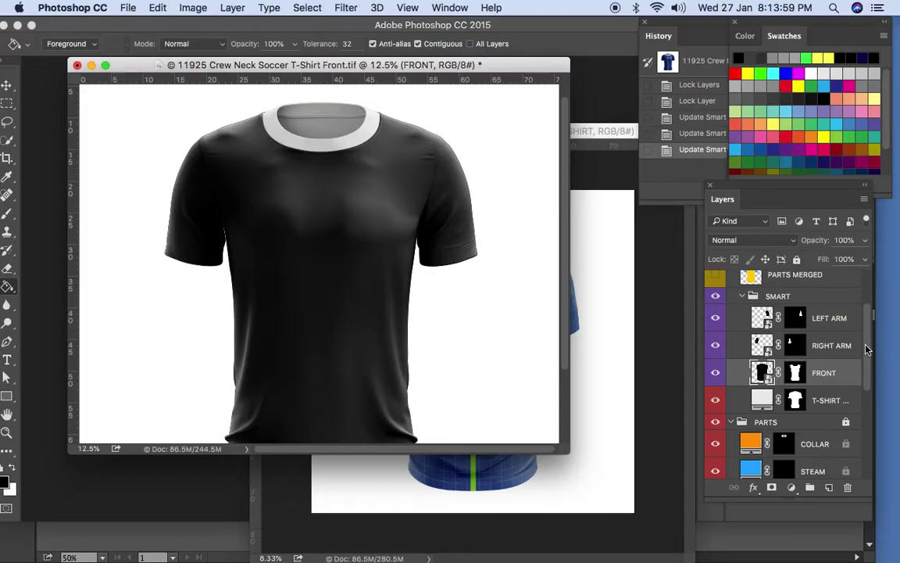
pyautogui.scroll(2, 865, 343)
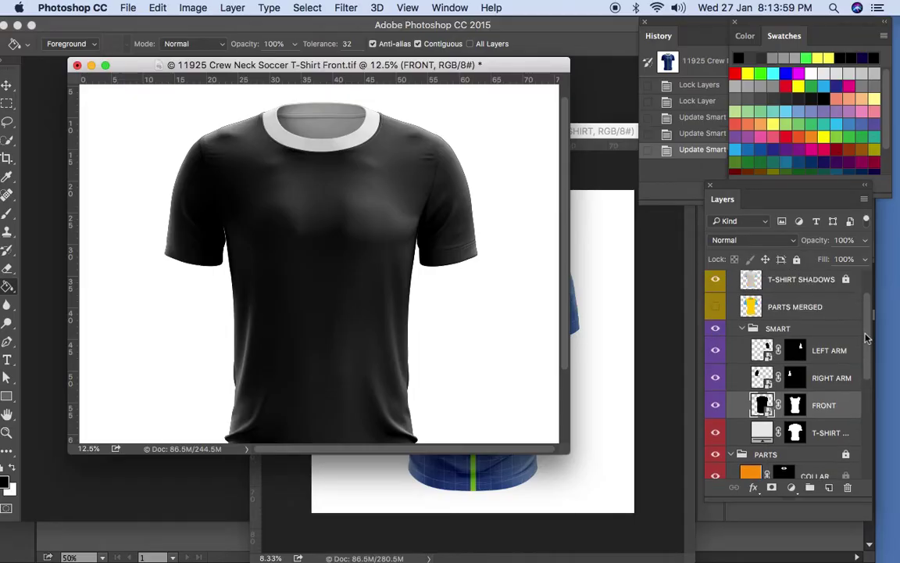
pyautogui.click(809, 329)
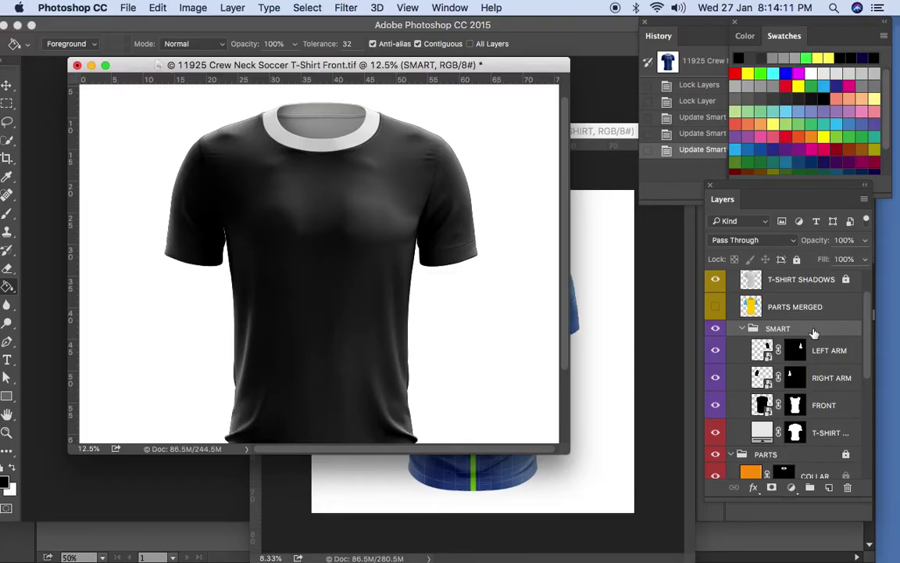
pyautogui.doubleClick(812, 330)
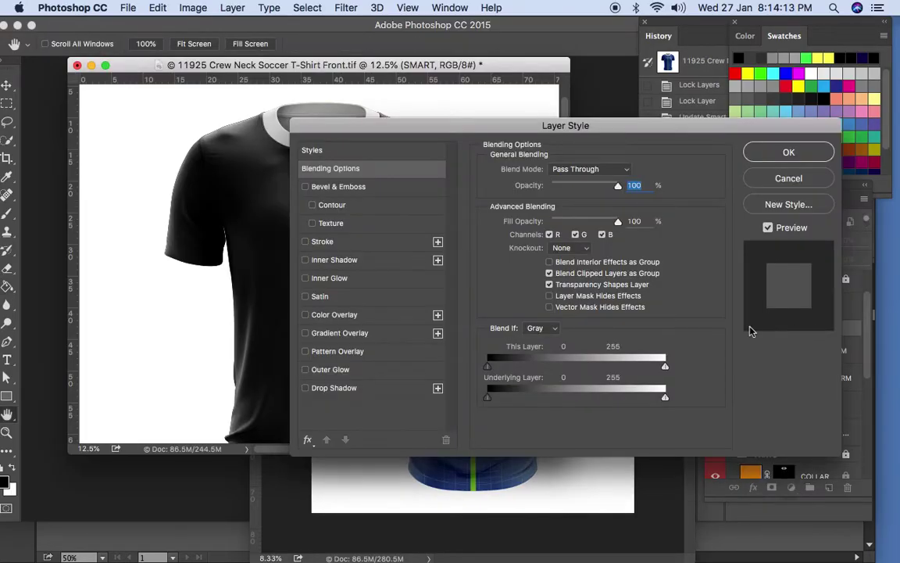
pyautogui.click(304, 314)
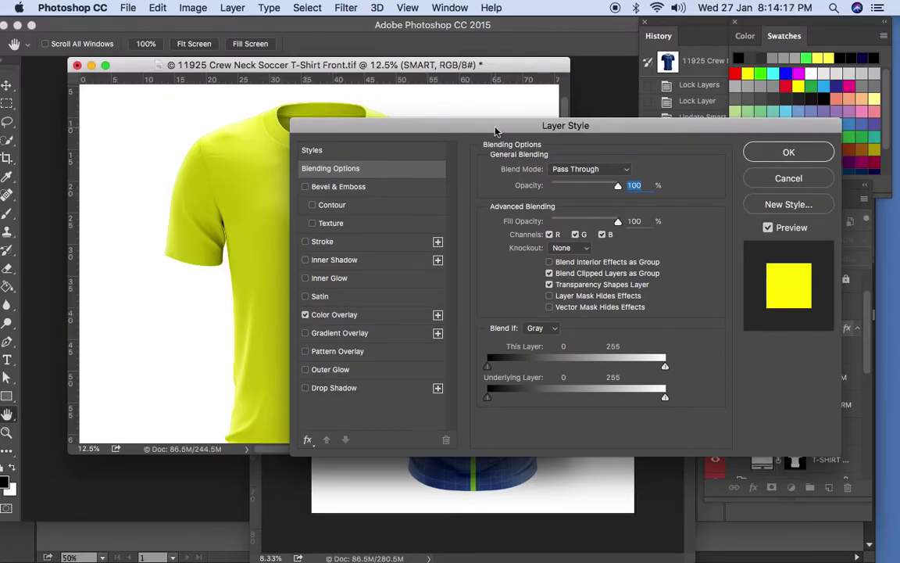
pyautogui.moveTo(449, 122); pyautogui.dragTo(613, 68)
pyautogui.click(536, 266)
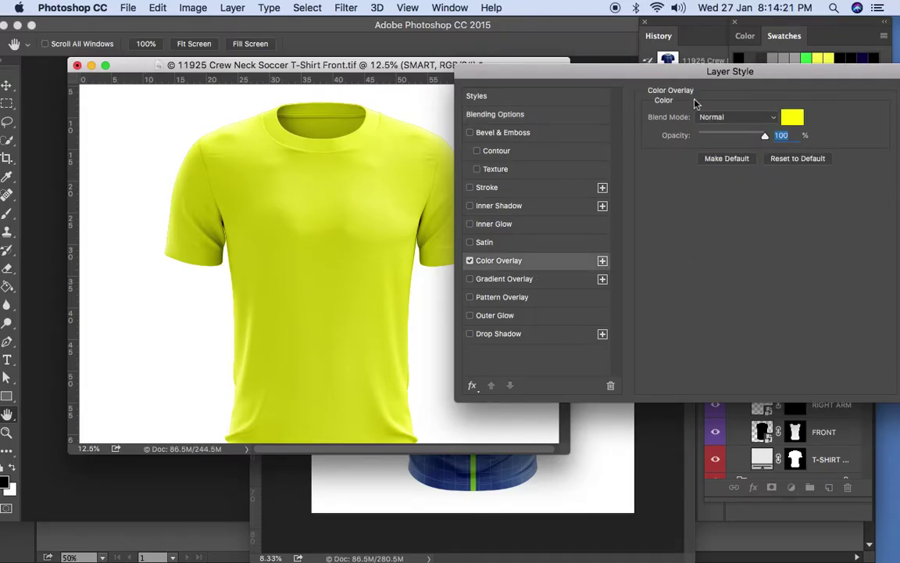
pyautogui.moveTo(728, 69); pyautogui.dragTo(629, 35)
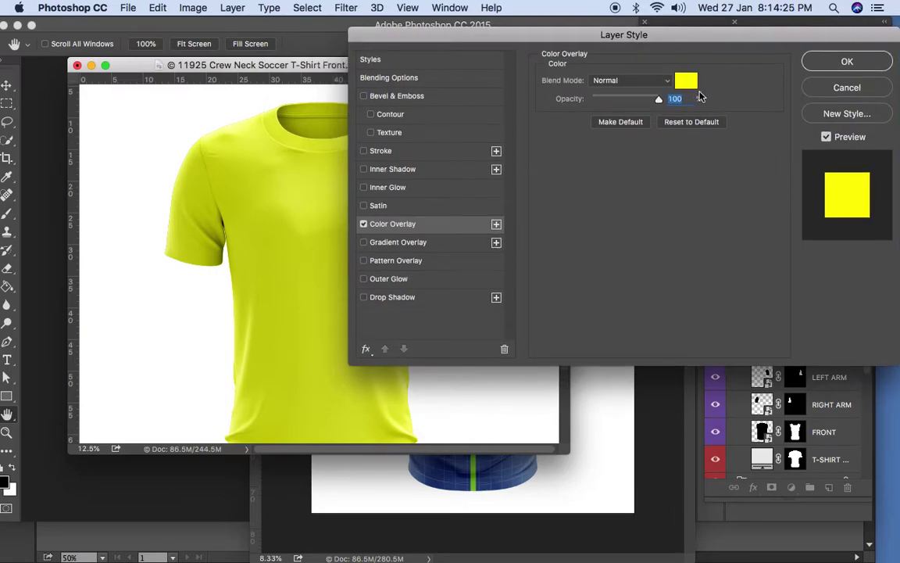
pyautogui.click(684, 80)
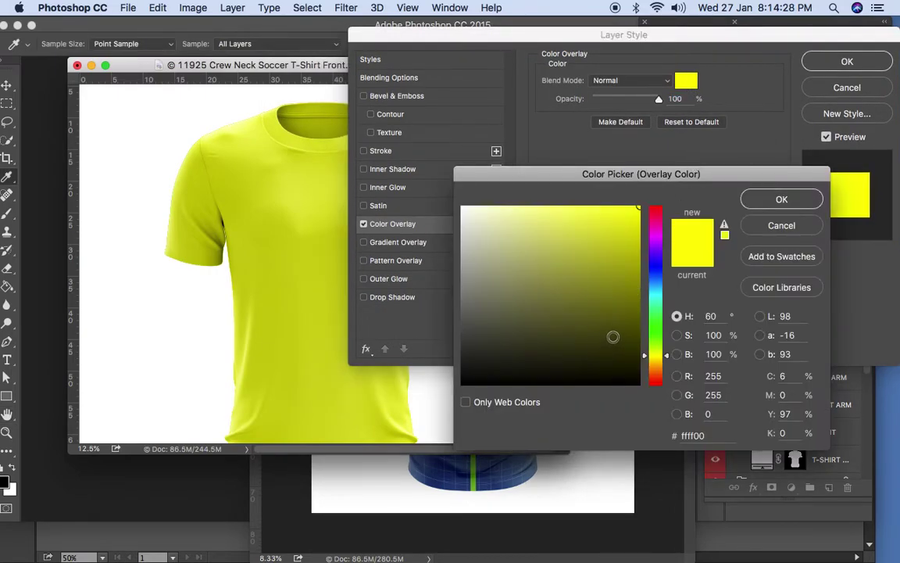
pyautogui.click(655, 259)
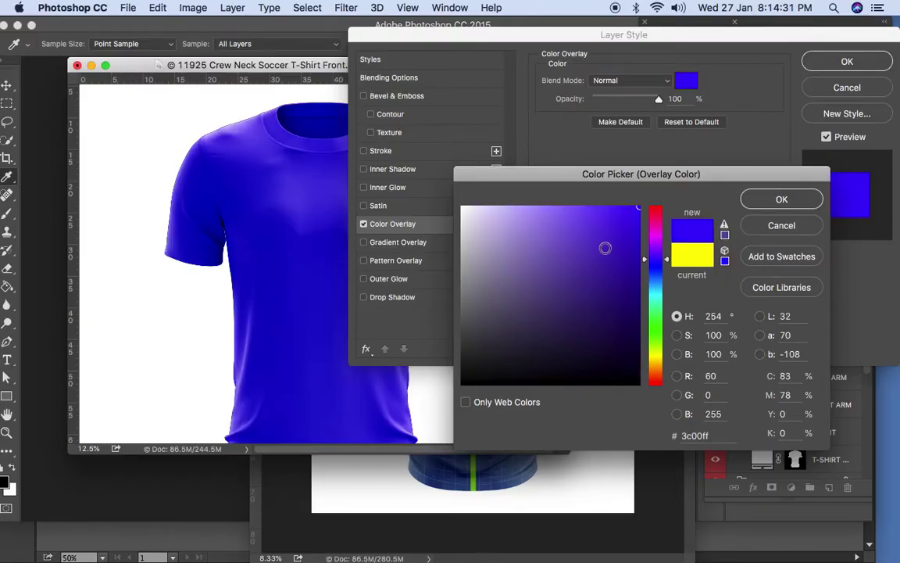
pyautogui.click(658, 207)
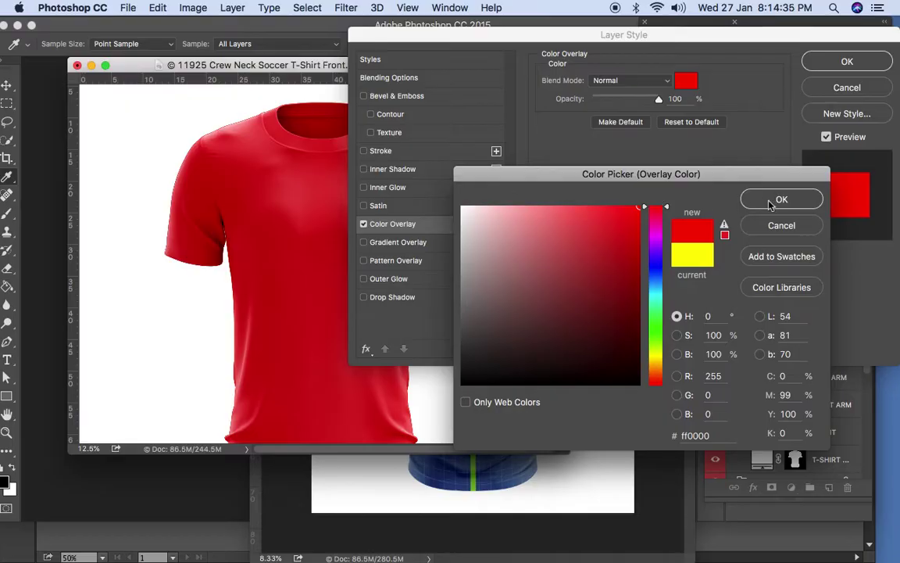
pyautogui.click(781, 227)
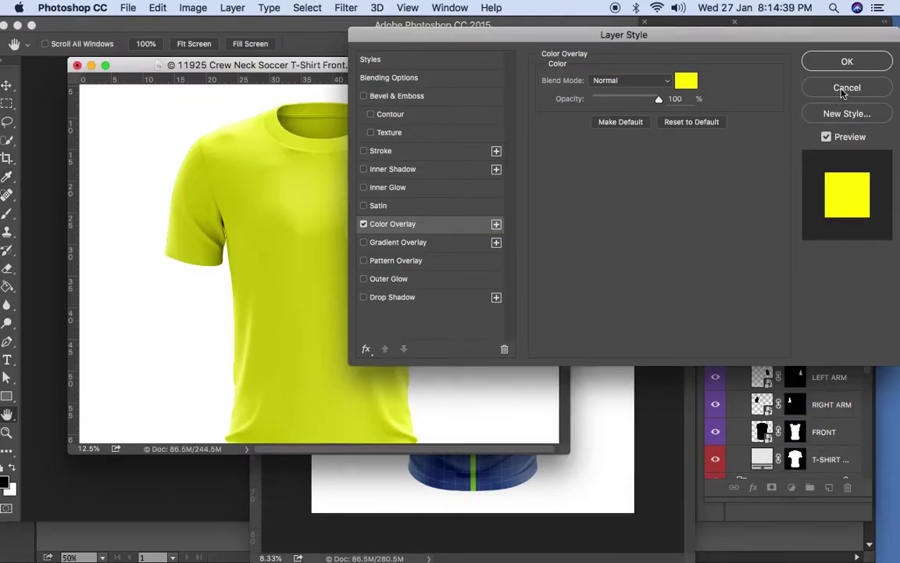
pyautogui.click(846, 88)
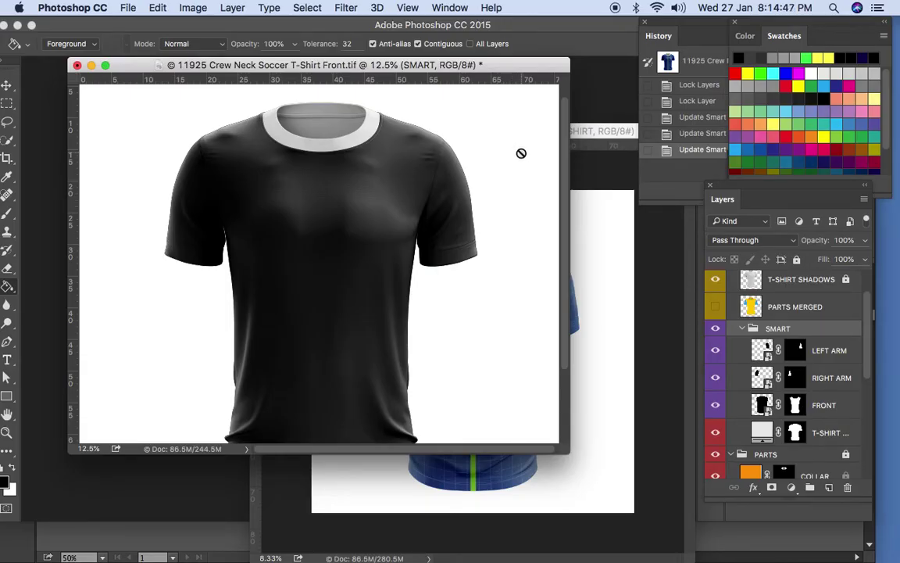
pyautogui.scroll(-1, 868, 379)
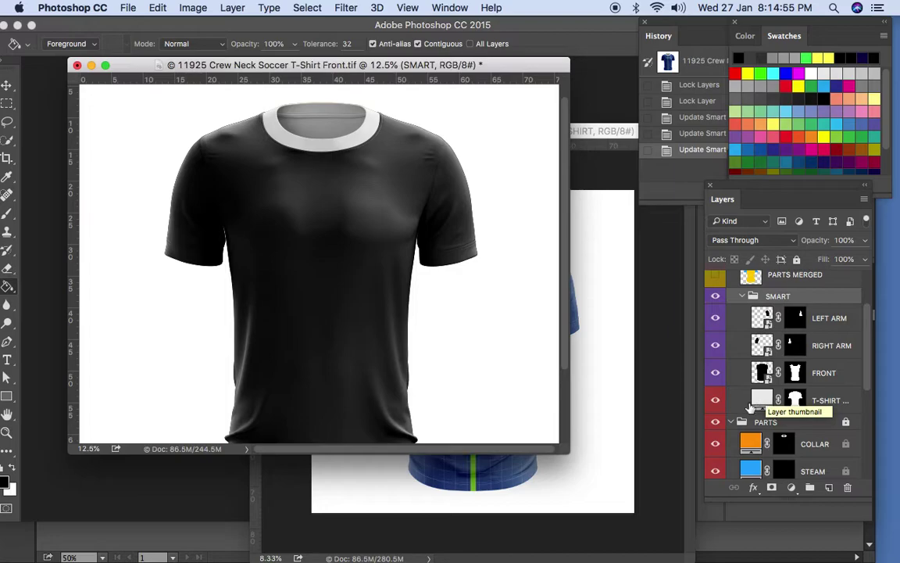
pyautogui.click(766, 401)
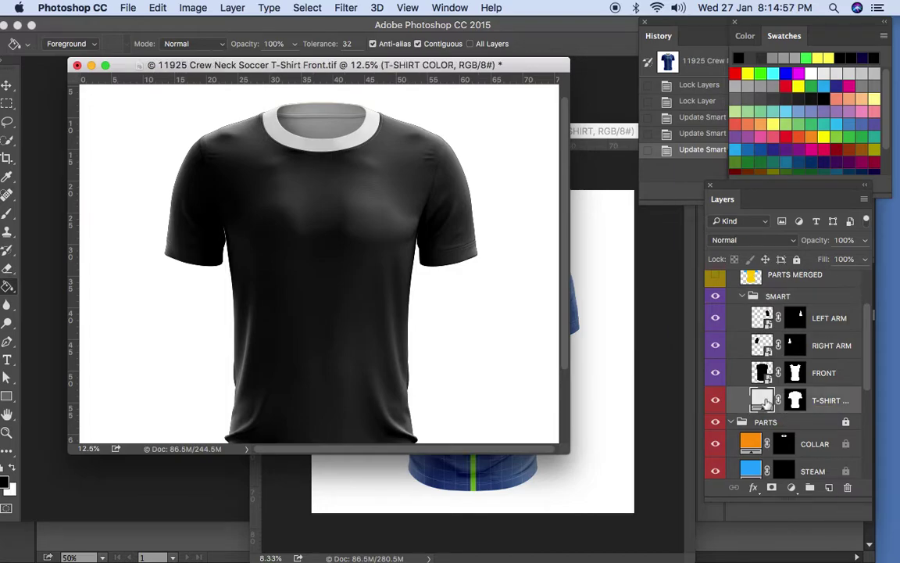
# Change the T-SHIRT COLOR fill layer's colour to #000000.
pyautogui.doubleClick(766, 401)
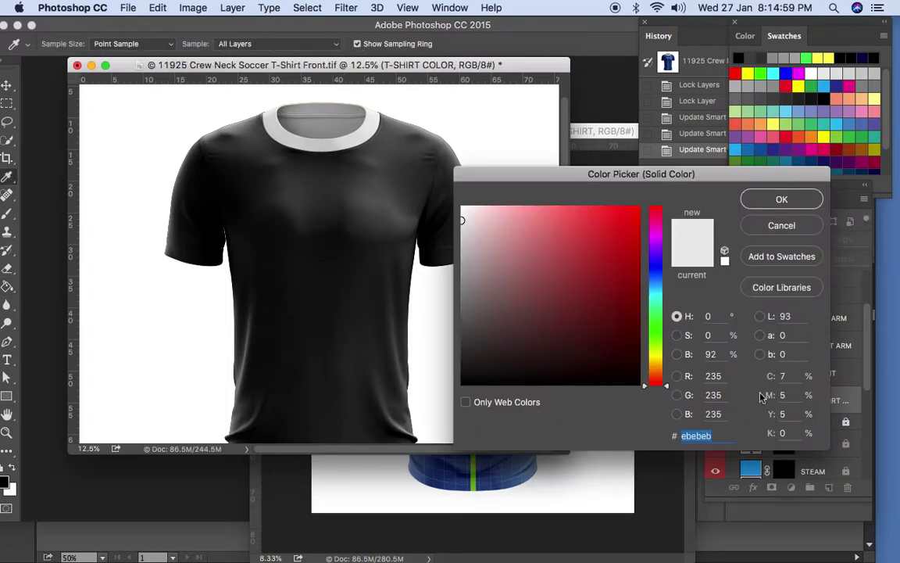
pyautogui.click(437, 389)
pyautogui.click(462, 384)
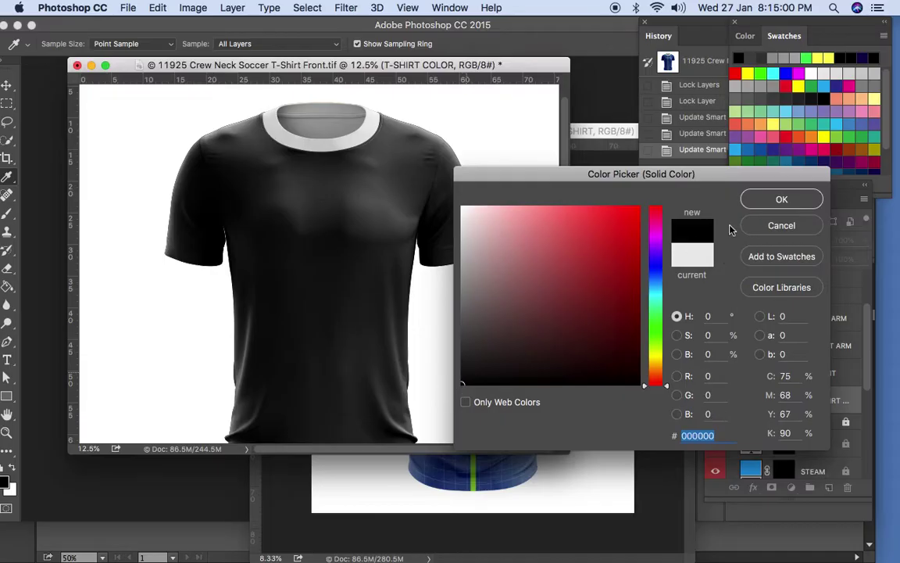
pyautogui.click(765, 205)
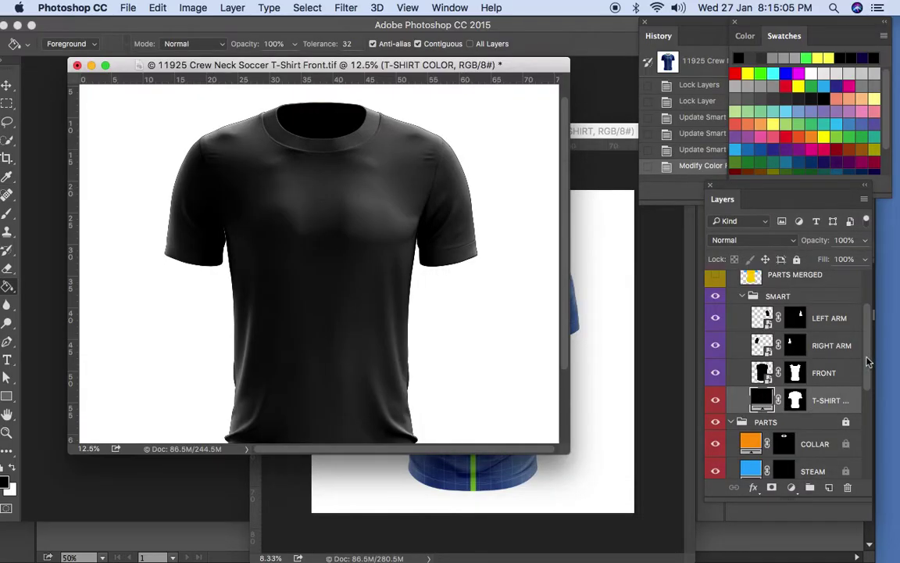
pyautogui.scroll(-3, 866, 383)
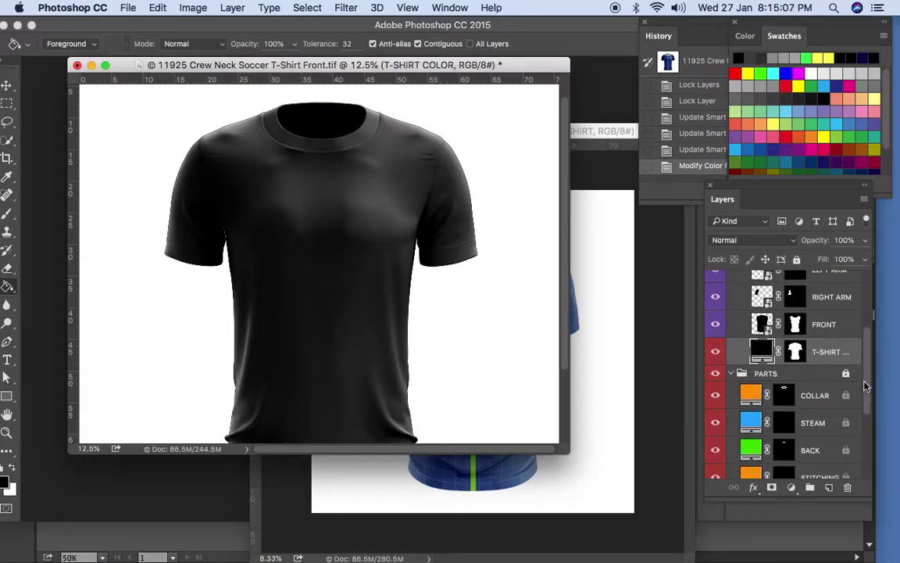
pyautogui.moveTo(865, 384); pyautogui.dragTo(861, 345)
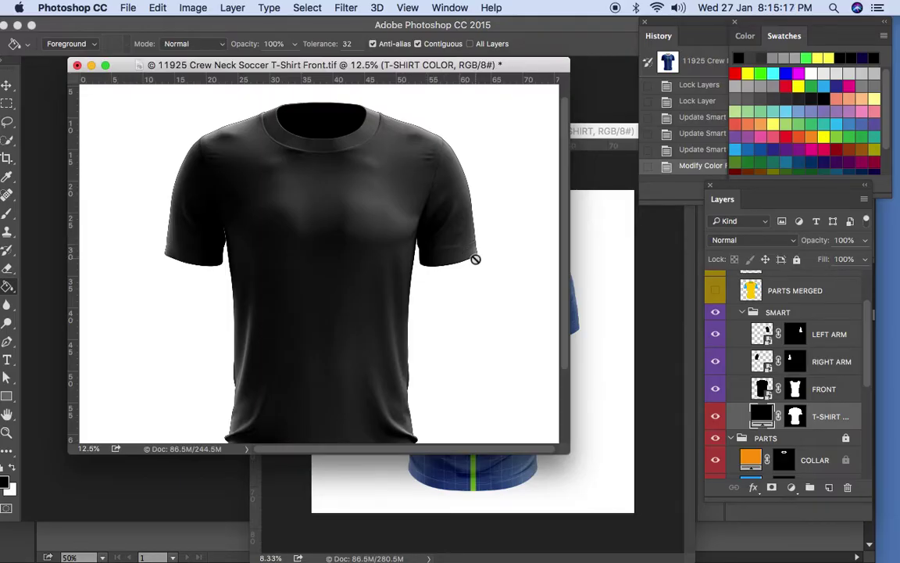
# Zoom in on the sleeve cuff, auto-select LEFT ARM, and load its mask as a selection.
pyautogui.press('z')
pyautogui.moveTo(485, 302); pyautogui.dragTo(494, 310)
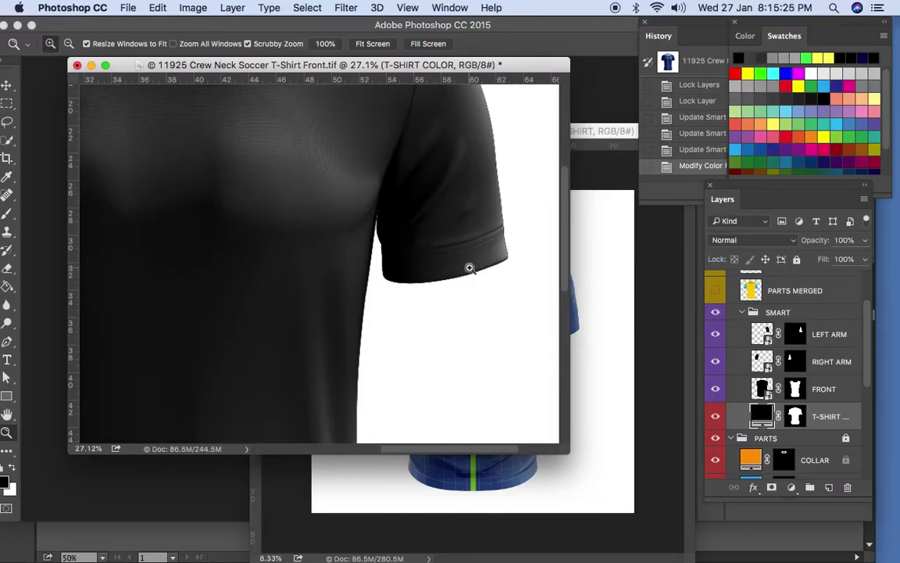
pyautogui.press('v')
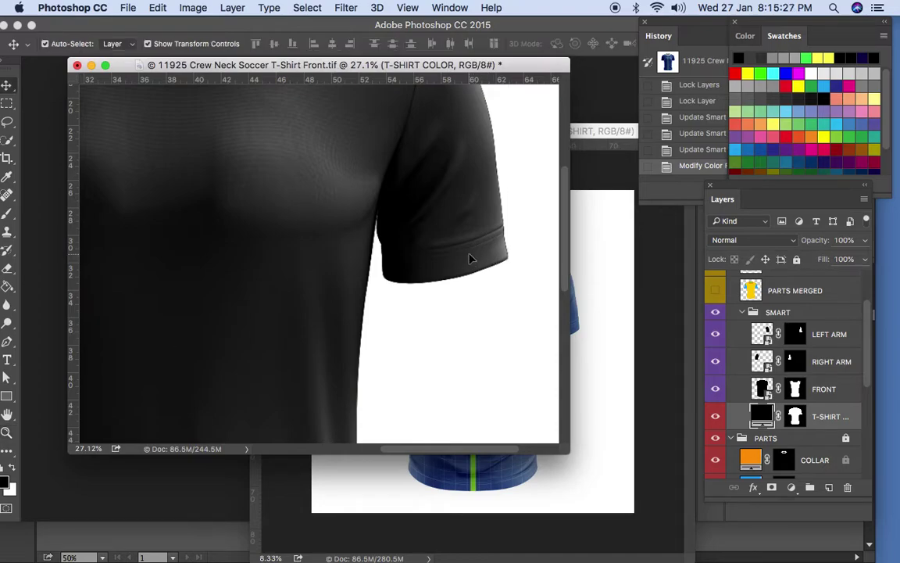
pyautogui.click(470, 258)
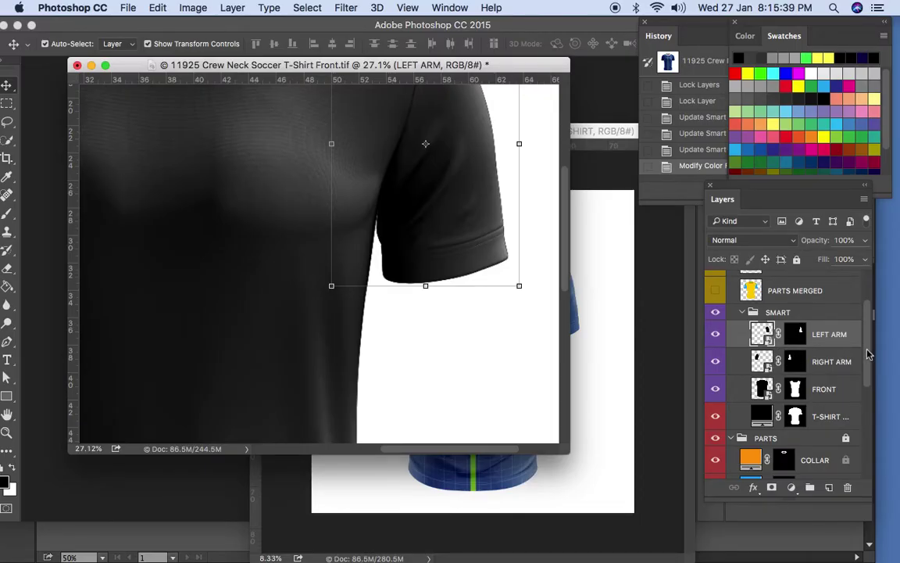
pyautogui.scroll(-3, 866, 367)
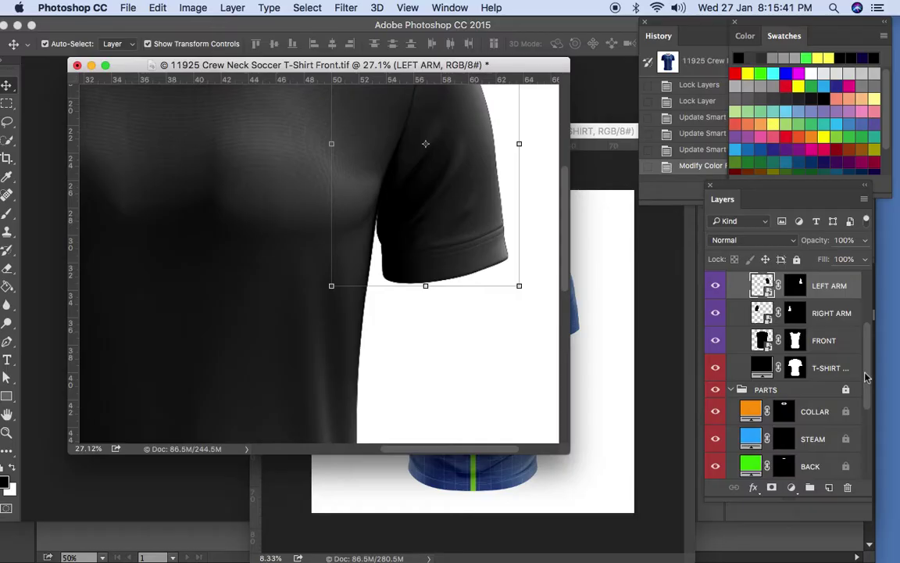
pyautogui.scroll(2, 781, 326)
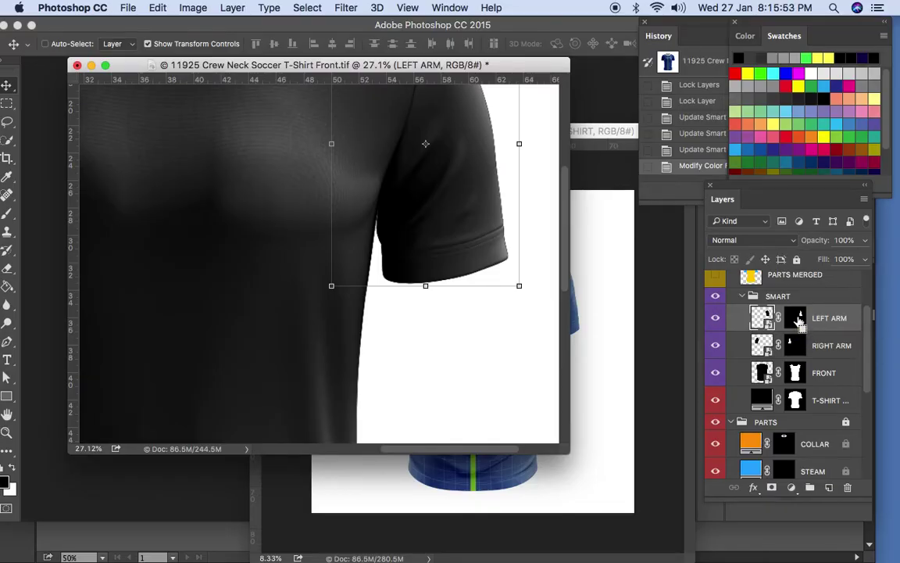
pyautogui.keyDown('super'); pyautogui.click(799, 321); pyautogui.keyUp('super')
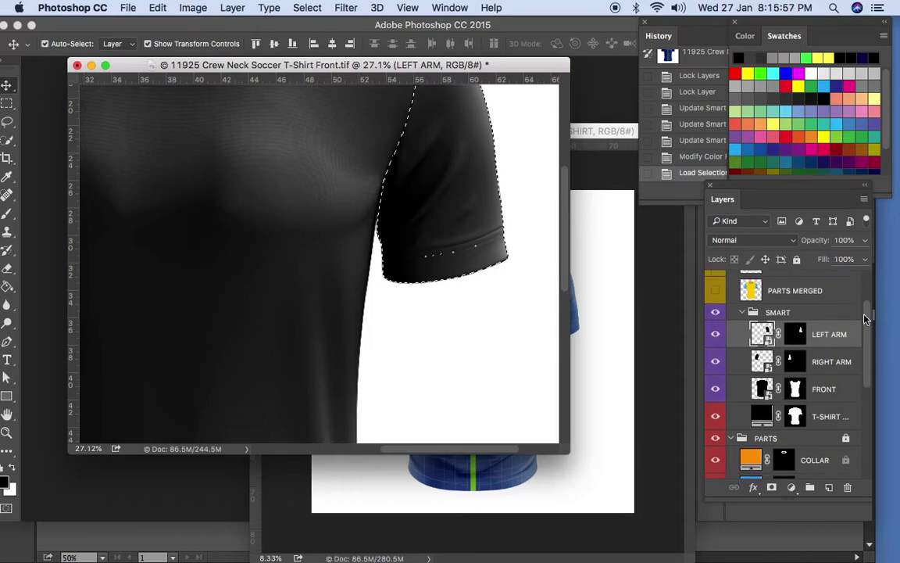
# Copy the sleeve area from PARTS MERGED to Layer 1, hide PARTS MERGED, and reload the sleeve outline.
pyautogui.moveTo(564, 227); pyautogui.dragTo(568, 201)
pyautogui.scroll(2, 569, 200)
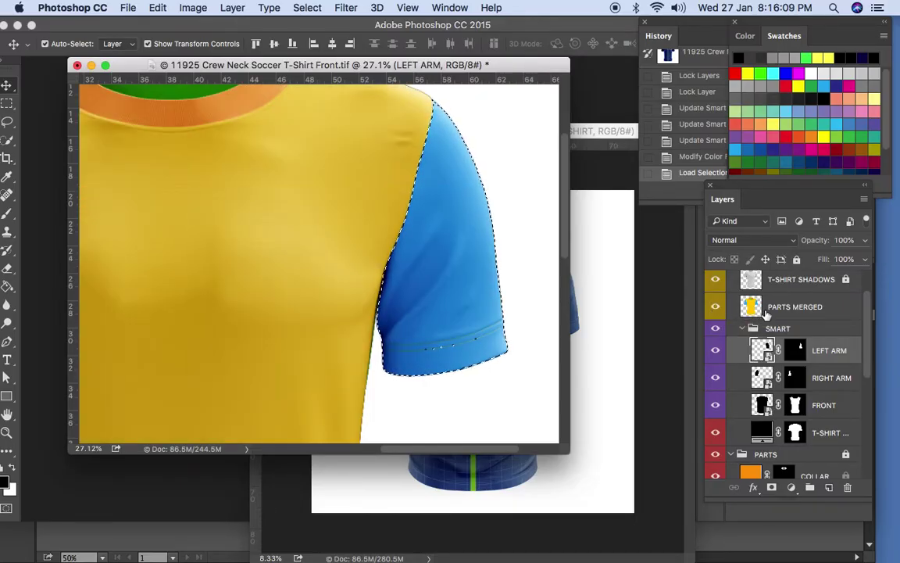
pyautogui.click(830, 319)
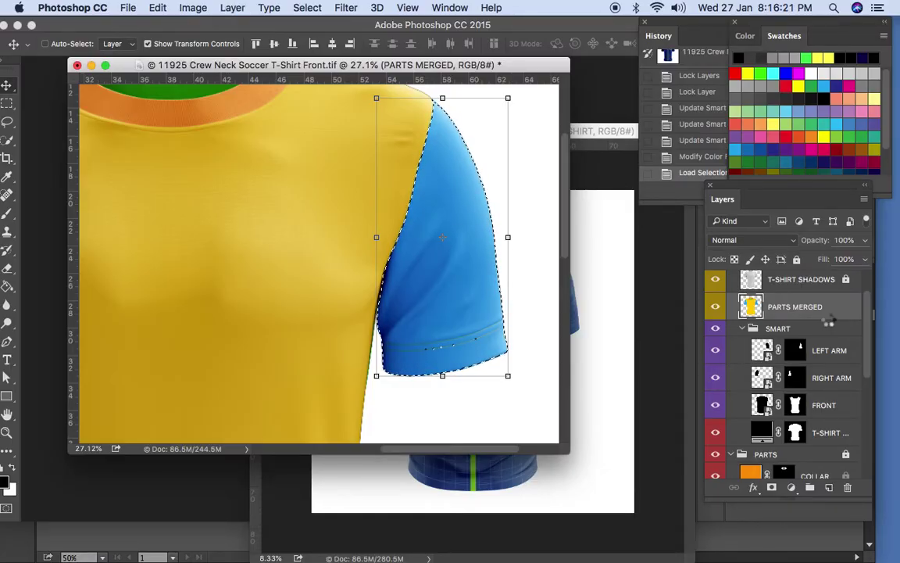
pyautogui.press('super+j')
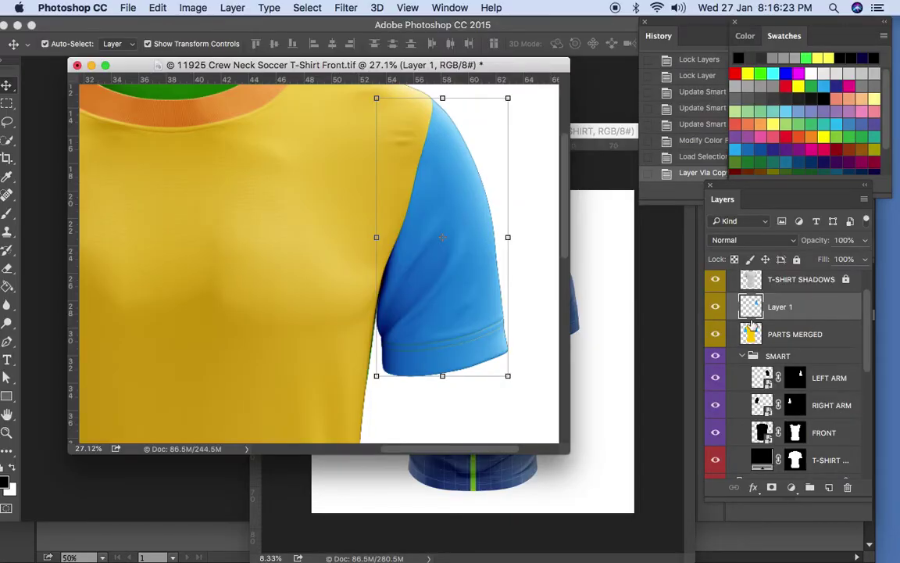
pyautogui.click(715, 334)
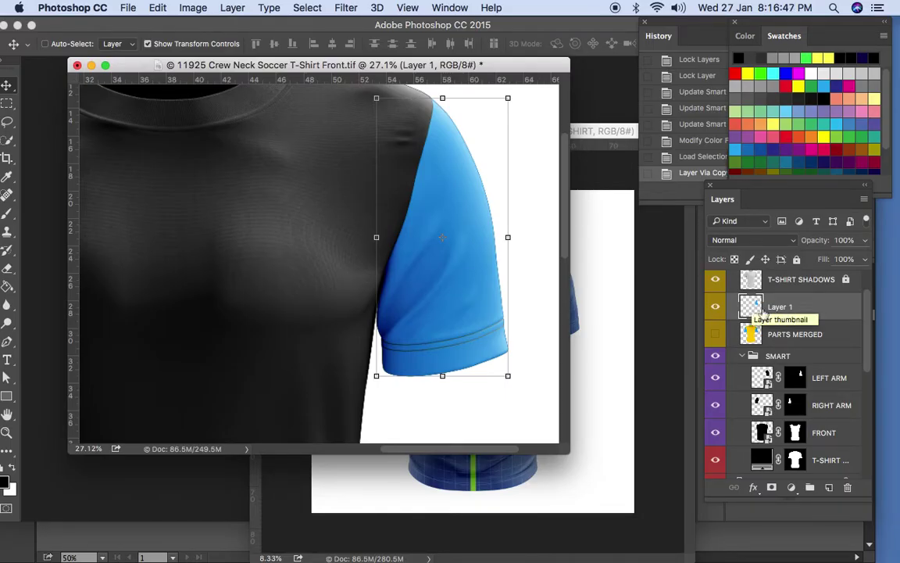
pyautogui.keyDown('super'); pyautogui.click(753, 307); pyautogui.keyUp('super')
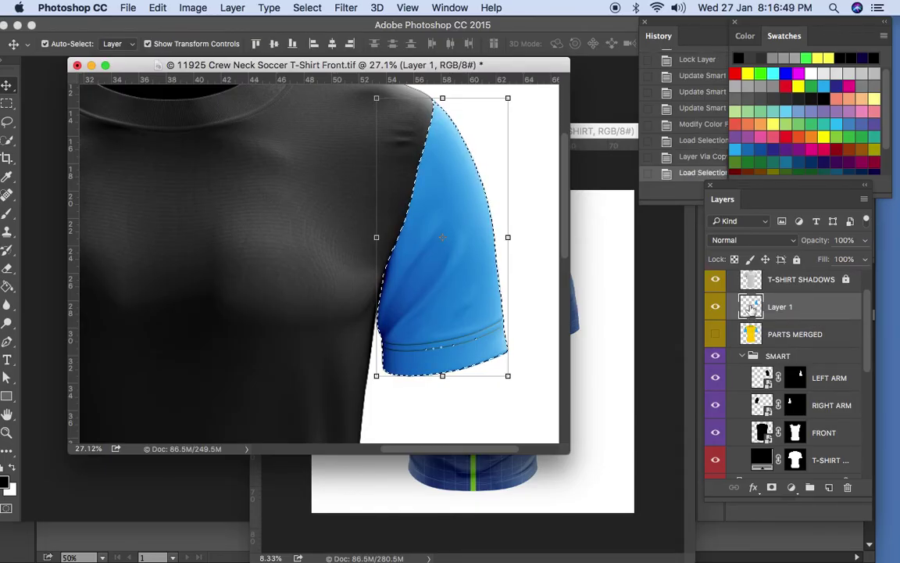
# Contract the sleeve selection by 9 pixels and zoom in on the cuff.
pyautogui.click(306, 8)
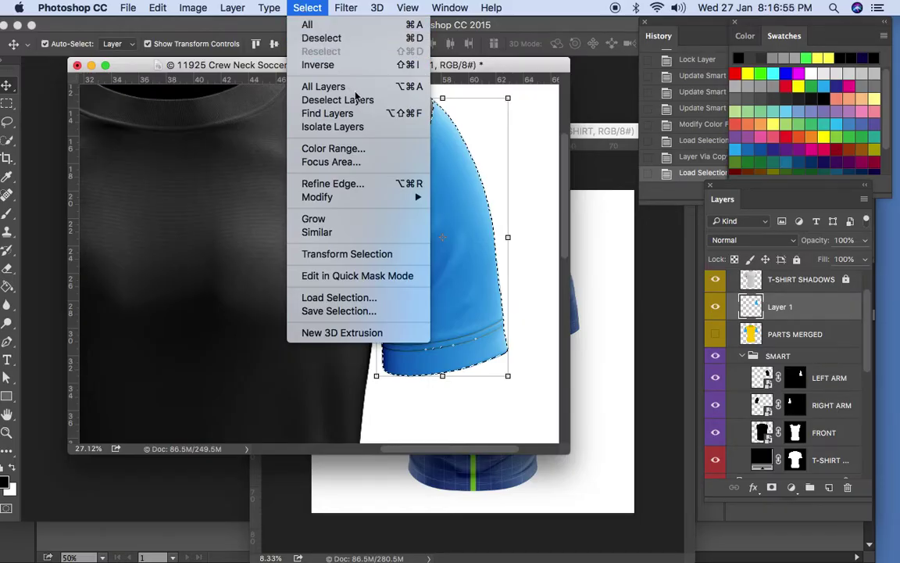
pyautogui.moveTo(389, 199)
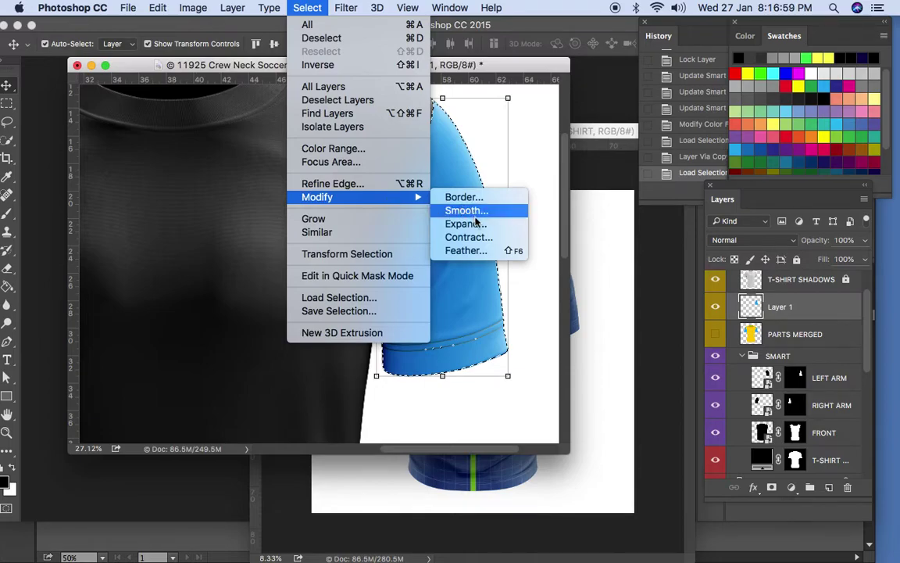
pyautogui.click(504, 238)
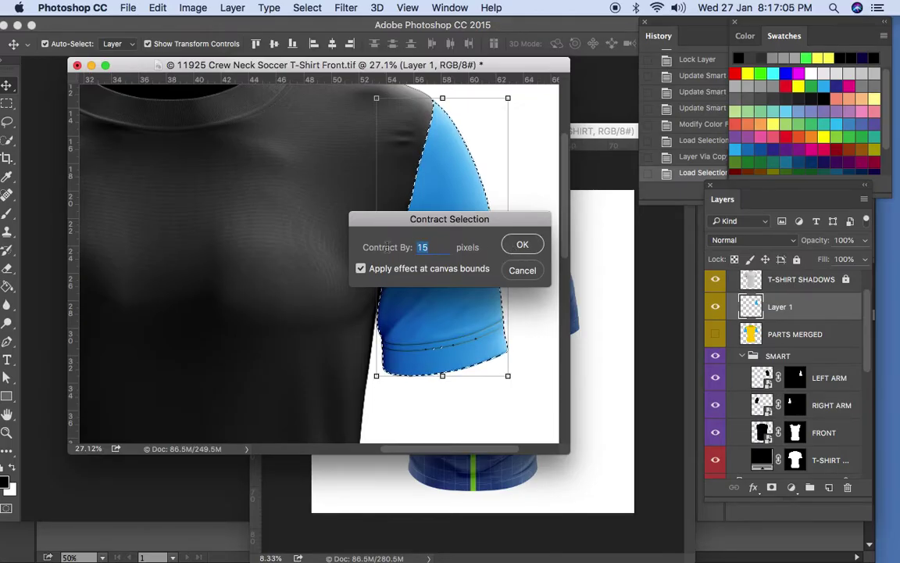
pyautogui.write('9')
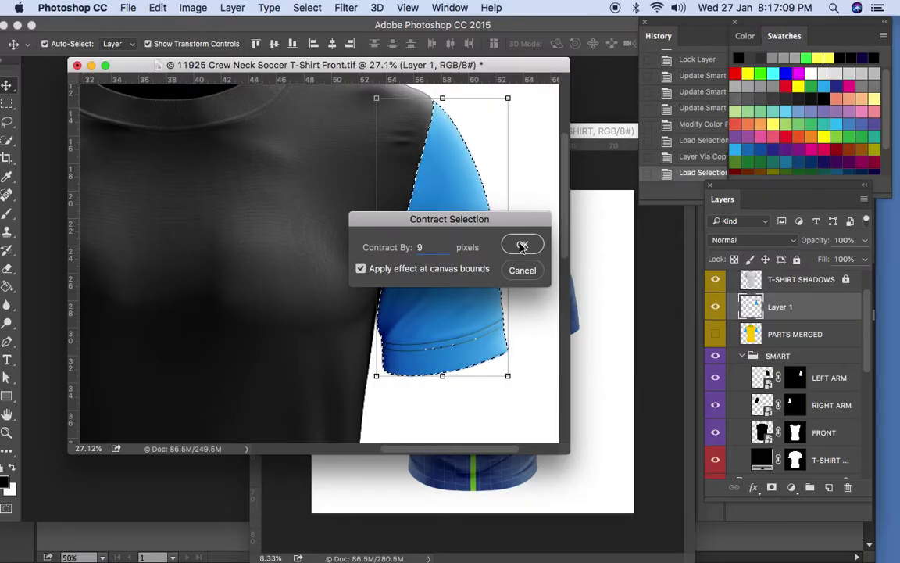
pyautogui.click(522, 247)
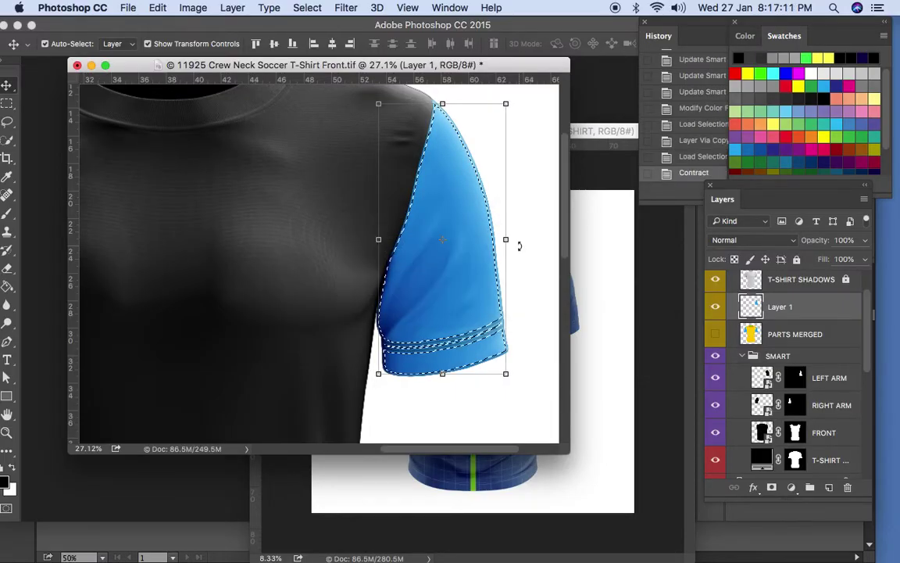
pyautogui.press('super+space')
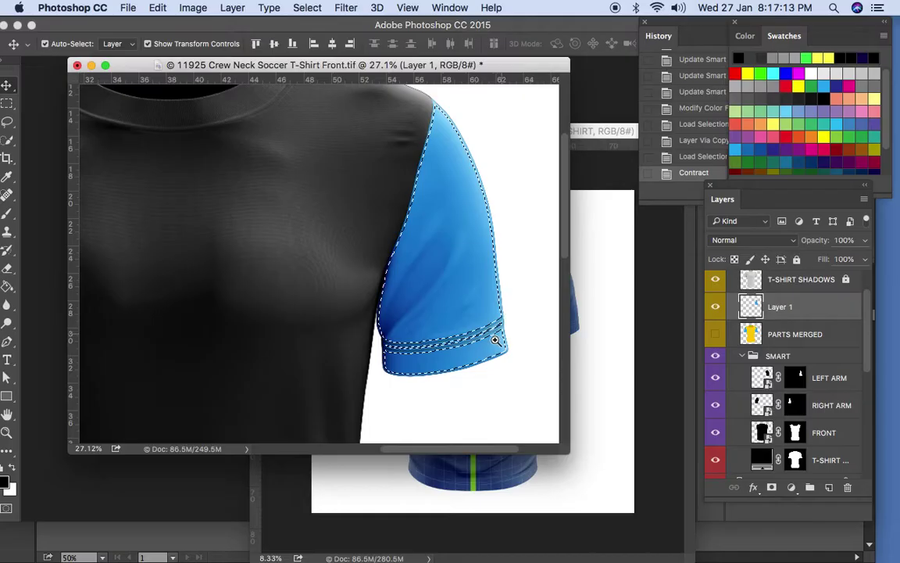
pyautogui.click(483, 344)
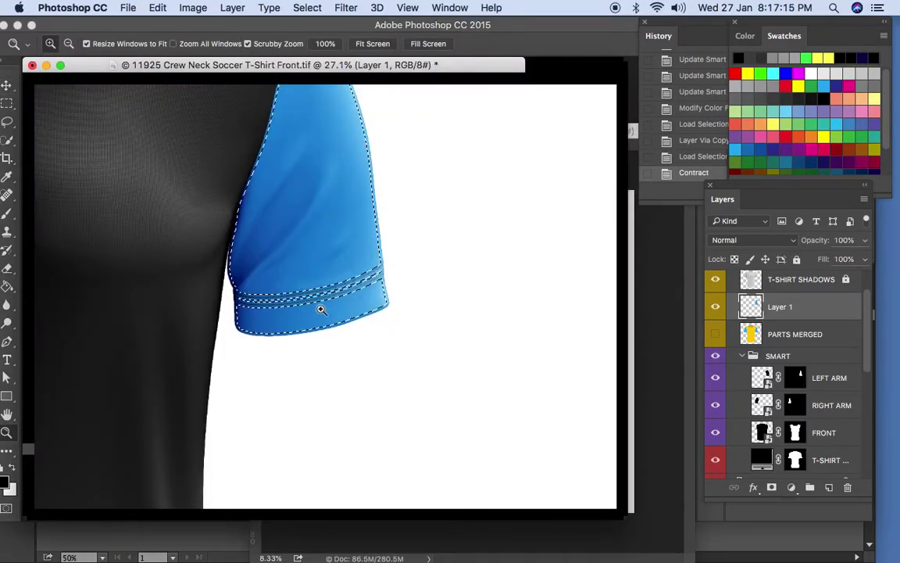
pyautogui.press('super+d')
pyautogui.moveTo(341, 321); pyautogui.dragTo(396, 349)
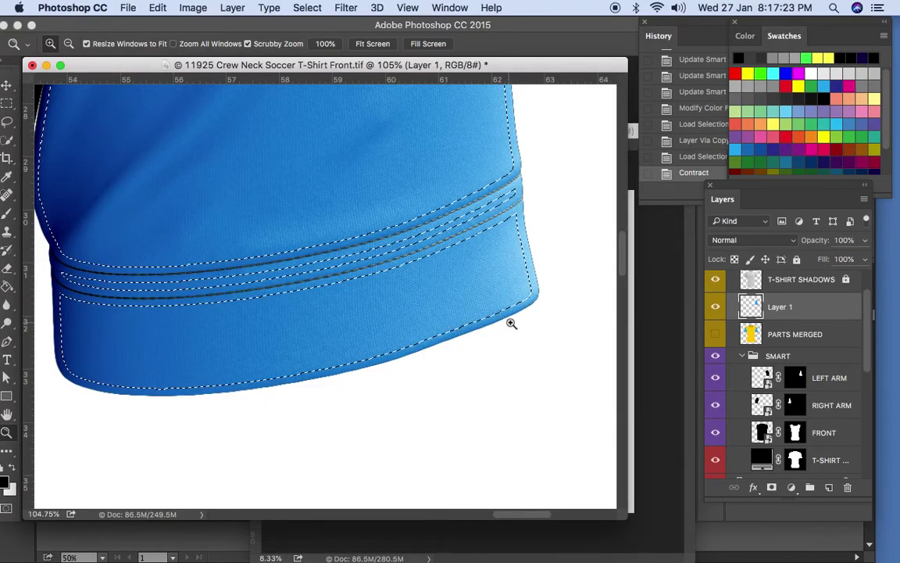
# Contract the selection by another 5 pixels.
pyautogui.click(306, 7)
pyautogui.moveTo(353, 201)
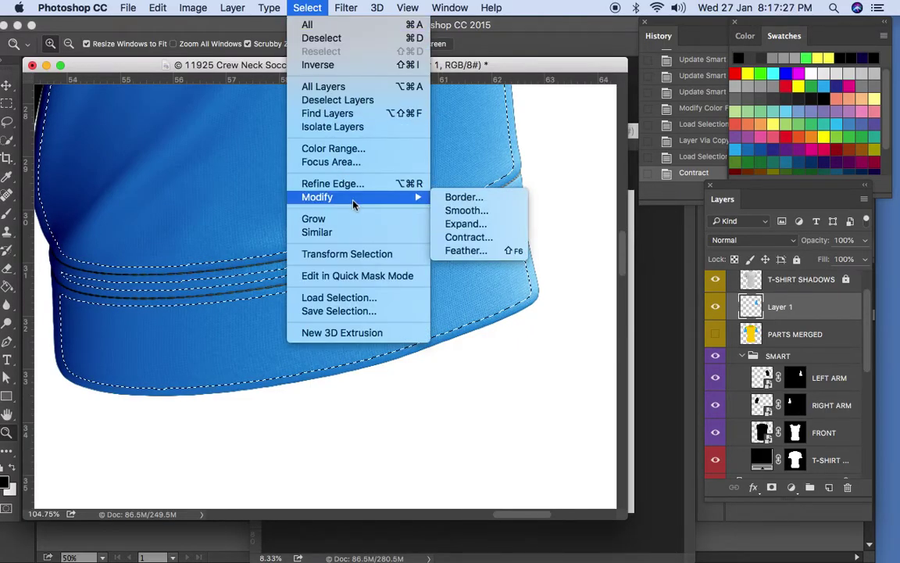
pyautogui.click(476, 238)
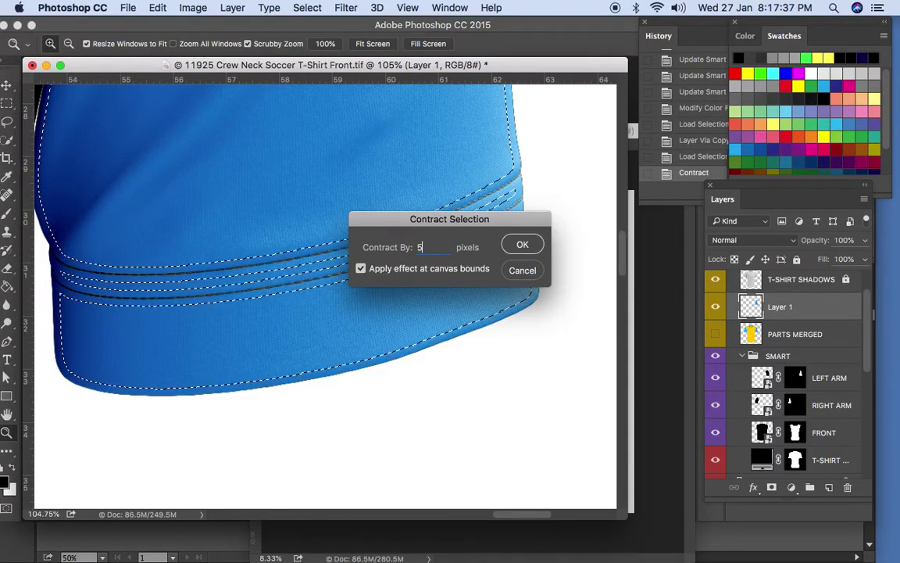
pyautogui.click(518, 246)
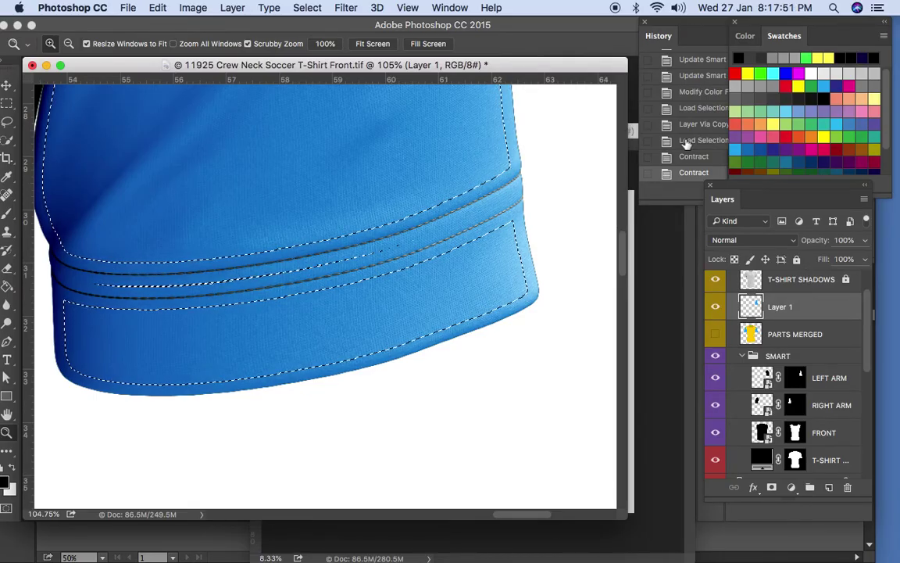
pyautogui.press('super+minus')
pyautogui.press('super+minus')
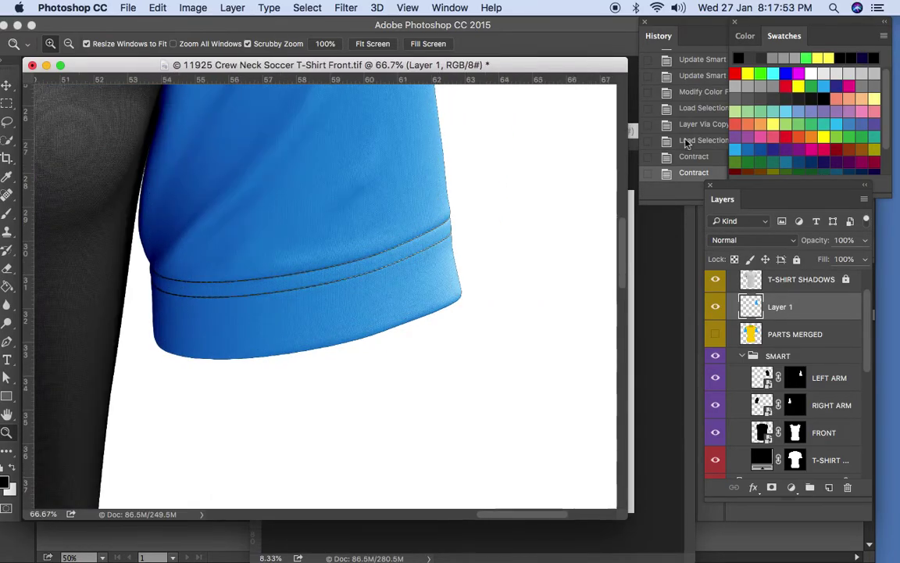
# Delete the contracted interior on Layer 1 and deselect, leaving thin blue piping on the sleeve.
pyautogui.press('super+minus')
pyautogui.moveTo(472, 183); pyautogui.dragTo(508, 270)
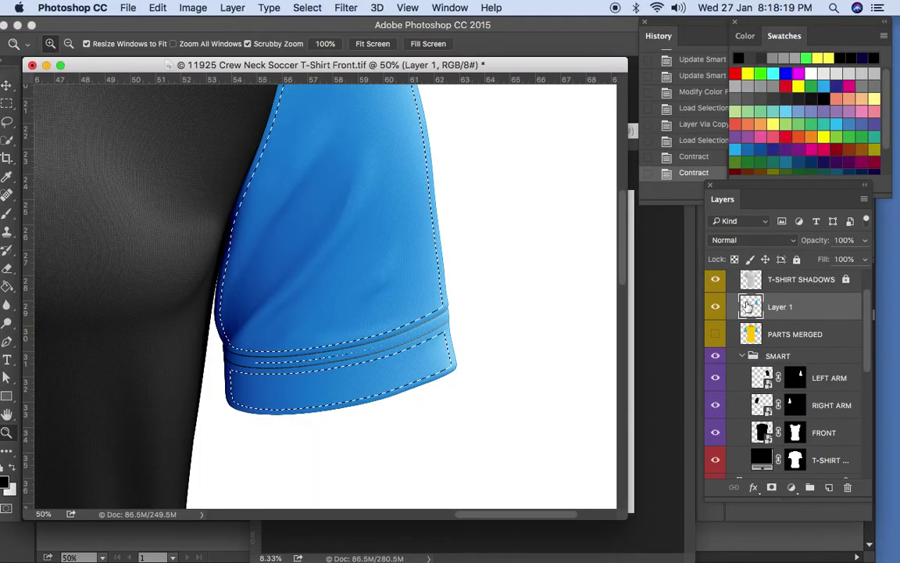
pyautogui.press('Delete')
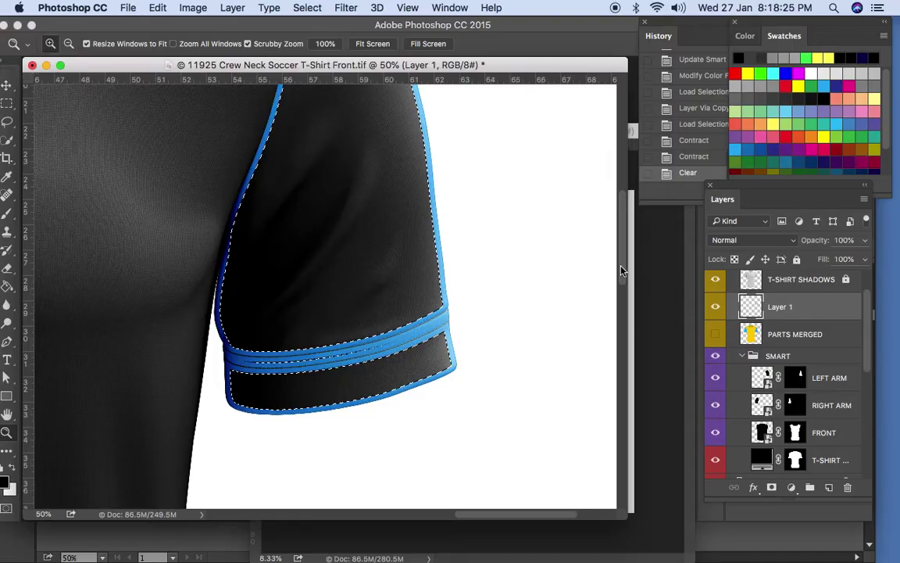
pyautogui.scroll(2, 560, 235)
pyautogui.moveTo(453, 422); pyautogui.dragTo(479, 457)
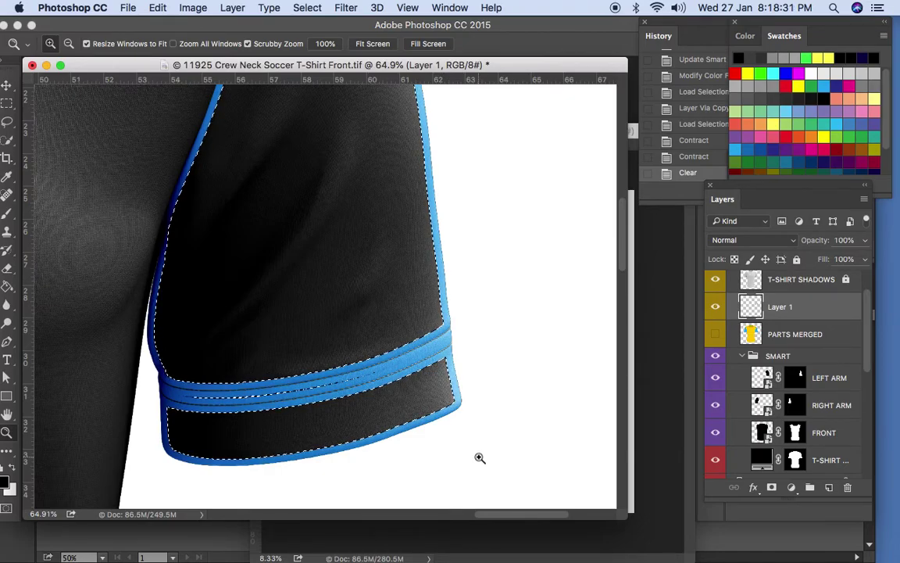
pyautogui.press('super+shift+i')
pyautogui.press('super+d')
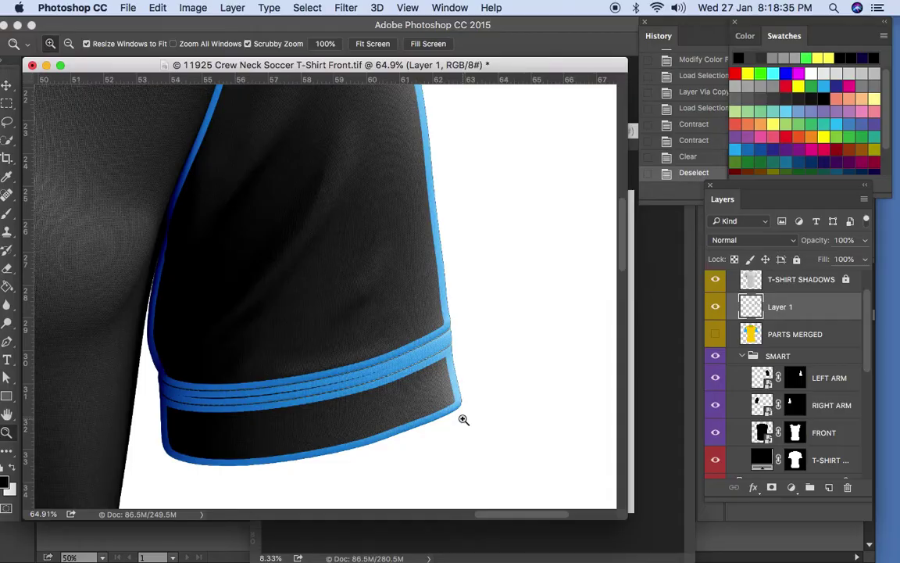
pyautogui.press('super+minus')
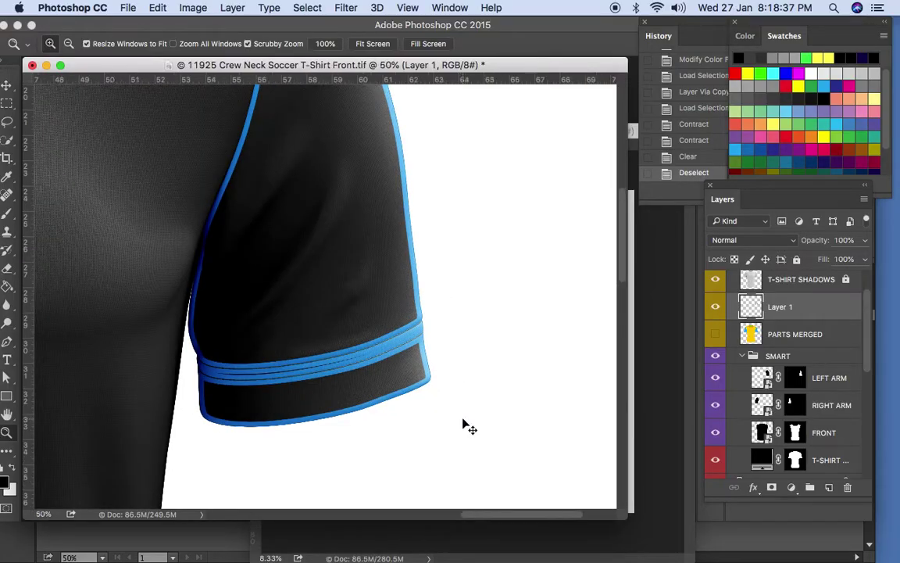
pyautogui.scroll(4, 465, 353)
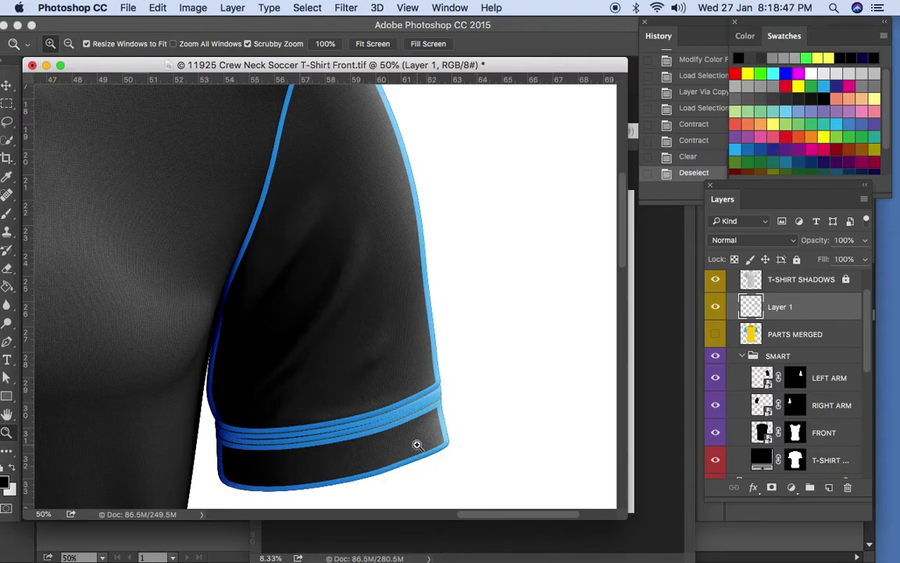
pyautogui.press('e')
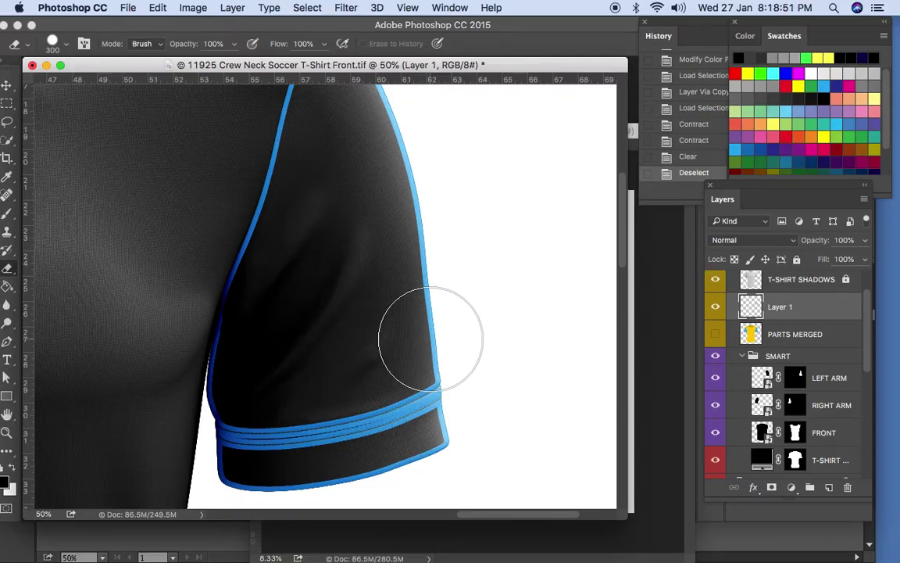
# Erase the blue cuff stripes and sleeve side edges on Layer 1, then open its Layer Style dialog.
pyautogui.moveTo(446, 382); pyautogui.dragTo(411, 386)
pyautogui.moveTo(275, 414)
pyautogui.mouseDown()
pyautogui.moveTo(243, 428)
pyautogui.moveTo(241, 312)
pyautogui.moveTo(272, 215)
pyautogui.moveTo(267, 319)
pyautogui.mouseUp()
pyautogui.press('space')
pyautogui.scroll(2, 267, 318)
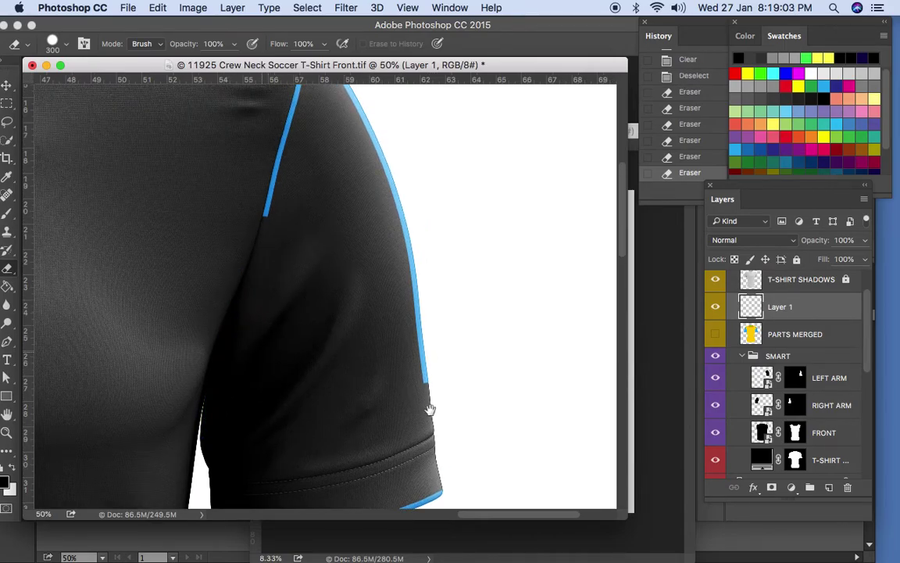
pyautogui.scroll(5, 428, 410)
pyautogui.press('super+minus')
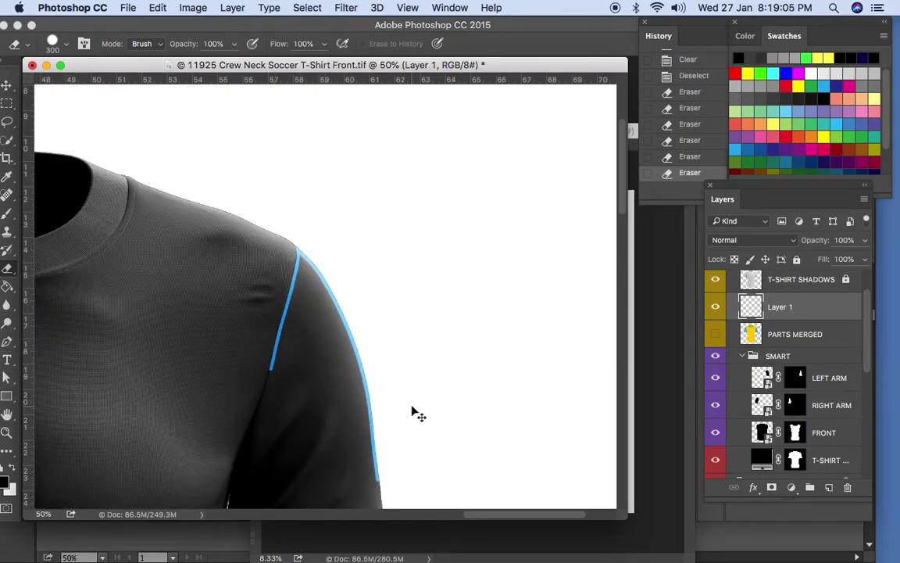
pyautogui.moveTo(356, 391)
pyautogui.mouseDown()
pyautogui.moveTo(311, 257)
pyautogui.moveTo(281, 311)
pyautogui.moveTo(273, 362)
pyautogui.mouseUp()
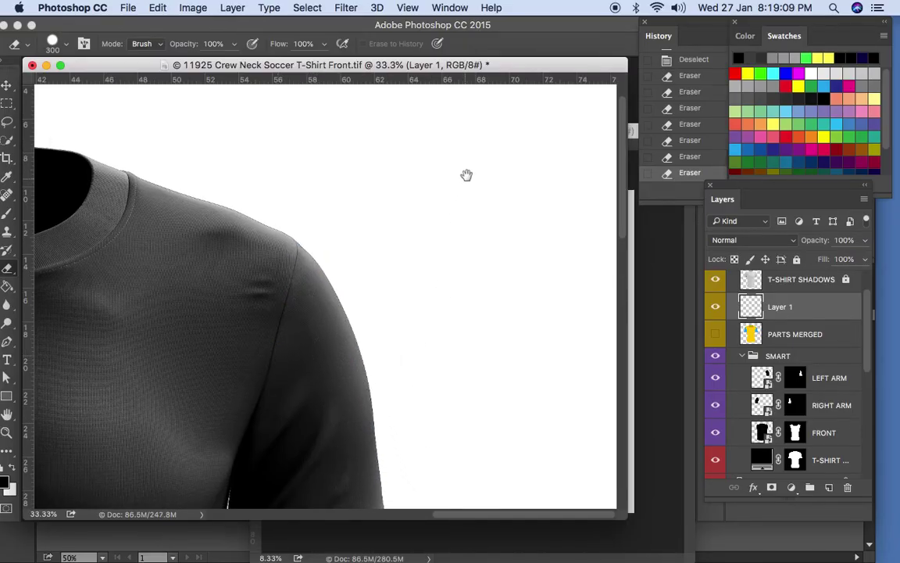
pyautogui.scroll(-6, 466, 175)
pyautogui.press('v')
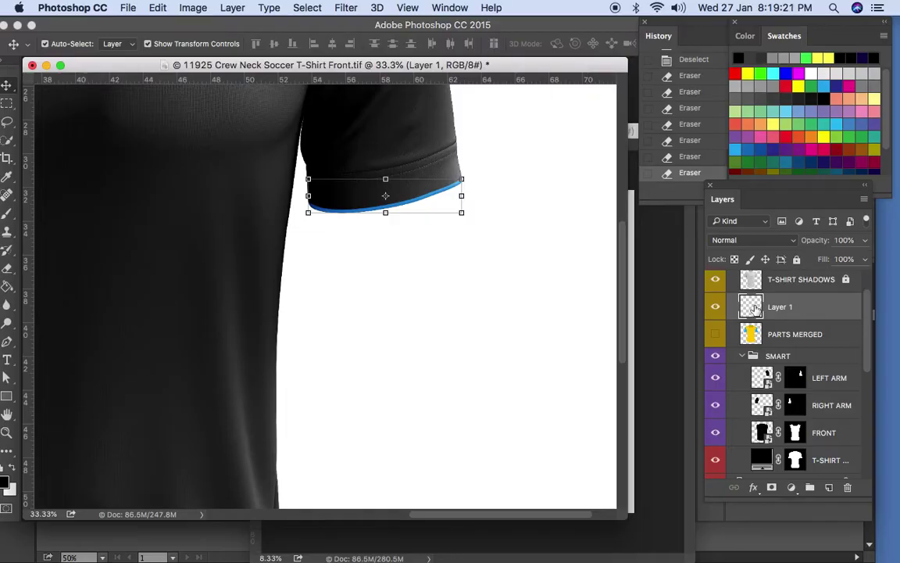
pyautogui.doubleClick(774, 313)
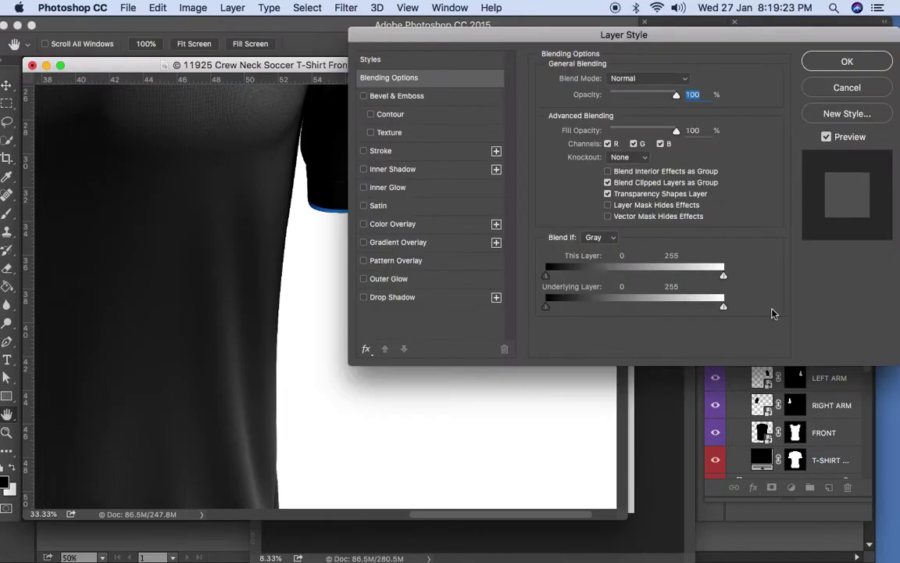
# Give Layer 1 a yellow (ffff00) Color Overlay so the cuff piping turns yellow.
pyautogui.click(393, 224)
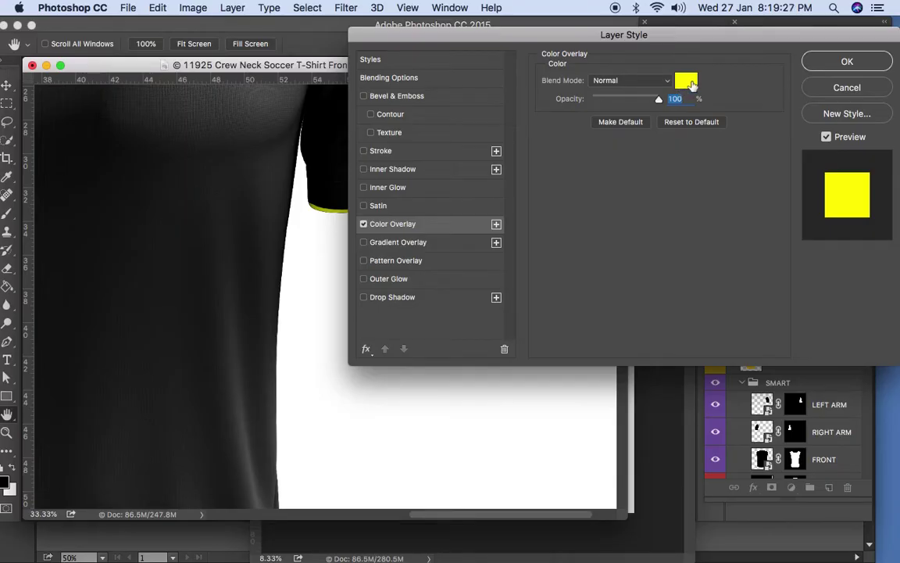
pyautogui.click(691, 82)
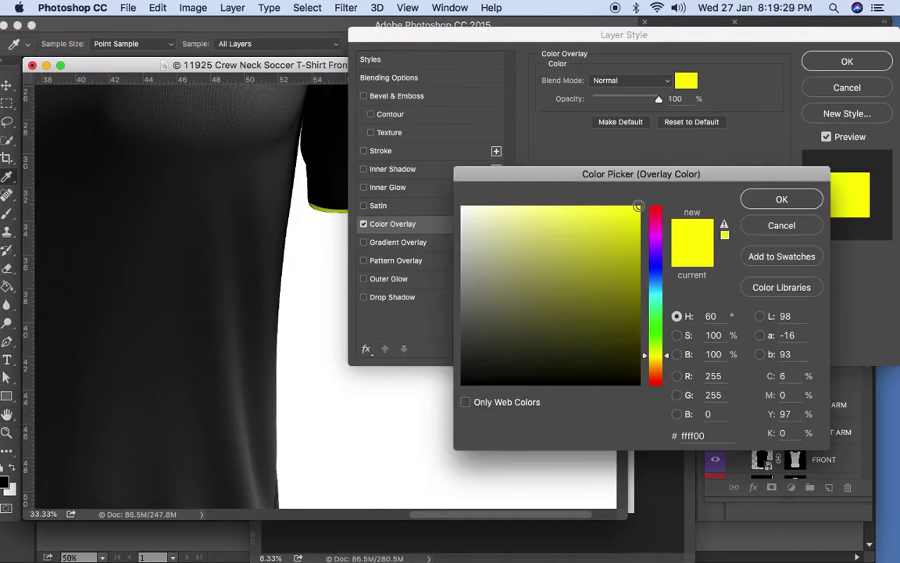
pyautogui.press('Return')
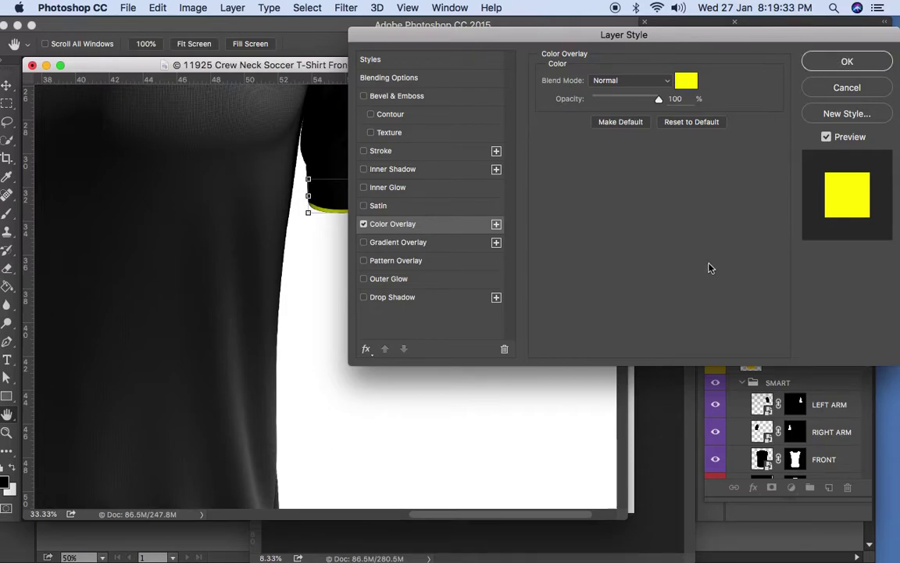
pyautogui.press('Return')
pyautogui.press('super+minus')
pyautogui.press('super+minus')
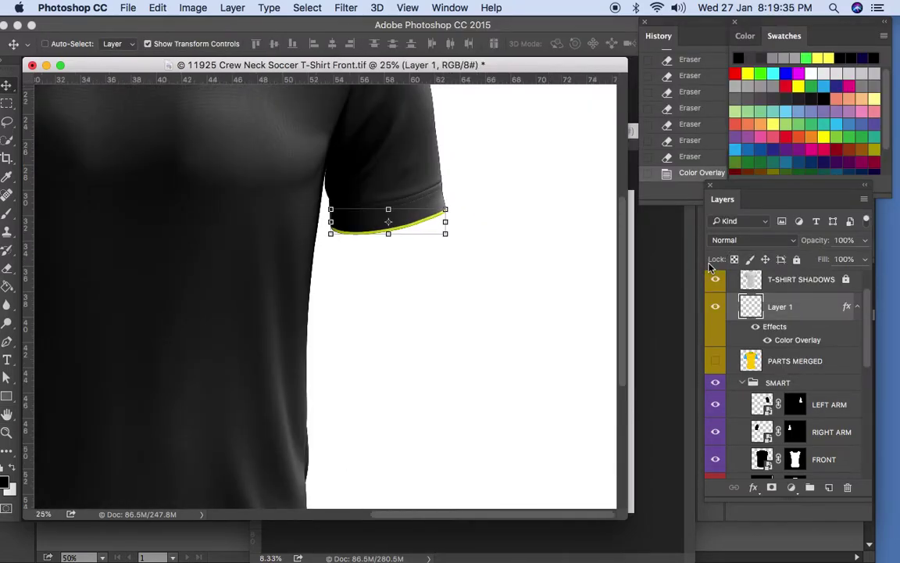
pyautogui.click(809, 387)
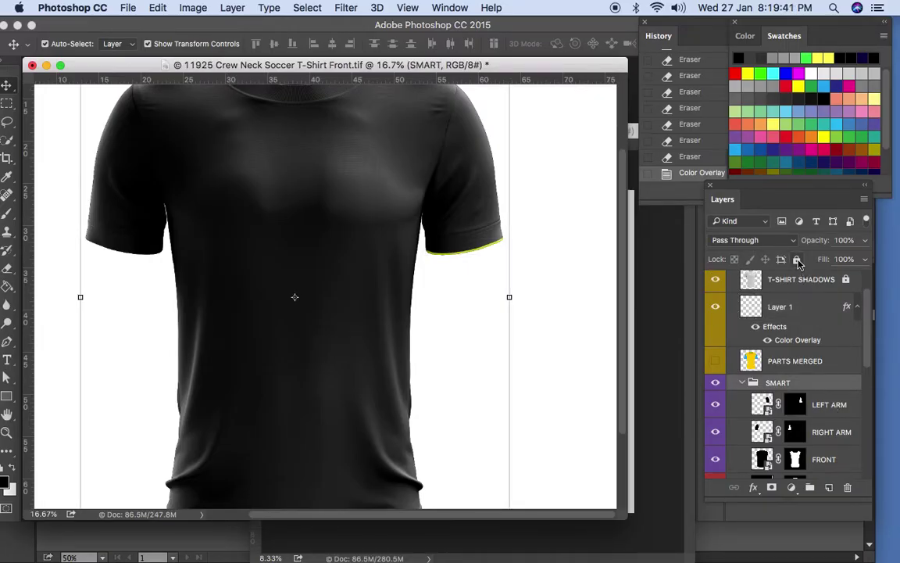
# Lock the SMART group, duplicate Layer 1's yellow trim and move the copy to the other sleeve.
pyautogui.press('super+slash')
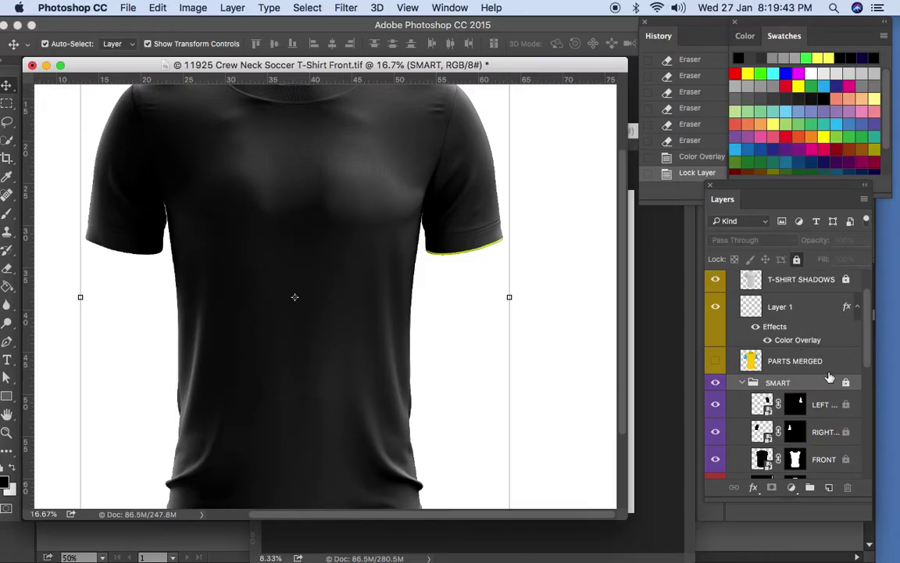
pyautogui.click(796, 309)
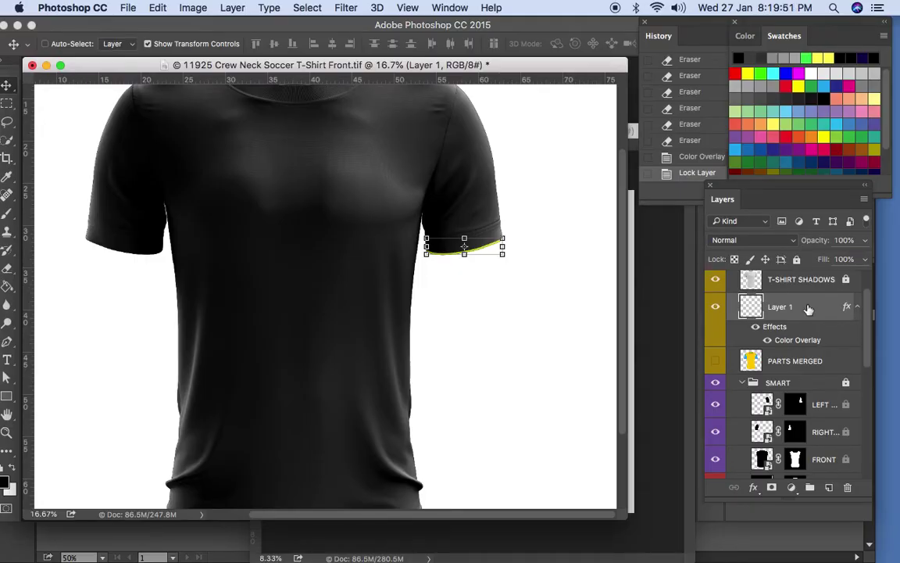
pyautogui.press('super+j')
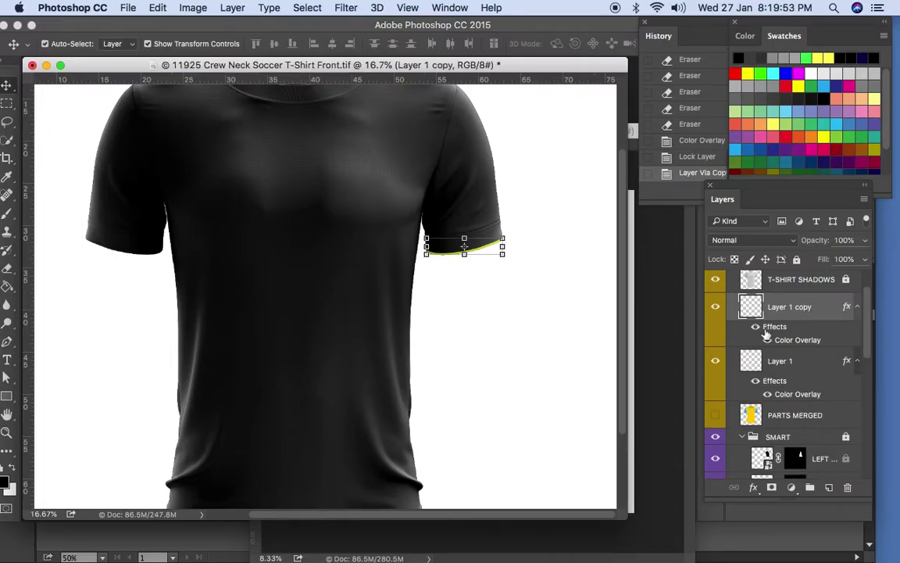
pyautogui.press('z')
pyautogui.click(372, 239)
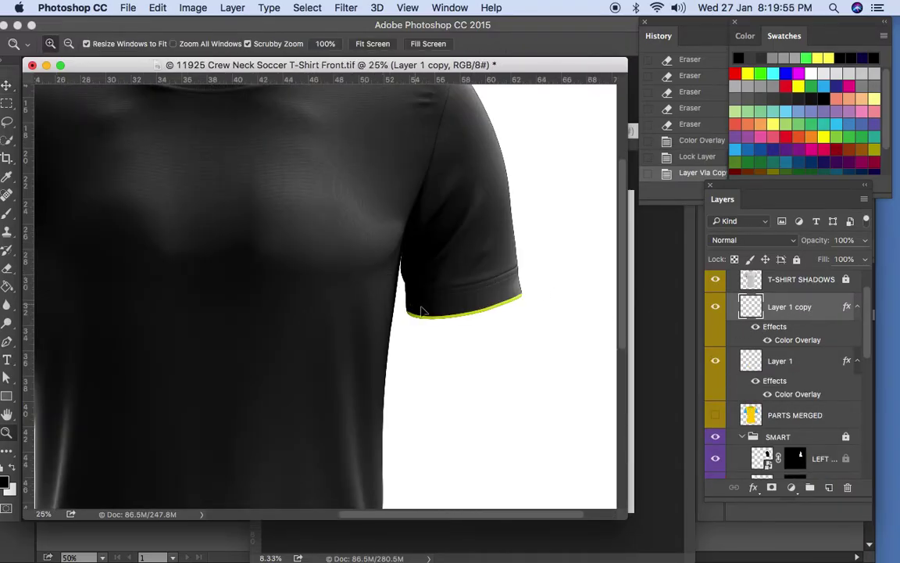
pyautogui.press('v')
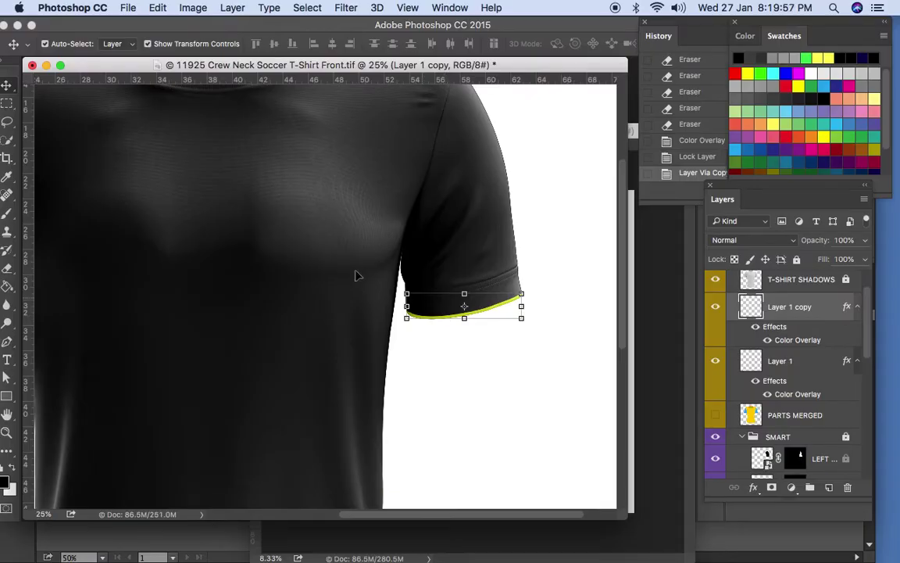
pyautogui.moveTo(492, 312); pyautogui.dragTo(110, 313)
pyautogui.moveTo(182, 318); pyautogui.dragTo(301, 304)
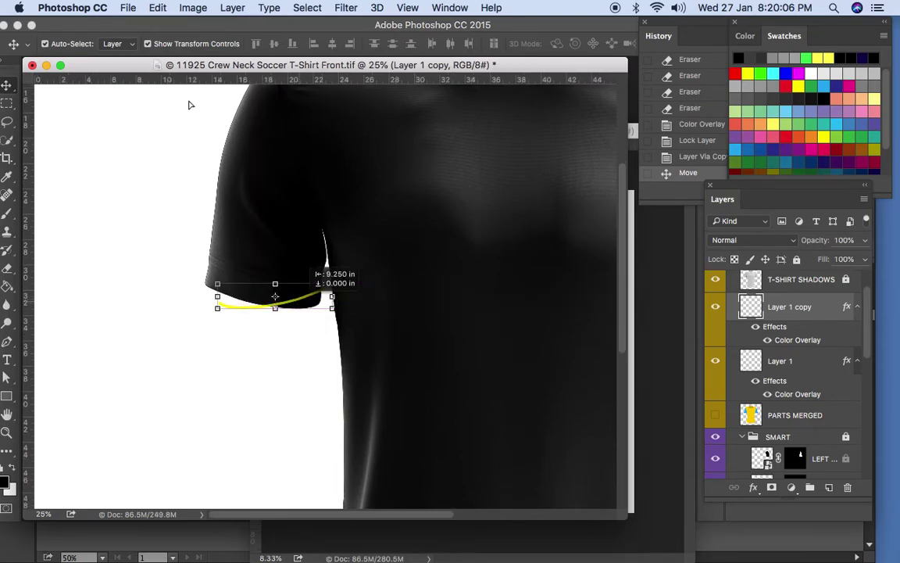
# Flip the trim copy horizontally and nudge it into line along the other sleeve's hem.
pyautogui.click(158, 9)
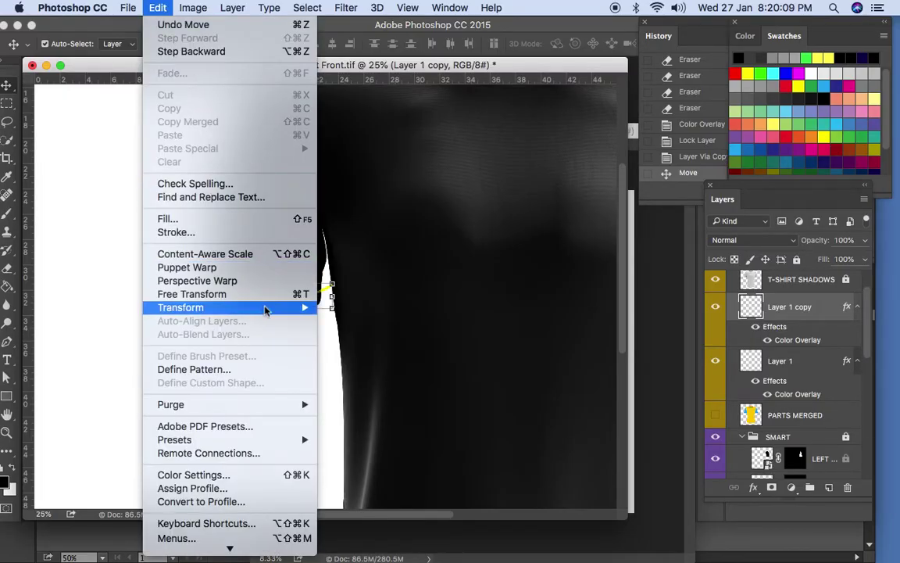
pyautogui.moveTo(312, 311)
pyautogui.click(391, 467)
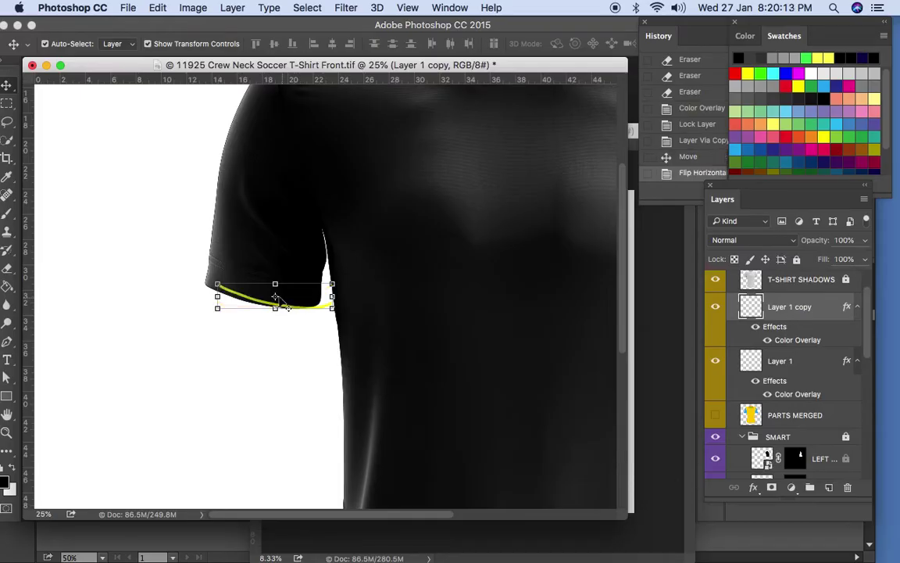
pyautogui.press('z')
pyautogui.moveTo(246, 286); pyautogui.dragTo(323, 338)
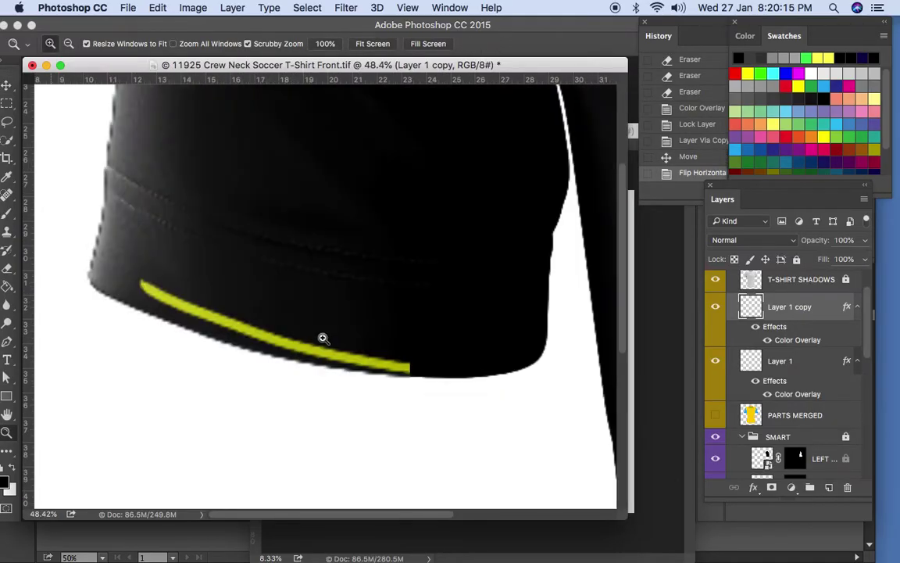
pyautogui.press('v')
pyautogui.moveTo(319, 358); pyautogui.dragTo(272, 352)
pyautogui.moveTo(271, 351); pyautogui.dragTo(270, 351)
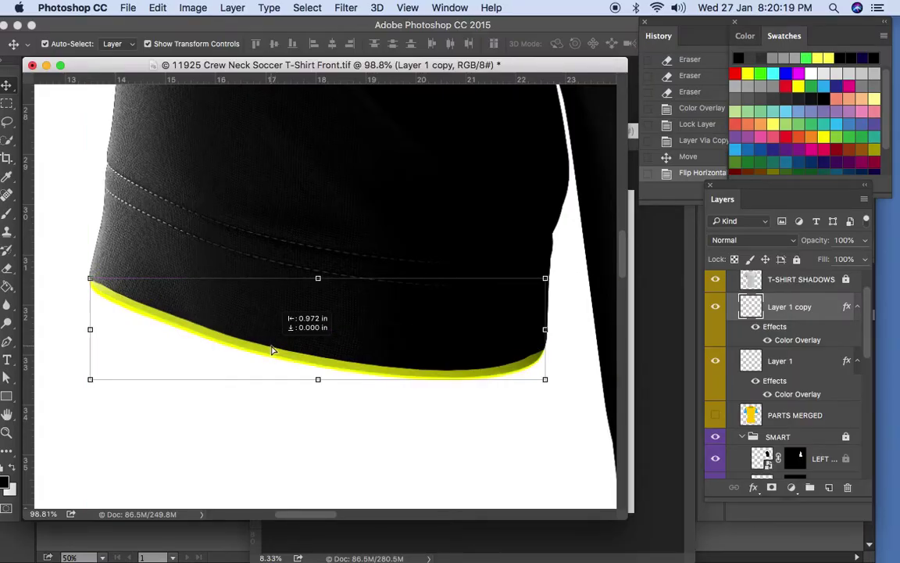
pyautogui.press('Up')
pyautogui.press('Up')
pyautogui.press('Right')
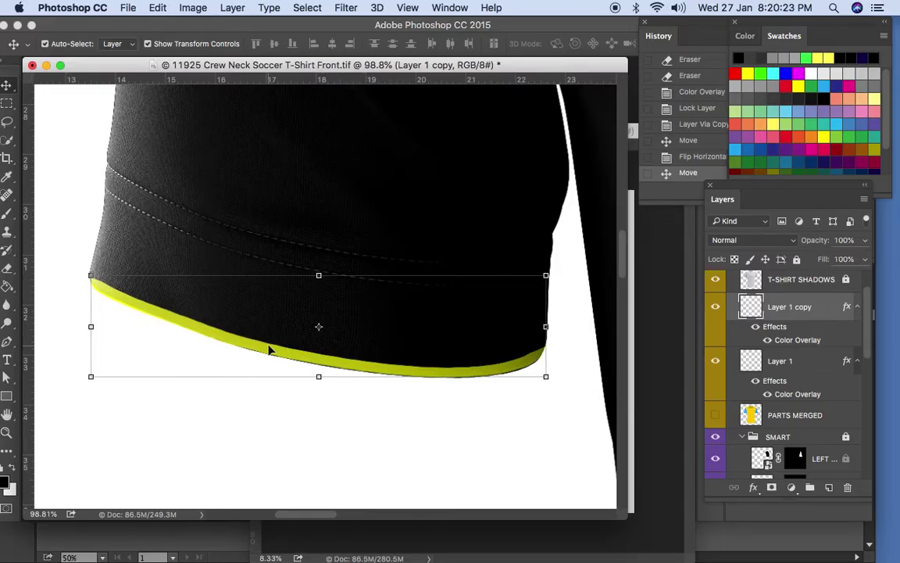
pyautogui.press('Down')
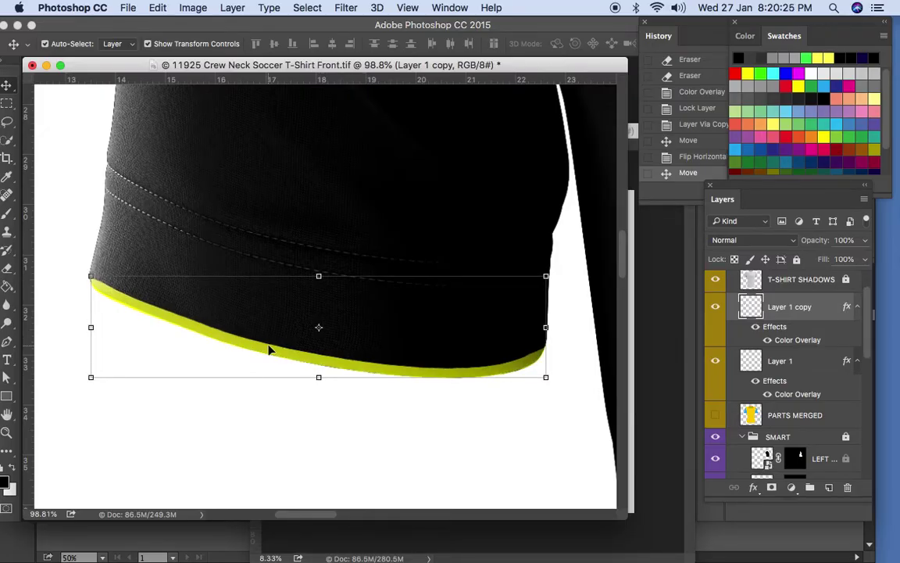
pyautogui.press('a')
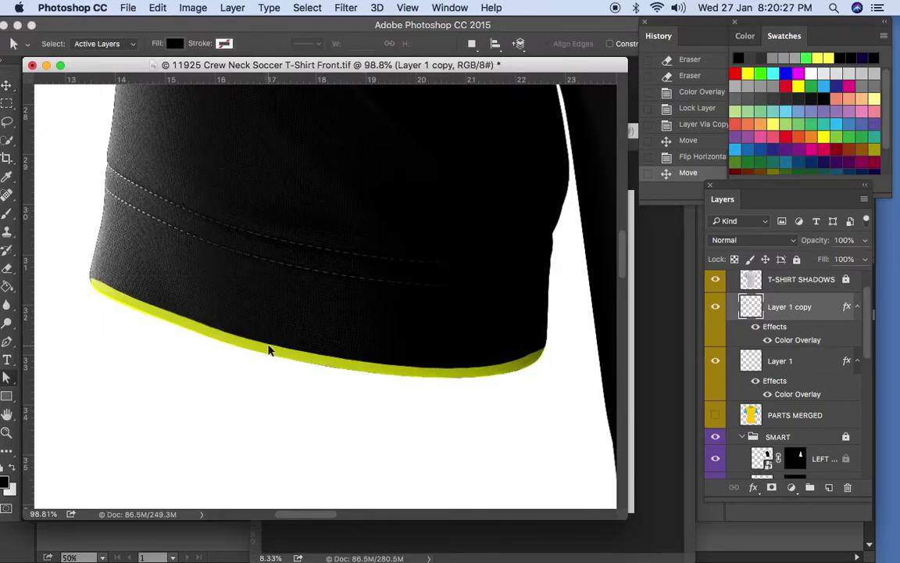
pyautogui.press('super+0')
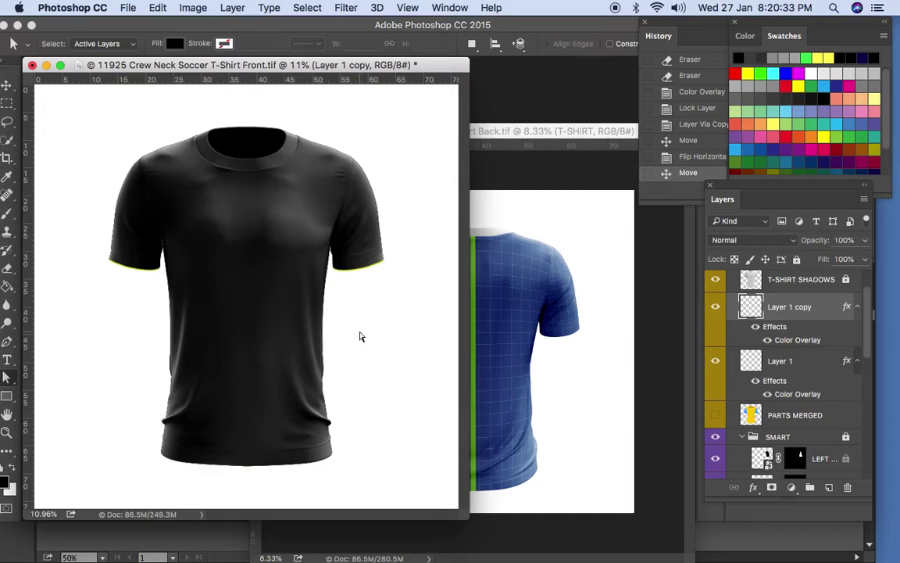
pyautogui.press('v')
pyautogui.click(286, 389)
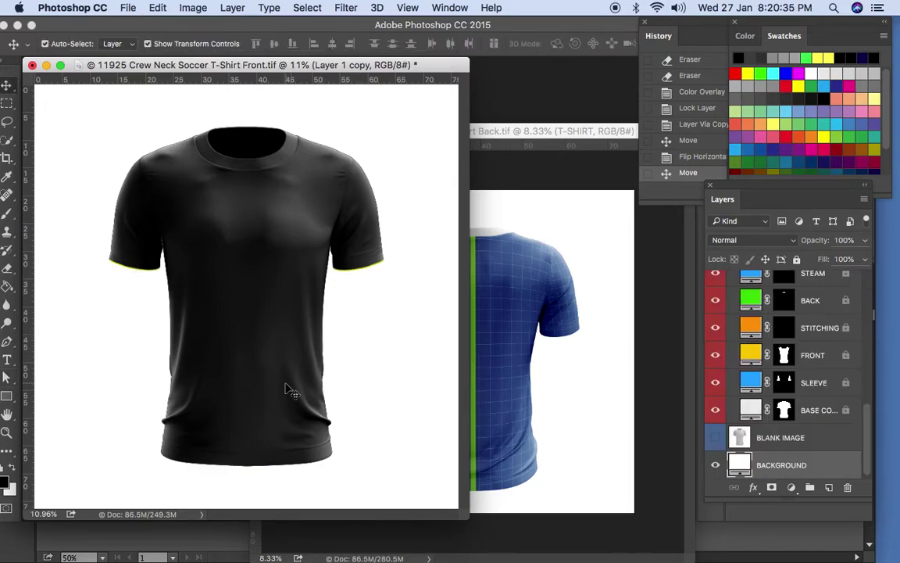
pyautogui.press('z')
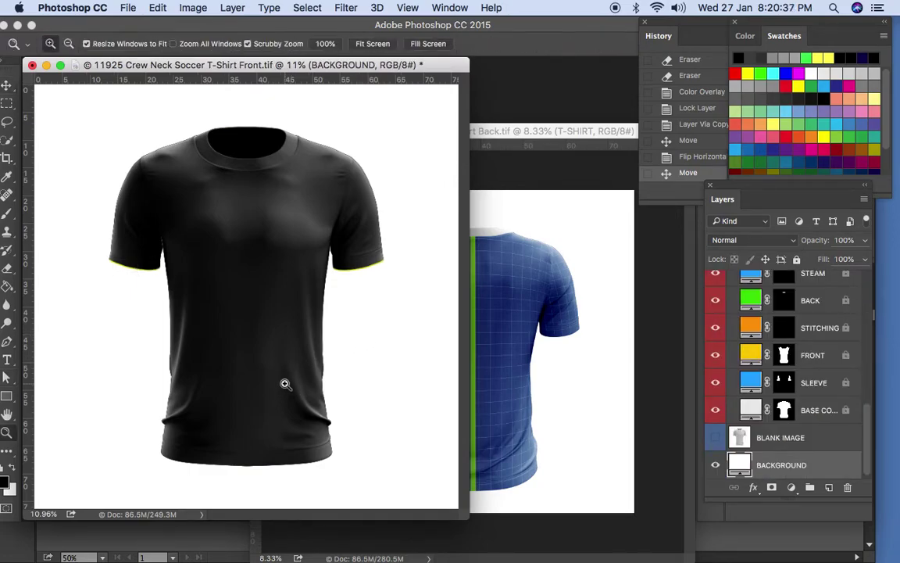
pyautogui.click(286, 384)
pyautogui.press('v')
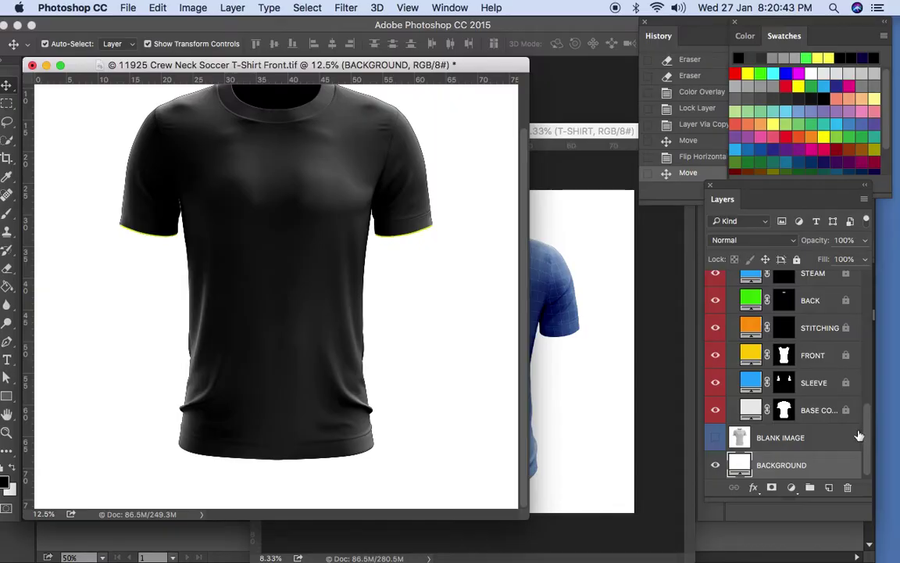
pyautogui.moveTo(869, 442); pyautogui.dragTo(873, 344)
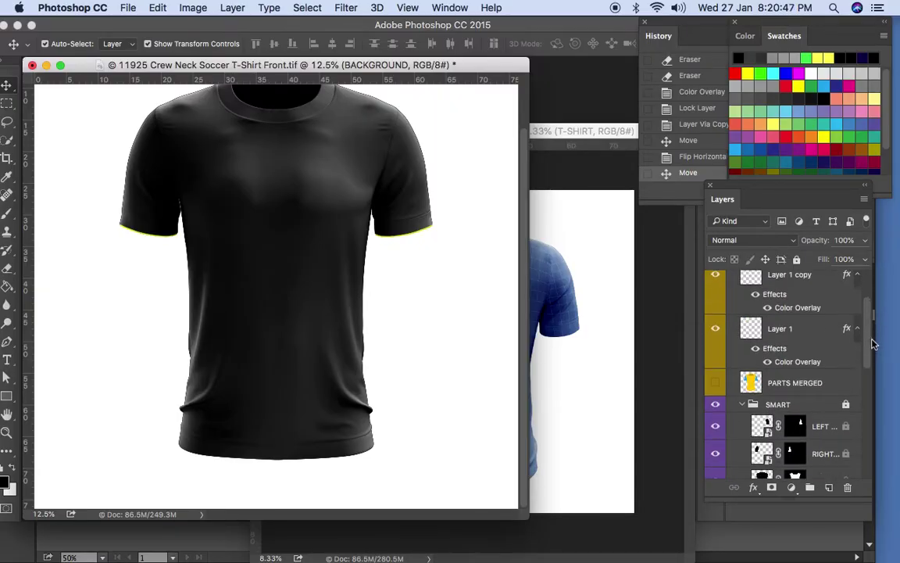
pyautogui.scroll(-4, 844, 368)
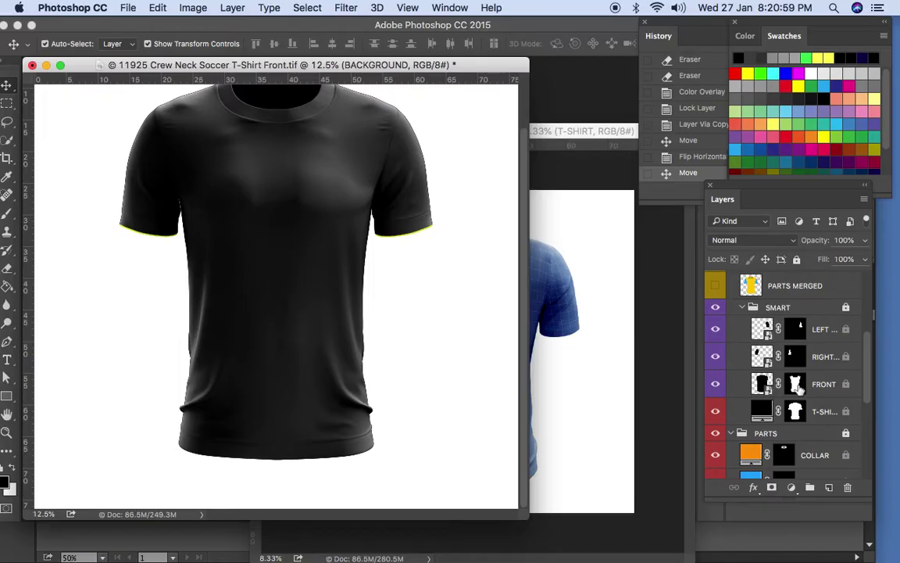
pyautogui.moveTo(797, 386); pyautogui.dragTo(799, 389)
pyautogui.keyDown('super'); pyautogui.click(798, 389); pyautogui.keyUp('super')
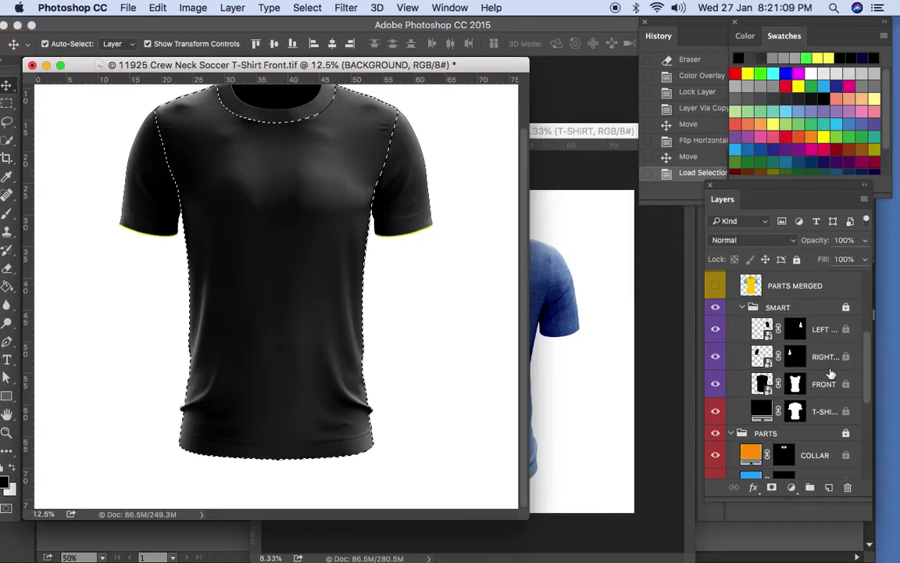
# Copy the front panel area of PARTS MERGED onto a new Layer 2, then hide PARTS MERGED.
pyautogui.click(715, 287)
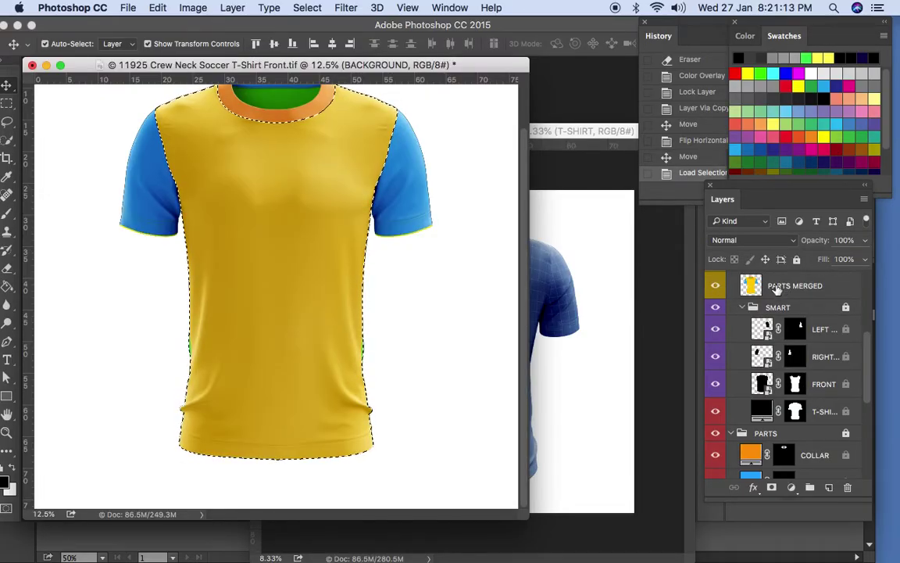
pyautogui.click(777, 287)
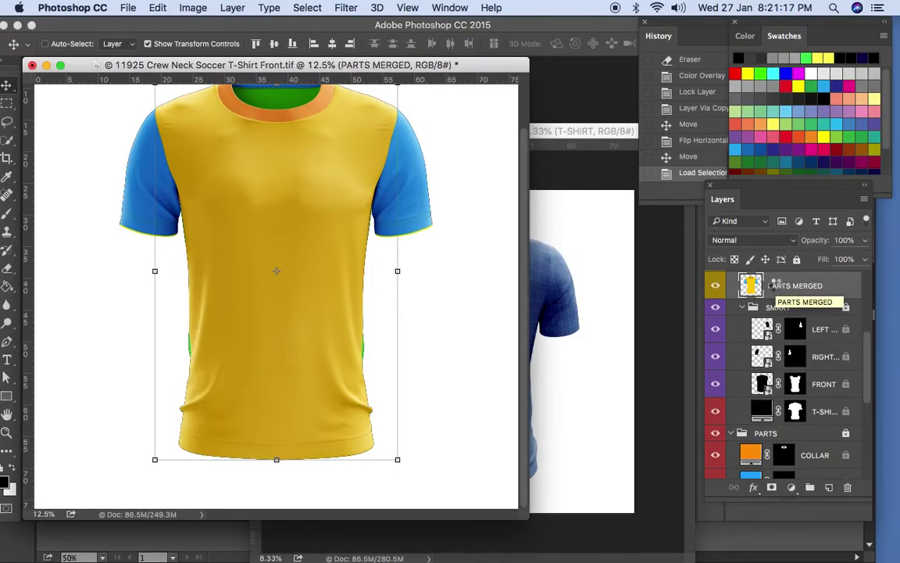
pyautogui.press('super+j')
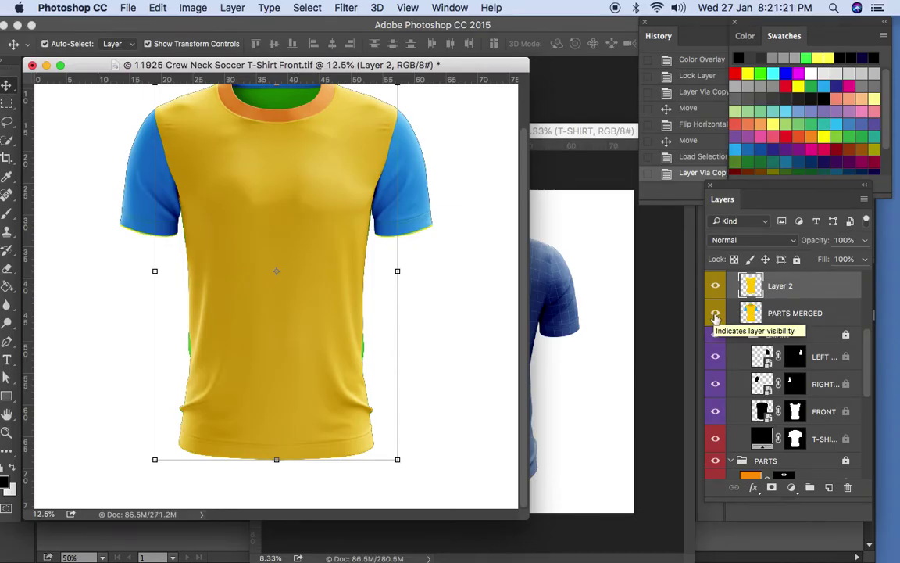
pyautogui.click(715, 314)
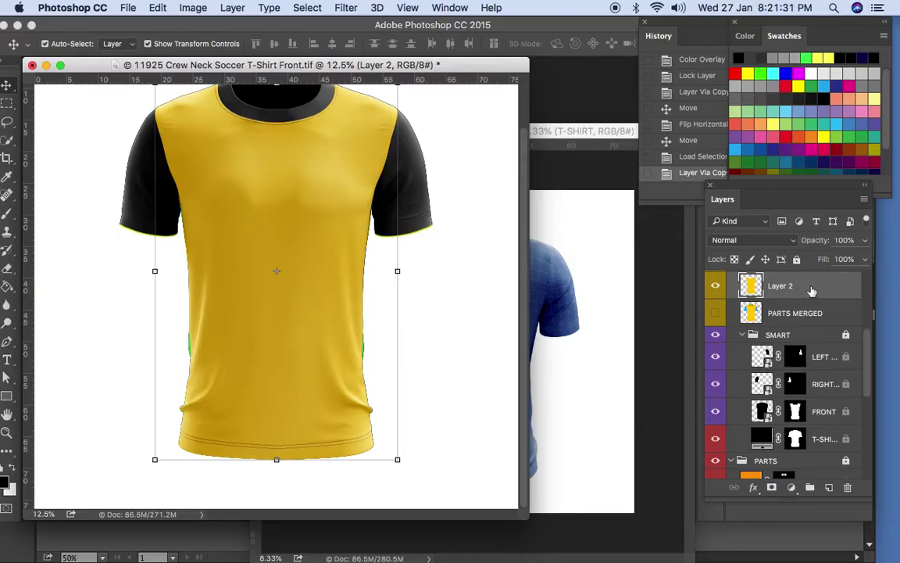
# Load Layer 2's yellow front-panel outline as a selection.
pyautogui.click(307, 7)
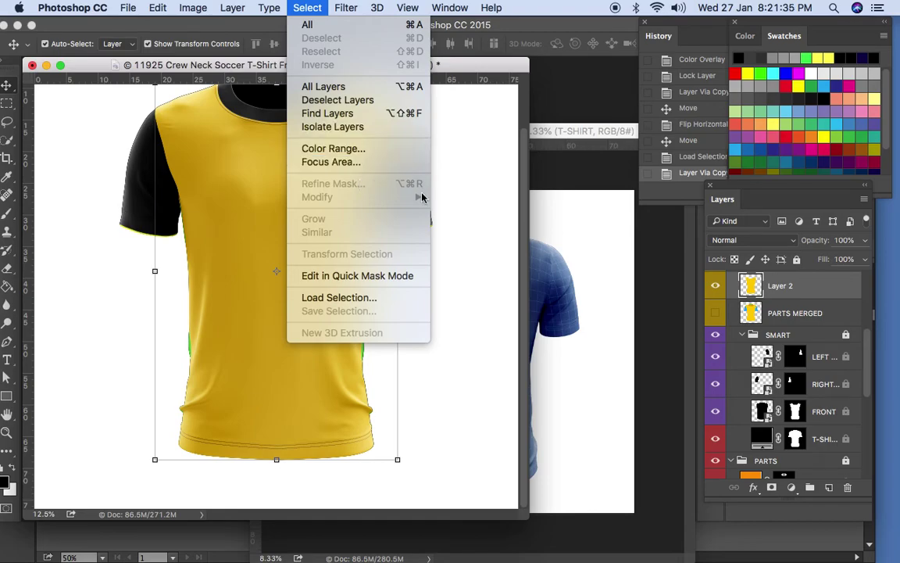
pyautogui.click(765, 291)
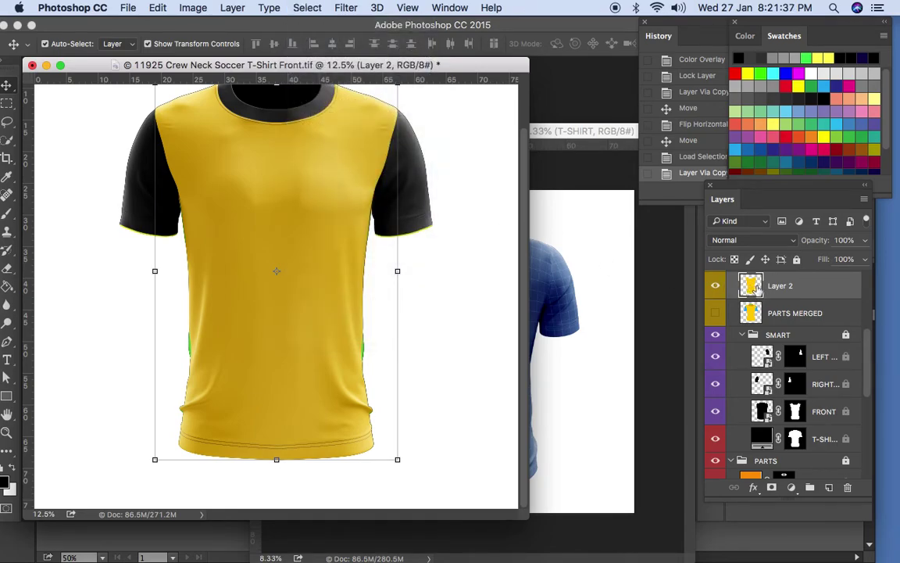
pyautogui.press('super')
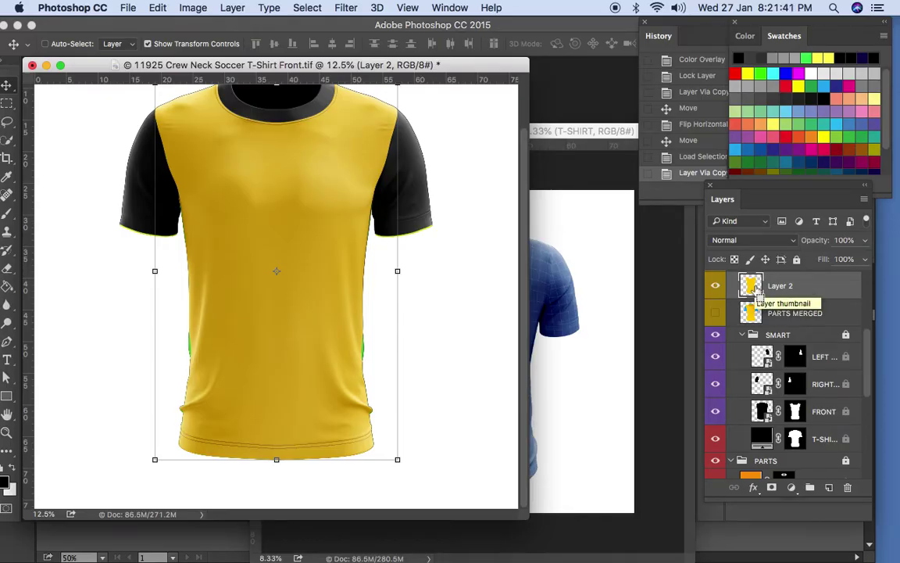
pyautogui.keyDown('super'); pyautogui.click(752, 287); pyautogui.keyUp('super')
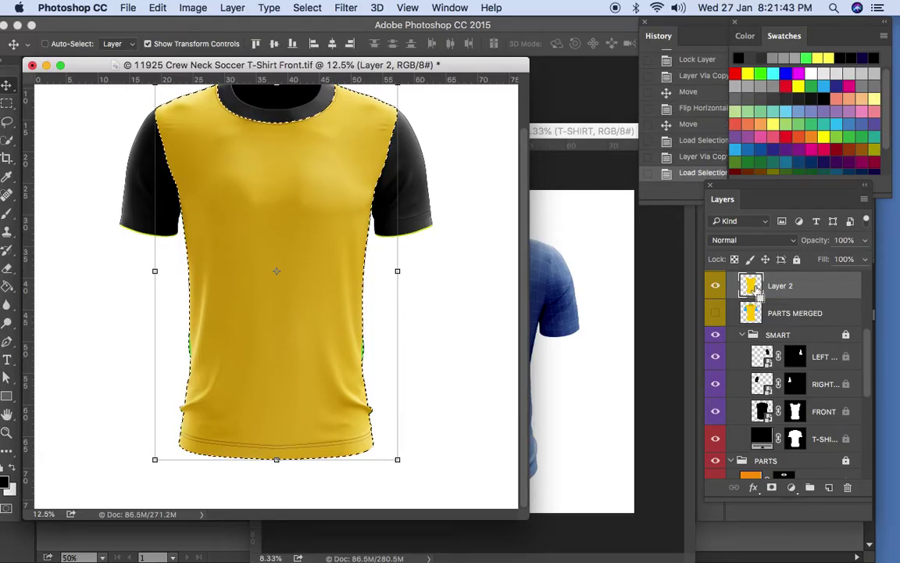
# Contract the selection by 15 pixels and delete the yellow fill inside it.
pyautogui.click(306, 8)
pyautogui.moveTo(359, 200)
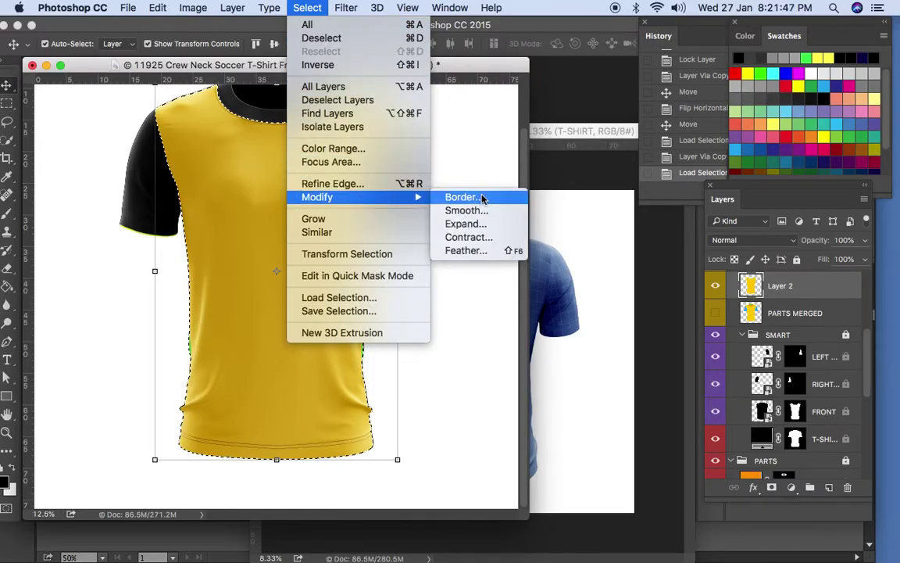
pyautogui.click(469, 236)
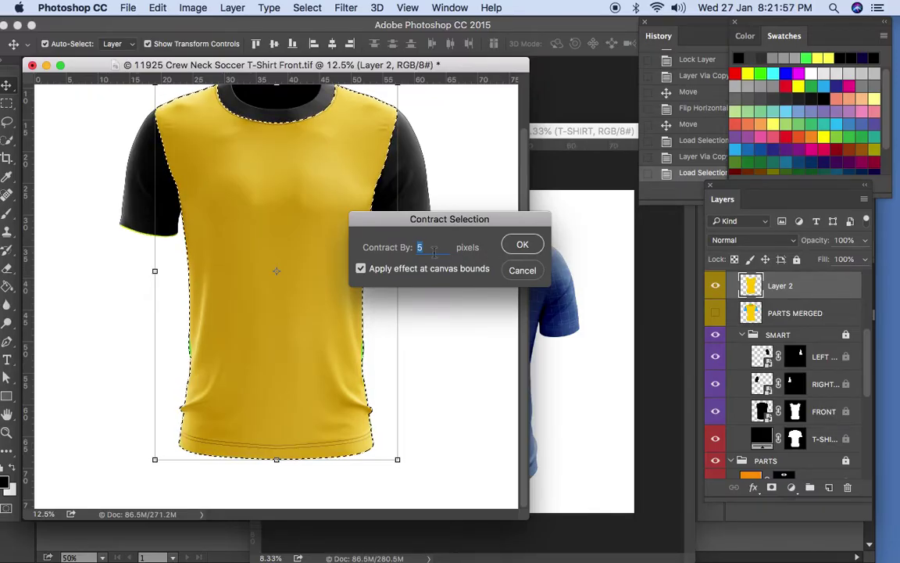
pyautogui.write('15')
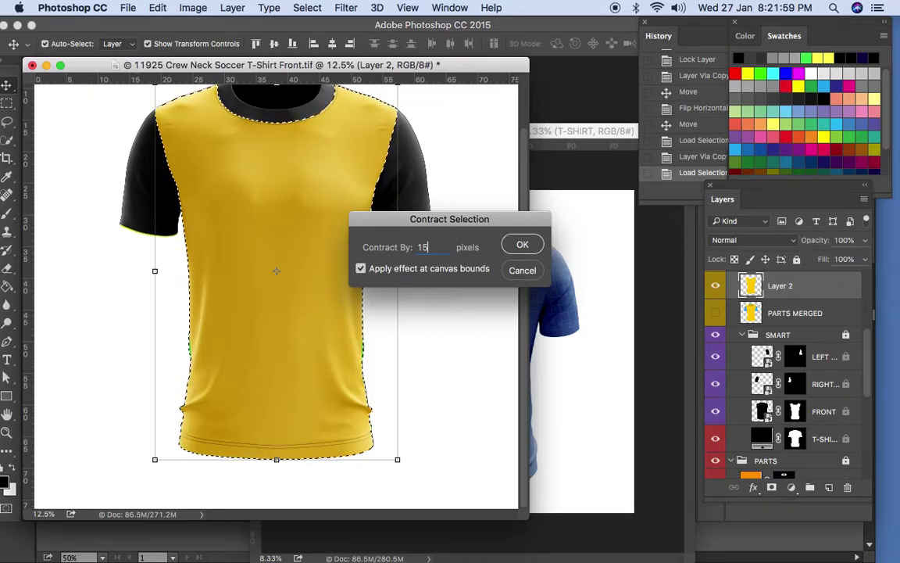
pyautogui.click(521, 247)
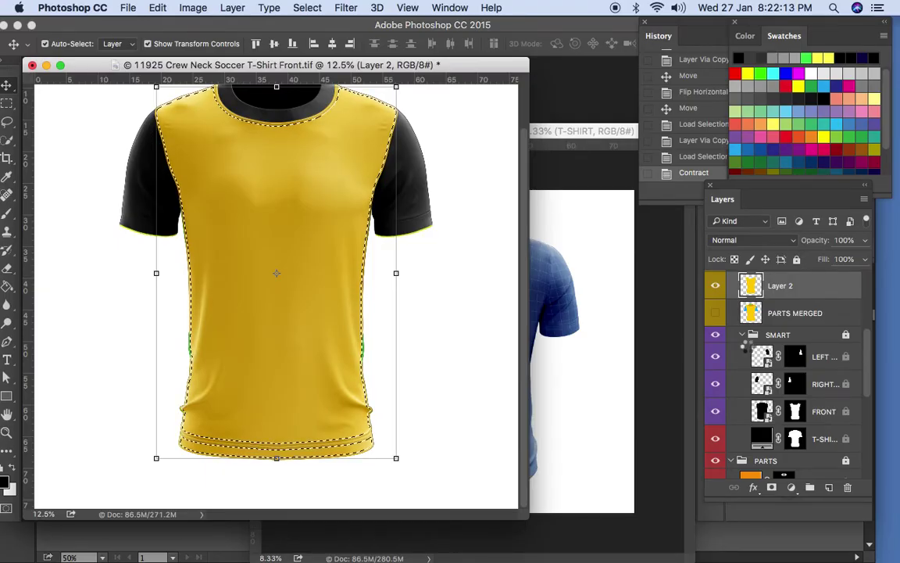
pyautogui.press('Delete')
# Deselect, enlarge the front shirt window, and zoom back in on the shirt.
pyautogui.press('super+d')
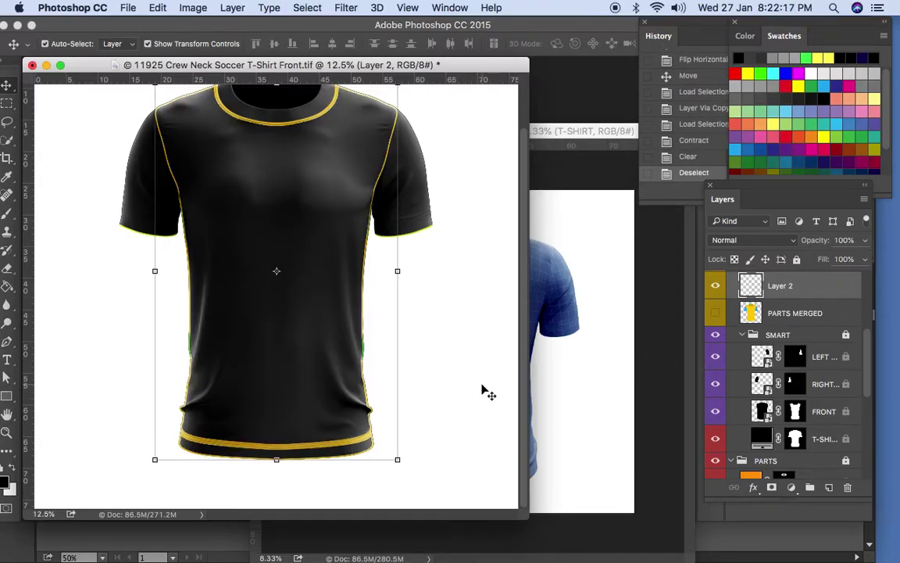
pyautogui.press('super+minus')
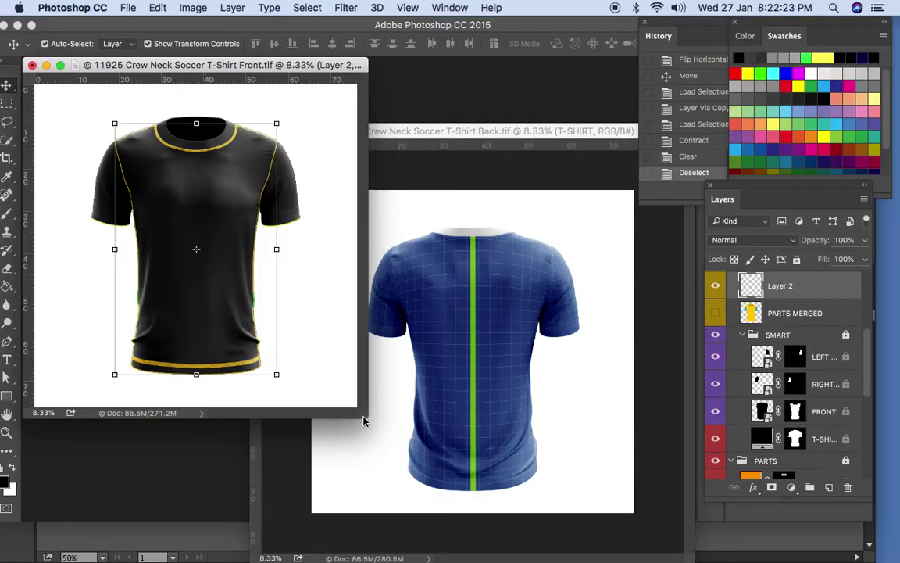
pyautogui.moveTo(367, 418); pyautogui.dragTo(528, 473)
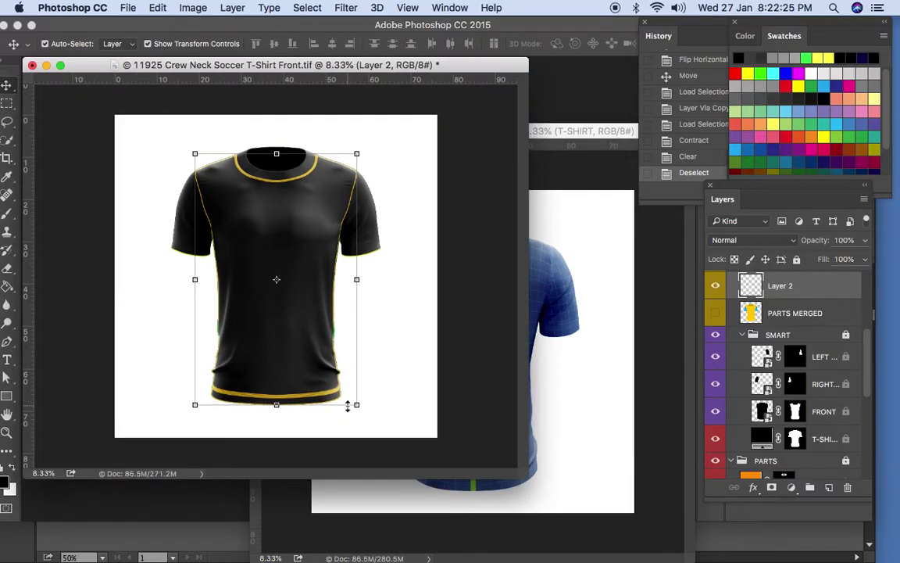
pyautogui.press('z')
pyautogui.click(346, 393)
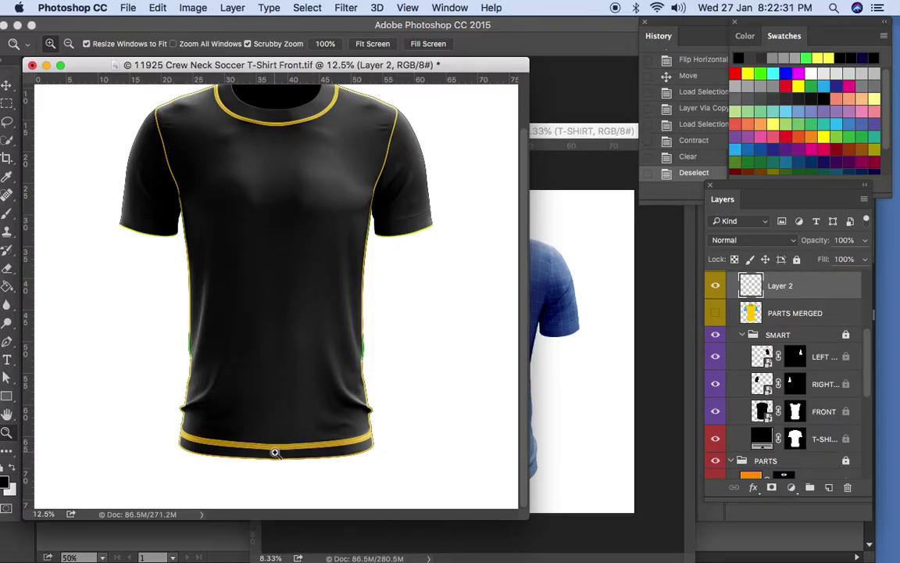
pyautogui.press('e')
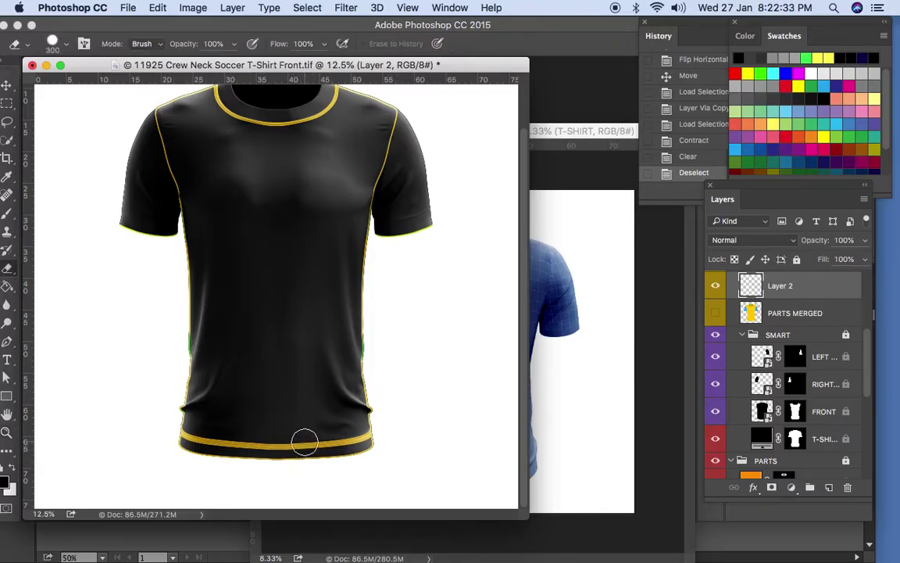
# Erase Layer 2's yellow trim along the hem band, armhole, shoulder, collar and right side seam.
pyautogui.click(361, 436)
pyautogui.moveTo(361, 435)
pyautogui.mouseDown()
pyautogui.moveTo(189, 435)
pyautogui.moveTo(195, 344)
pyautogui.moveTo(185, 265)
pyautogui.mouseUp()
pyautogui.moveTo(176, 199)
pyautogui.mouseDown()
pyautogui.moveTo(158, 113)
pyautogui.moveTo(175, 100)
pyautogui.moveTo(220, 87)
pyautogui.moveTo(223, 104)
pyautogui.moveTo(277, 116)
pyautogui.moveTo(334, 100)
pyautogui.moveTo(340, 110)
pyautogui.moveTo(338, 91)
pyautogui.moveTo(388, 102)
pyautogui.moveTo(402, 108)
pyautogui.moveTo(367, 275)
pyautogui.mouseUp()
pyautogui.moveTo(366, 367)
pyautogui.mouseDown()
pyautogui.moveTo(371, 413)
pyautogui.moveTo(376, 389)
pyautogui.mouseUp()
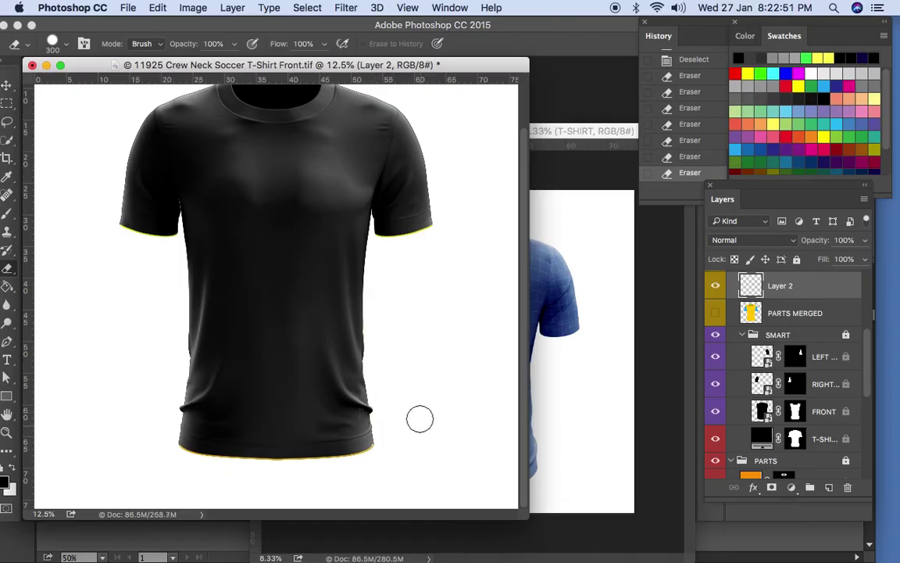
pyautogui.press('z')
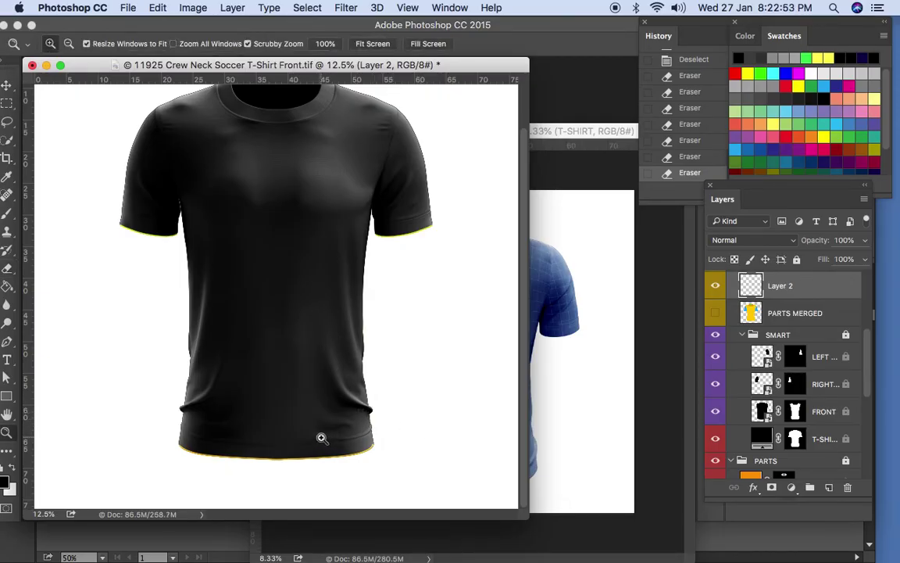
pyautogui.click(321, 437)
pyautogui.click(317, 428)
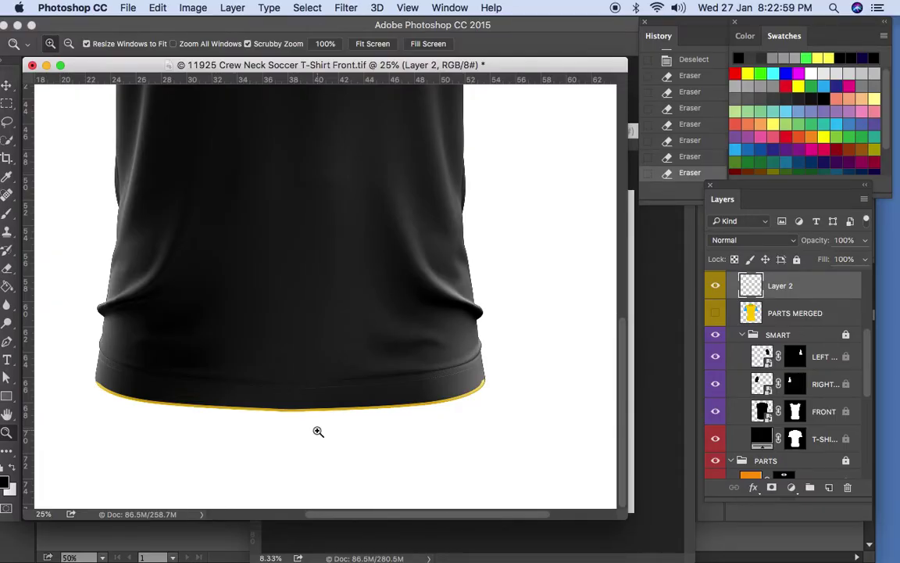
pyautogui.press('super+0')
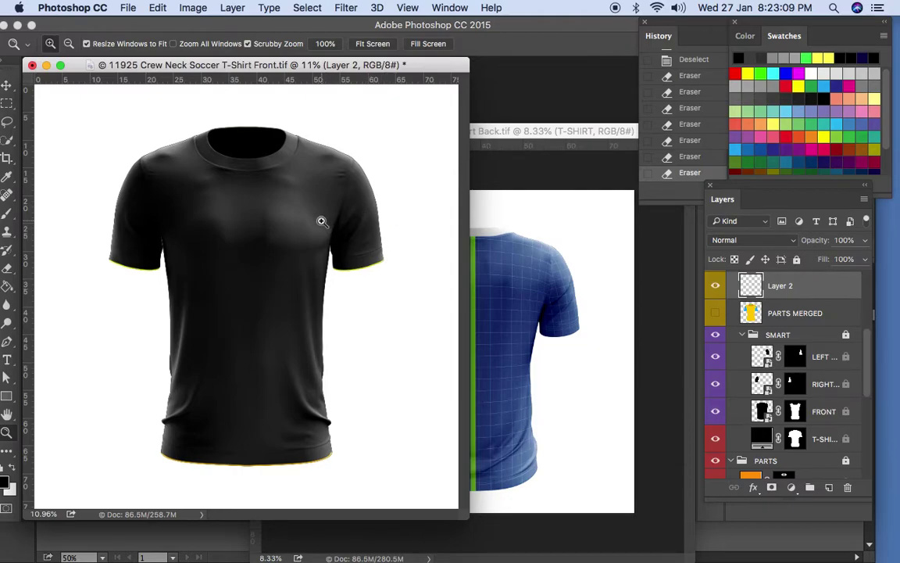
# Draw a closed yellow Pen shape running from the neckline toward the right armhole.
pyautogui.press('p')
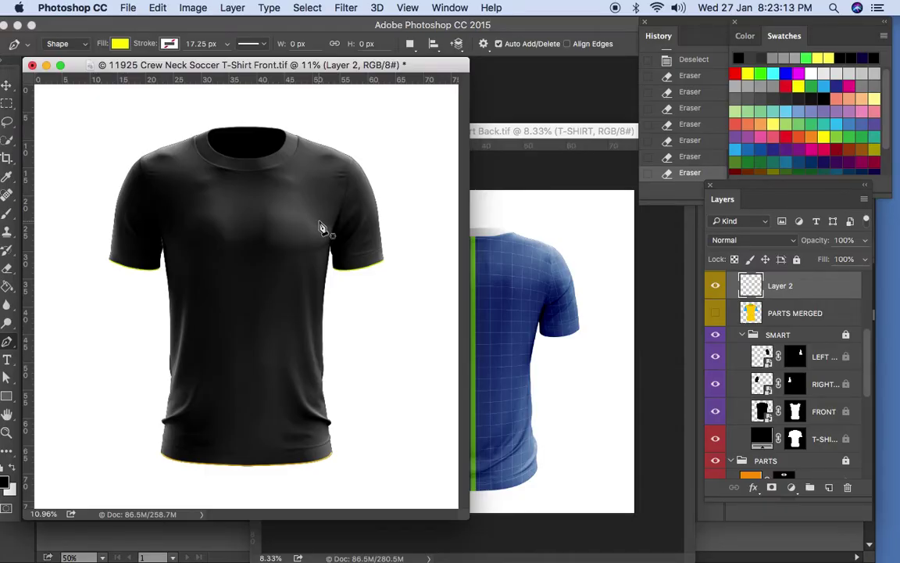
pyautogui.click(274, 173)
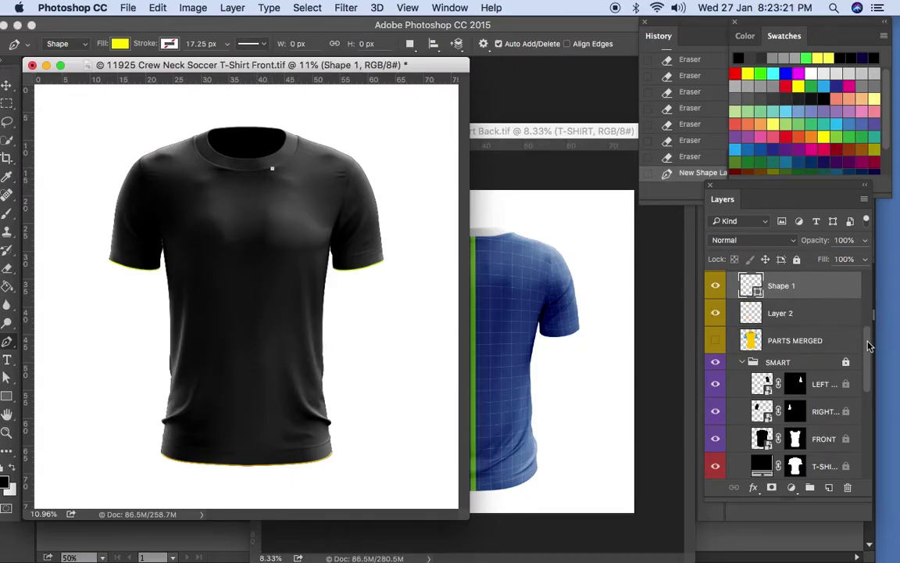
pyautogui.scroll(2, 872, 332)
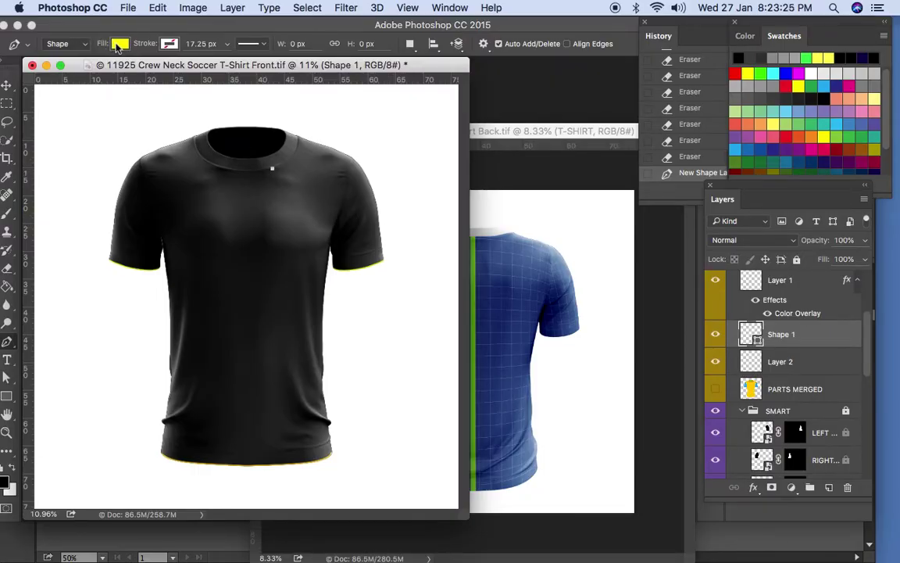
pyautogui.click(263, 169)
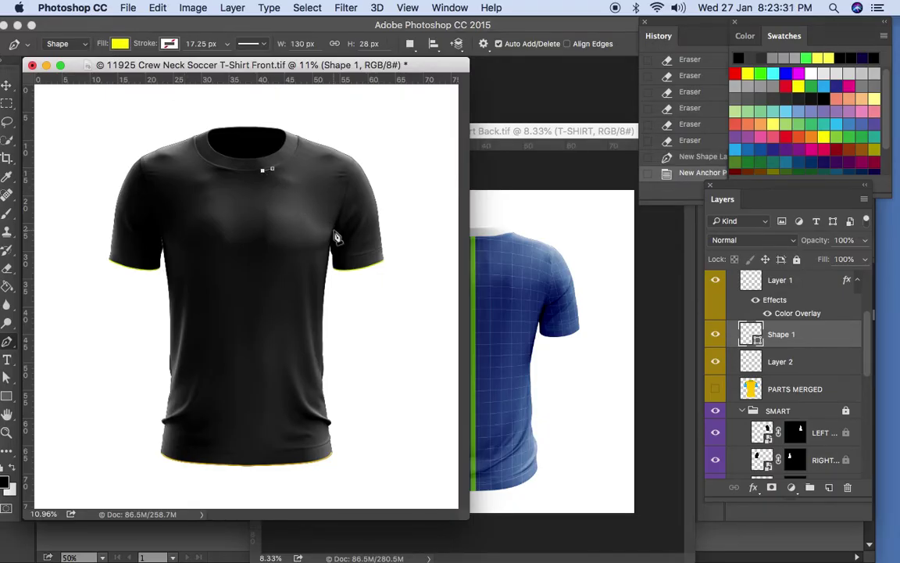
pyautogui.click(335, 228)
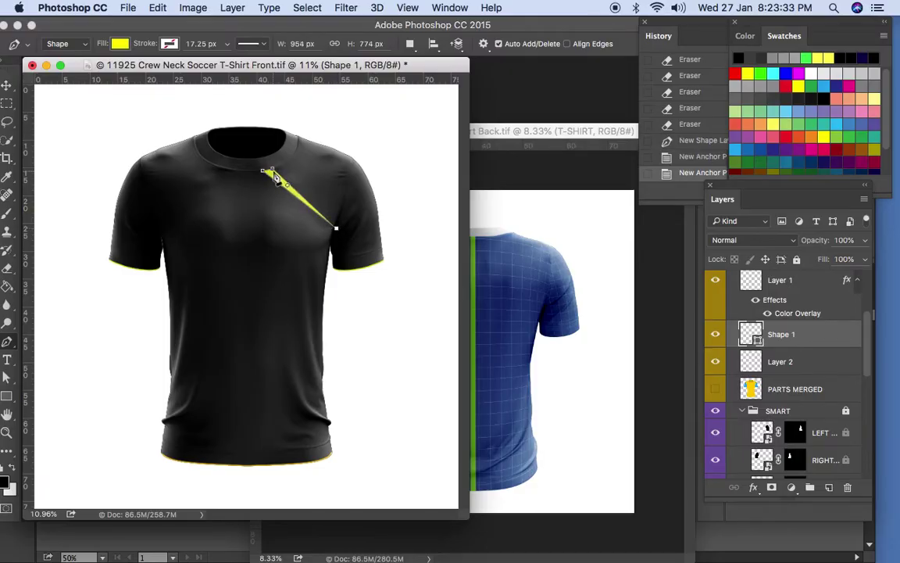
pyautogui.click(270, 169)
# Adjust the stripe's anchor points to refine its tapering shape.
pyautogui.press('z')
pyautogui.moveTo(219, 172); pyautogui.dragTo(269, 228)
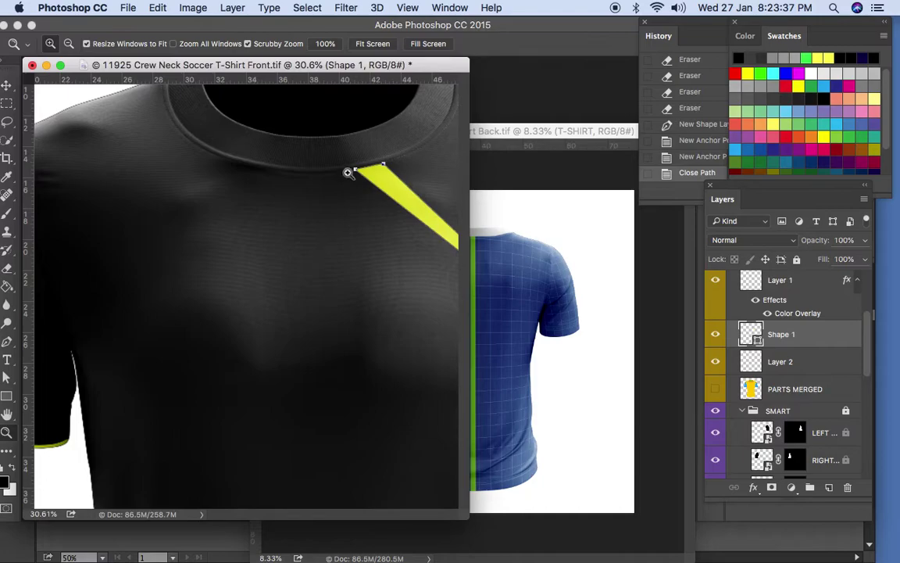
pyautogui.press('a')
pyautogui.moveTo(384, 167); pyautogui.dragTo(384, 168)
pyautogui.press('Up')
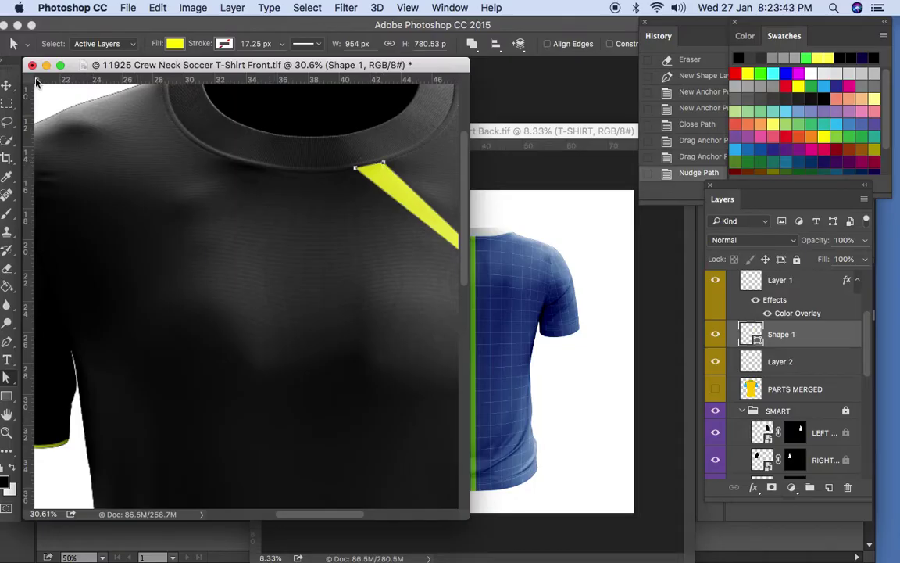
pyautogui.click(6, 85)
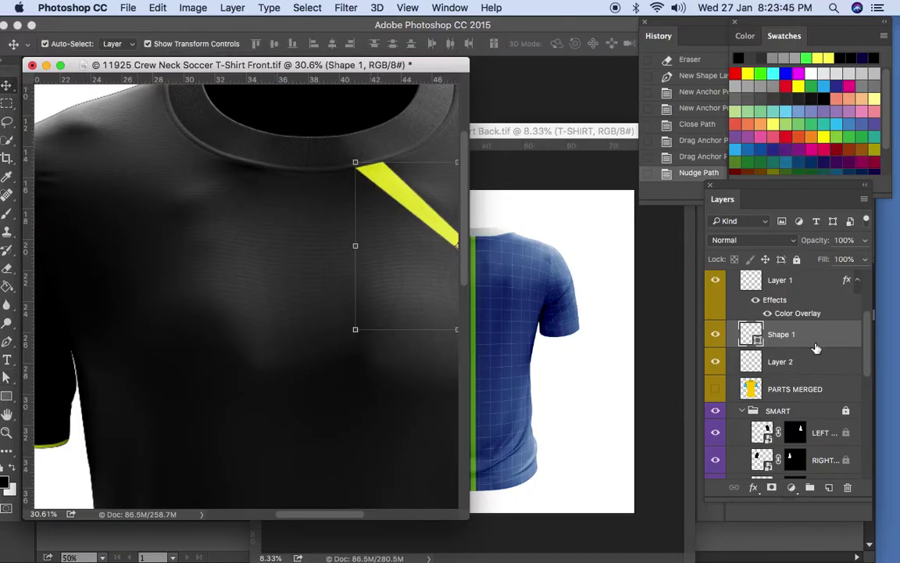
# Duplicate the Shape 1 stripe and move the copy to the left chest.
pyautogui.press('super+j')
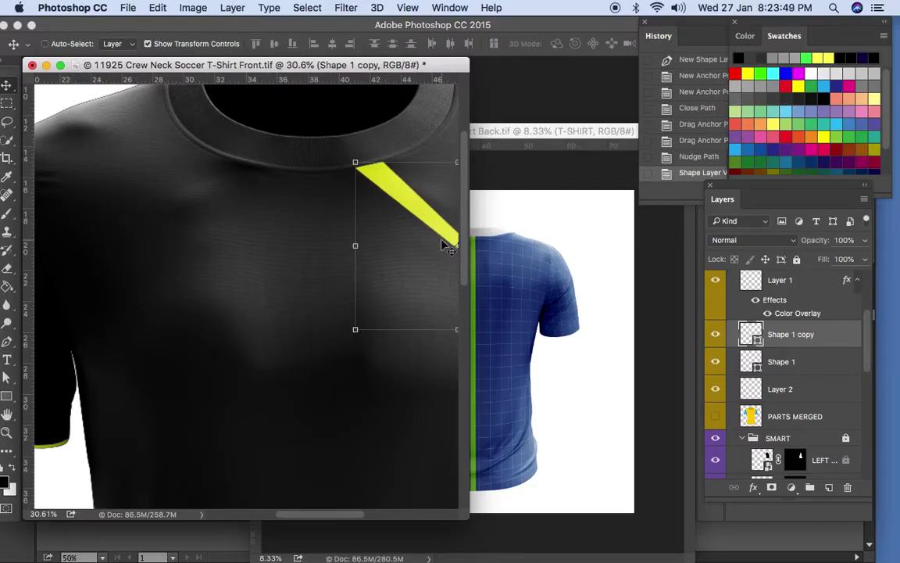
pyautogui.press('super+minus')
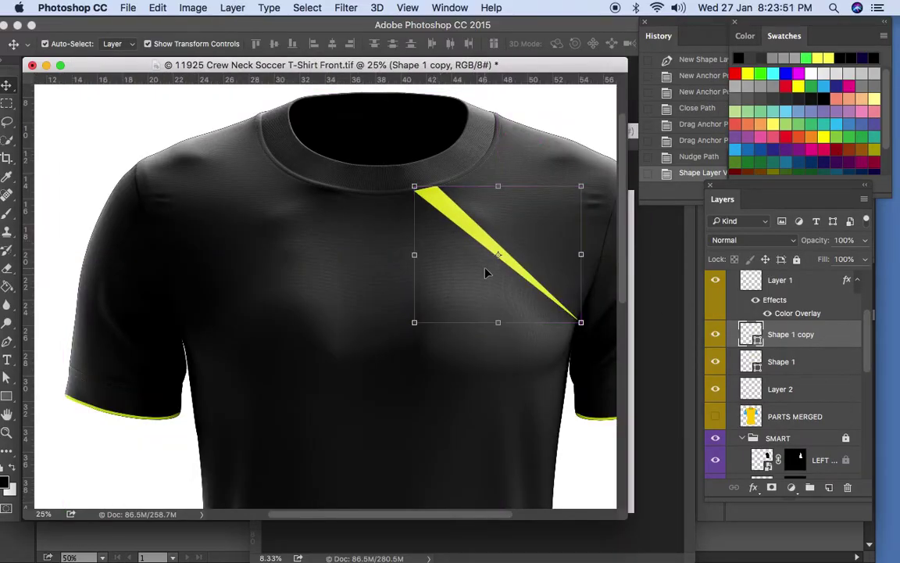
pyautogui.moveTo(482, 241); pyautogui.dragTo(264, 261)
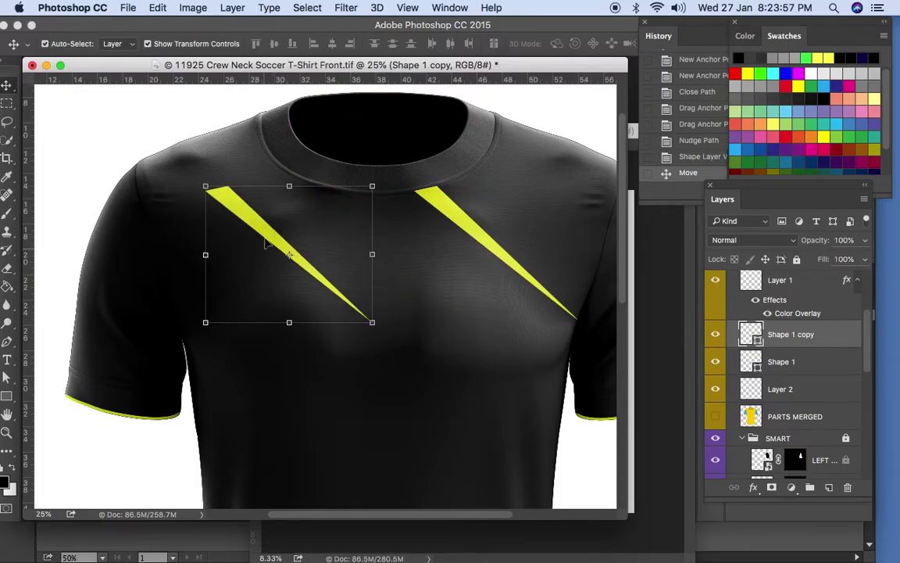
# Flip the stripe copy horizontally and nudge it into place at the neckline.
pyautogui.click(194, 8)
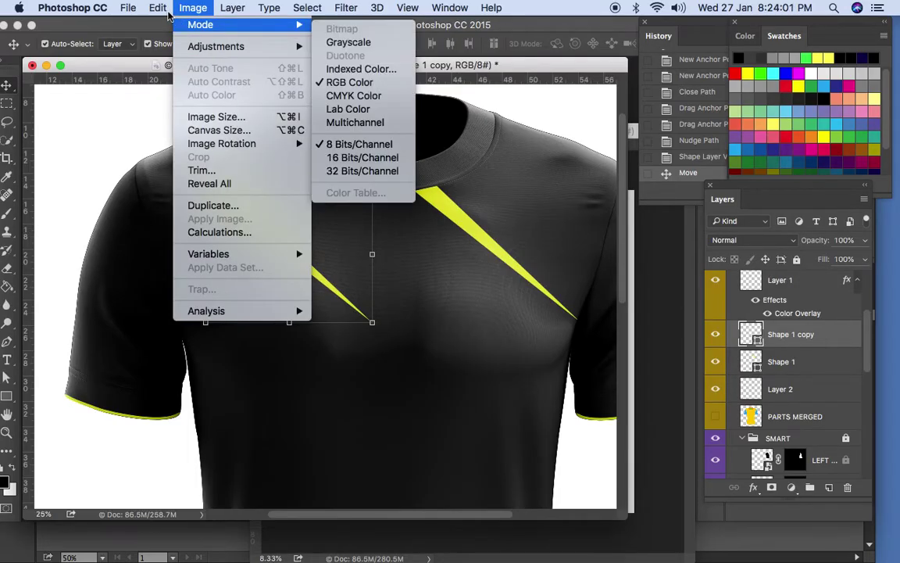
pyautogui.moveTo(162, 9)
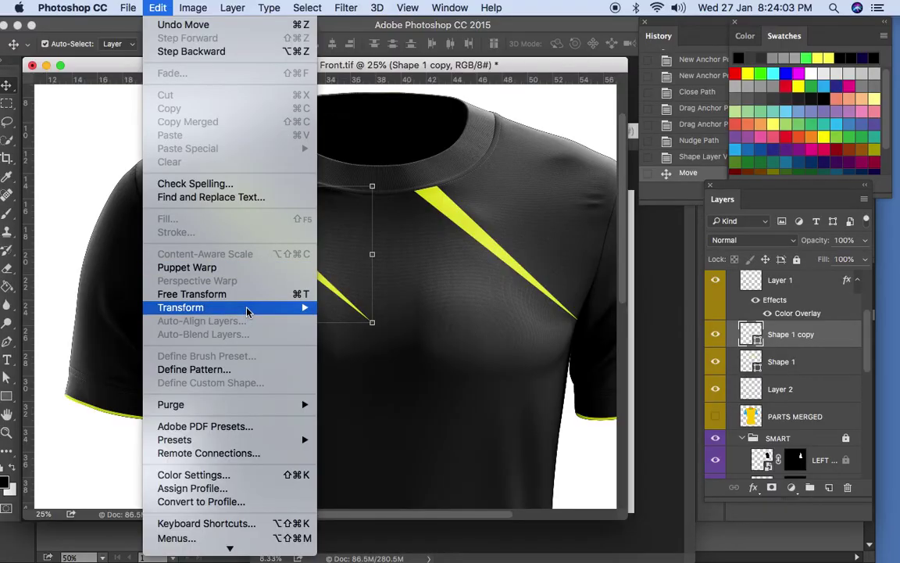
pyautogui.moveTo(234, 307)
pyautogui.click(364, 466)
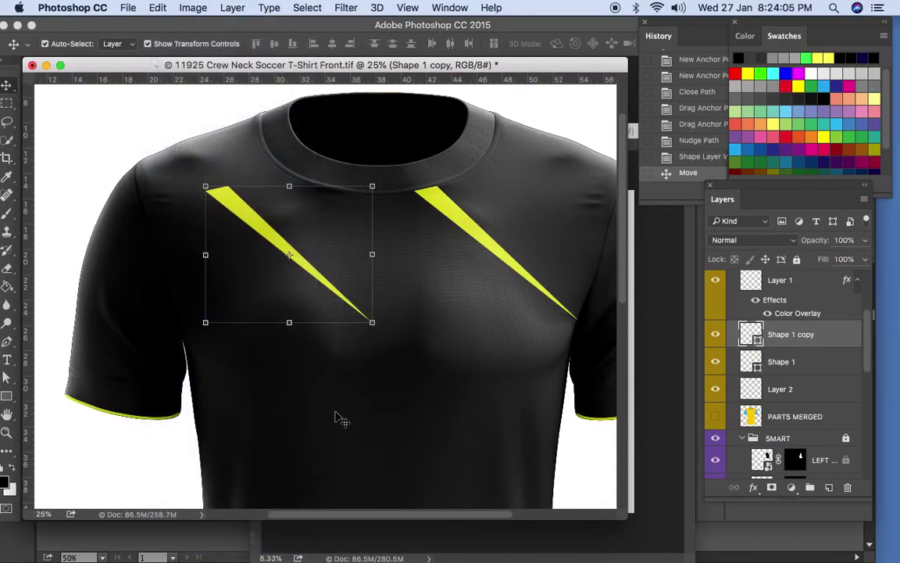
pyautogui.moveTo(332, 231); pyautogui.dragTo(300, 227)
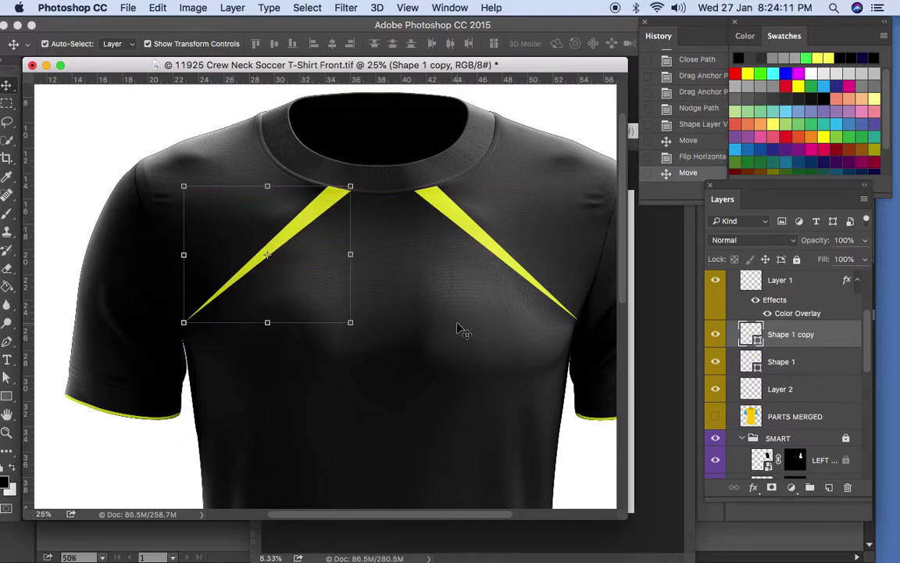
pyautogui.hotkey('shift', 'Left')
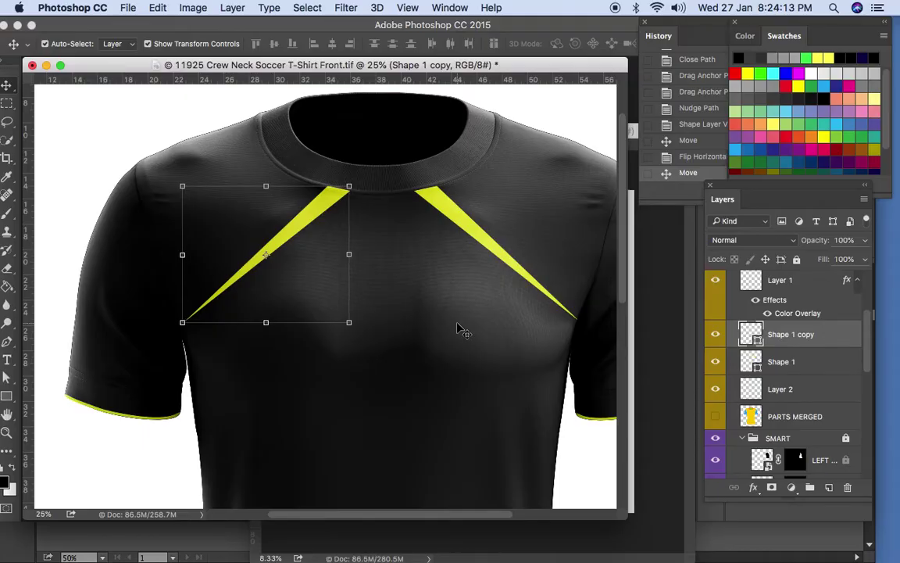
pyautogui.press('Left')
pyautogui.press('Left')
pyautogui.press('Left')
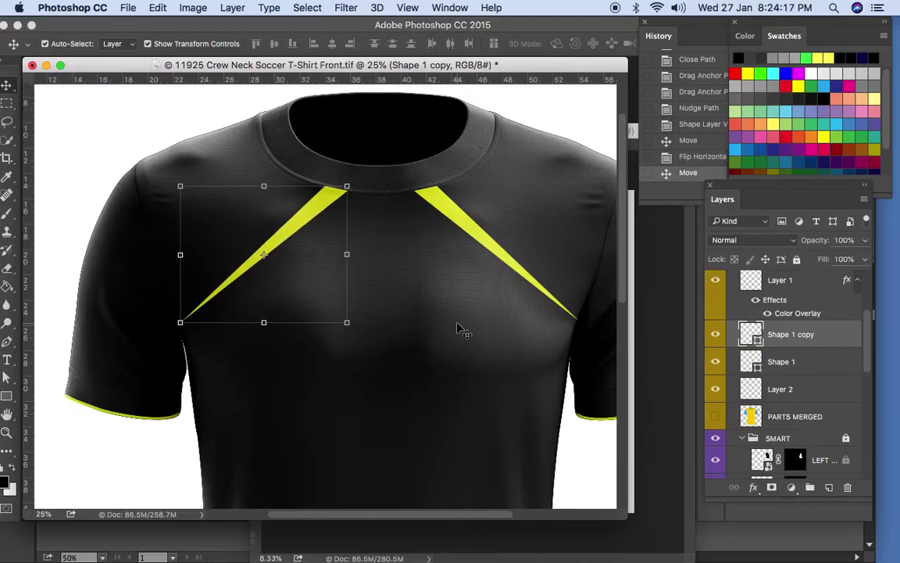
pyautogui.press('a')
pyautogui.click(482, 257)
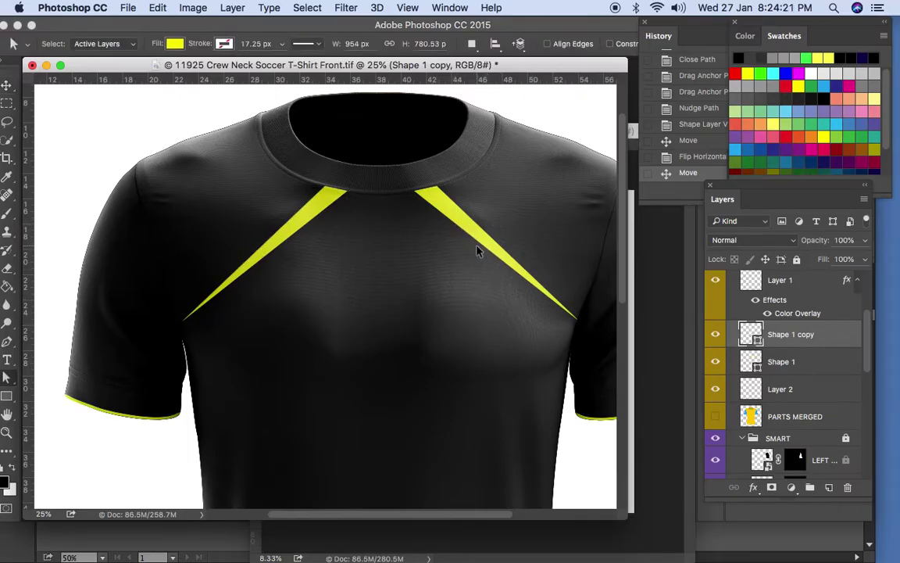
# Draw a thin yellow angled stripe shape rising from the hem up the shirt's right side.
pyautogui.press('super+minus')
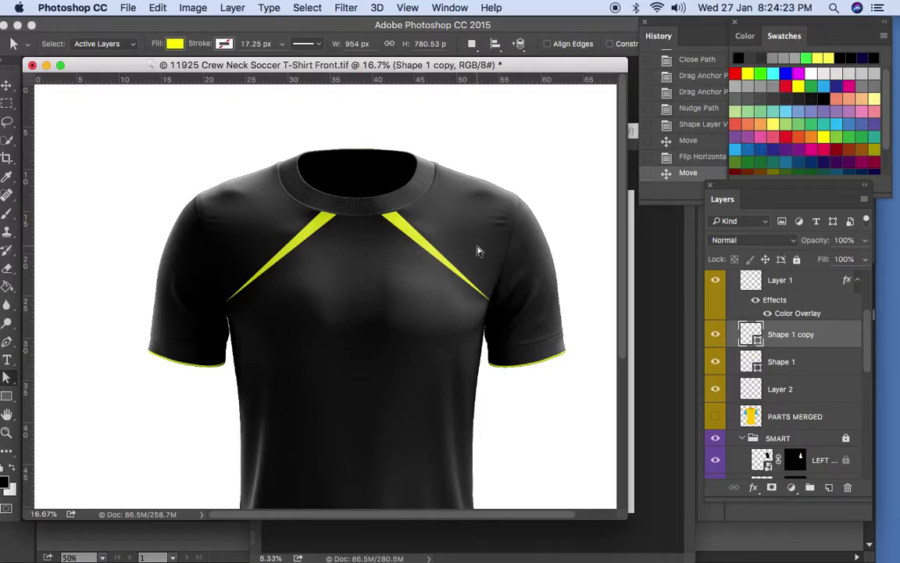
pyautogui.press('super+minus')
pyautogui.press('super+minus')
pyautogui.click(410, 300)
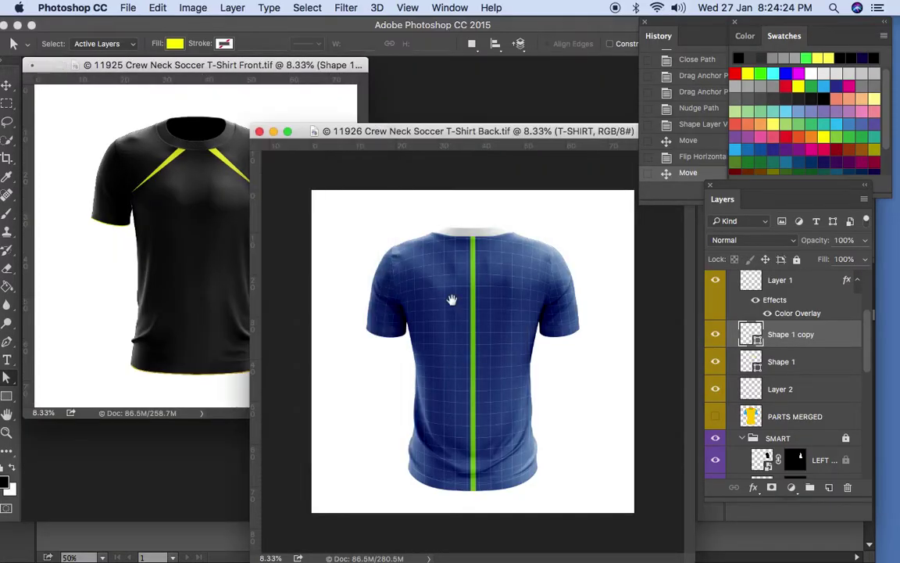
pyautogui.click(247, 172)
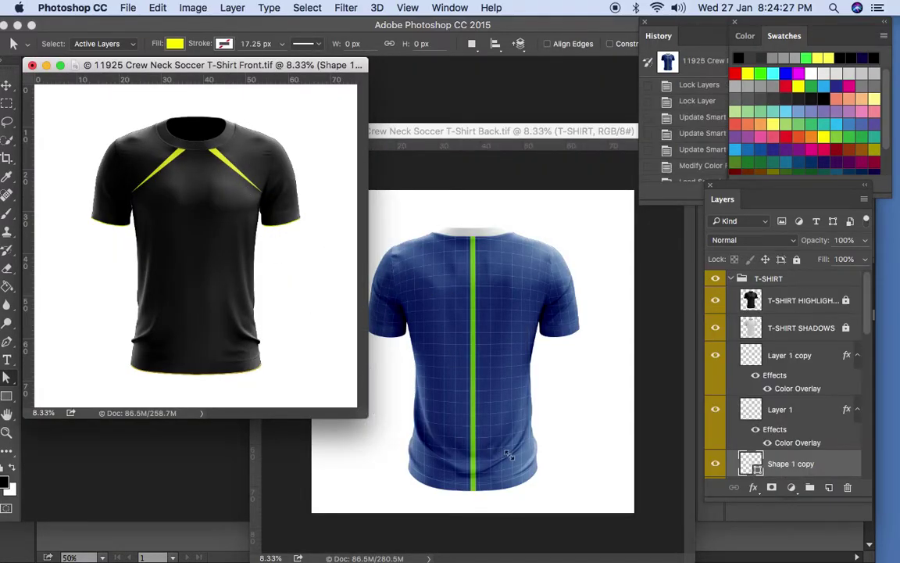
pyautogui.press('z')
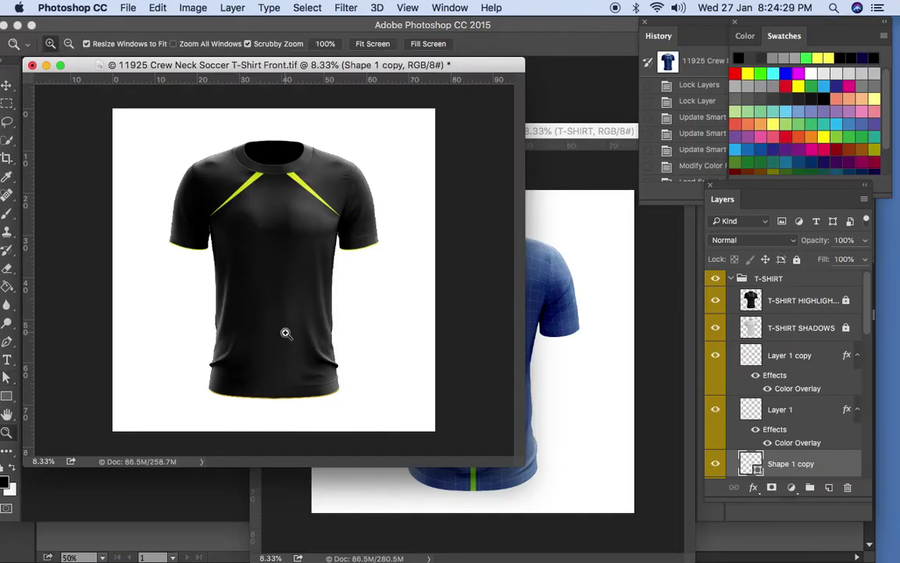
pyautogui.click(285, 333)
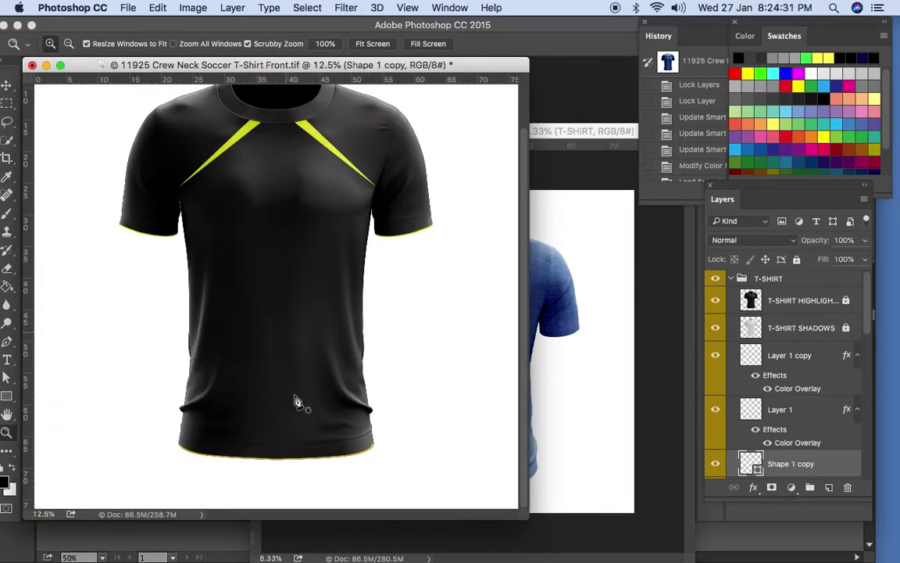
pyautogui.press('p')
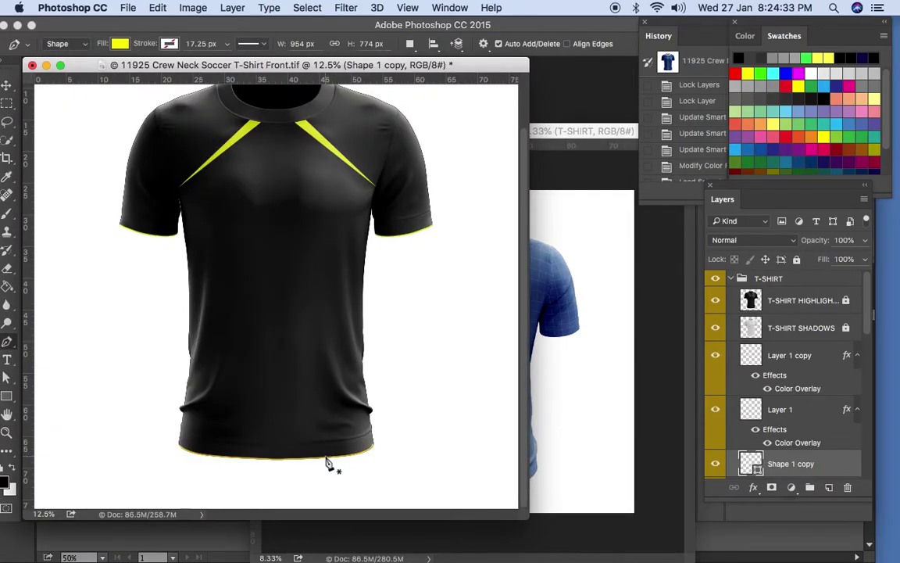
pyautogui.click(325, 457)
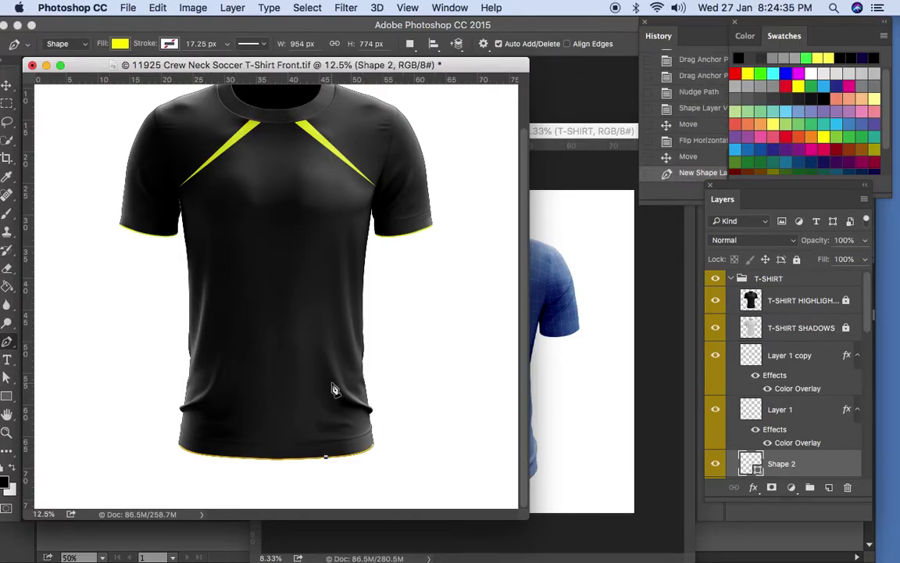
pyautogui.click(333, 384)
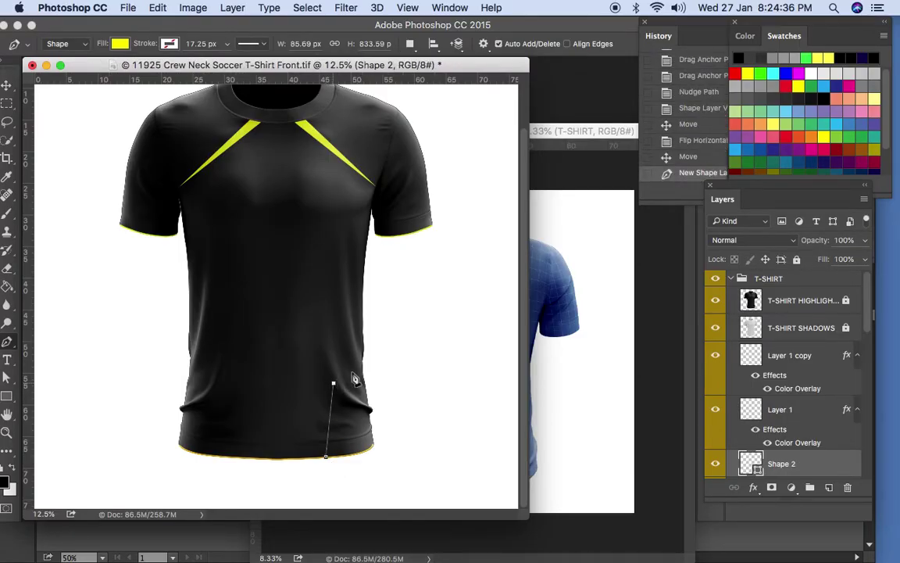
pyautogui.click(363, 366)
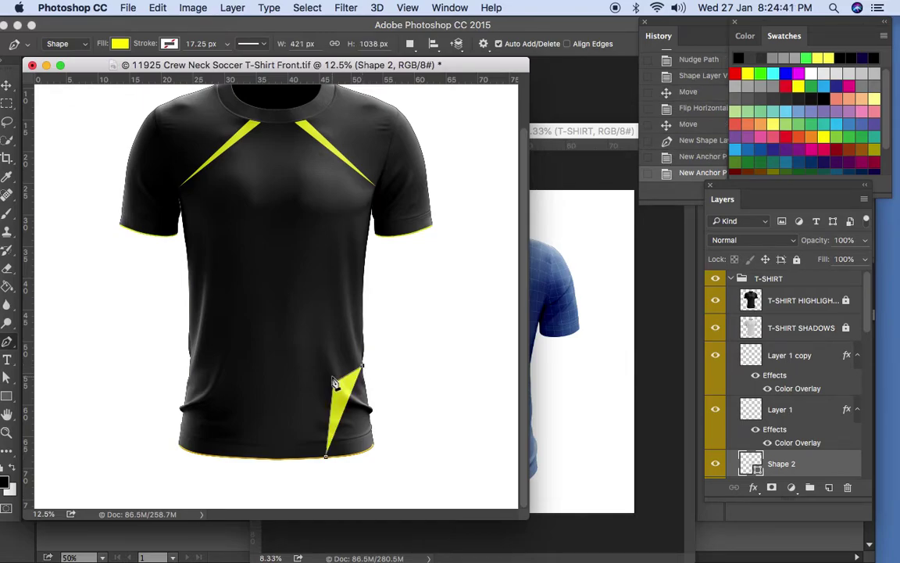
pyautogui.click(330, 379)
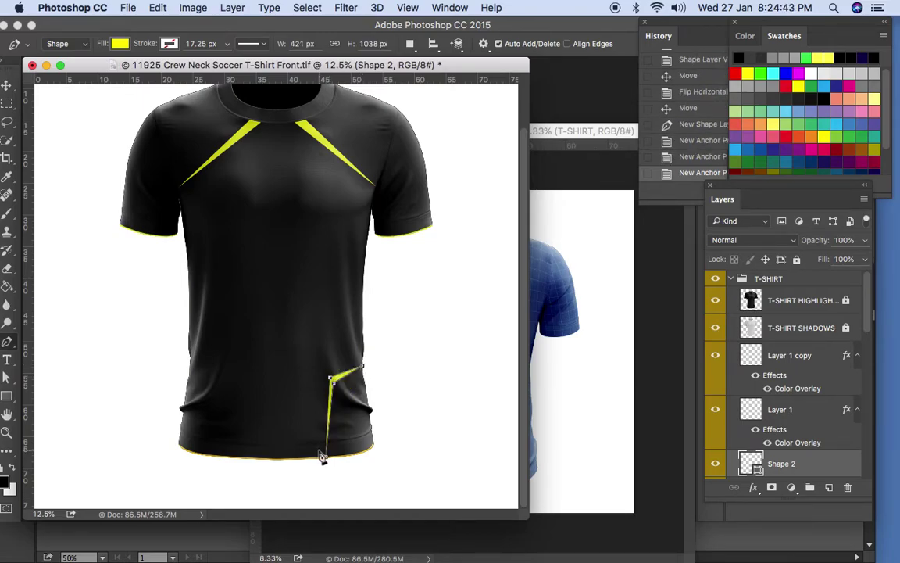
pyautogui.click(386, 467)
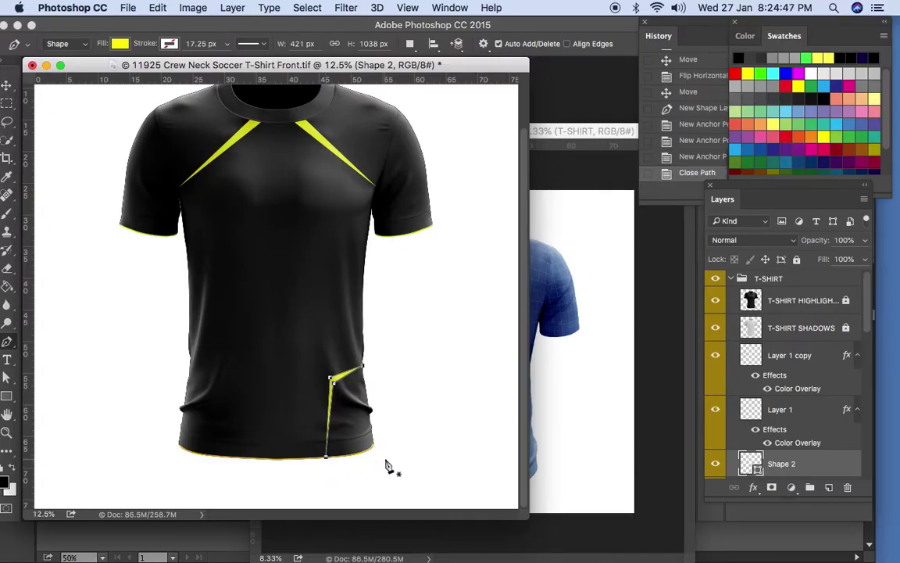
# Enlarge the new stripe slightly down toward the hem and commit the resize.
pyautogui.press('v')
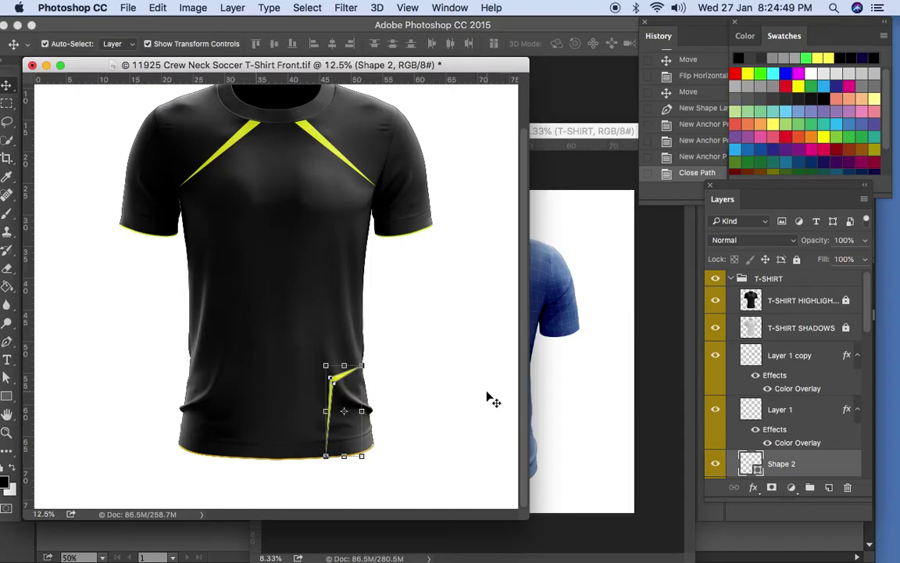
pyautogui.click(360, 458)
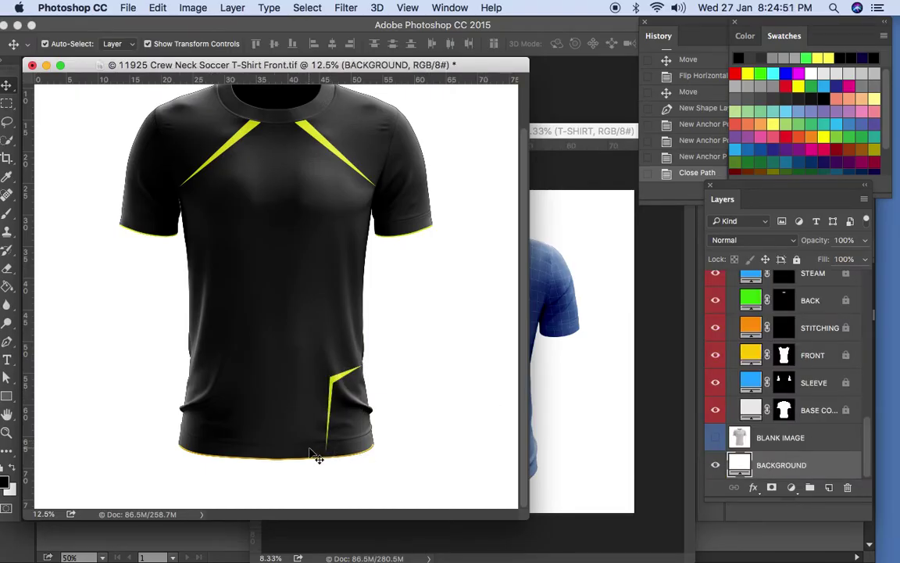
pyautogui.press('z')
pyautogui.click(366, 473)
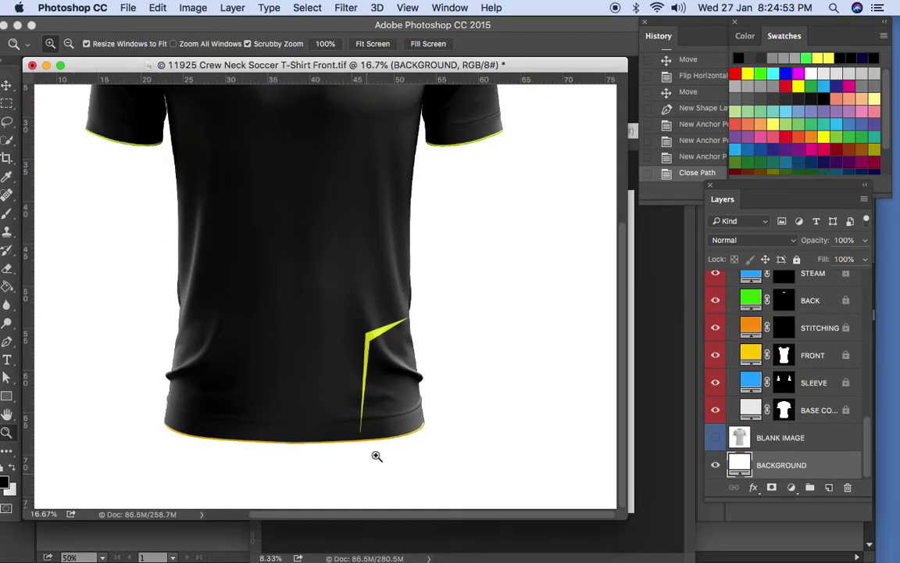
pyautogui.click(371, 450)
pyautogui.press('a')
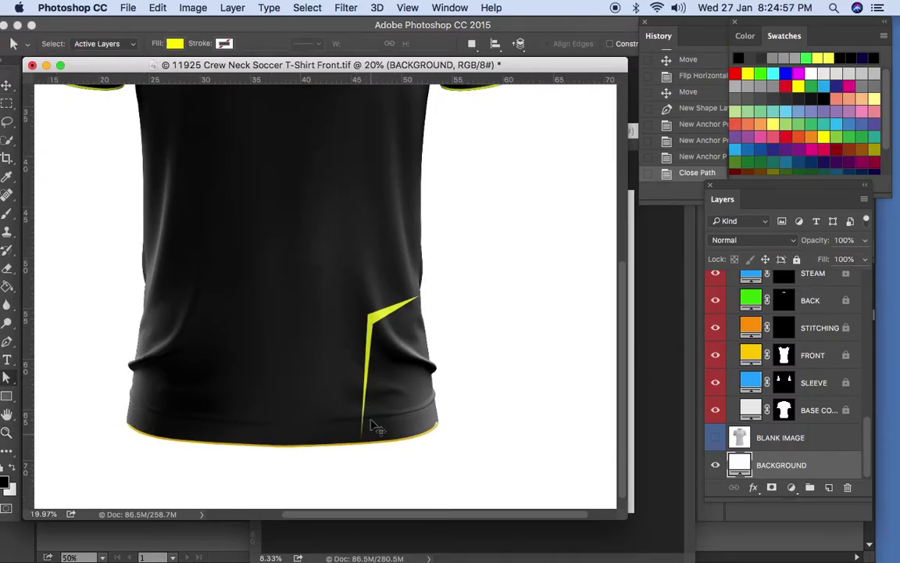
pyautogui.press('v')
pyautogui.click(370, 338)
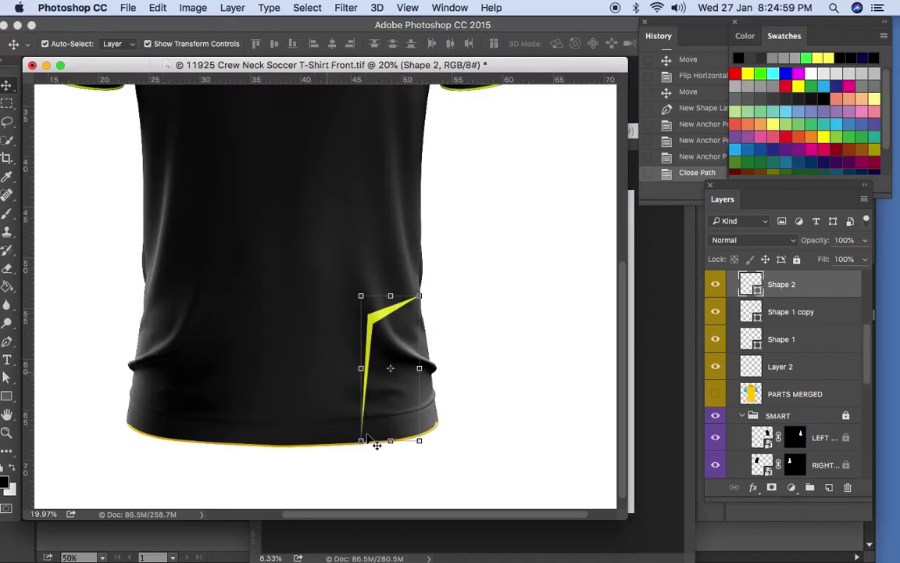
pyautogui.moveTo(358, 443); pyautogui.dragTo(361, 445)
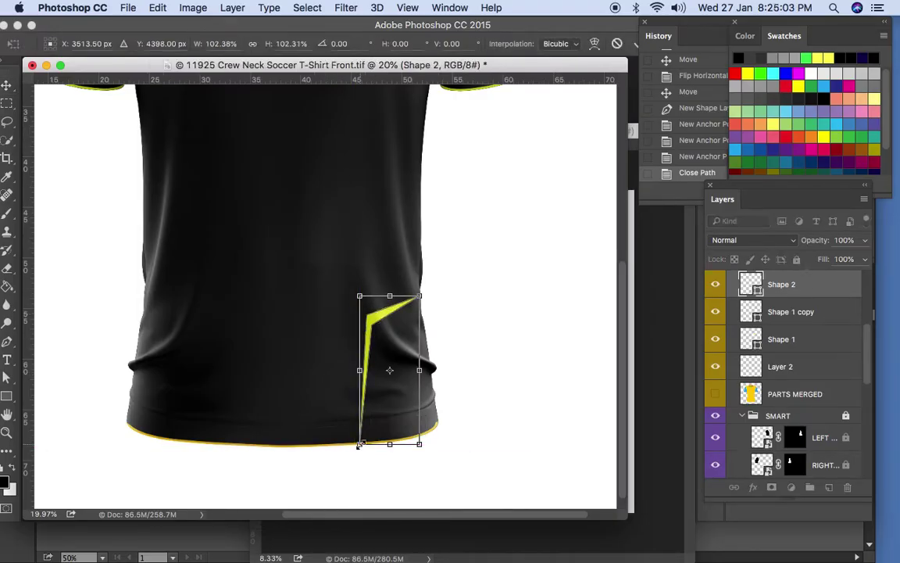
pyautogui.press('Return')
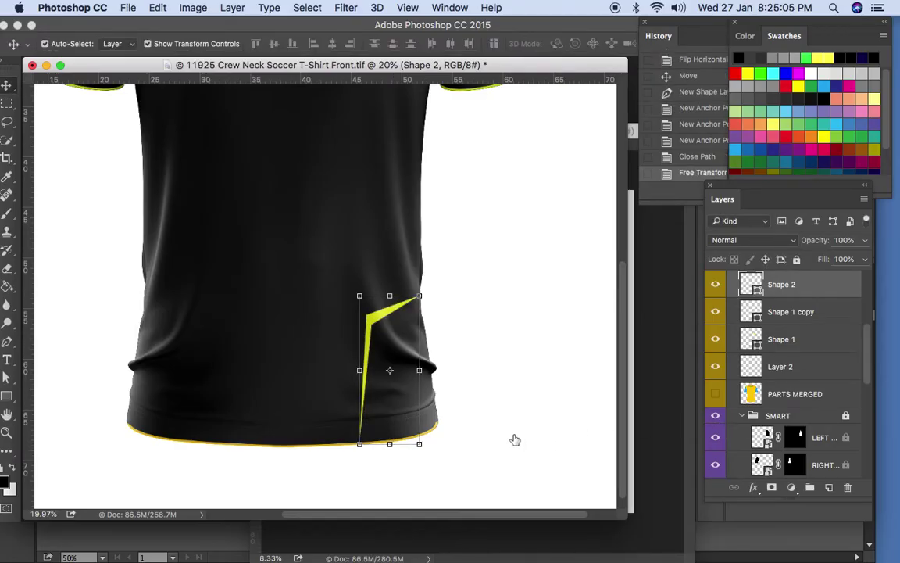
pyautogui.click(788, 339)
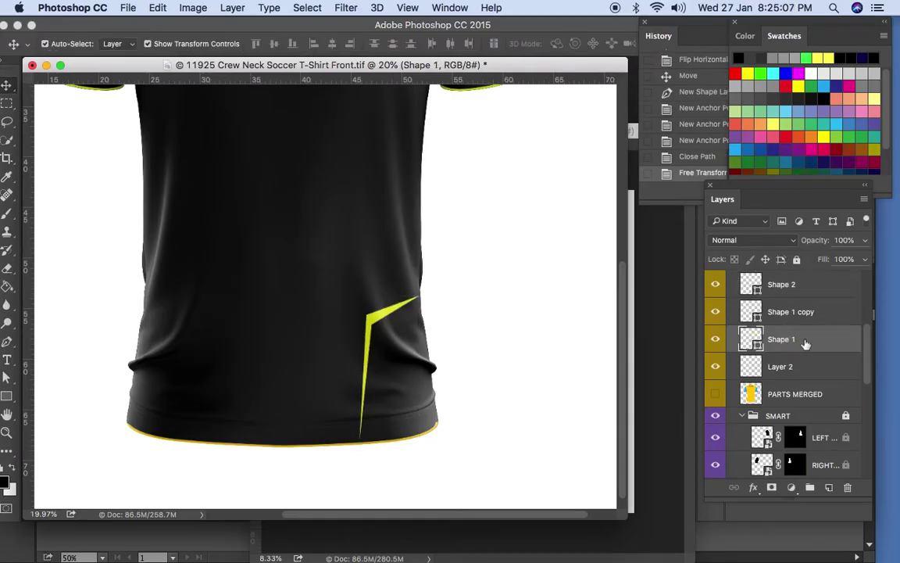
# Copy Layer 1's Color Overlay style and paste it onto Layer 2's hem trim.
pyautogui.click(803, 366)
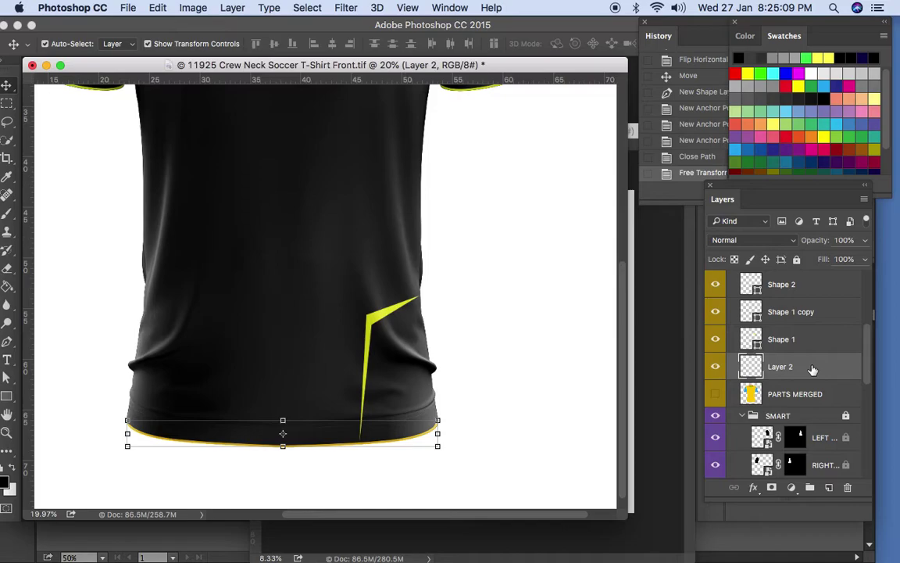
pyautogui.scroll(3, 781, 328)
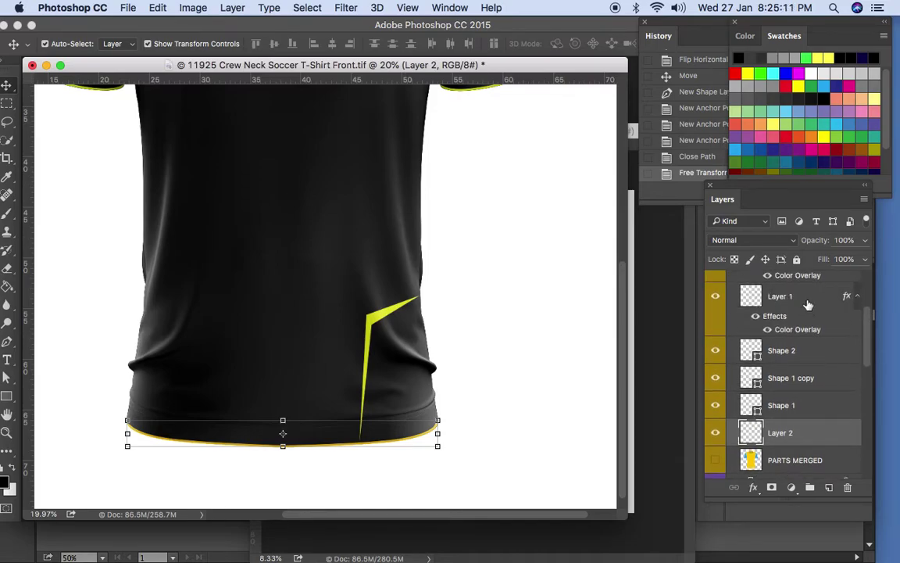
pyautogui.click(807, 303)
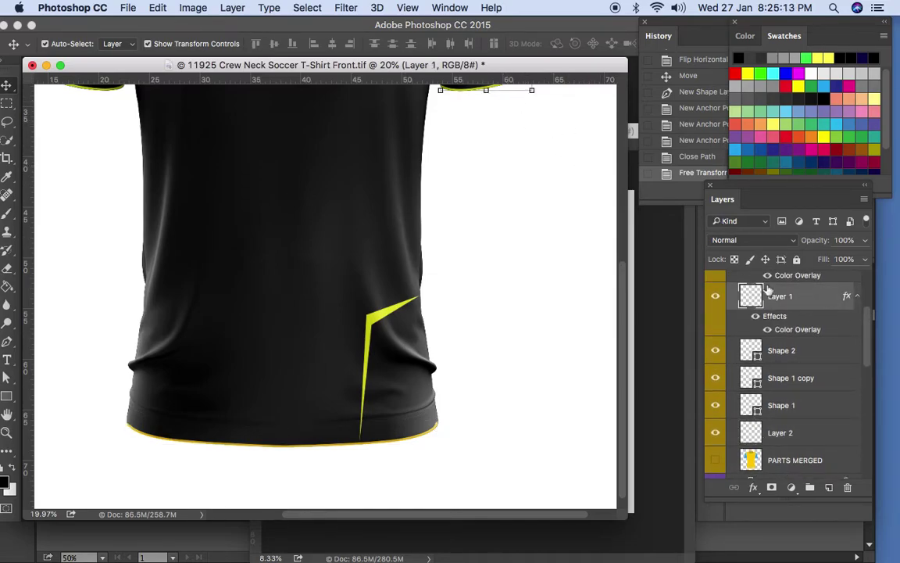
pyautogui.rightClick(807, 297)
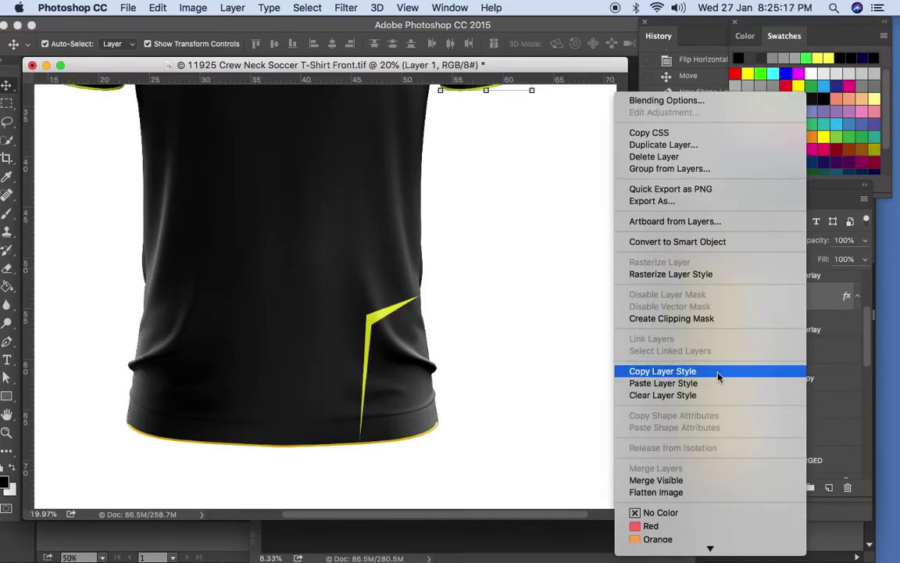
pyautogui.click(719, 371)
pyautogui.click(804, 434)
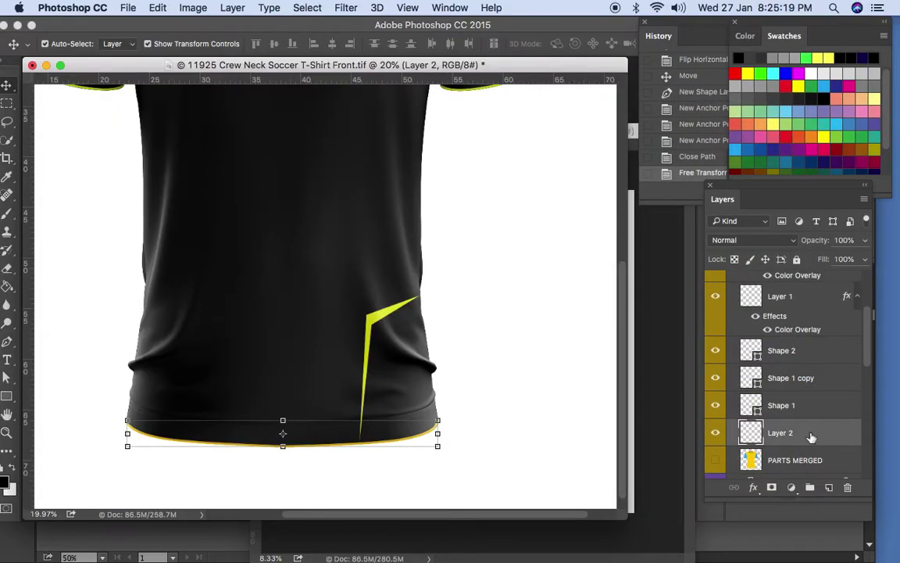
pyautogui.rightClick(809, 435)
pyautogui.scroll(-5, 756, 482)
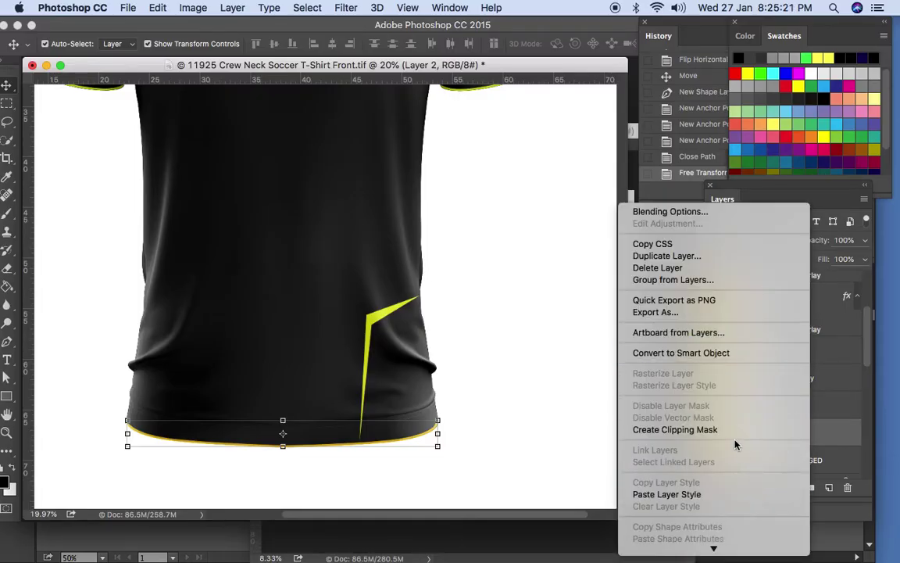
pyautogui.click(707, 493)
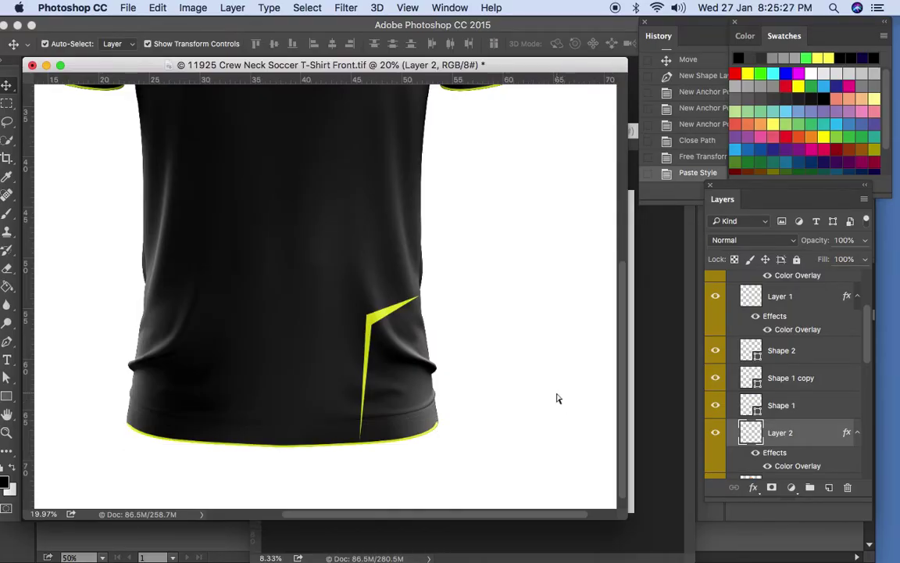
pyautogui.press('q')
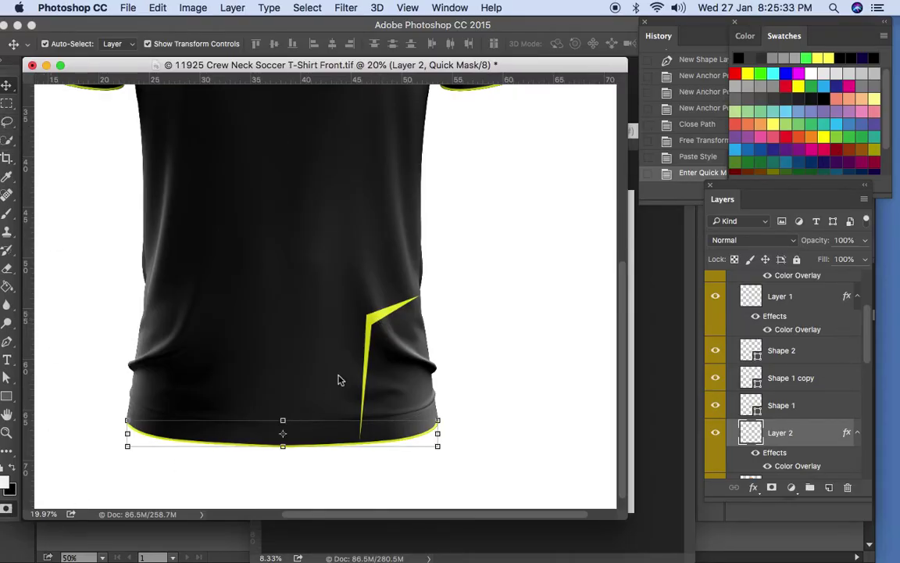
# Duplicate the yellow hem stripe and drag the copy to the shirt's left side.
pyautogui.press('q')
pyautogui.click(369, 324)
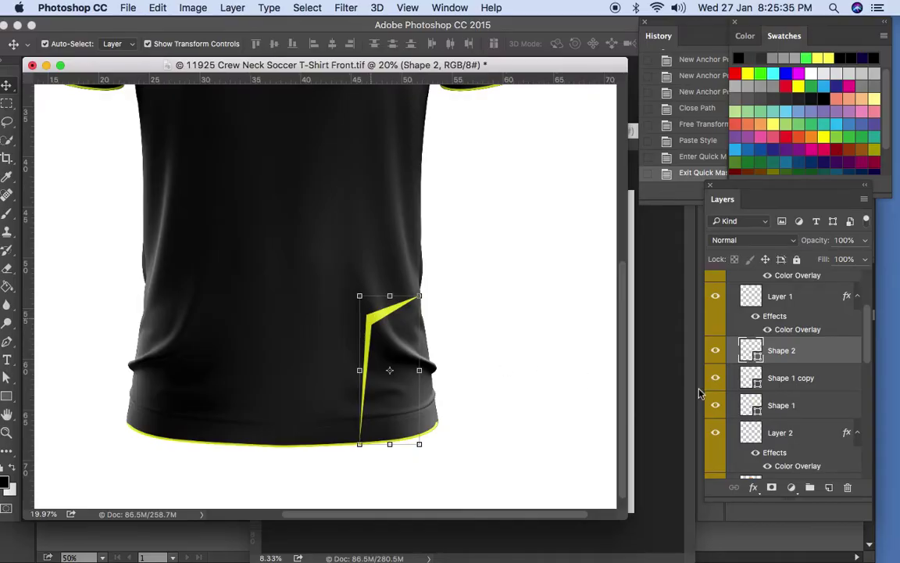
pyautogui.press('cmd+j')
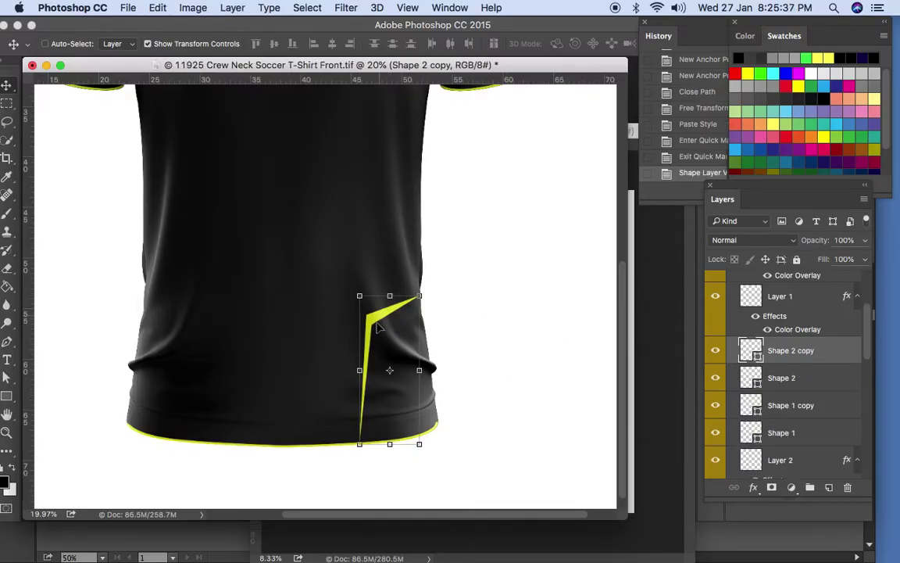
pyautogui.moveTo(289, 322); pyautogui.dragTo(166, 322)
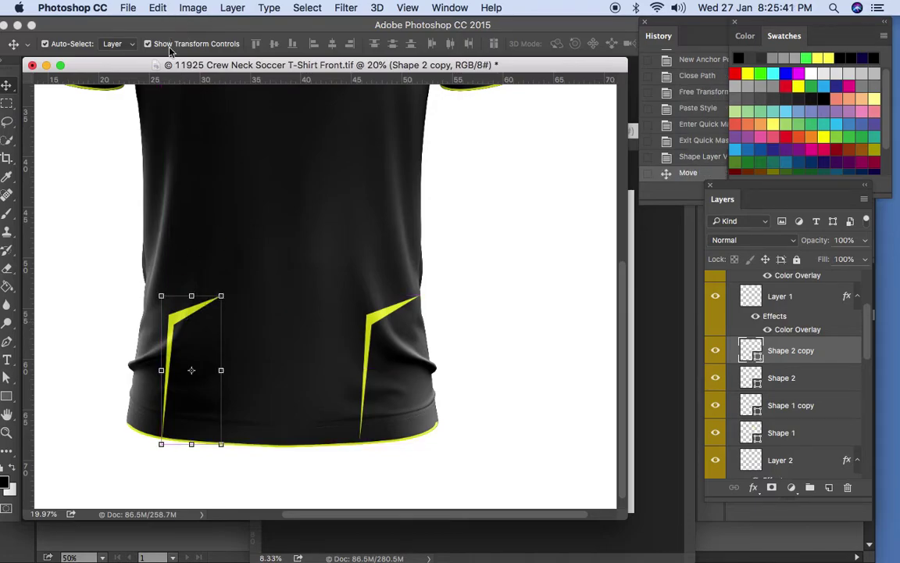
# Flip the stripe copy horizontally and nudge it into place on the lower left hem.
pyautogui.click(158, 7)
pyautogui.moveTo(301, 307)
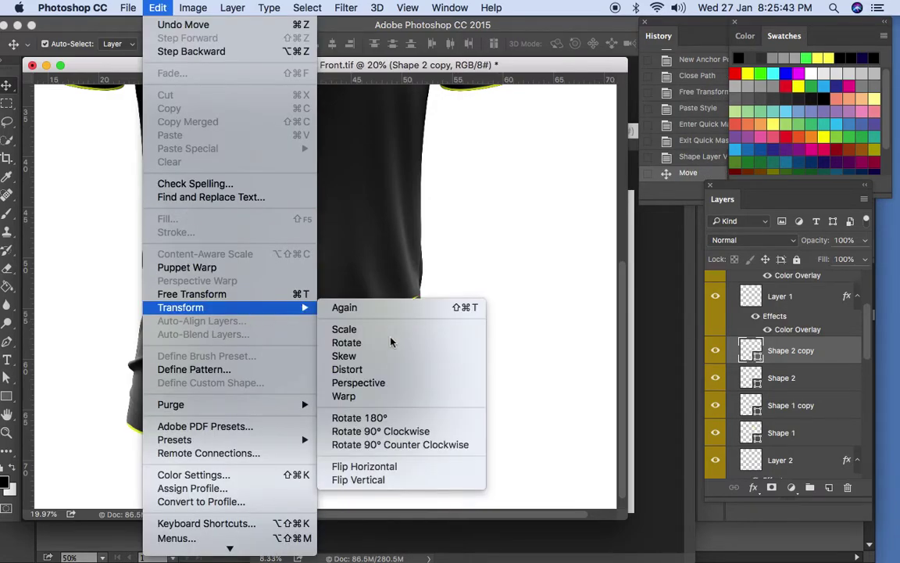
pyautogui.click(391, 468)
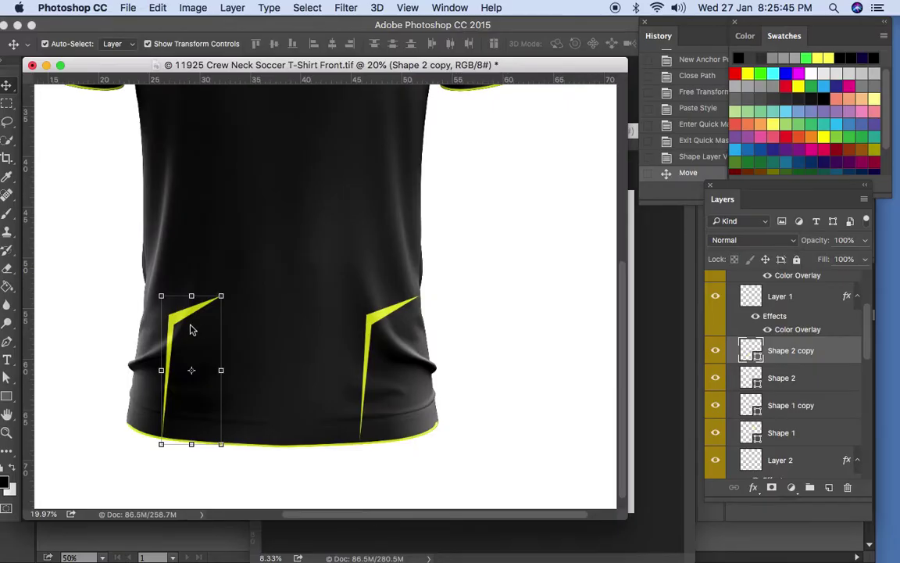
pyautogui.moveTo(195, 325); pyautogui.dragTo(177, 324)
pyautogui.moveTo(279, 335); pyautogui.dragTo(281, 336)
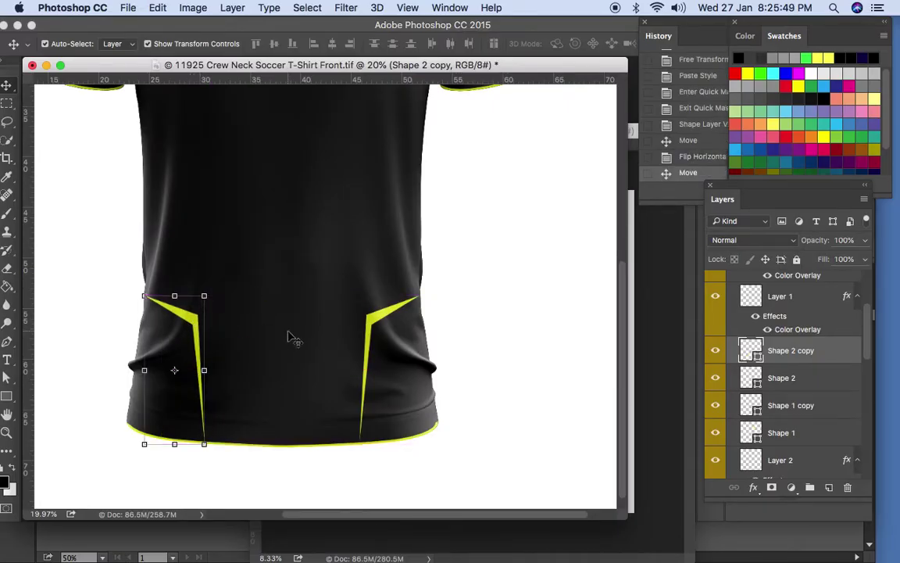
pyautogui.press('Left')
pyautogui.press('Left')
pyautogui.press('Left')
pyautogui.press('Left')
pyautogui.press('Left')
pyautogui.press('Left')
pyautogui.press('Left')
pyautogui.press('Left')
pyautogui.press('Left')
pyautogui.press('Left')
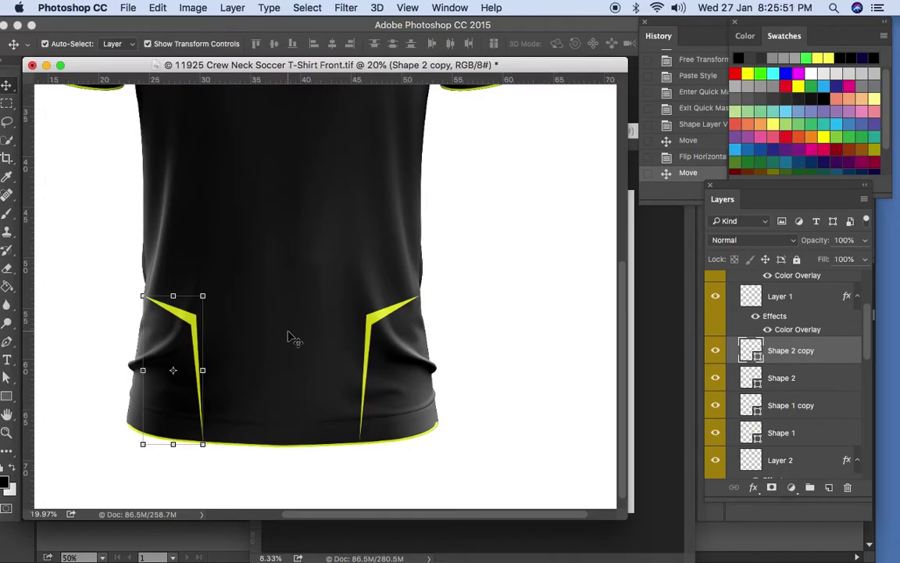
pyautogui.hotkey('alt', ',')
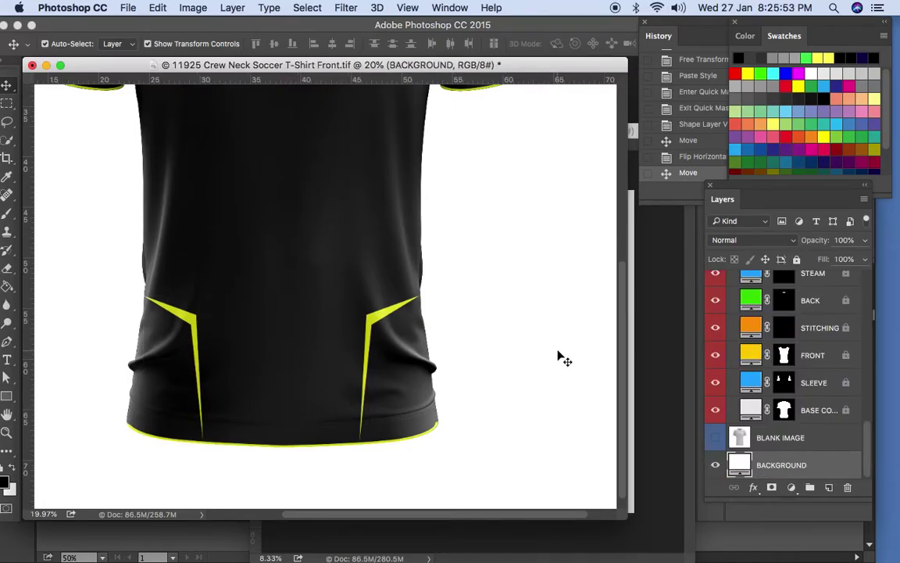
# Toggle Quick Mask, zoom out to view the whole shirt, and switch to Illustrator.
pyautogui.press('a')
pyautogui.press('q')
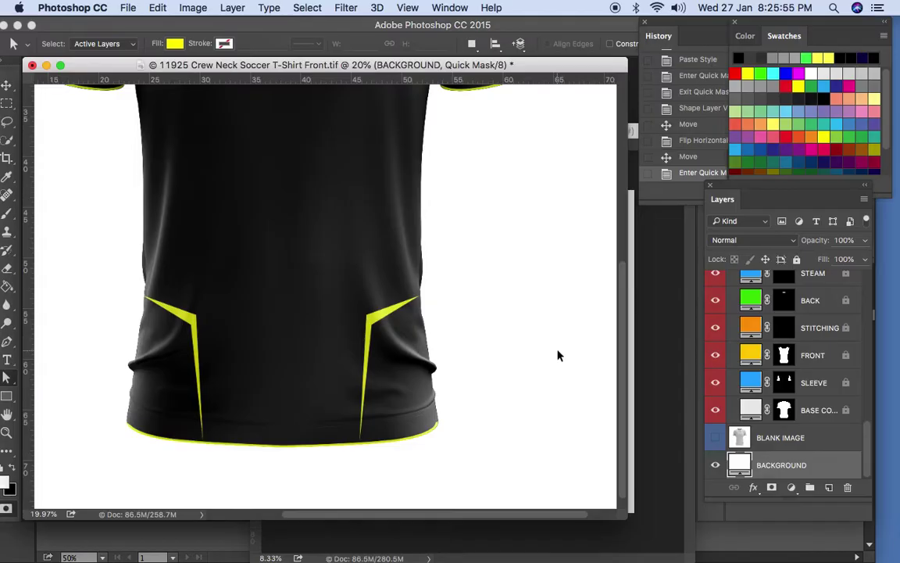
pyautogui.press('super+minus')
pyautogui.press('super+minus')
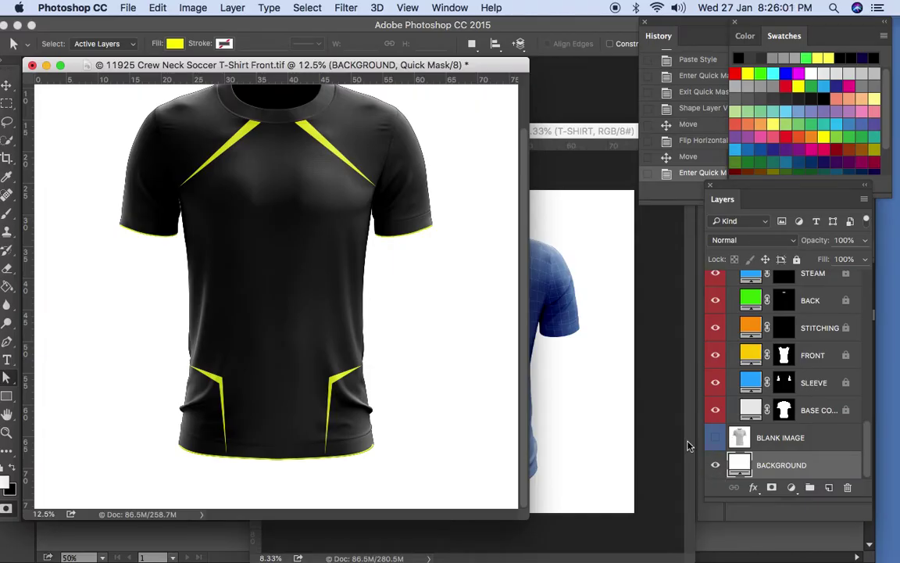
pyautogui.press('super+Tab')
pyautogui.press('super+Tab')
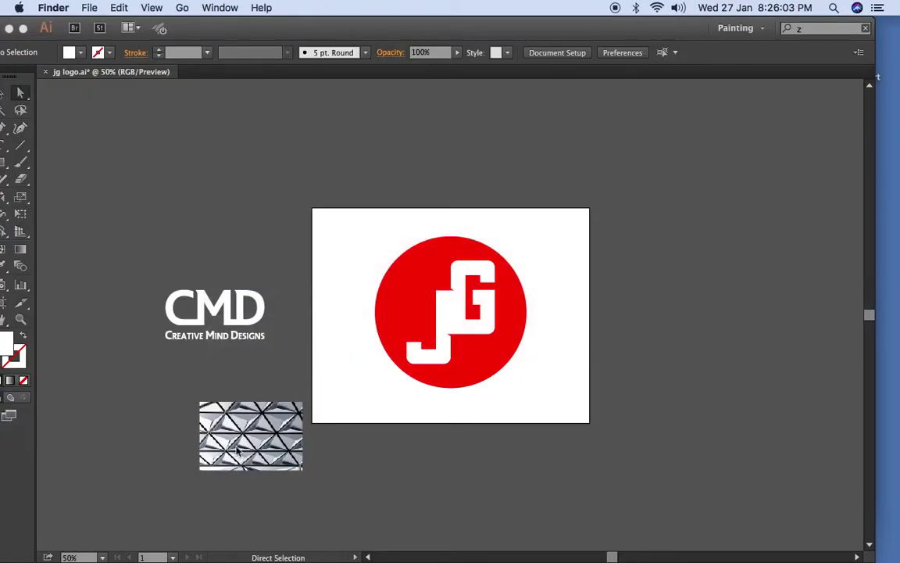
# Back in Photoshop, select Layer 1 copy as the paste position.
pyautogui.click(252, 447)
pyautogui.press('v')
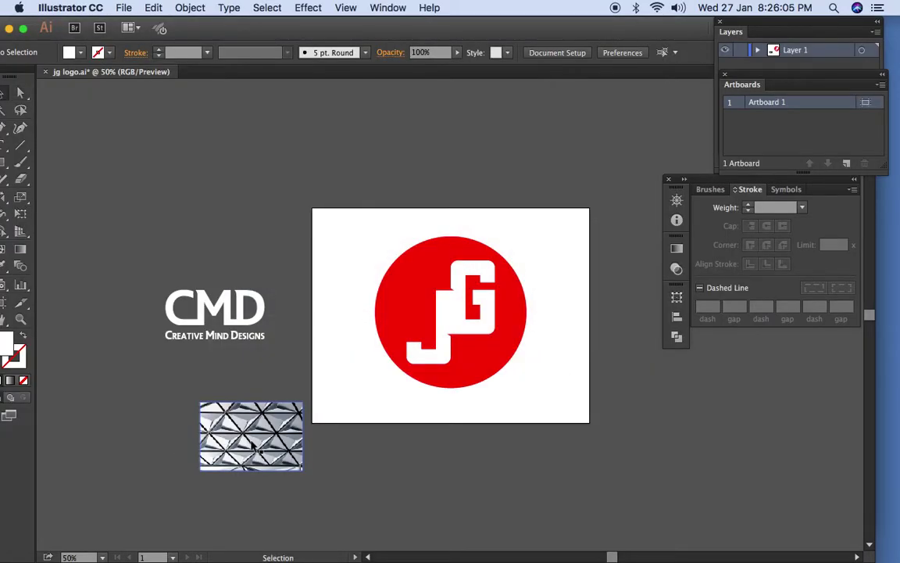
pyautogui.press('super+Tab')
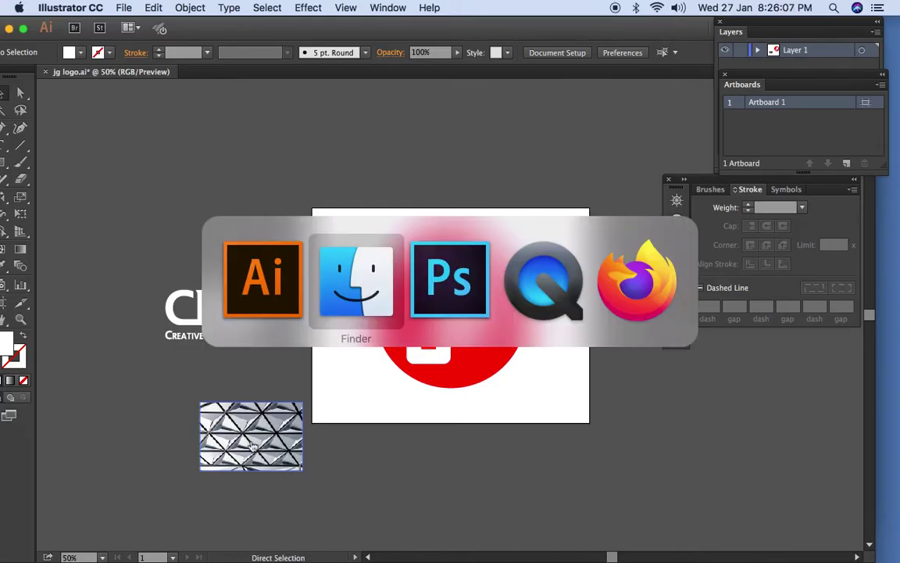
pyautogui.press('super+Tab')
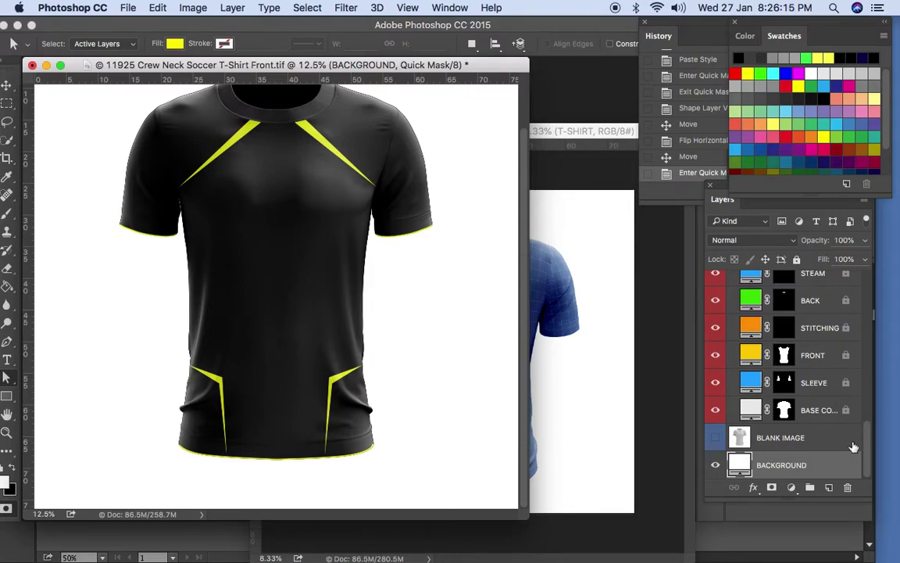
pyautogui.moveTo(867, 453); pyautogui.dragTo(844, 323)
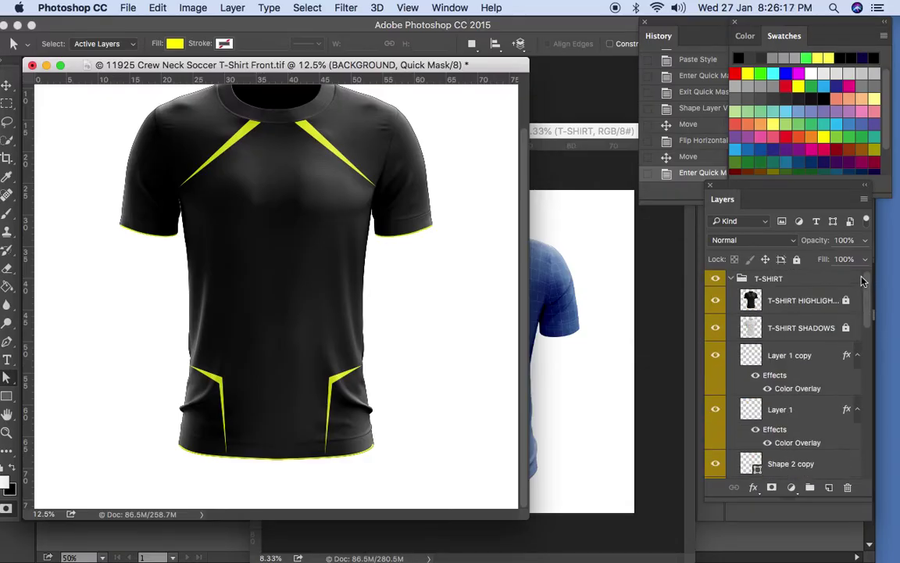
pyautogui.click(820, 353)
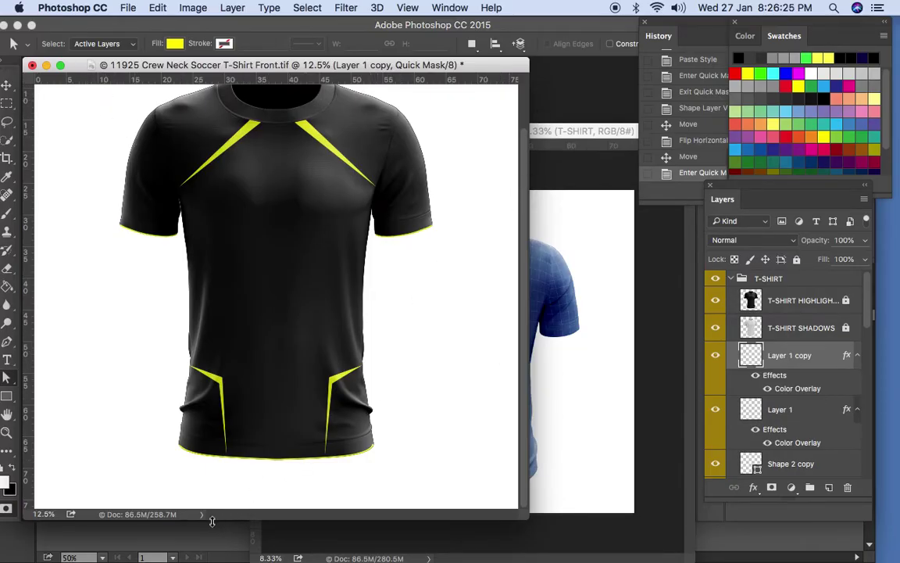
# Select and copy the geometric texture image in Illustrator, then return to Photoshop.
pyautogui.press('super+Tab')
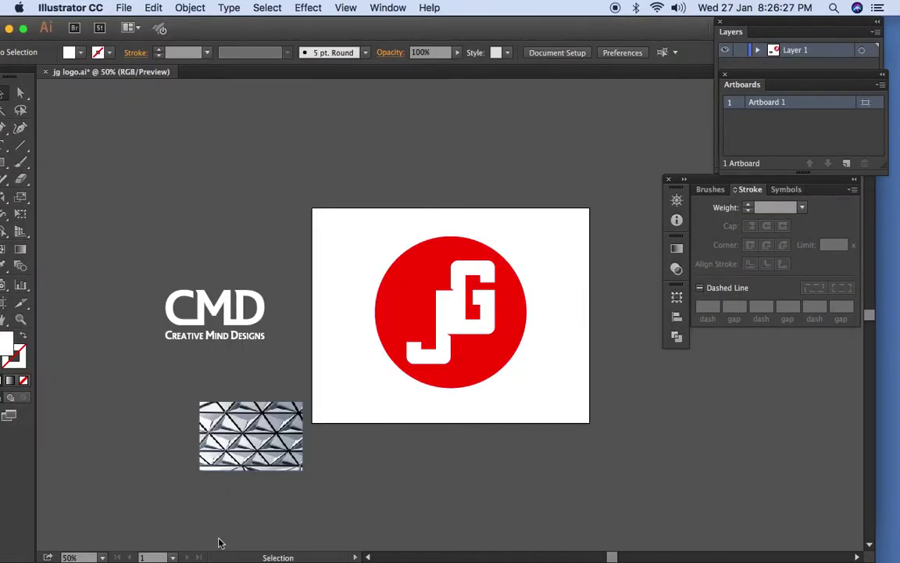
pyautogui.click(296, 449)
pyautogui.moveTo(296, 449)
pyautogui.mouseDown()
pyautogui.moveTo(322, 464)
pyautogui.moveTo(295, 452)
pyautogui.mouseUp()
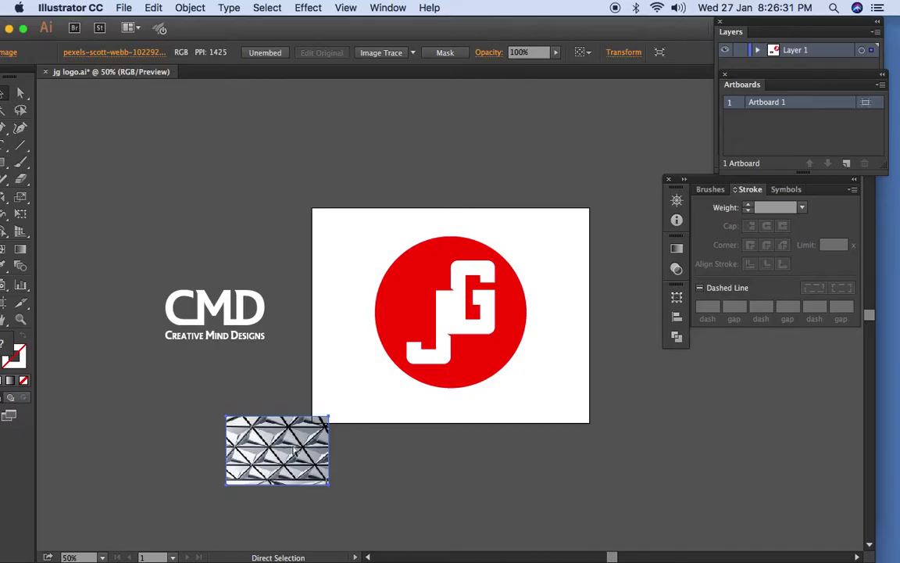
pyautogui.press('super+Tab')
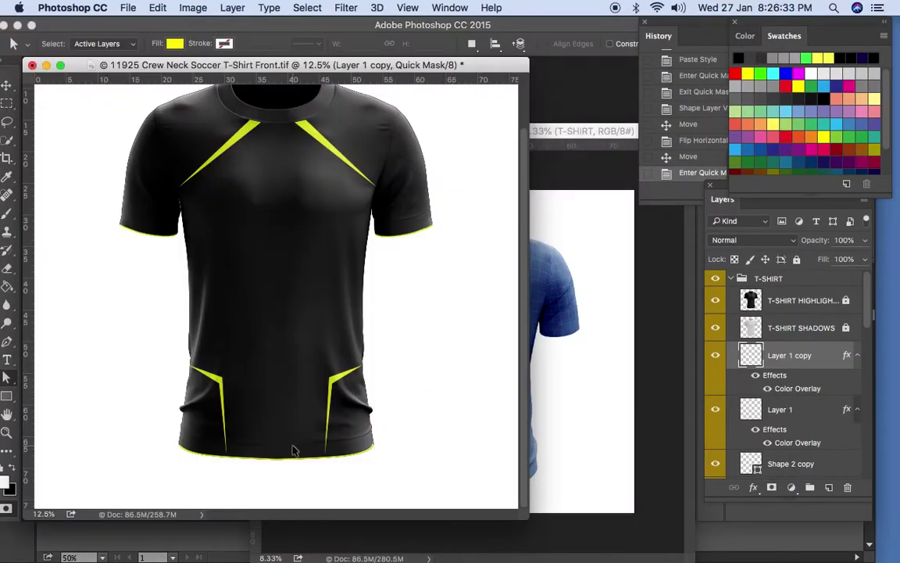
# Paste the copied texture, bringing up the Paste dialog with Pixels selected.
pyautogui.press('super+v')
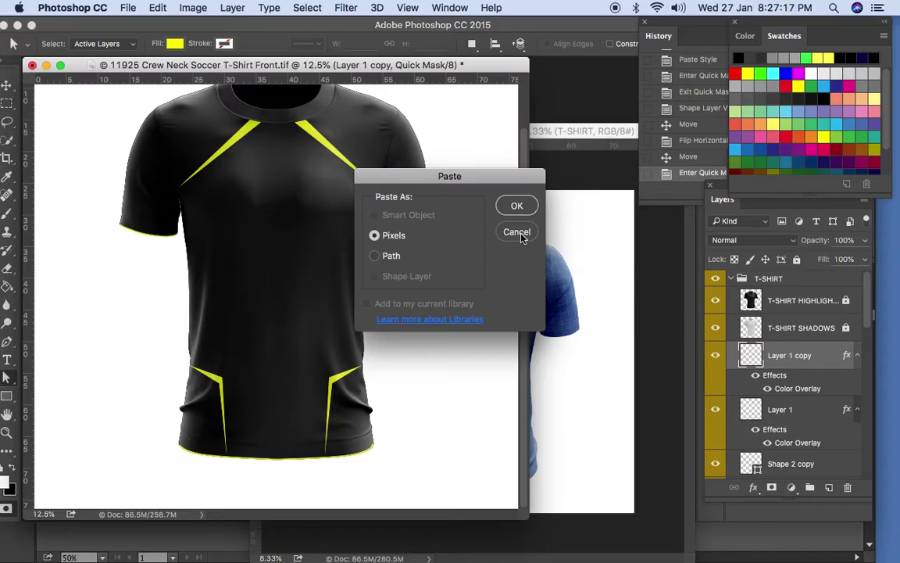
# Confirm the paste as Pixels so the texture lands mid-front on the shirt.
pyautogui.press('super+Tab')
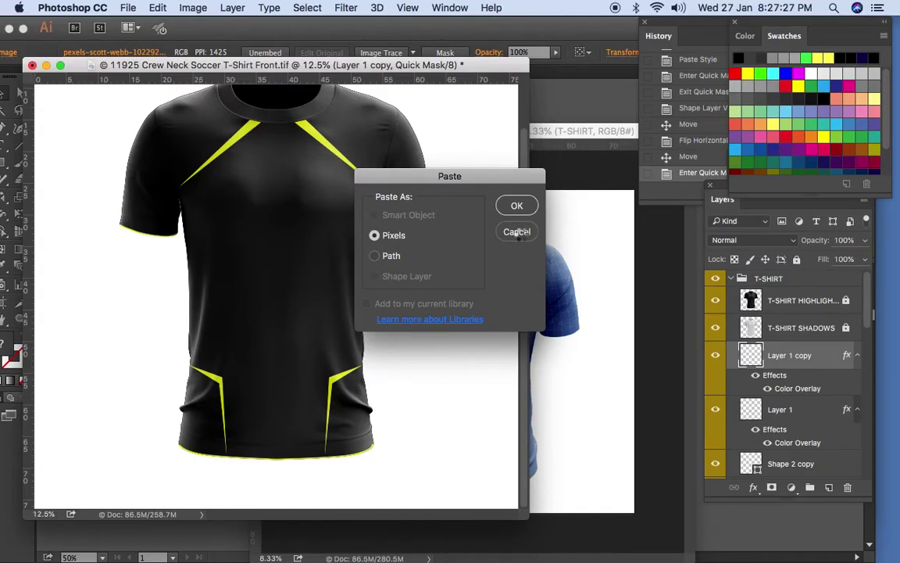
pyautogui.press('Return')
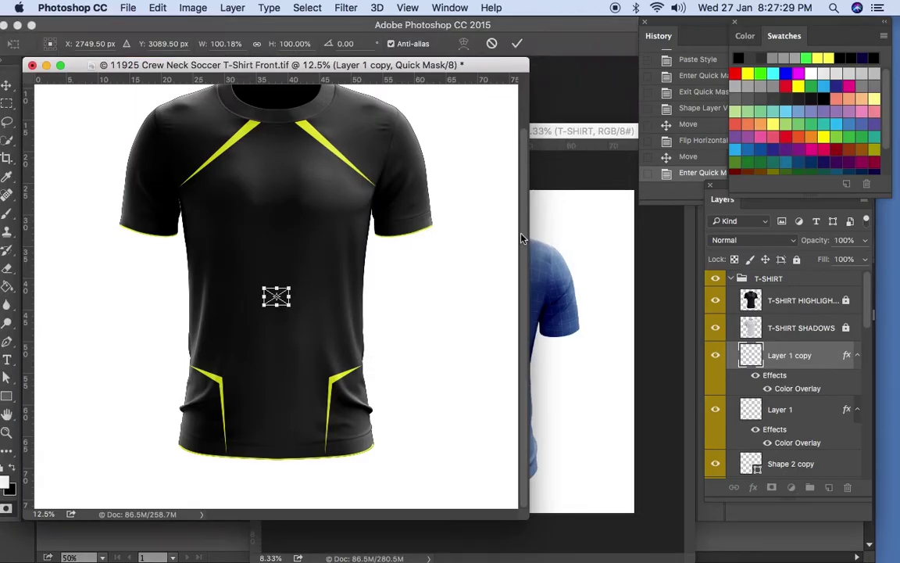
# Scale the texture, rotate it 90°, stretch it from chest to hem, and commit.
pyautogui.moveTo(300, 285); pyautogui.dragTo(376, 247)
pyautogui.moveTo(376, 341); pyautogui.dragTo(386, 145)
pyautogui.moveTo(277, 141); pyautogui.dragTo(276, 121)
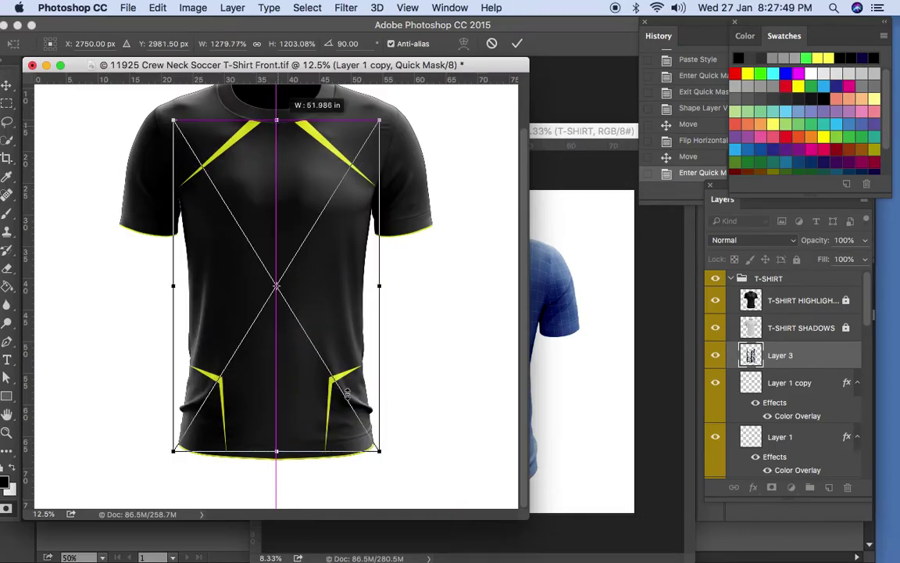
pyautogui.moveTo(277, 460); pyautogui.dragTo(278, 466)
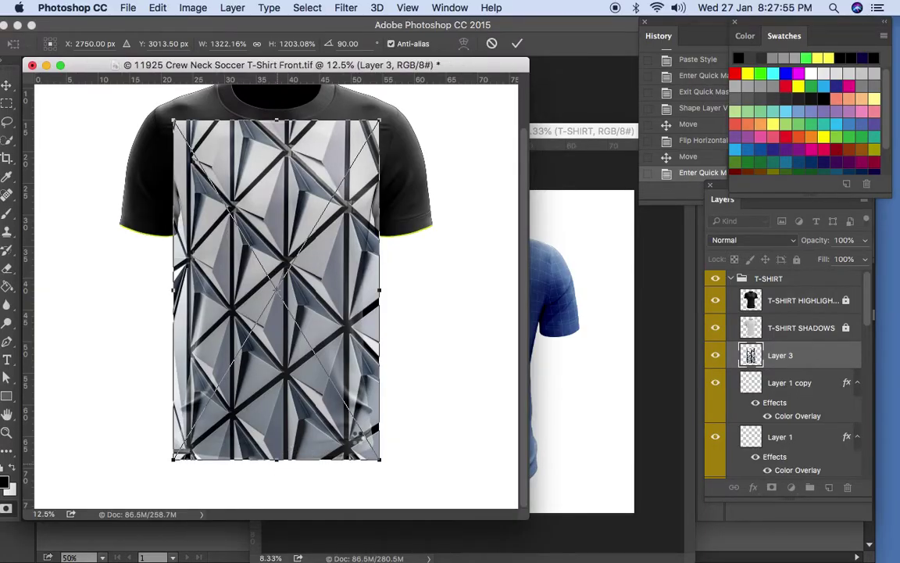
pyautogui.press('Return')
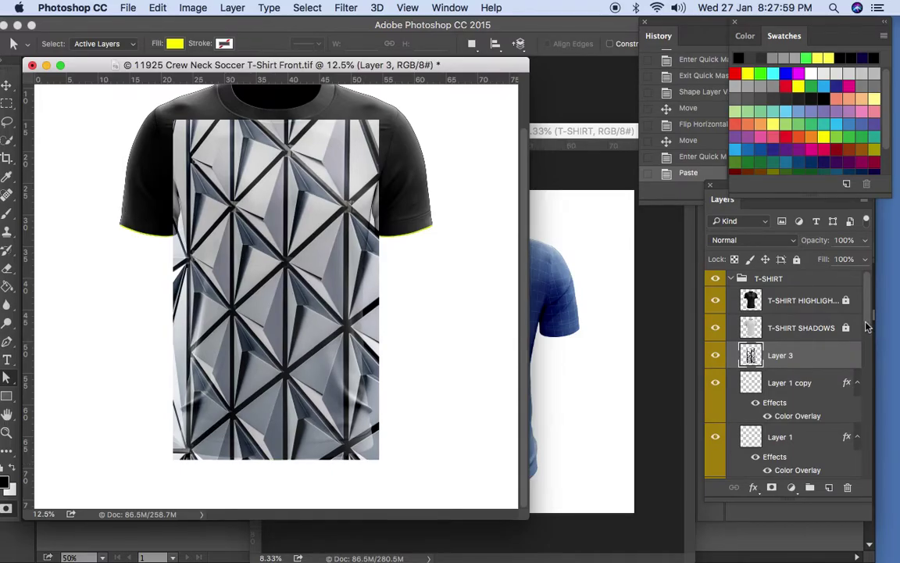
# Drag Layer 3 into the SMART group above FRONT, unlock the group, and reselect Layer 3.
pyautogui.scroll(-5, 831, 347)
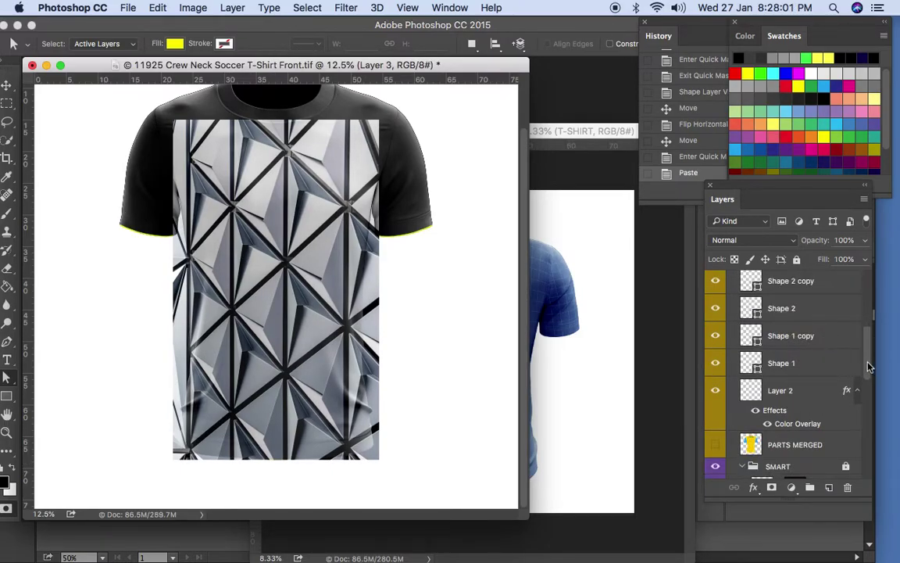
pyautogui.scroll(4, 832, 329)
pyautogui.moveTo(834, 326); pyautogui.dragTo(819, 460)
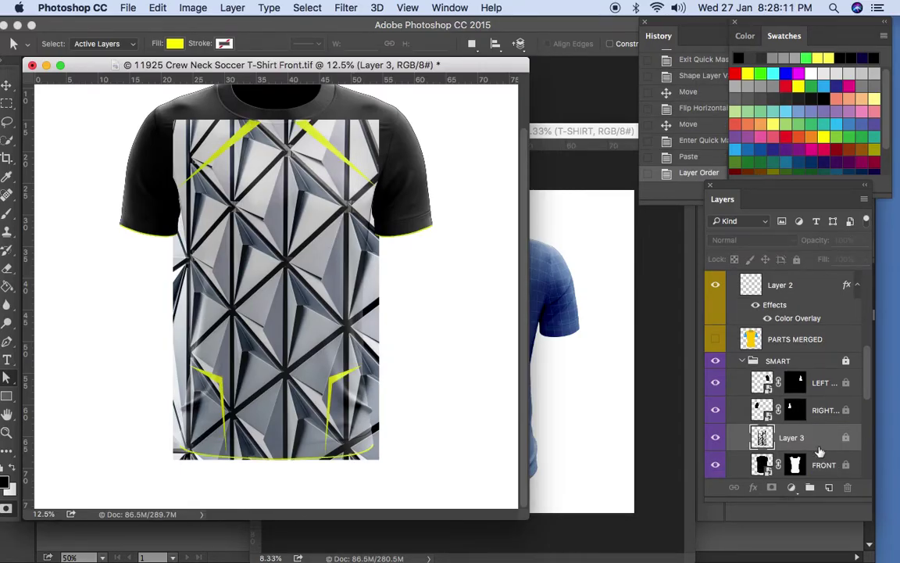
pyautogui.click(828, 365)
pyautogui.press('q')
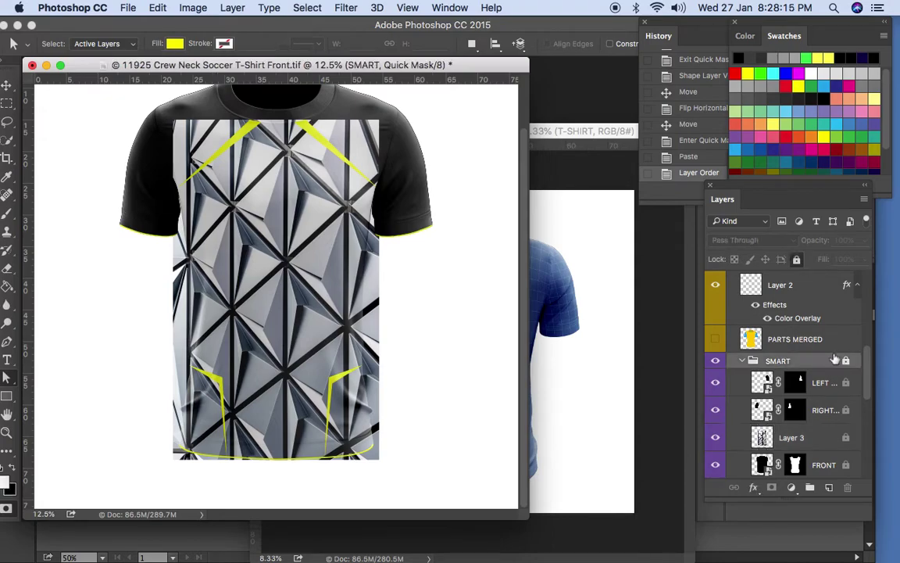
pyautogui.press('super+slash')
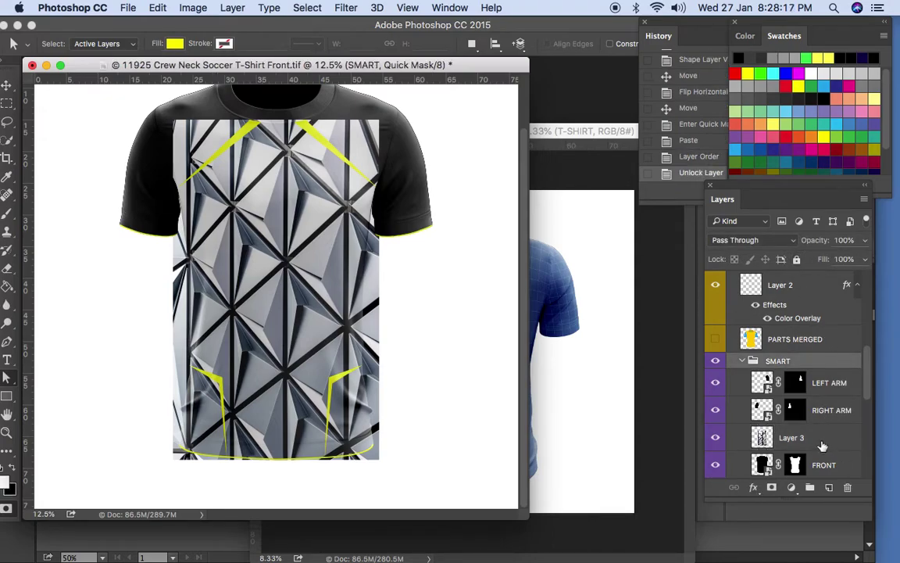
pyautogui.click(824, 439)
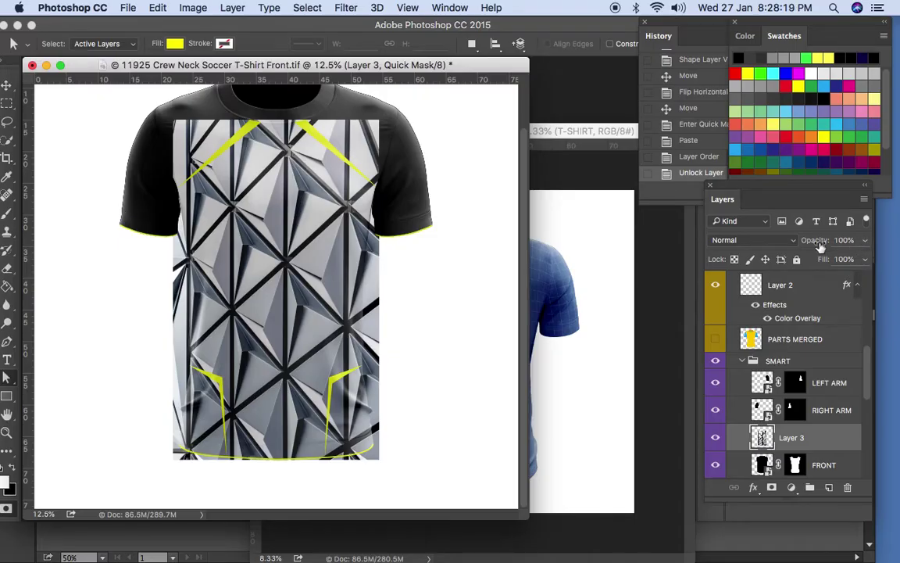
# Lower Layer 3 to 25% opacity and clip it to the FRONT layer.
pyautogui.click(863, 240)
pyautogui.click(813, 261)
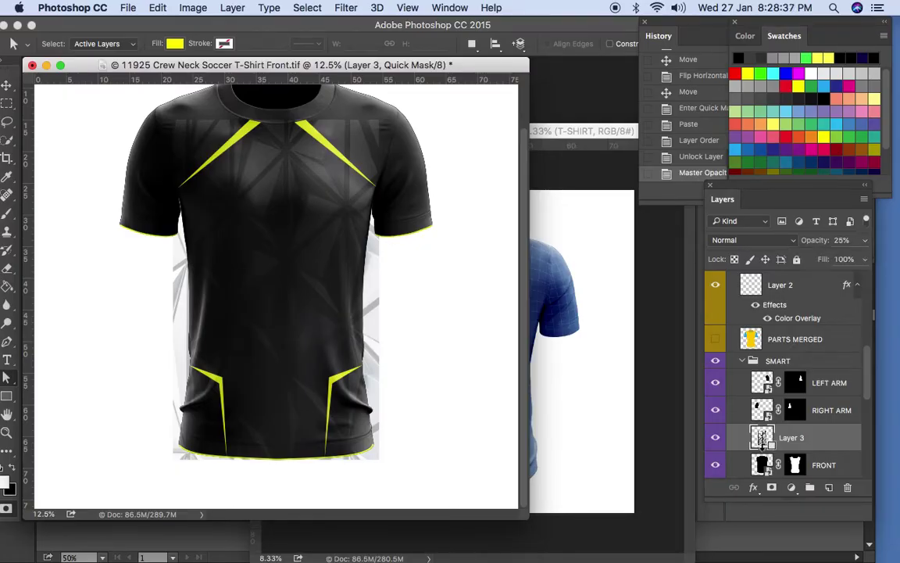
pyautogui.keyDown('alt'); pyautogui.click(764, 450); pyautogui.keyUp('alt')
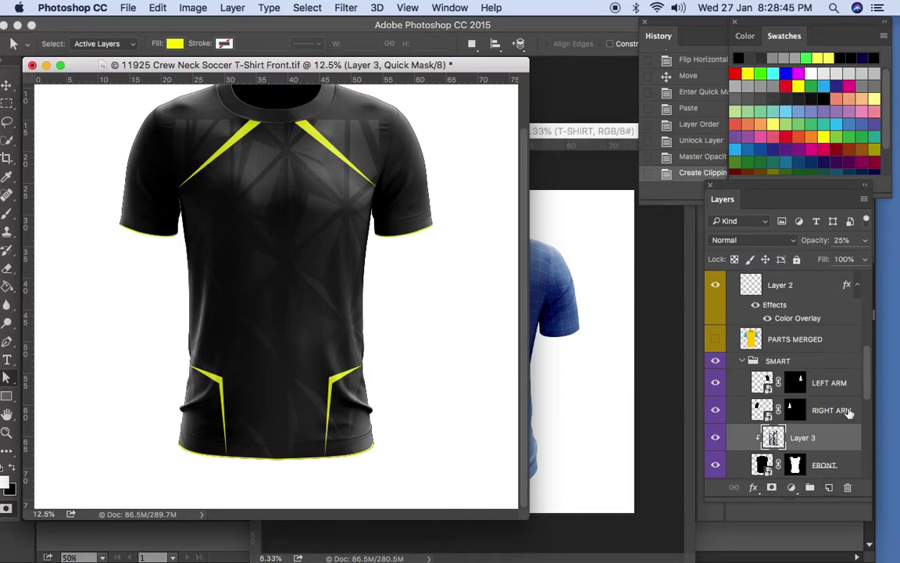
pyautogui.scroll(-10, 785, 396)
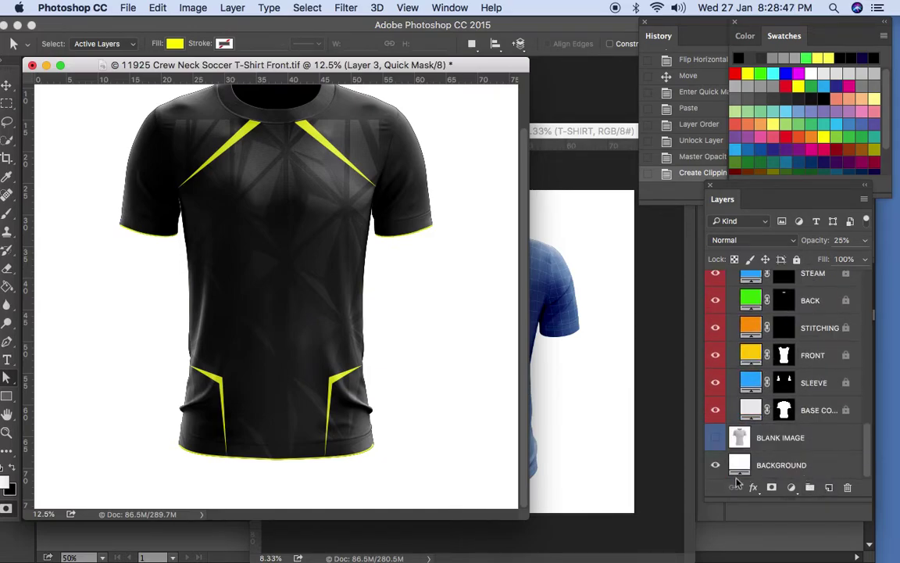
# Change the BACKGROUND fill layer from white to grey #555555.
pyautogui.click(741, 465)
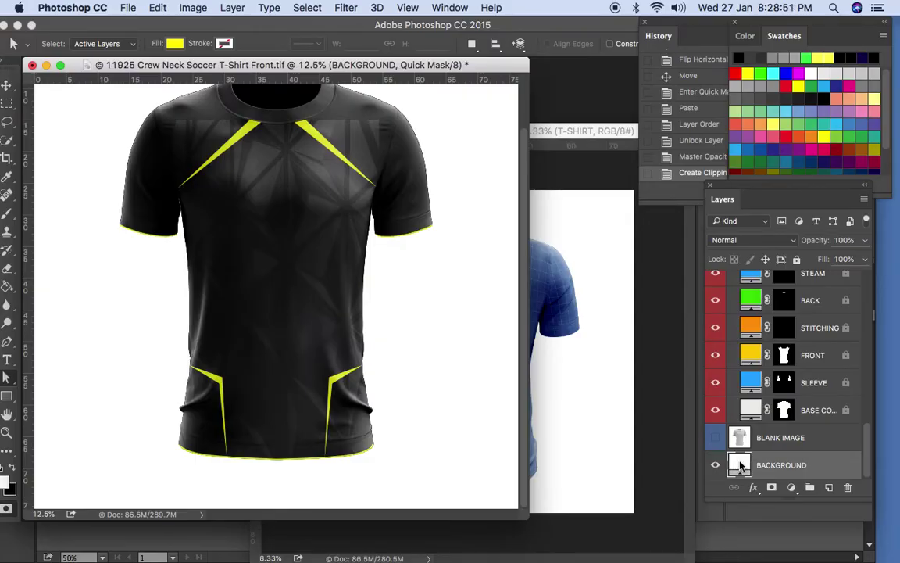
pyautogui.doubleClick(741, 465)
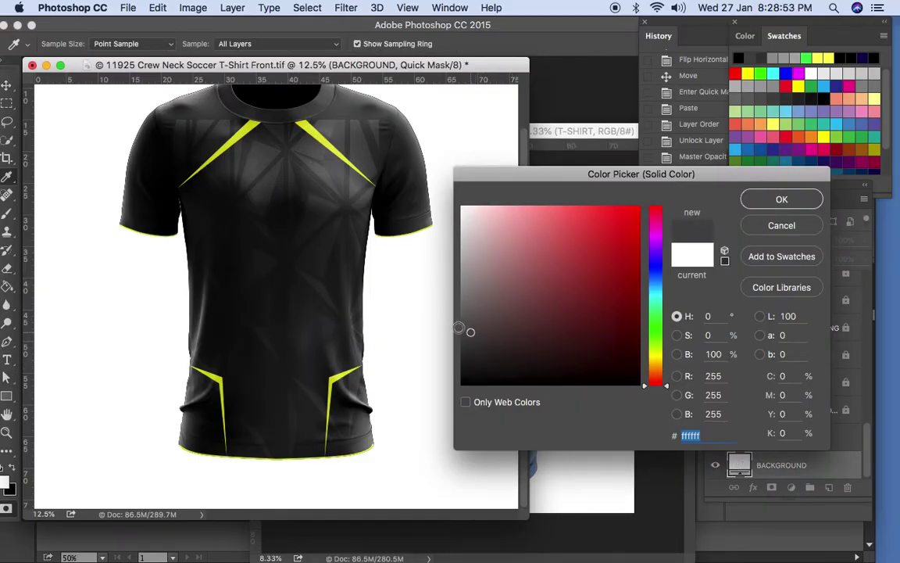
pyautogui.click(460, 324)
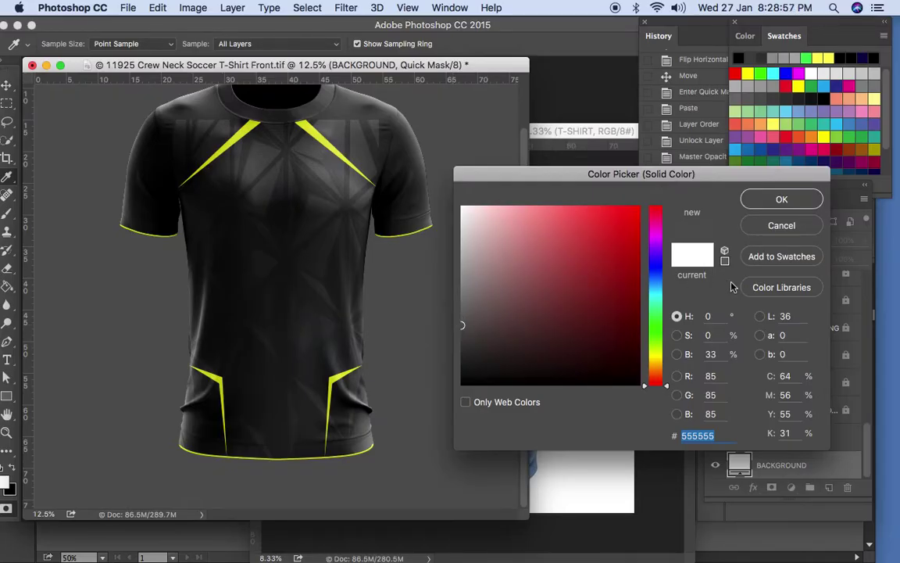
pyautogui.click(779, 201)
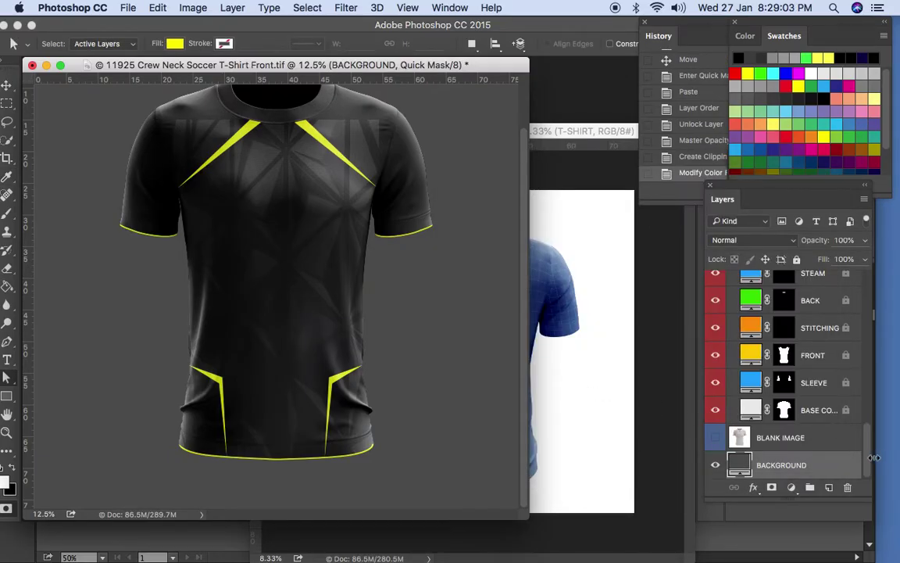
pyautogui.scroll(10, 869, 458)
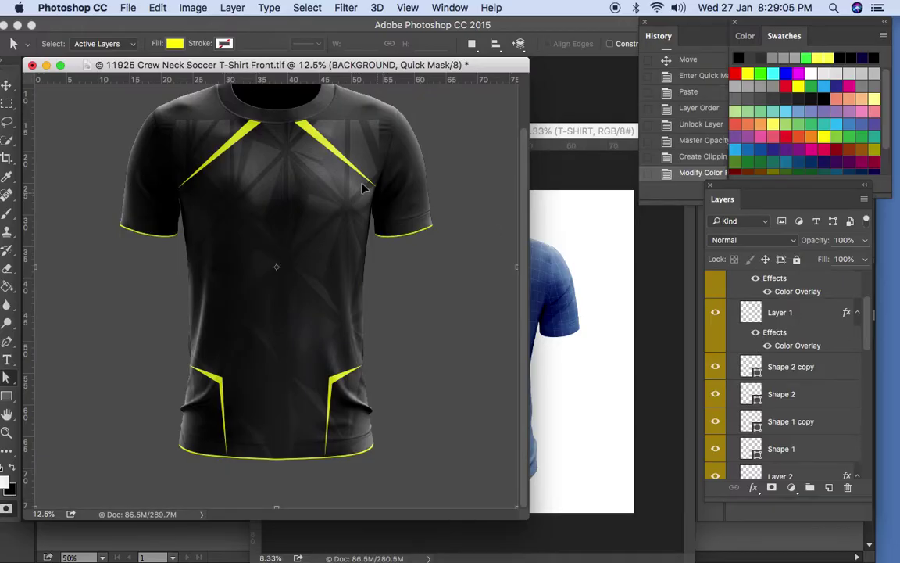
# Dismiss the hidden channel warning, leave Quick Mask, and select texture Layer 3.
pyautogui.press('v')
pyautogui.click(297, 187)
pyautogui.click(564, 211)
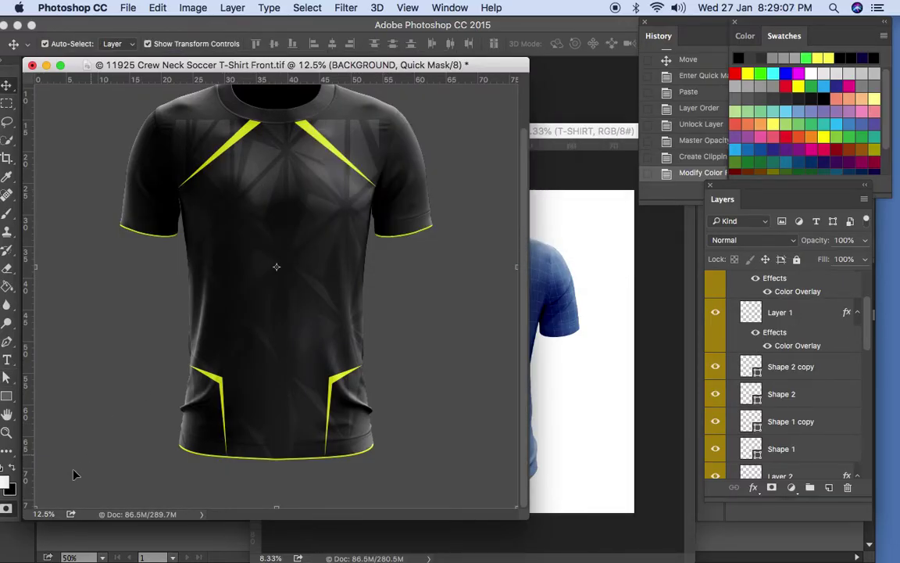
pyautogui.press('q')
pyautogui.click(265, 175)
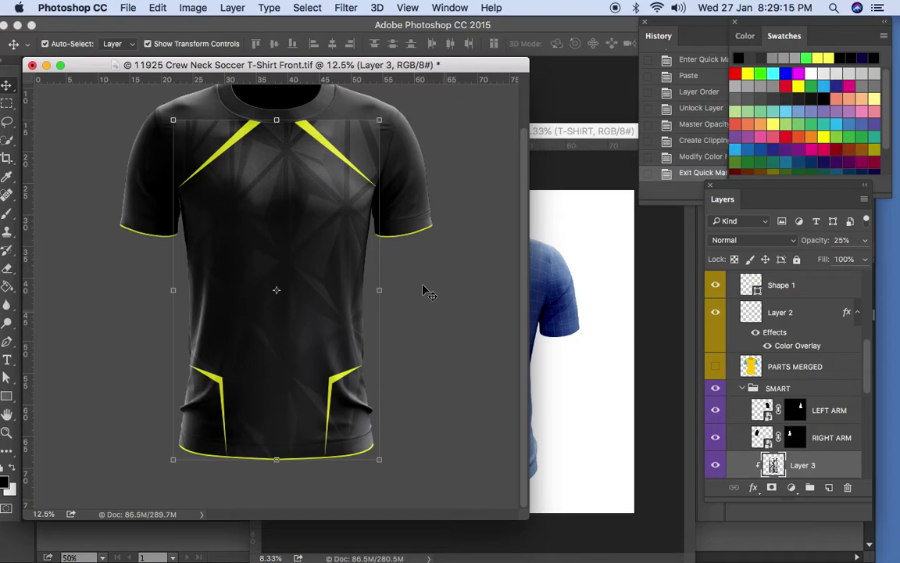
# Erase the texture spilling around the collar and both shoulders.
pyautogui.press('e')
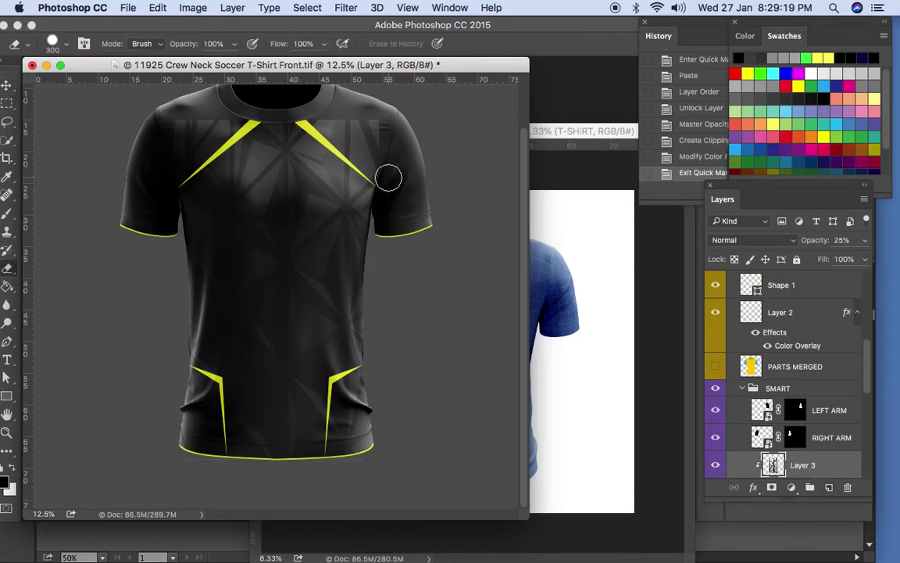
pyautogui.click(388, 178)
pyautogui.click(319, 119)
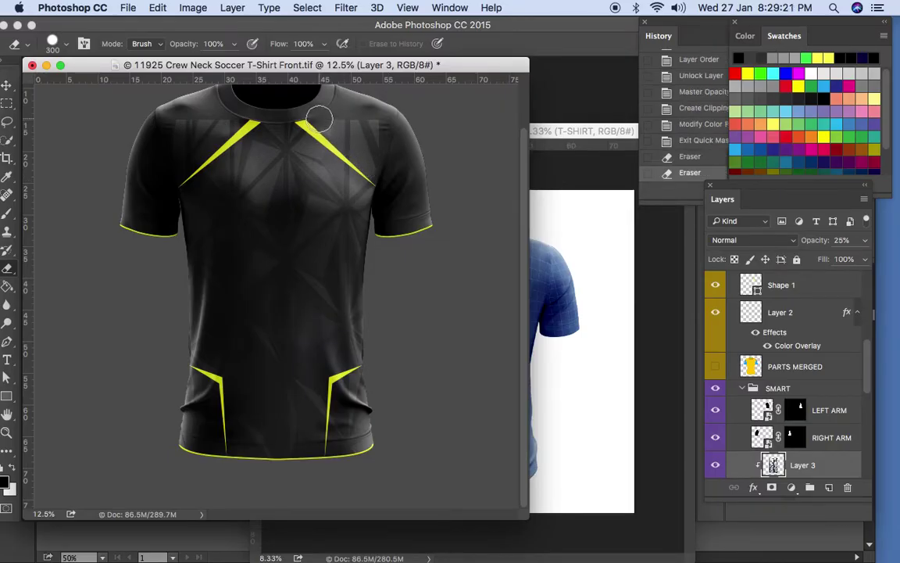
pyautogui.click(384, 175)
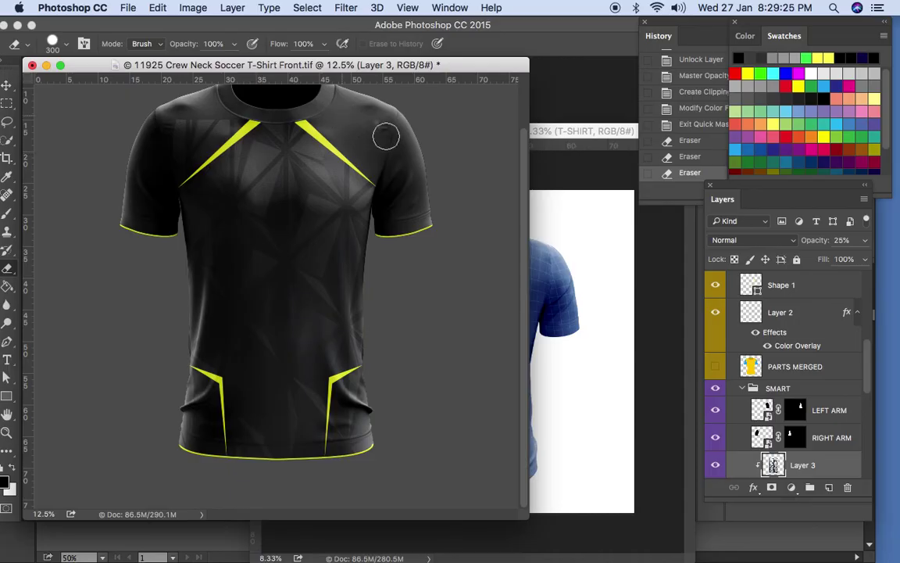
pyautogui.click(242, 106)
pyautogui.click(169, 149)
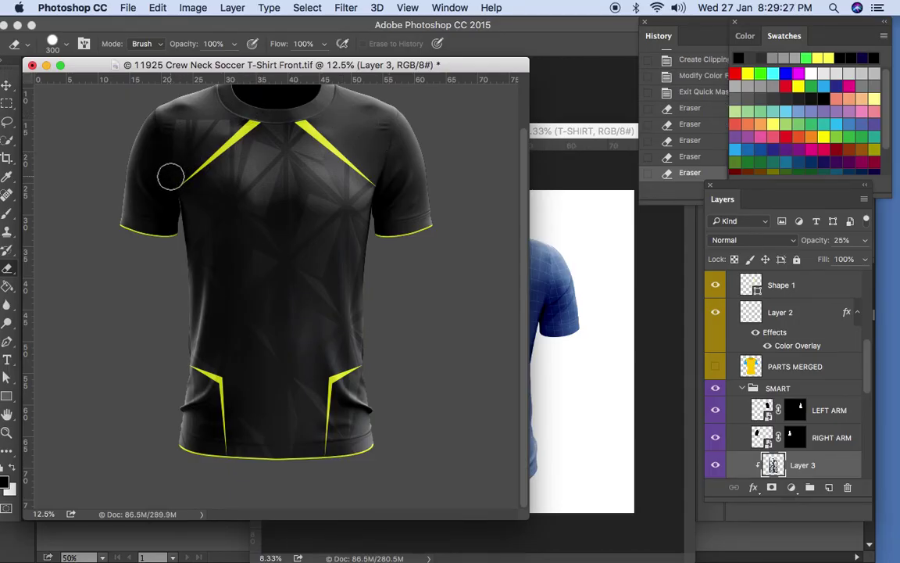
pyautogui.click(184, 148)
pyautogui.click(150, 153)
# Erase texture near the left hem stripe and along the hem, then zoom into the lower shirt.
pyautogui.click(205, 383)
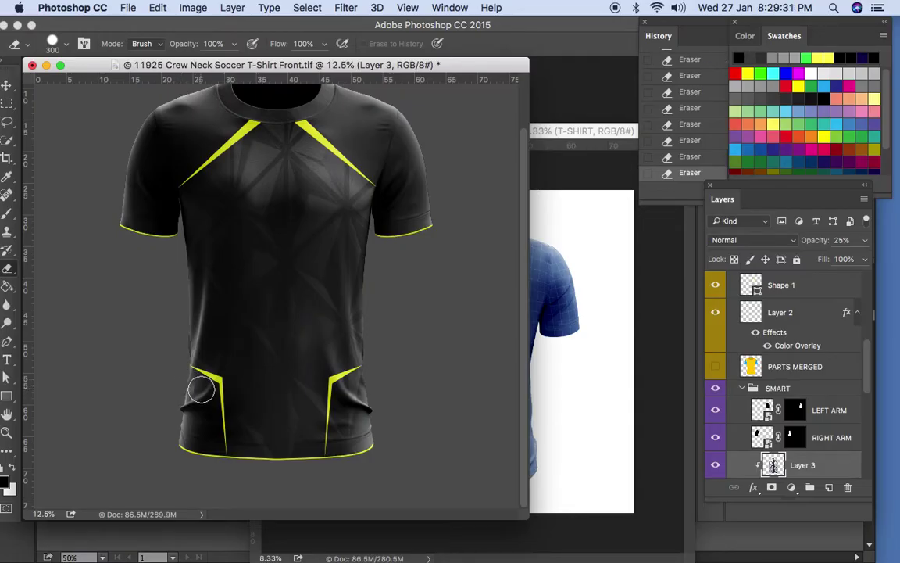
pyautogui.click(193, 414)
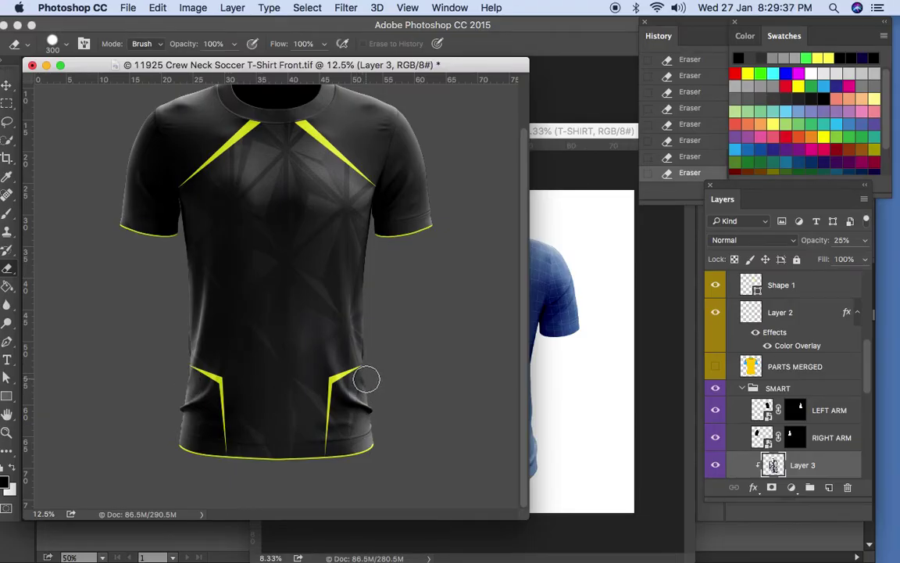
pyautogui.click(335, 456)
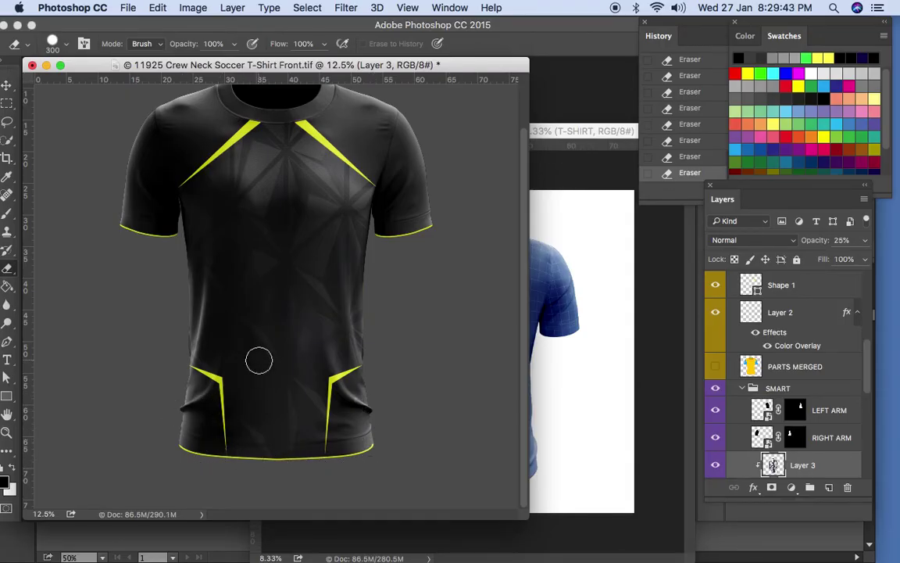
pyautogui.press('v')
pyautogui.scroll(3, 460, 303)
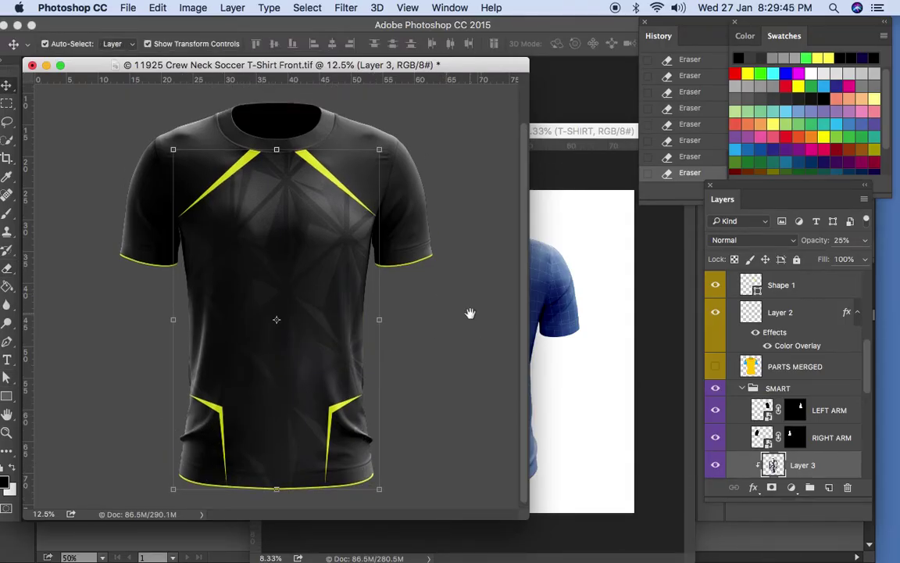
pyautogui.press('z')
pyautogui.click(362, 429)
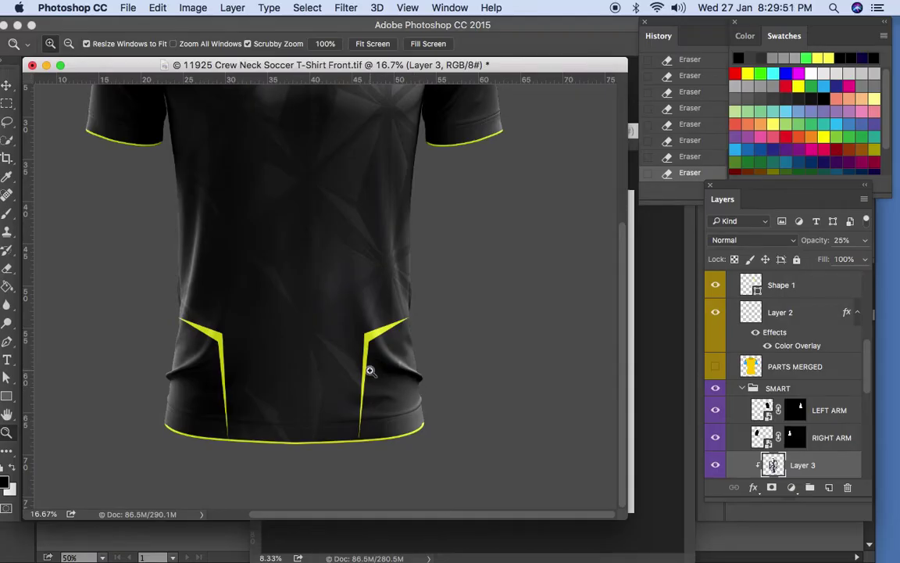
# Nudge the lower left yellow stripe slightly to the left.
pyautogui.press('v')
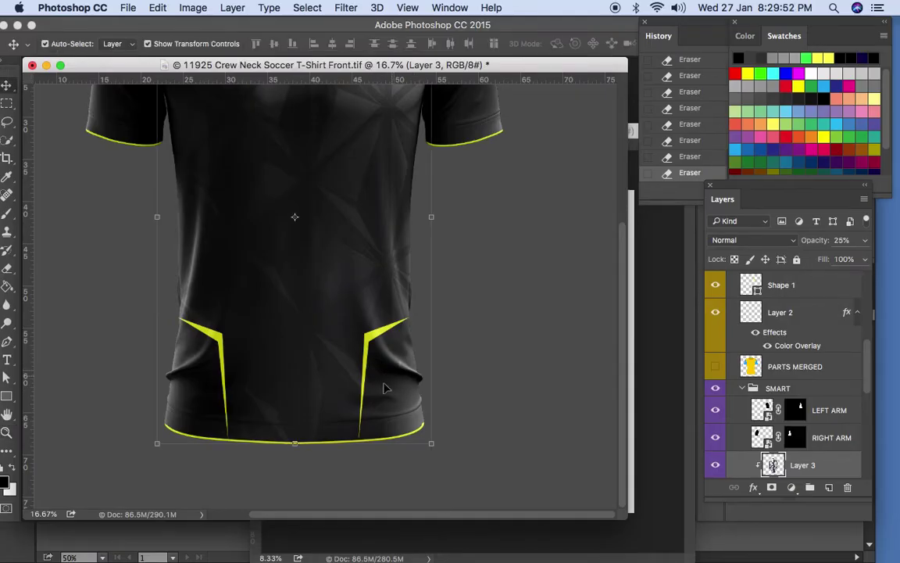
pyautogui.click(219, 337)
pyautogui.press('Left')
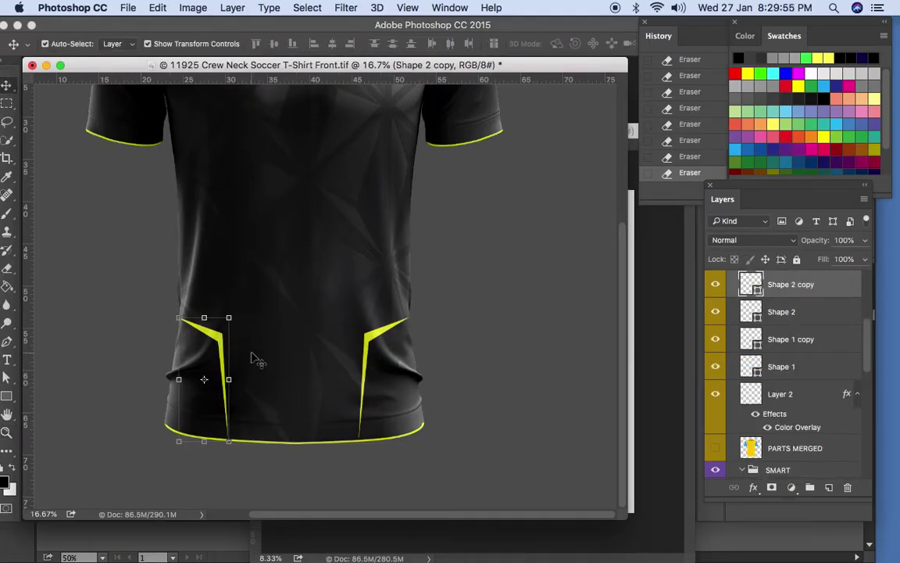
pyautogui.click(460, 376)
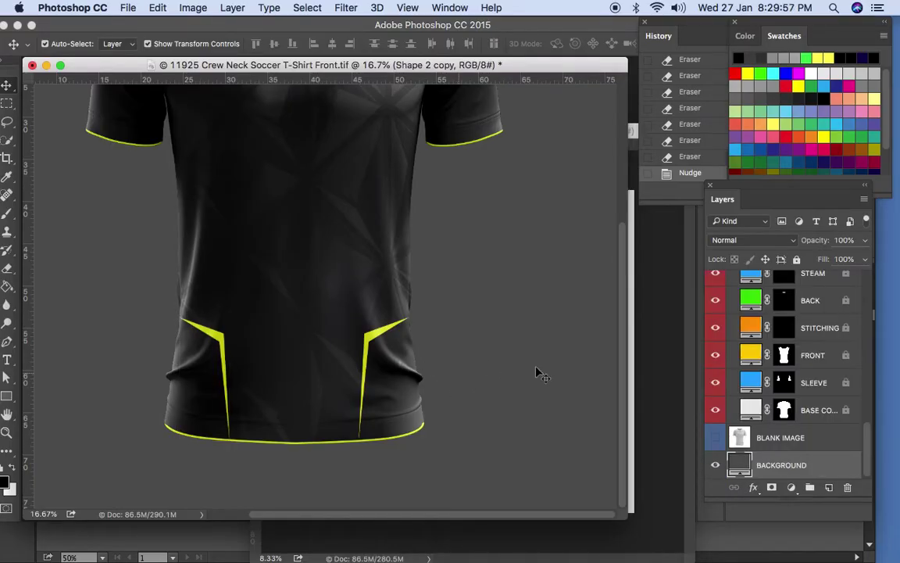
# Create empty Layer 4 directly above Layer 1 copy in the T-SHIRT group.
pyautogui.moveTo(869, 450); pyautogui.dragTo(868, 311)
pyautogui.scroll(2, 852, 328)
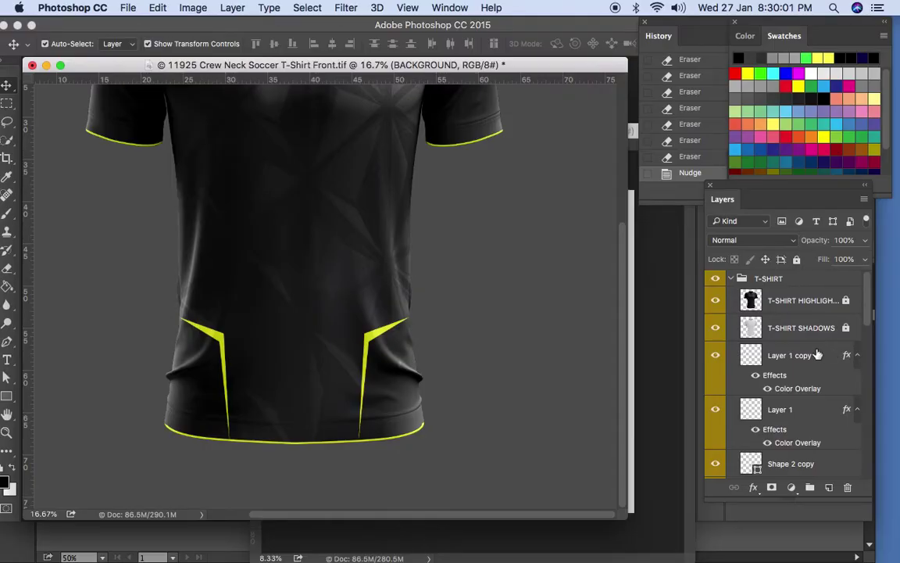
pyautogui.click(835, 354)
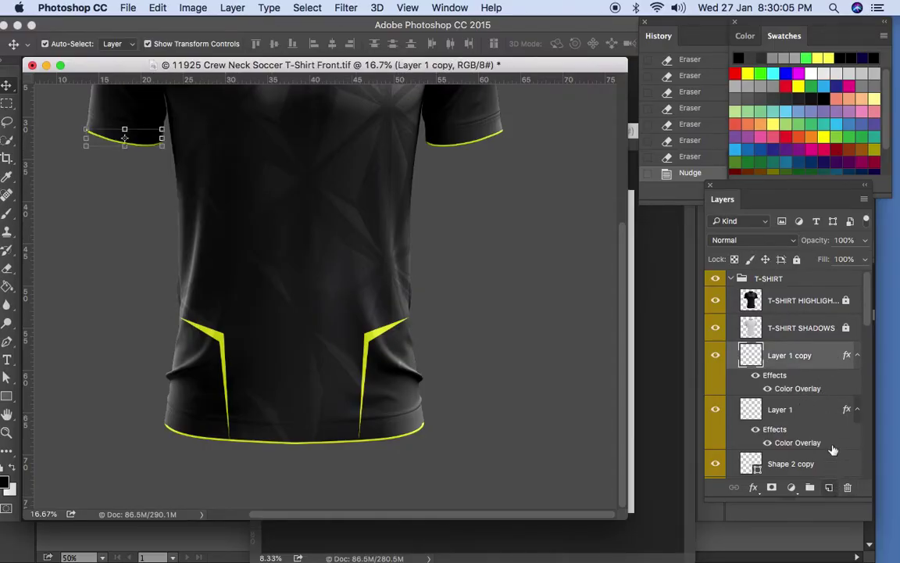
pyautogui.click(819, 402)
pyautogui.press('alt+shift+super+n')
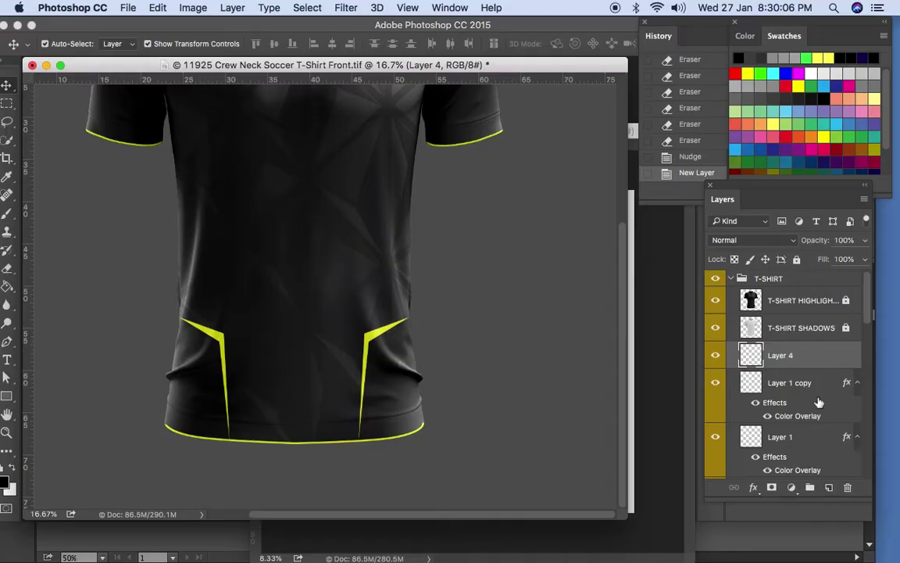
# Draw a dark grey filled rectangle across the lower right hem.
pyautogui.click(6, 397)
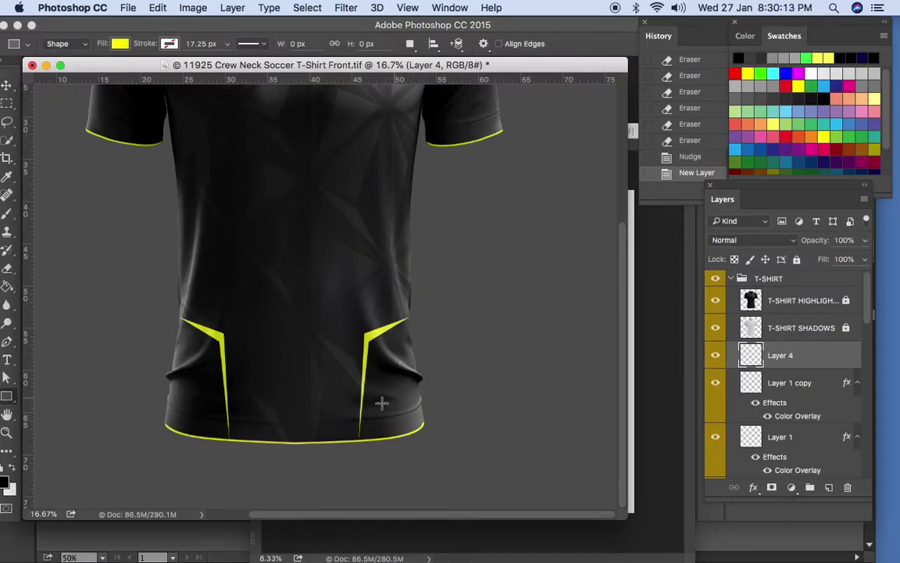
pyautogui.click(120, 45)
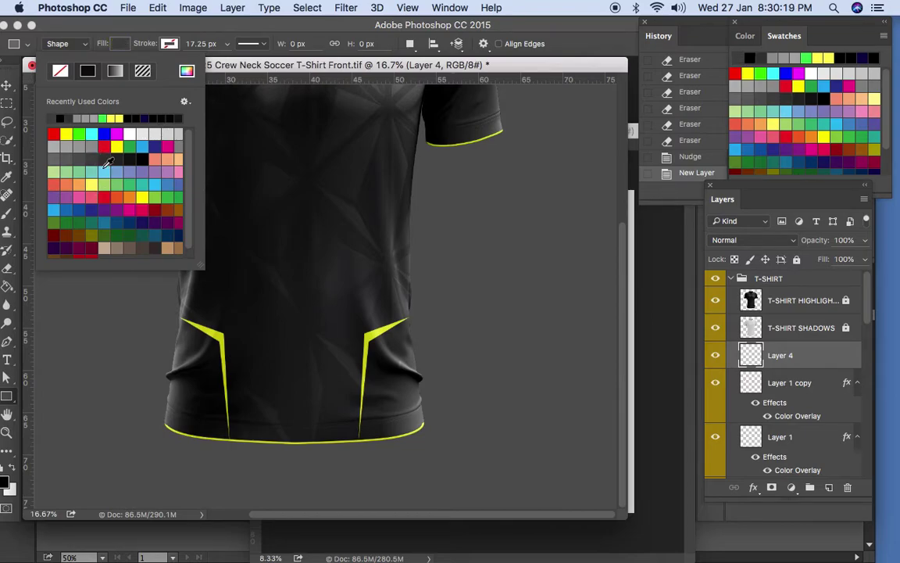
pyautogui.click(362, 407)
pyautogui.moveTo(361, 408); pyautogui.dragTo(461, 430)
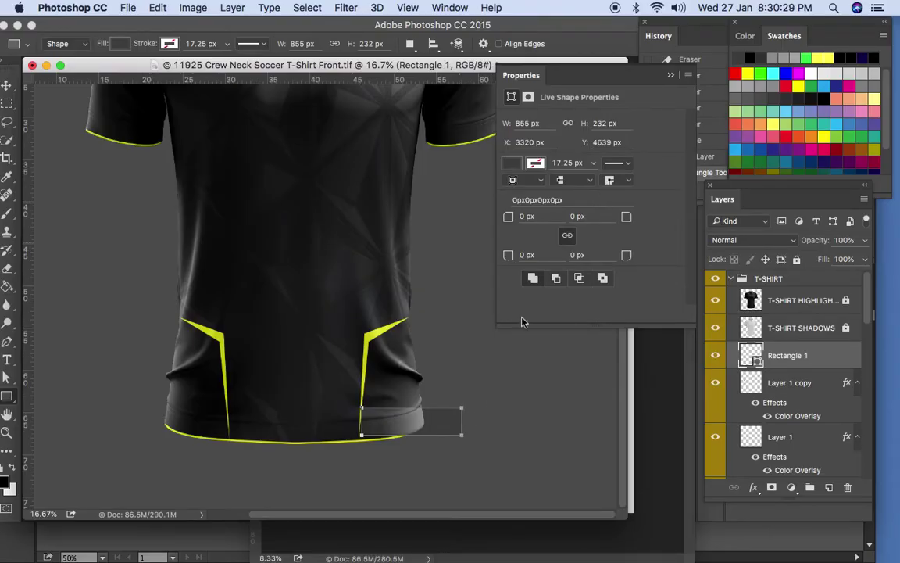
# Move the rectangle down along the hem and resize it to 855 × 173 px.
pyautogui.press('v')
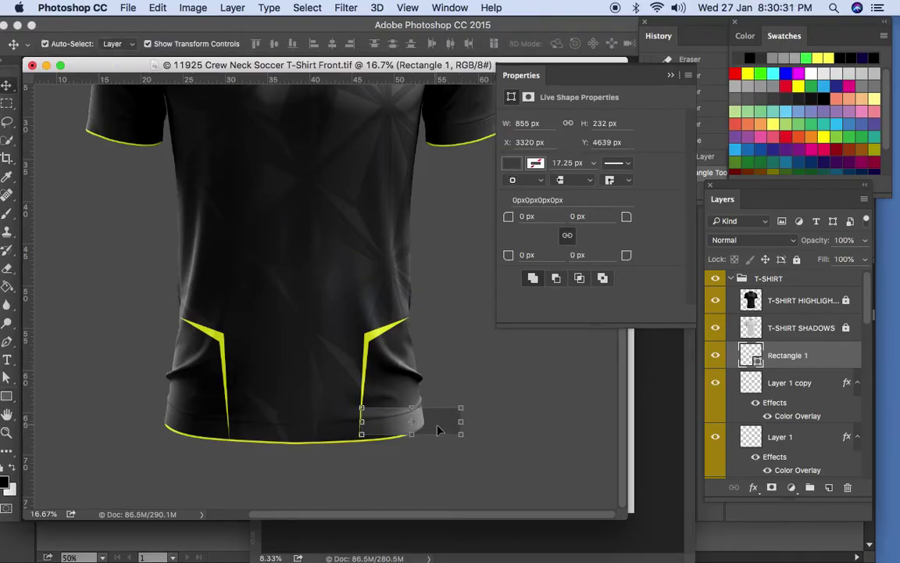
pyautogui.moveTo(440, 430); pyautogui.dragTo(414, 428)
pyautogui.press('super+t')
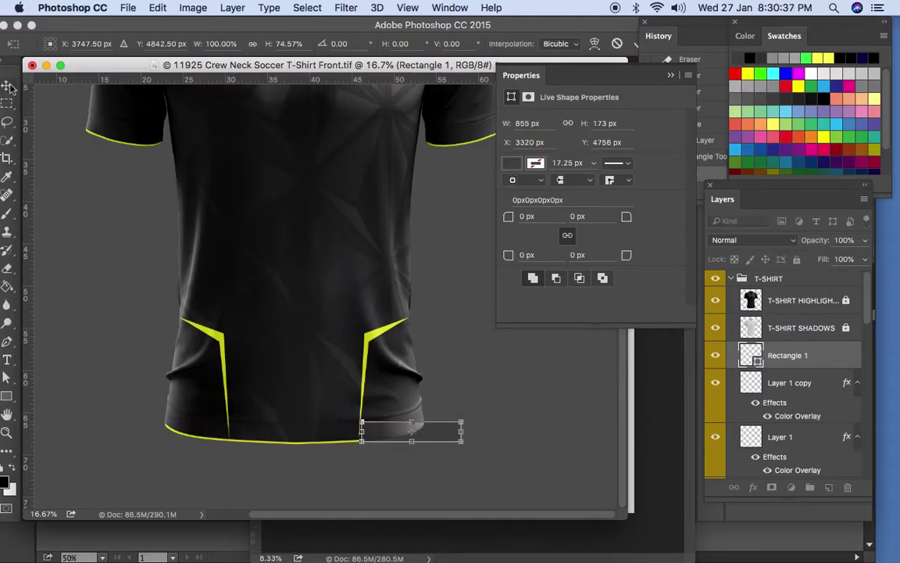
pyautogui.click(12, 81)
pyautogui.click(566, 213)
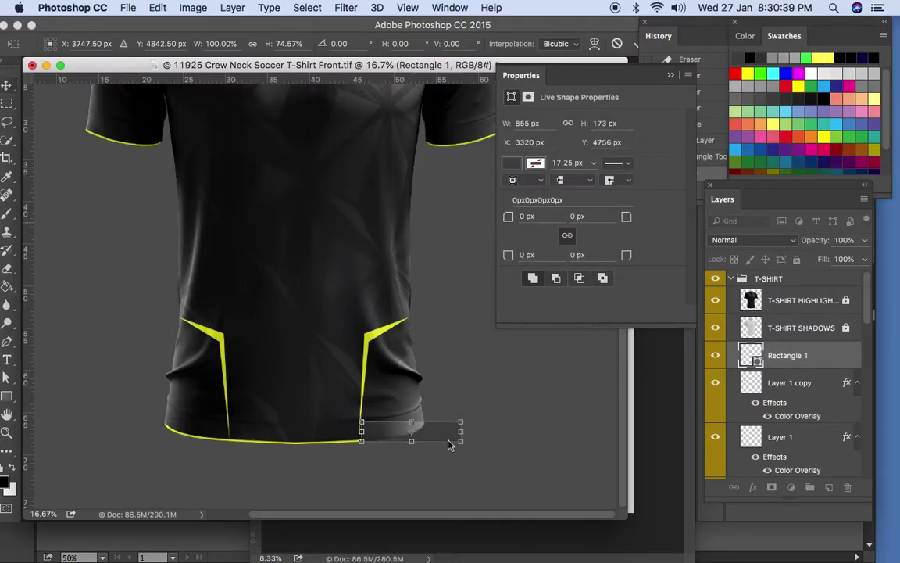
pyautogui.press('z')
pyautogui.click(374, 364)
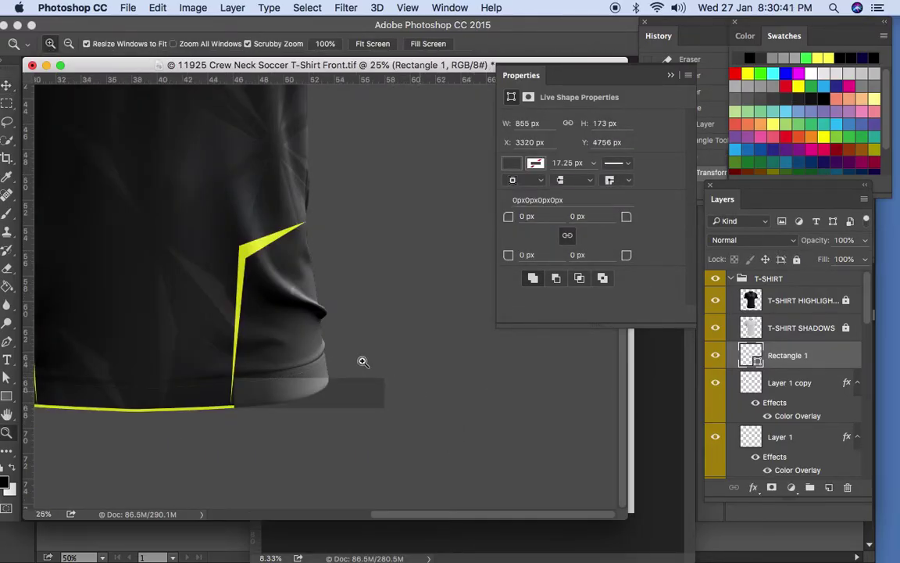
# Duplicate the grey rectangle into evenly stacked bands above the hem and select all five layers.
pyautogui.press('v')
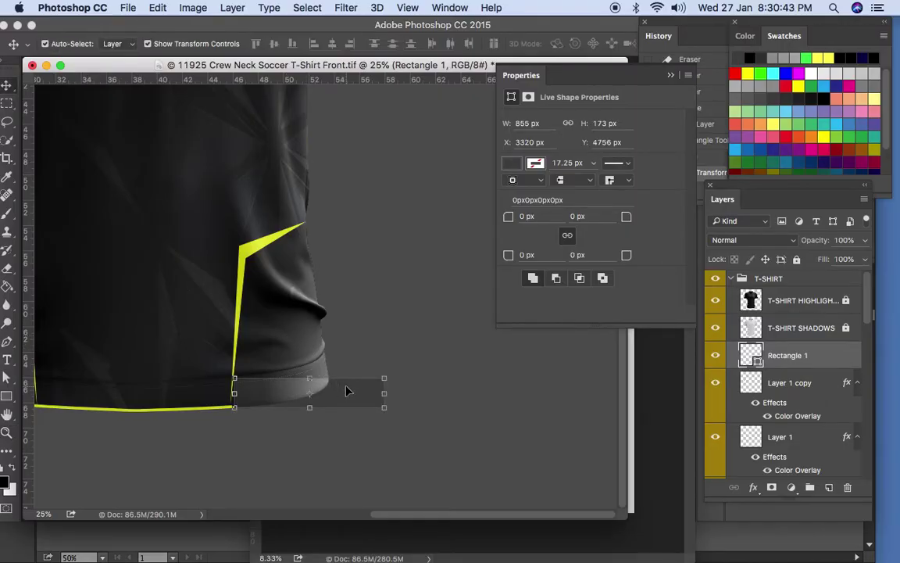
pyautogui.press('super+j')
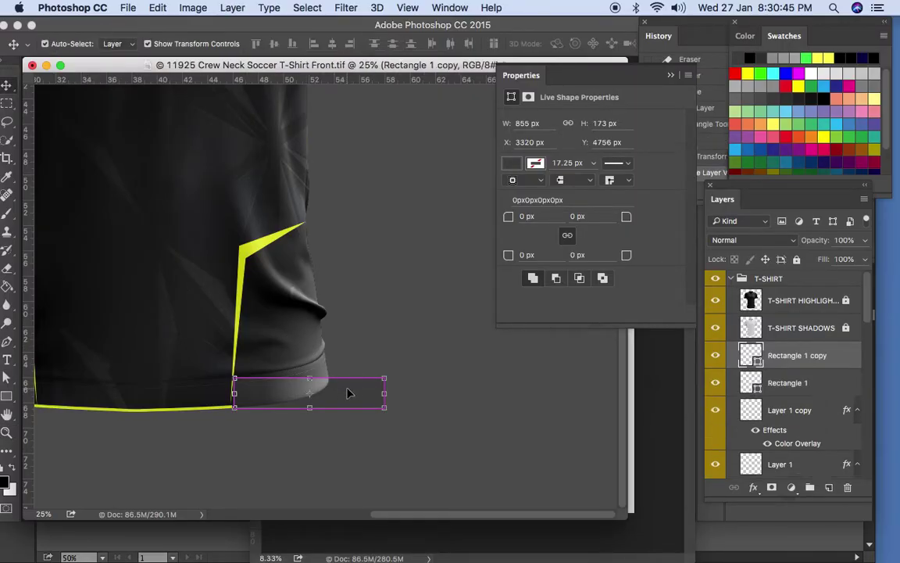
pyautogui.moveTo(344, 373)
pyautogui.mouseDown()
pyautogui.moveTo(361, 361)
pyautogui.moveTo(342, 359)
pyautogui.moveTo(339, 292)
pyautogui.mouseUp()
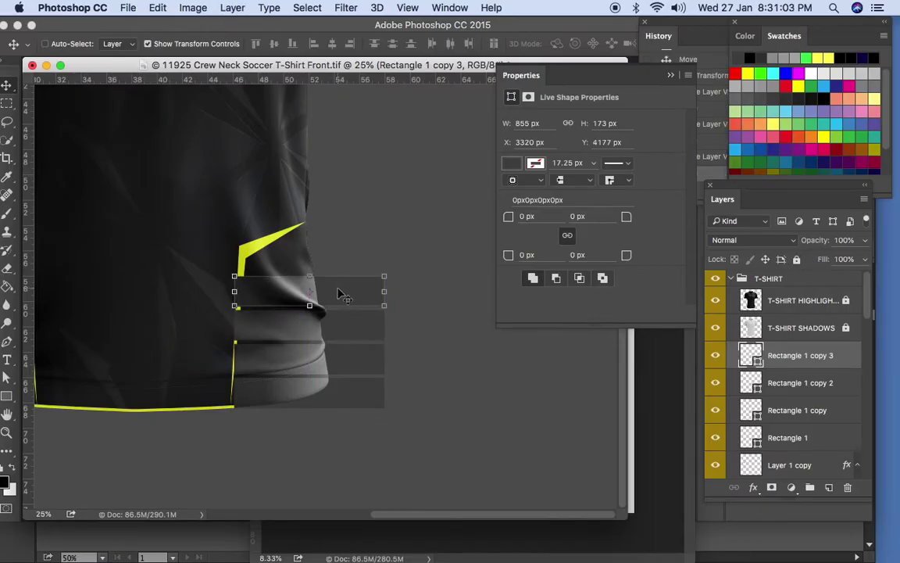
pyautogui.press('super+j')
pyautogui.moveTo(341, 295); pyautogui.dragTo(346, 254)
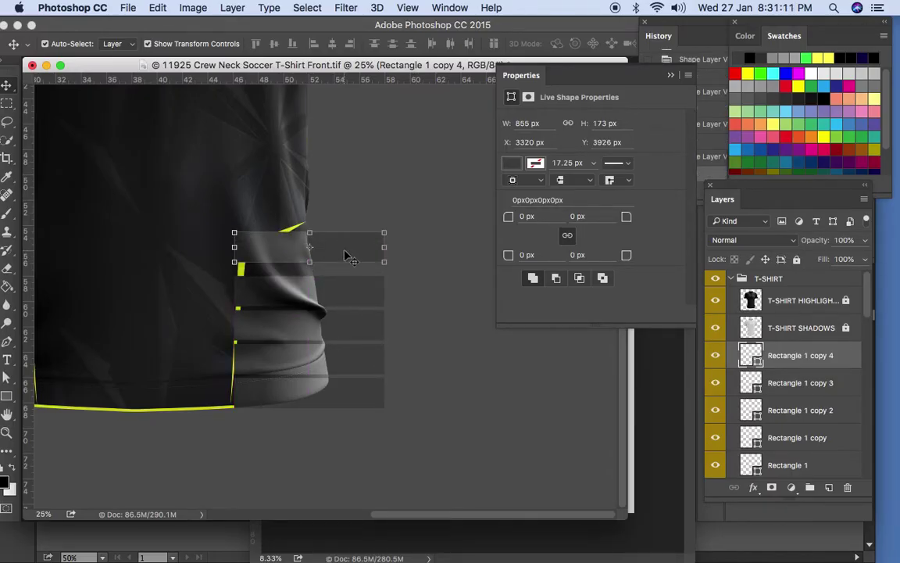
pyautogui.press('super+z')
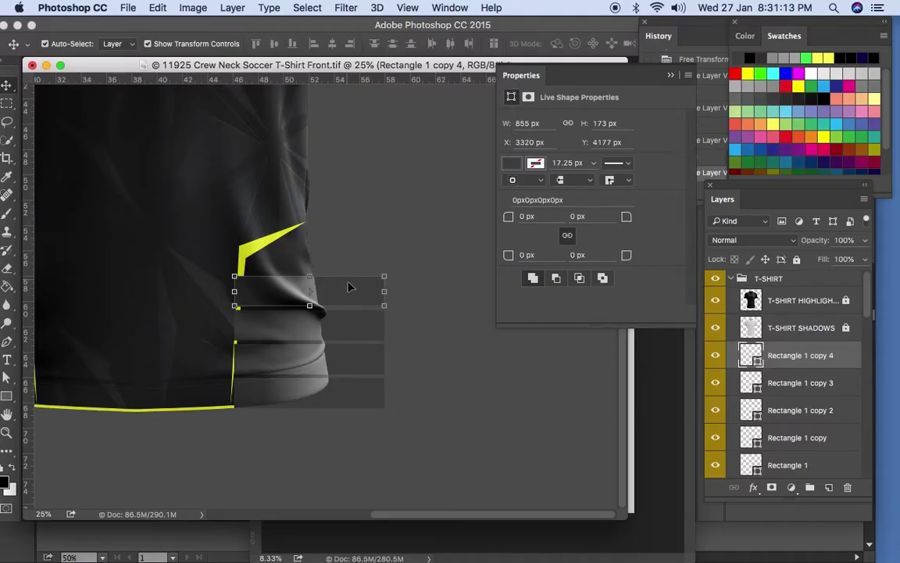
pyautogui.moveTo(351, 290); pyautogui.dragTo(352, 256)
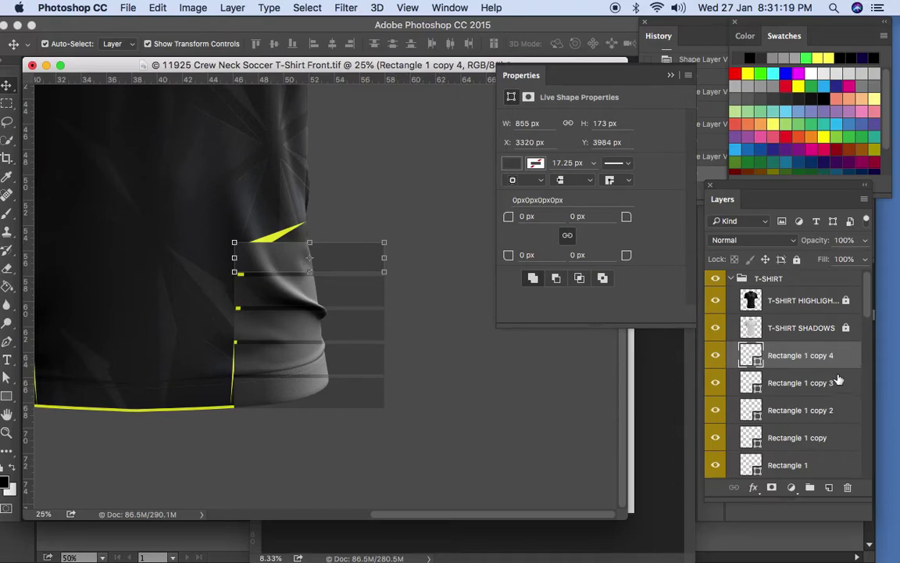
pyautogui.moveTo(870, 308); pyautogui.dragTo(870, 315)
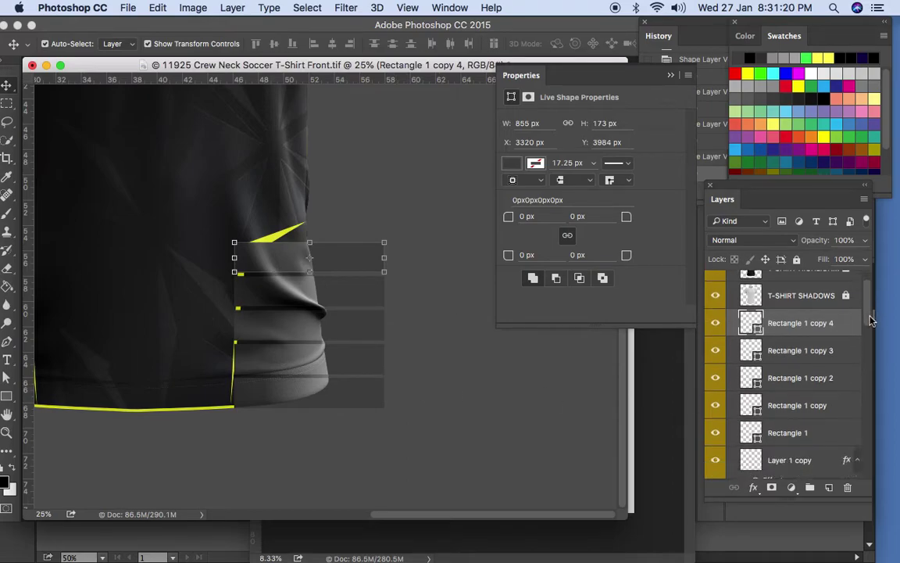
pyautogui.keyDown('shift'); pyautogui.click(821, 440); pyautogui.keyUp('shift')
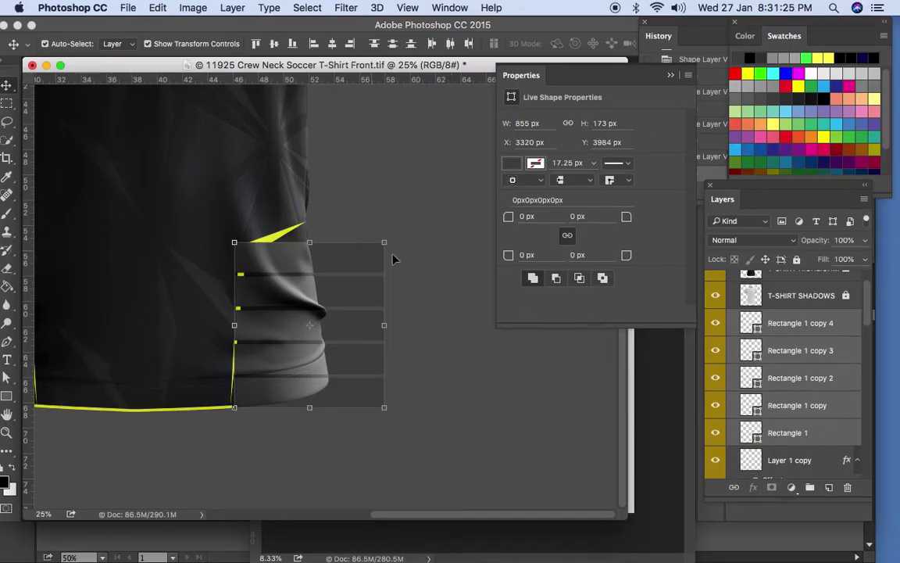
# Stretch the five stripe bands taller and convert them into one smart object.
pyautogui.moveTo(303, 237); pyautogui.dragTo(311, 223)
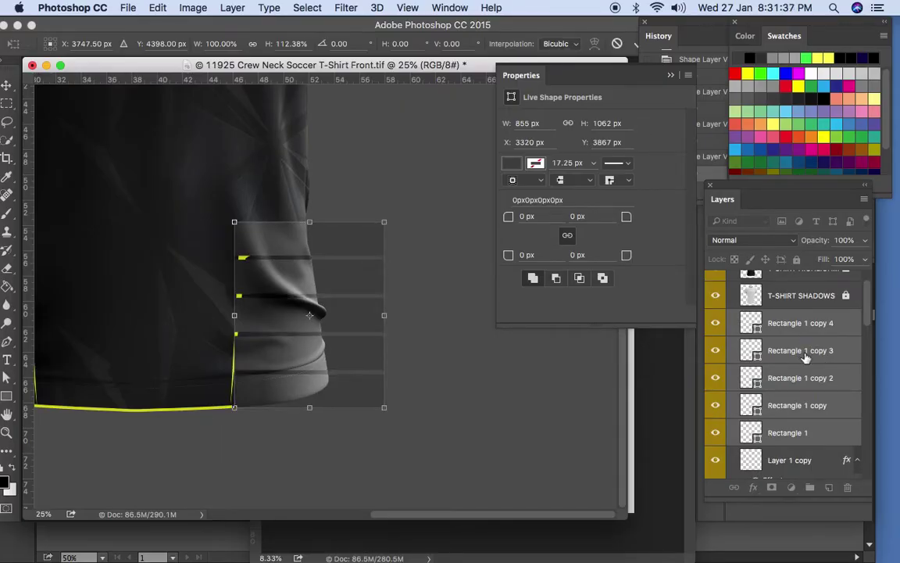
pyautogui.press('Return')
pyautogui.rightClick(805, 357)
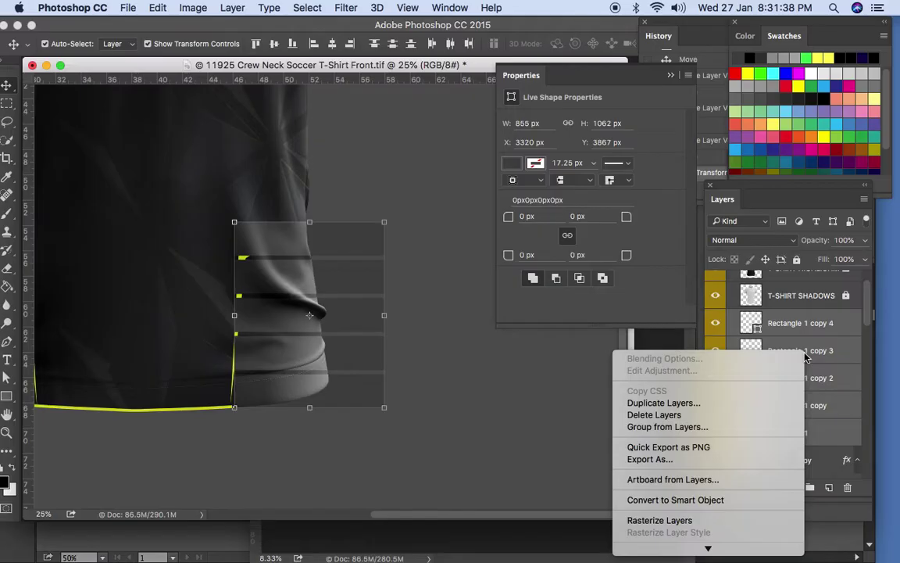
pyautogui.click(730, 503)
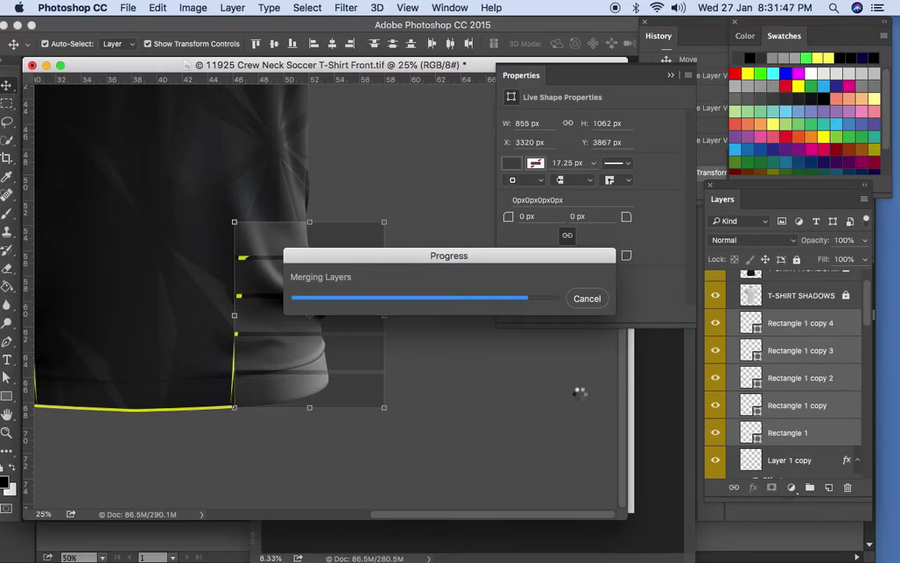
# Widen the stripe block slightly to the left and rasterize it into a pixel layer.
pyautogui.moveTo(235, 317); pyautogui.dragTo(232, 321)
pyautogui.press('Return')
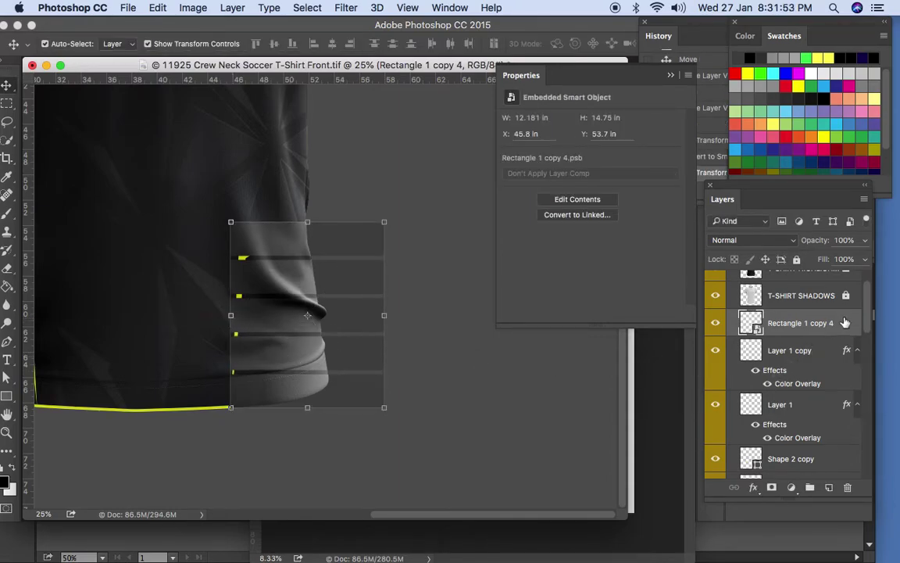
pyautogui.rightClick(845, 323)
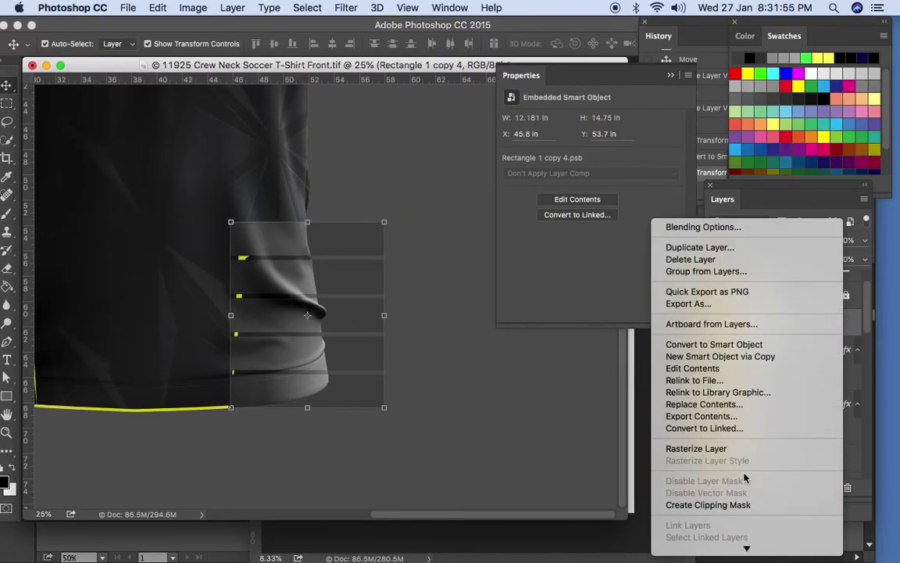
pyautogui.click(695, 447)
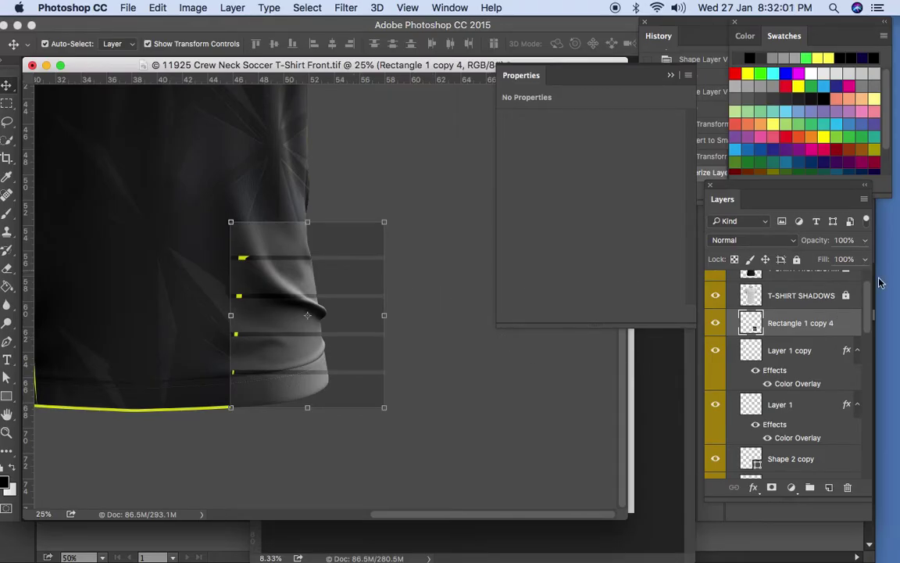
pyautogui.click(864, 241)
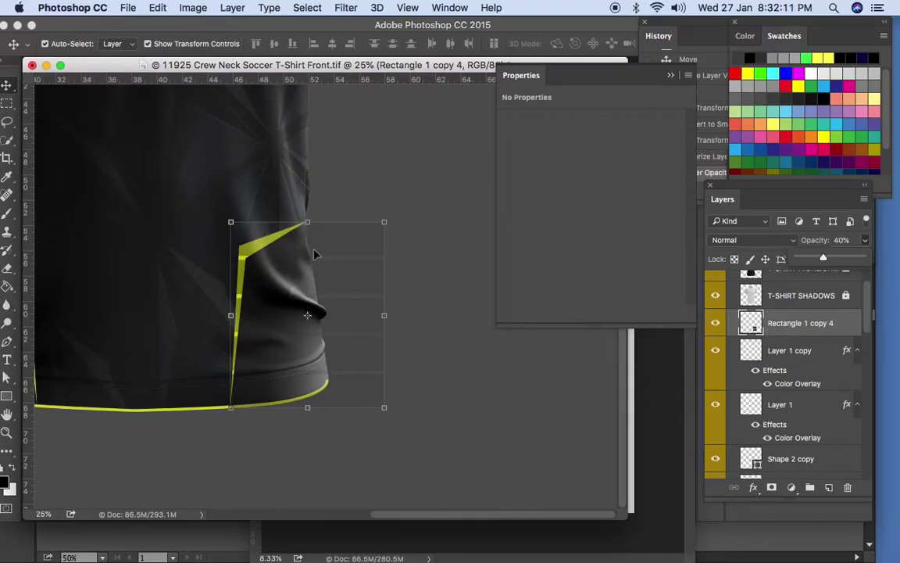
# Erase the stripe areas covering the yellow diagonal trim and the hem line.
pyautogui.press('e')
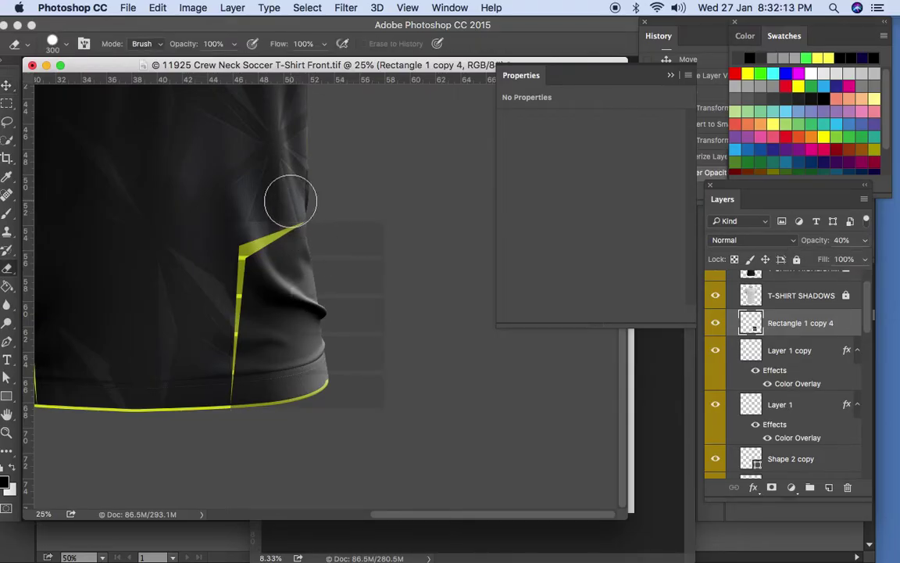
pyautogui.moveTo(286, 203); pyautogui.dragTo(260, 209)
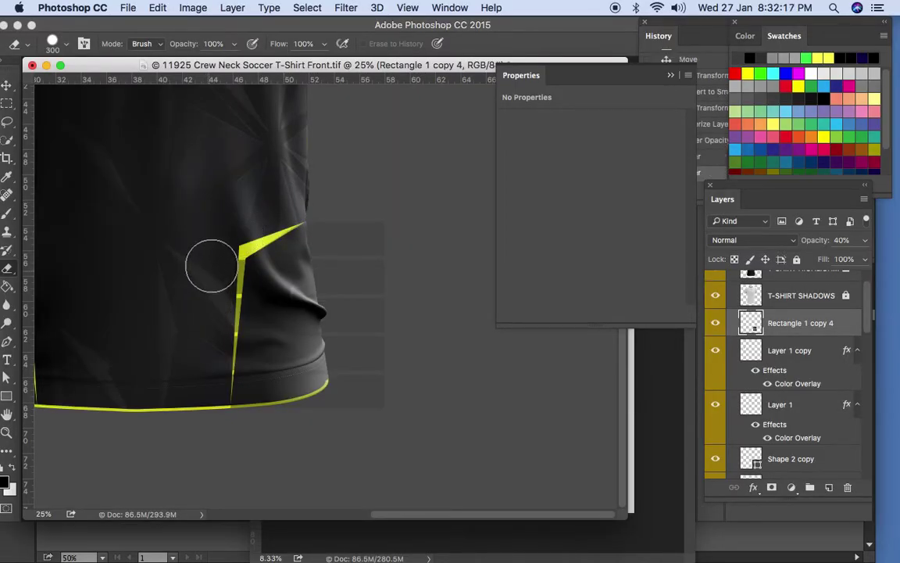
pyautogui.click(205, 415)
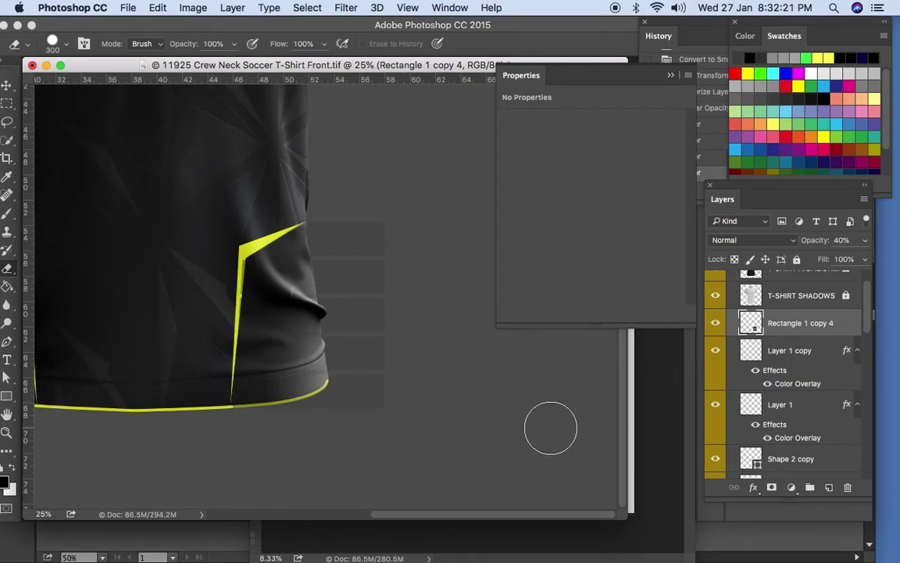
# Set the stripe layer's opacity back to 100%.
pyautogui.click(8, 86)
pyautogui.click(865, 242)
pyautogui.moveTo(825, 262); pyautogui.dragTo(887, 267)
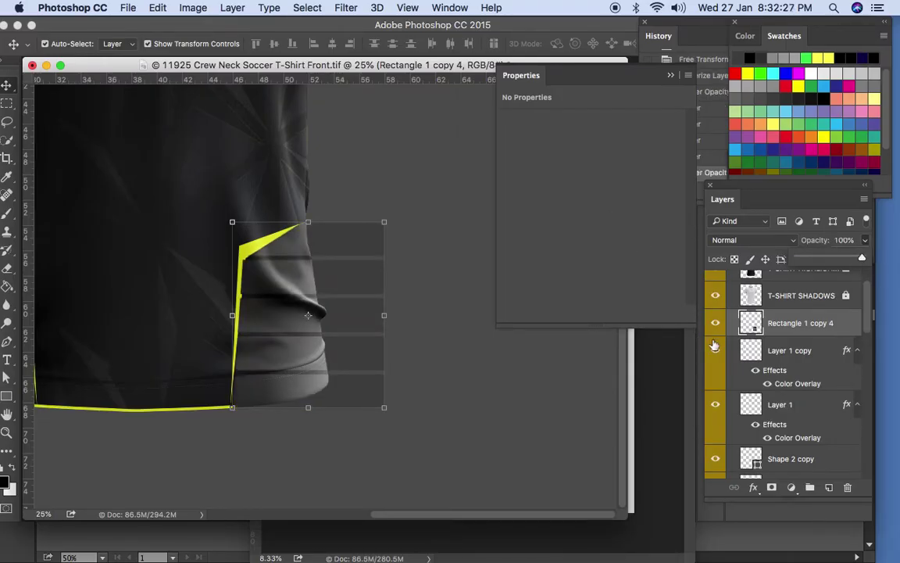
pyautogui.moveTo(869, 331); pyautogui.dragTo(864, 420)
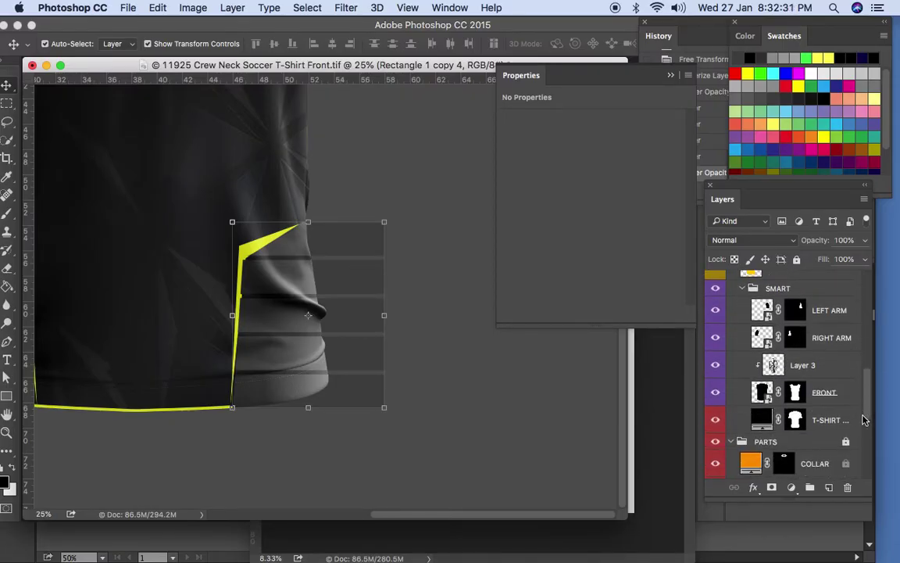
# Load the FRONT layer mask as a selection and invert it.
pyautogui.moveTo(795, 419); pyautogui.dragTo(798, 399)
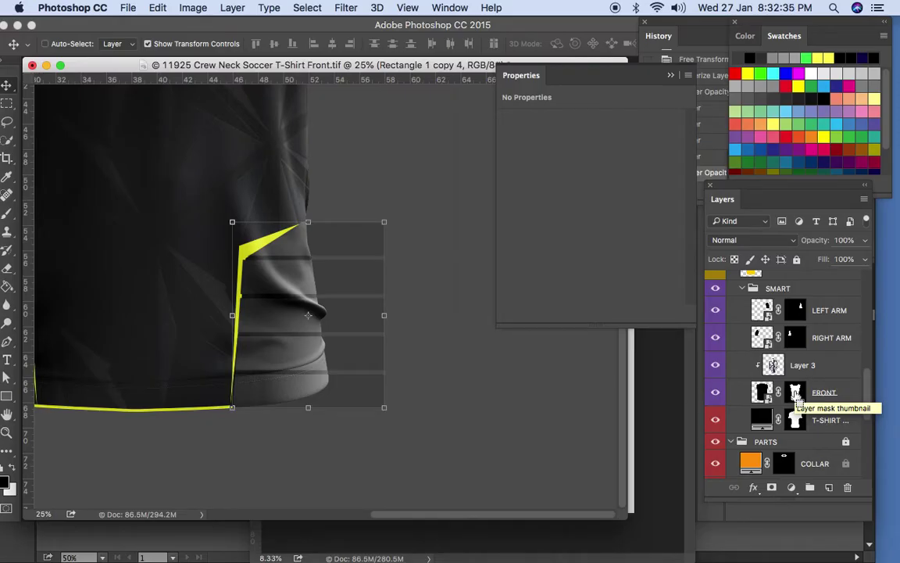
pyautogui.keyDown('super'); pyautogui.click(796, 398); pyautogui.keyUp('super')
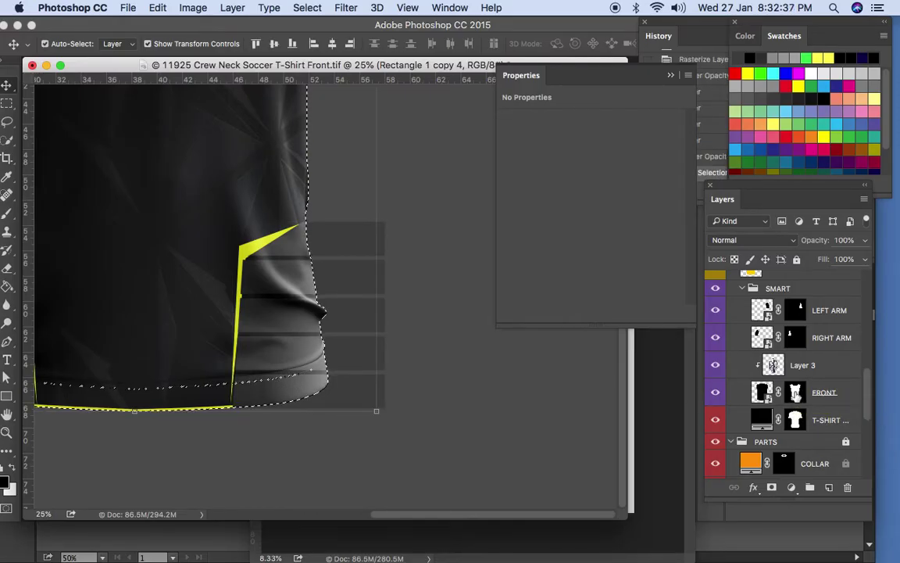
pyautogui.scroll(10, 867, 336)
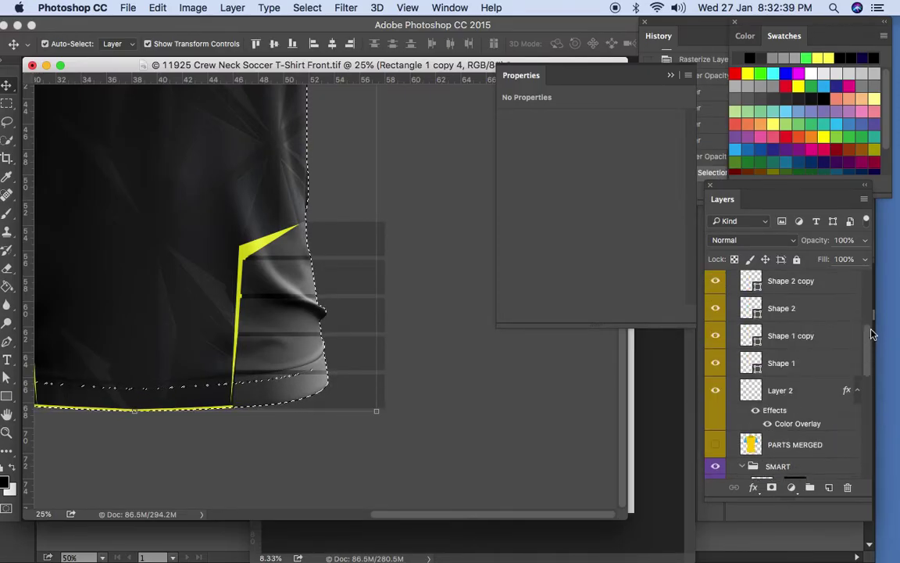
pyautogui.scroll(5, 867, 315)
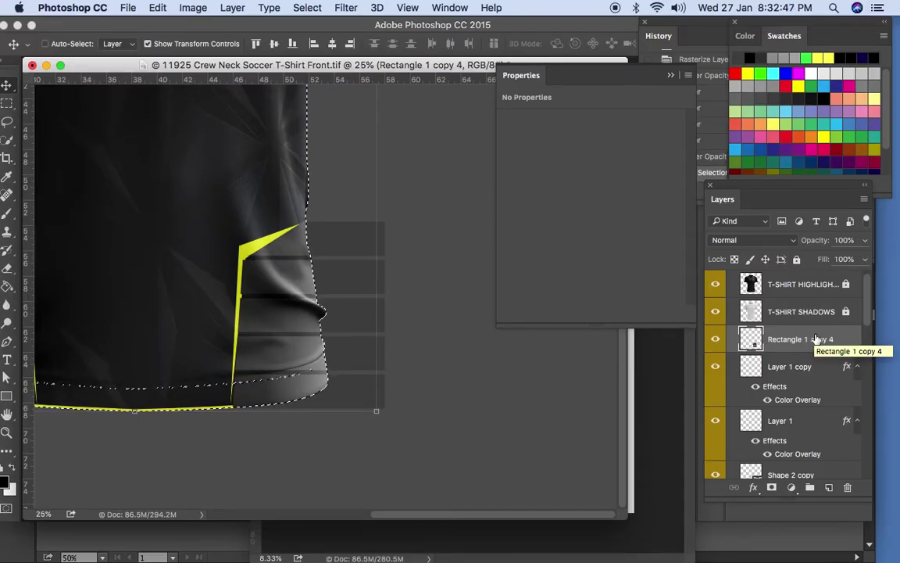
pyautogui.press('super+shift+i')
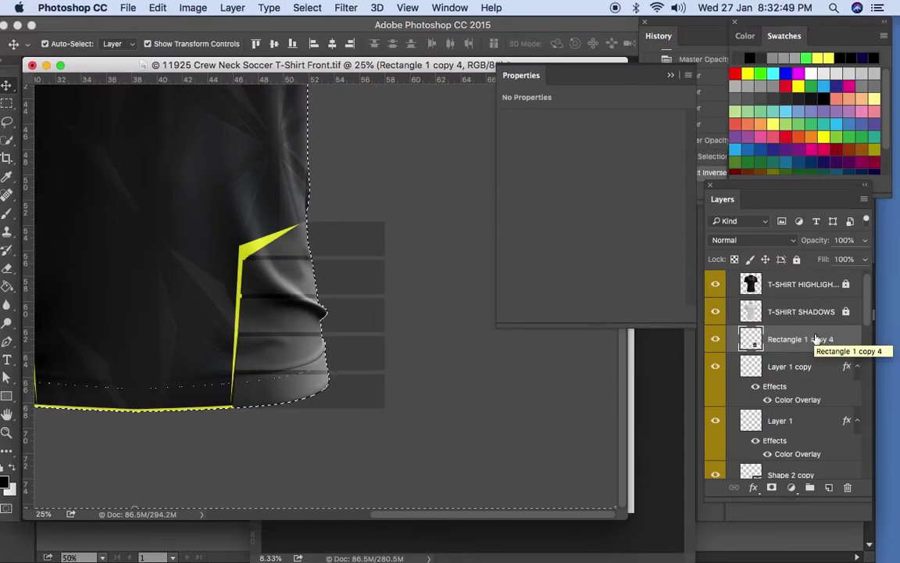
# Browse the Select menu and close it without applying anything.
pyautogui.click(307, 9)
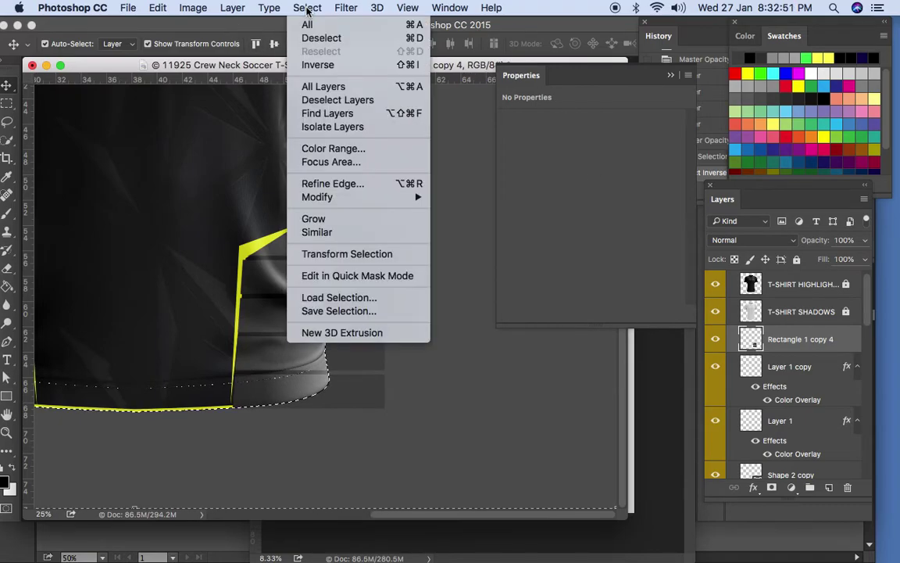
pyautogui.moveTo(379, 202)
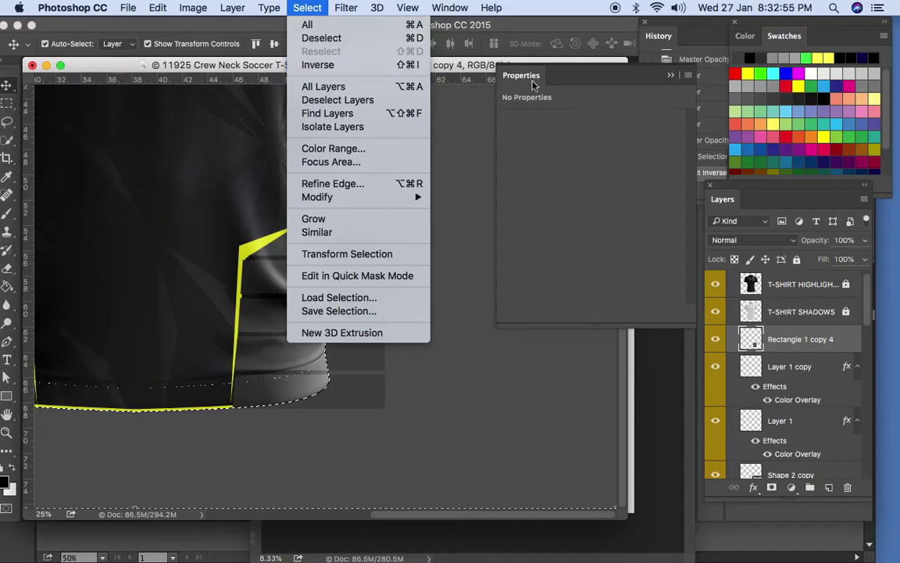
pyautogui.click(624, 87)
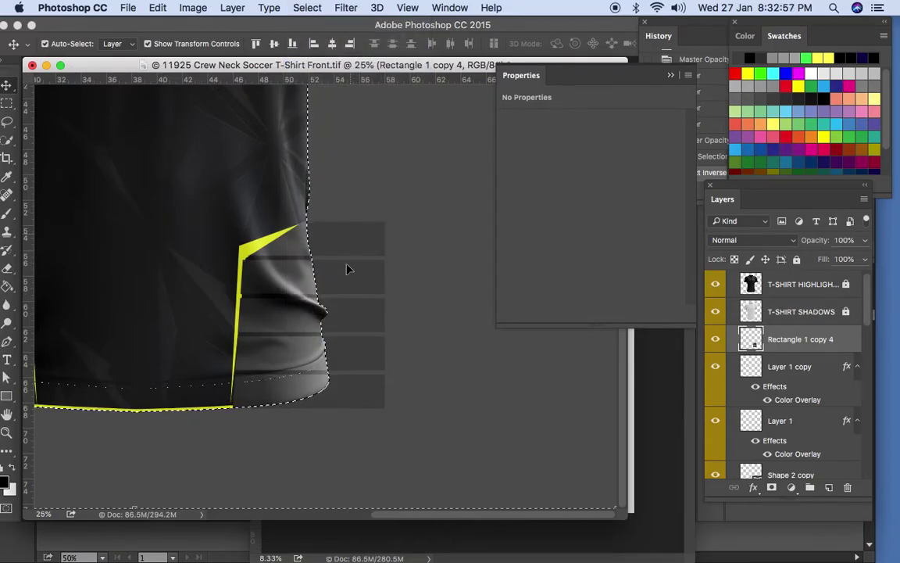
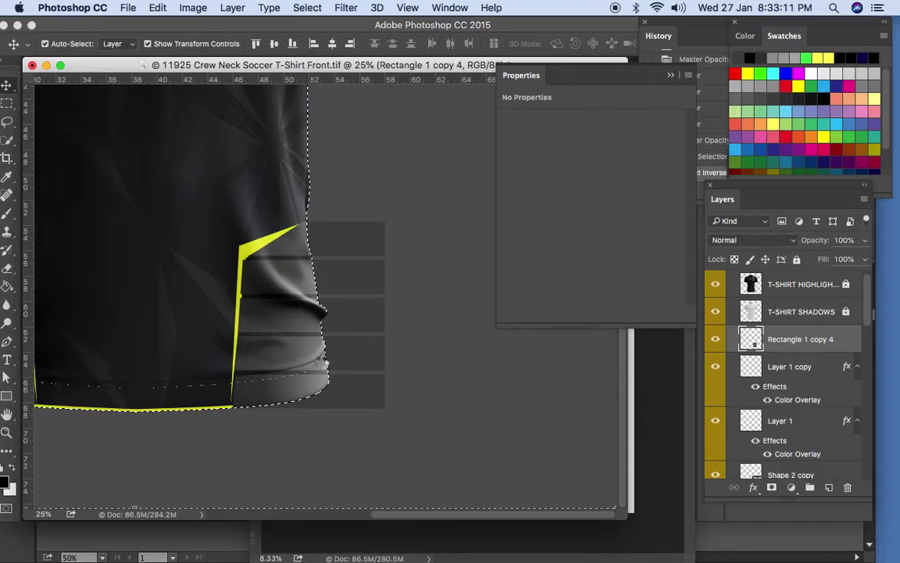
# Erase the grey bars beside the hem and move Rectangle 1 copy 4 into the SMART group.
pyautogui.moveTo(354, 291); pyautogui.dragTo(348, 328)
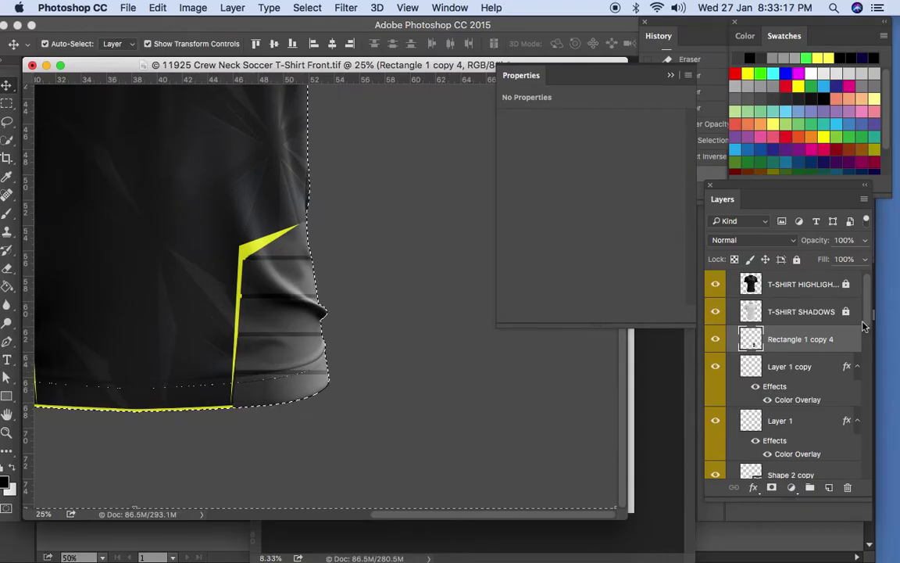
pyautogui.scroll(-1, 846, 334)
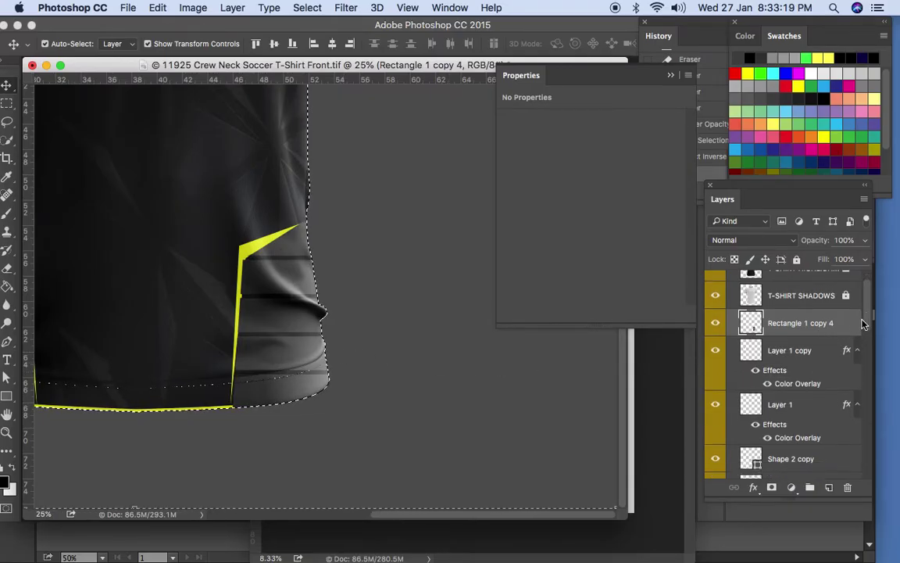
pyautogui.moveTo(841, 329); pyautogui.dragTo(838, 424)
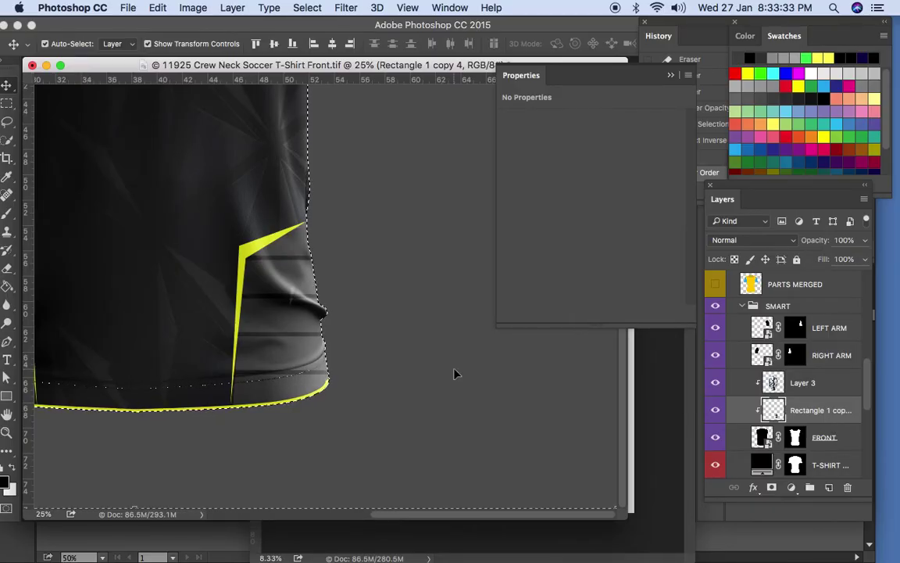
# Deselect, nudge Shape 2 one pixel right, and make the BACKGROUND layer active.
pyautogui.press('cmd+d')
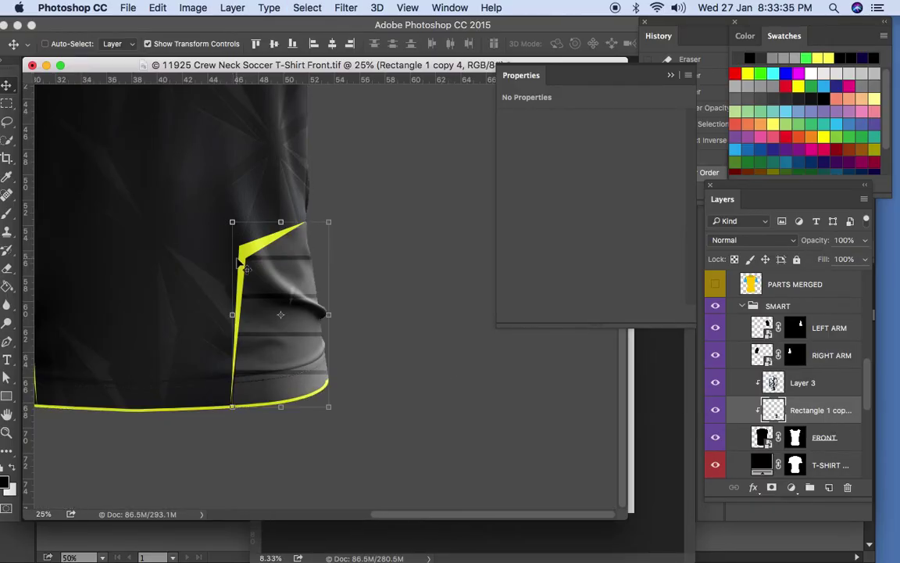
pyautogui.click(262, 258)
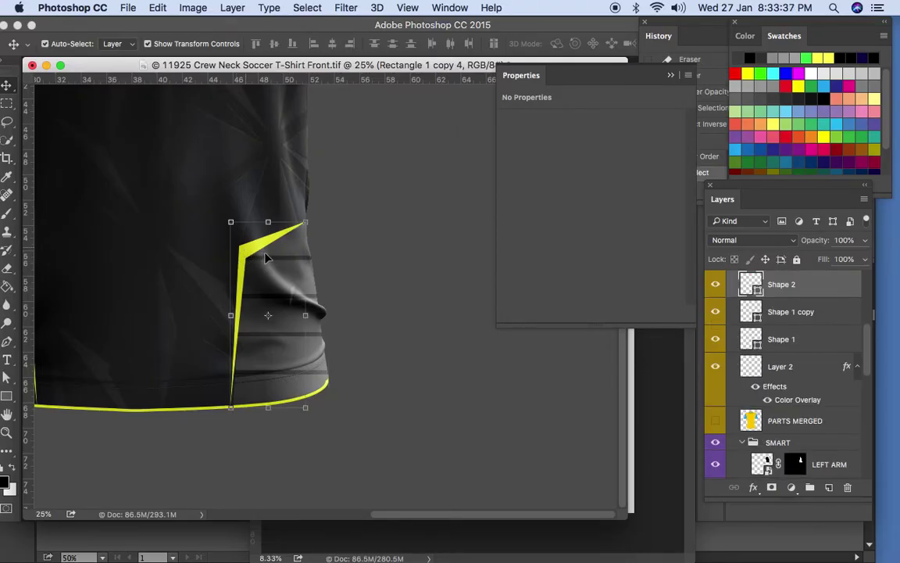
pyautogui.press('Right')
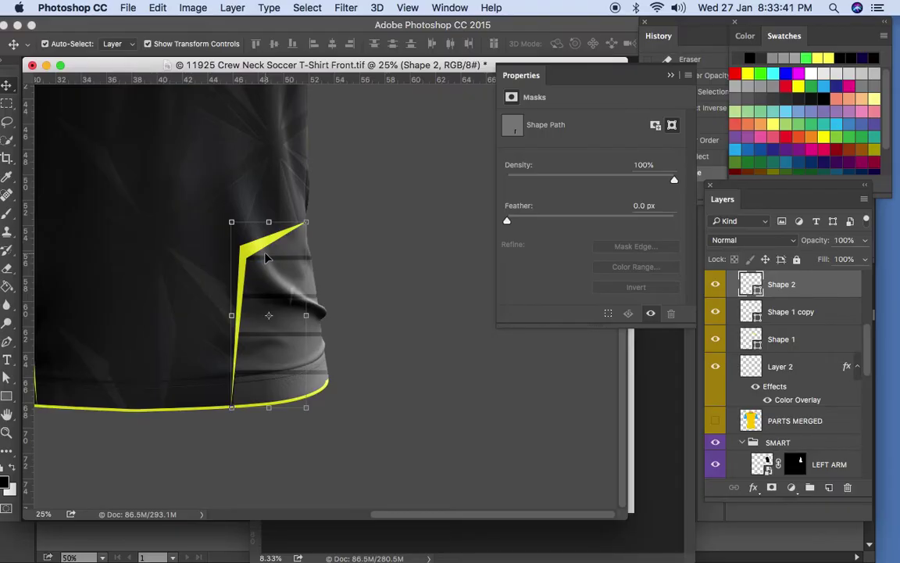
pyautogui.press('super+h')
pyautogui.click(438, 328)
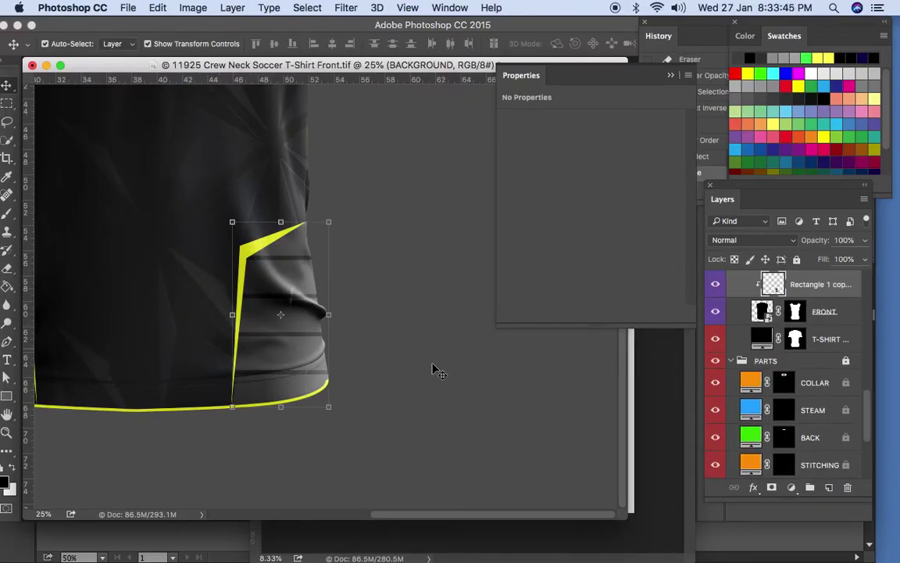
# Duplicate the hem accent, move it to the lower-left side, and flip it horizontally.
pyautogui.press('super+z')
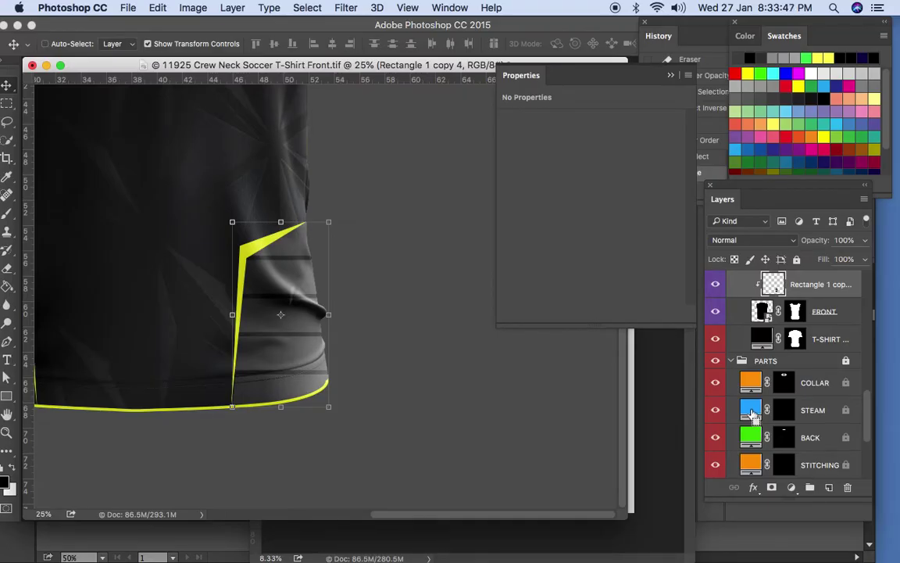
pyautogui.press('super+j')
pyautogui.press('super+minus')
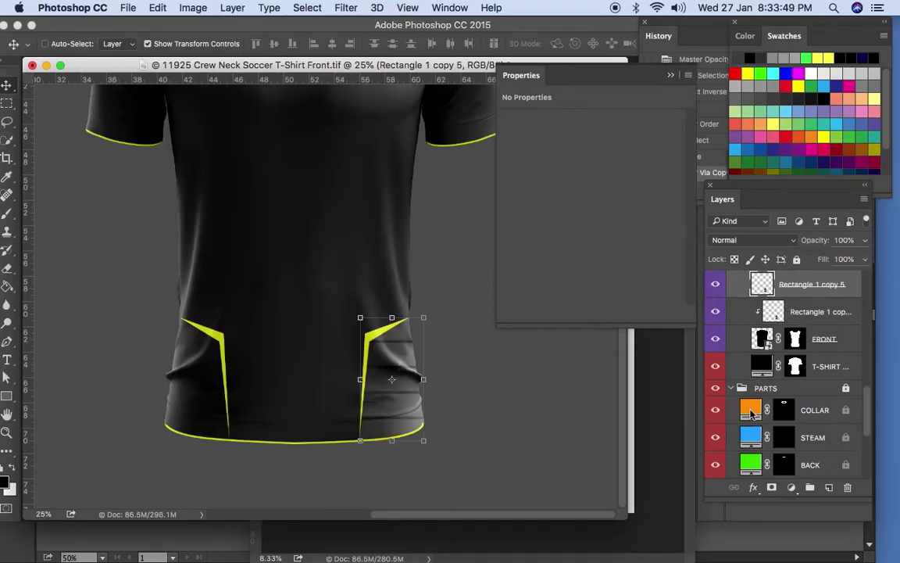
pyautogui.press('super+minus')
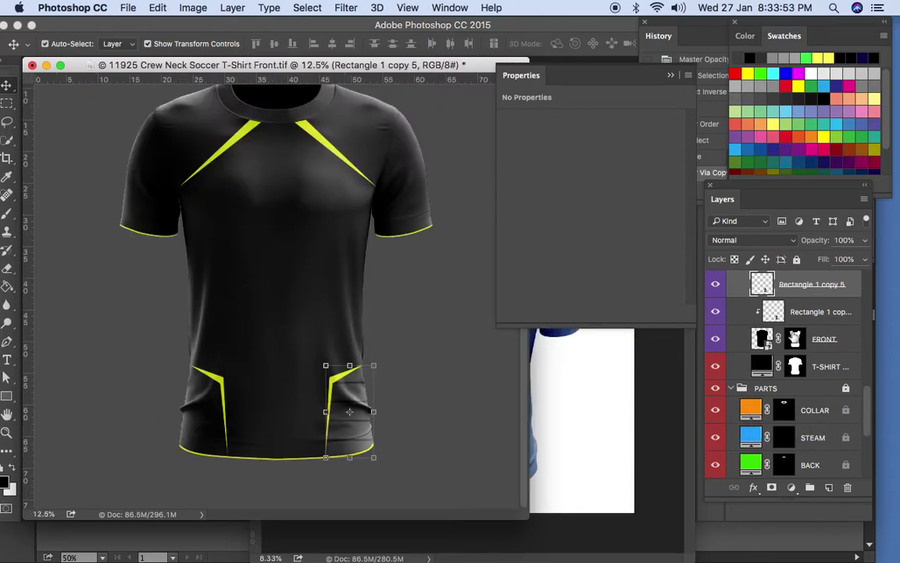
pyautogui.moveTo(359, 393); pyautogui.dragTo(200, 411)
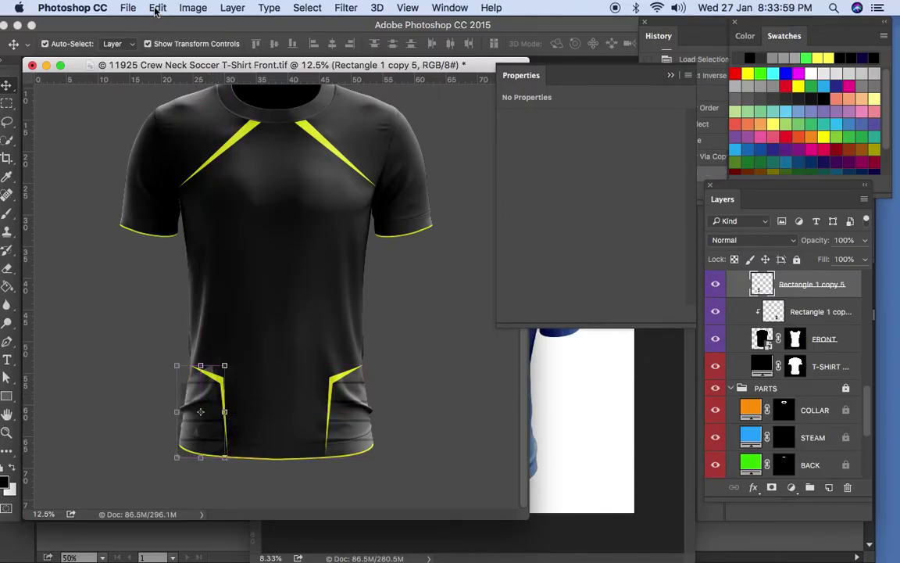
pyautogui.click(157, 8)
pyautogui.moveTo(227, 307)
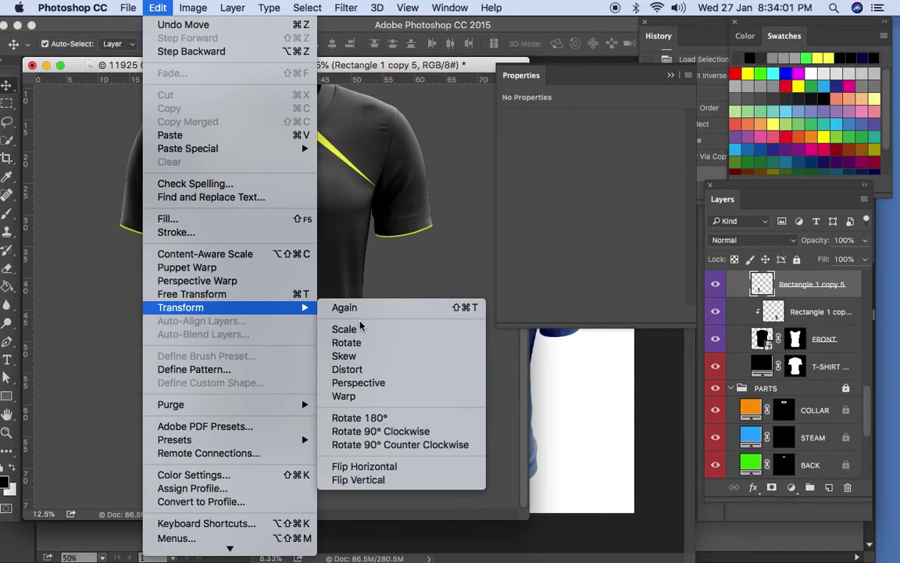
pyautogui.click(364, 466)
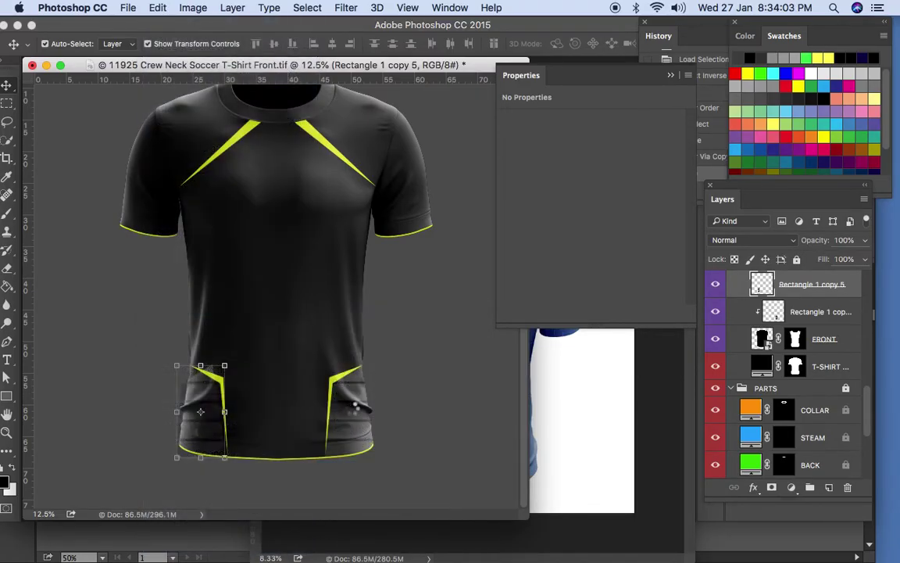
# Zoom in on the lower-left accent and nudge it right and up into place.
pyautogui.press('z')
pyautogui.moveTo(215, 412); pyautogui.dragTo(272, 437)
pyautogui.press('v')
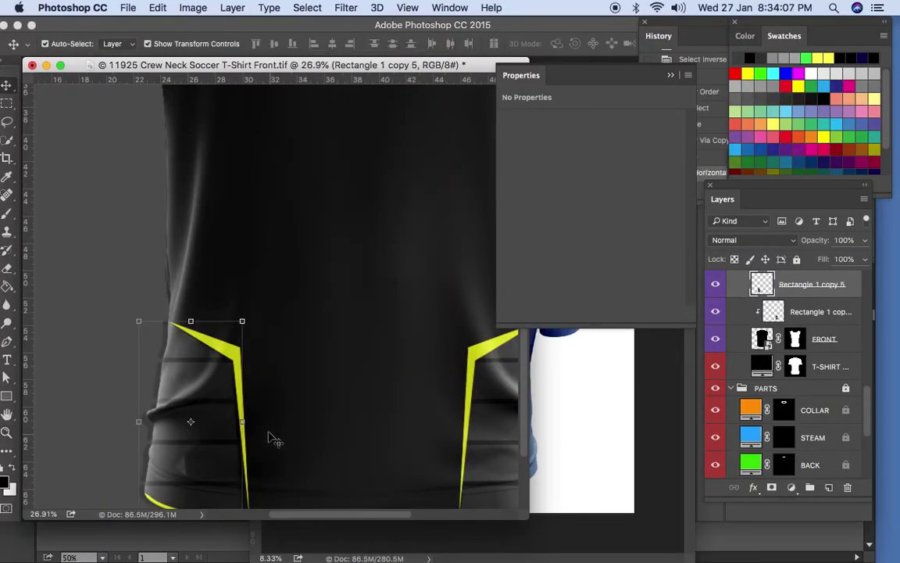
pyautogui.hotkey('shift', 'Right')
pyautogui.hotkey('shift', 'Right')
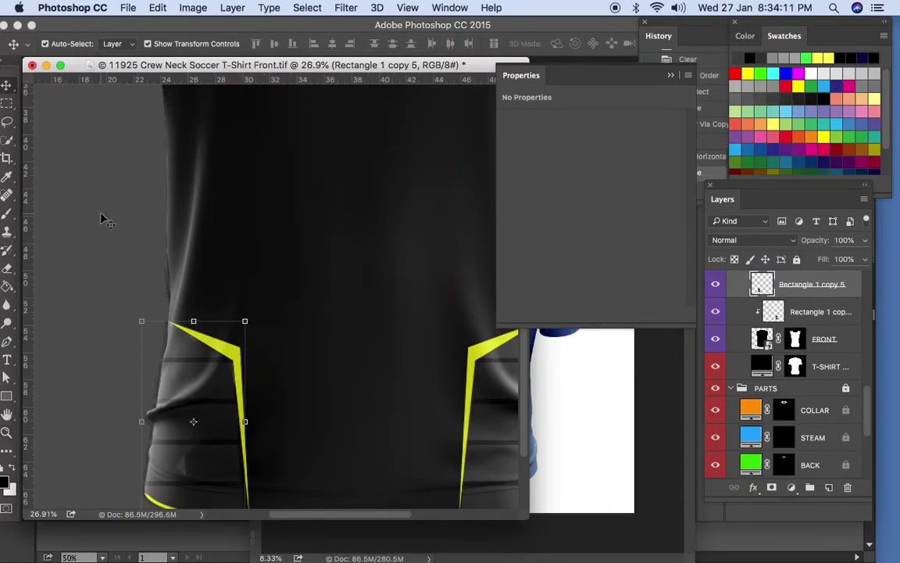
pyautogui.hotkey('shift', 'Right')
pyautogui.hotkey('shift', 'Right')
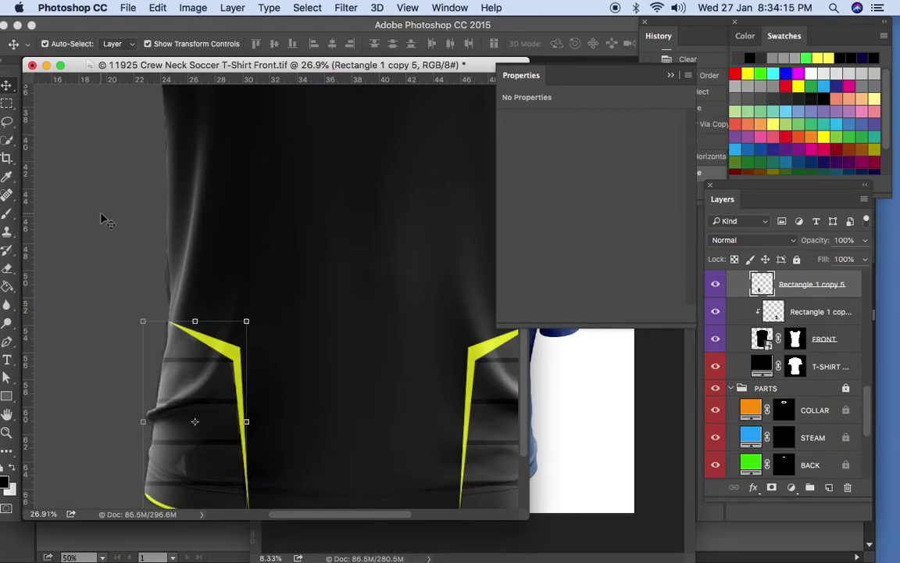
pyautogui.hotkey('shift', 'Up')
pyautogui.hotkey('shift', 'Up')
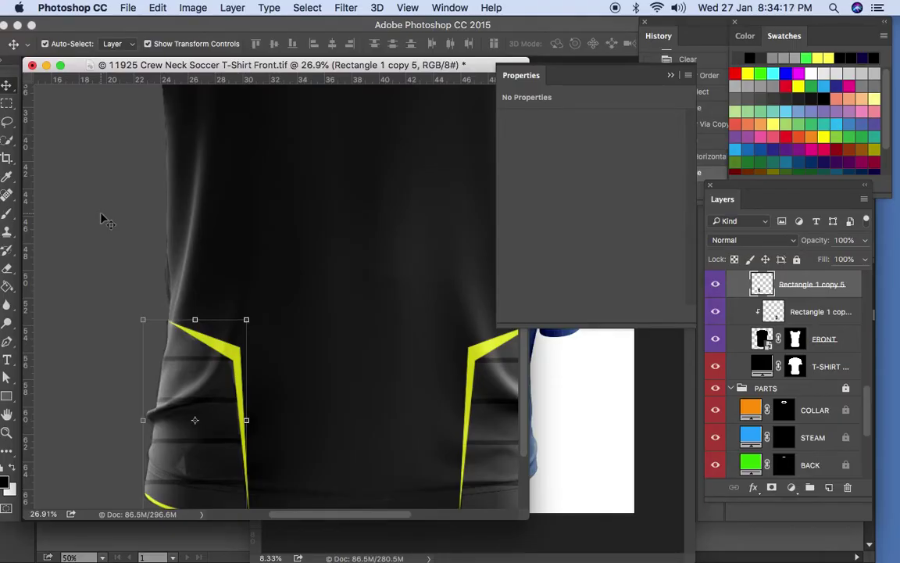
pyautogui.hotkey('shift', 'Right')
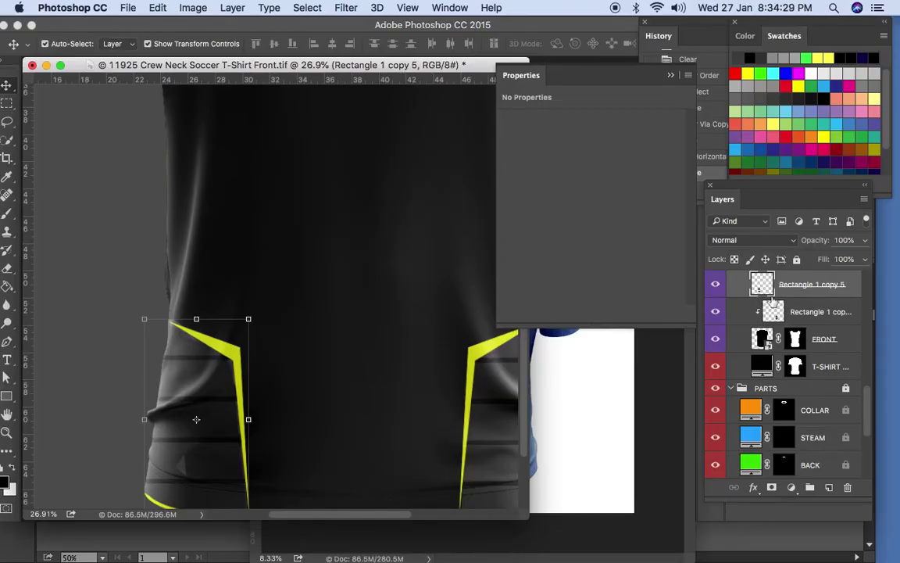
# Clip Rectangle 1 copy 5 to the layer below, fit the shirt on screen, and deselect.
pyautogui.moveTo(763, 295); pyautogui.dragTo(764, 301)
pyautogui.keyDown('alt'); pyautogui.click(764, 303); pyautogui.keyUp('alt')
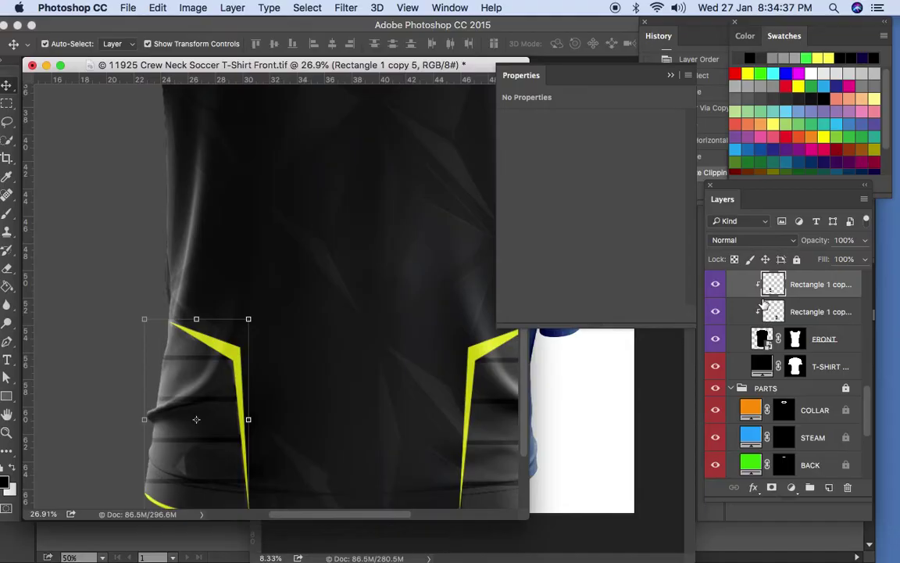
pyautogui.press('a')
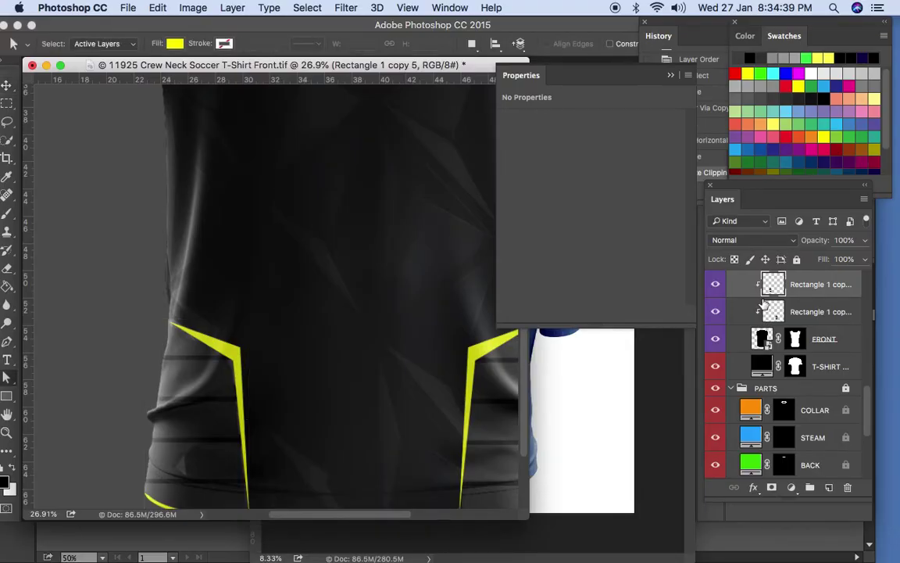
pyautogui.press('super+0')
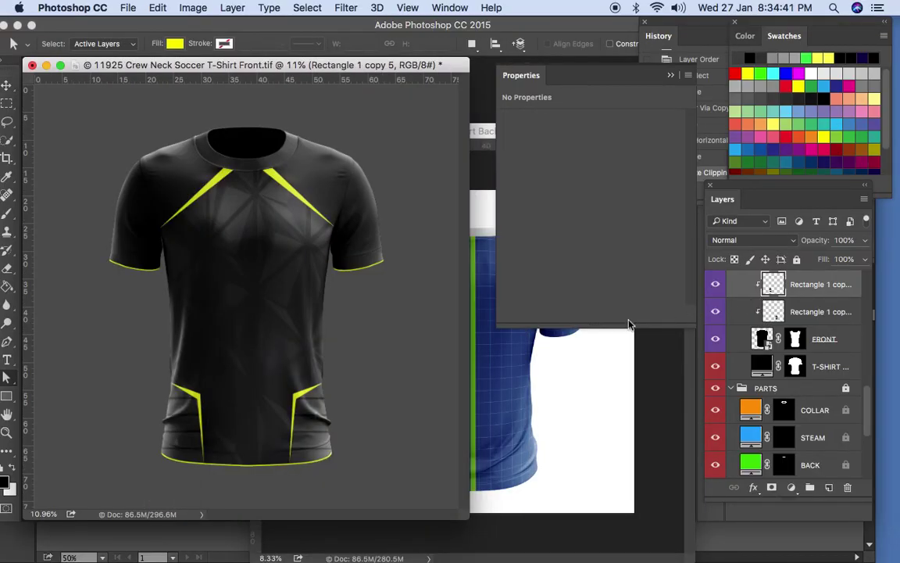
pyautogui.click(375, 325)
pyautogui.press('v')
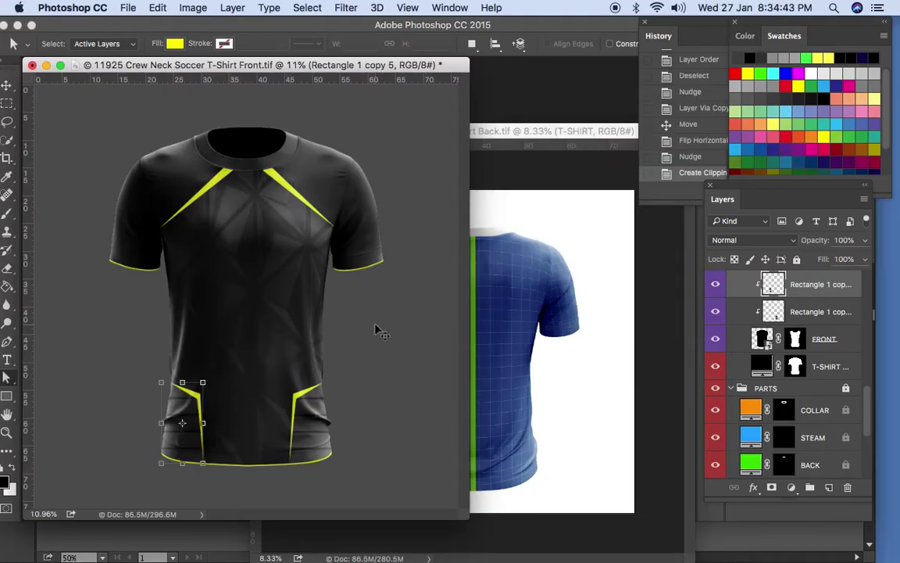
pyautogui.click(375, 325)
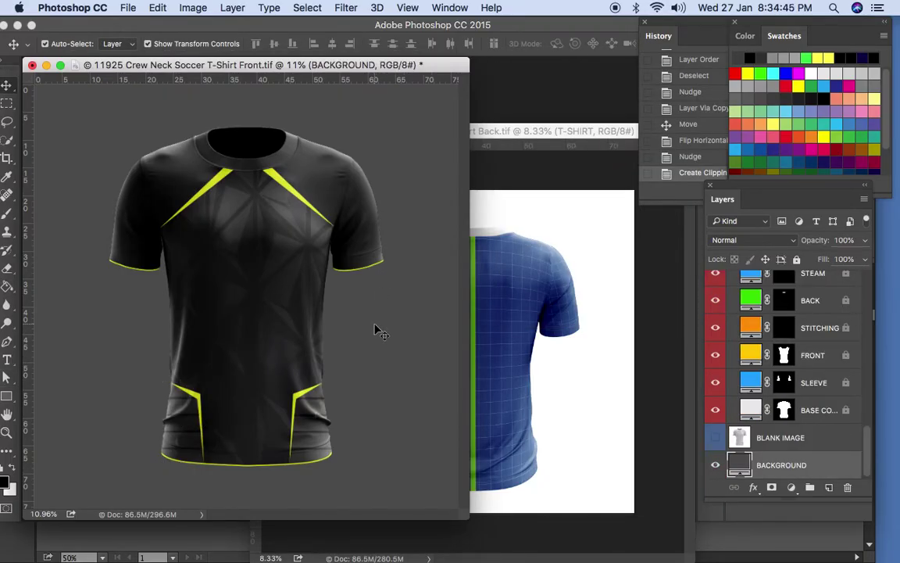
# Copy the CMD logo group from Illustrator and paste it into the Photoshop shirt document.
pyautogui.press('super+Tab')
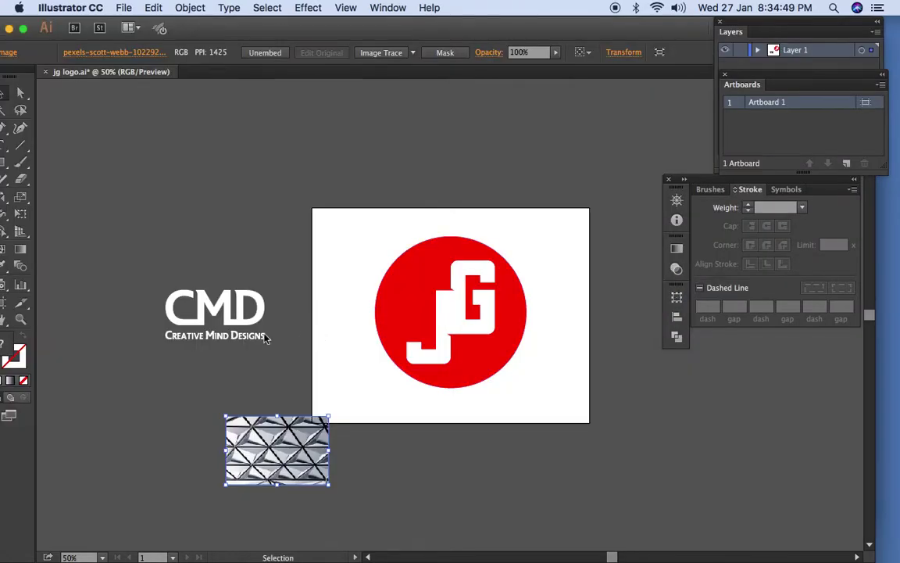
pyautogui.click(227, 301)
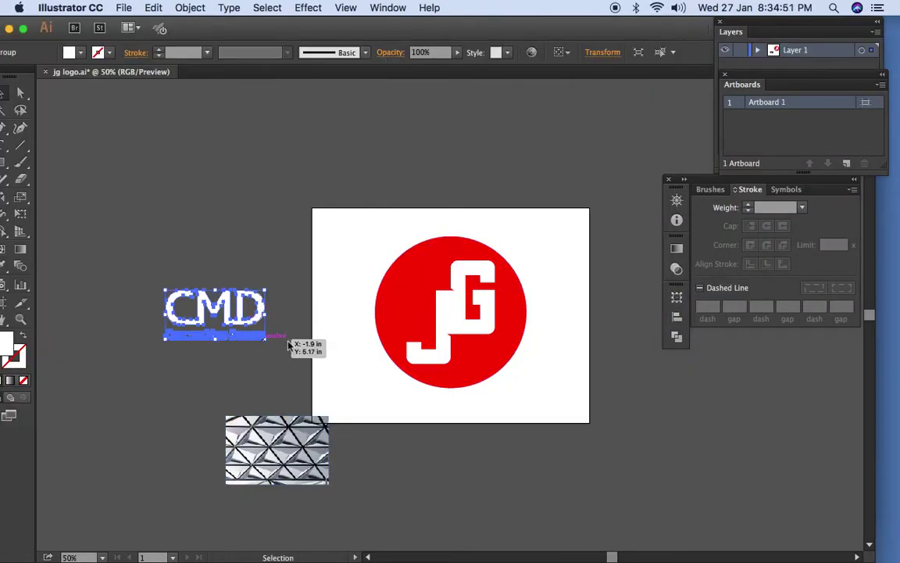
pyautogui.press('super+Tab')
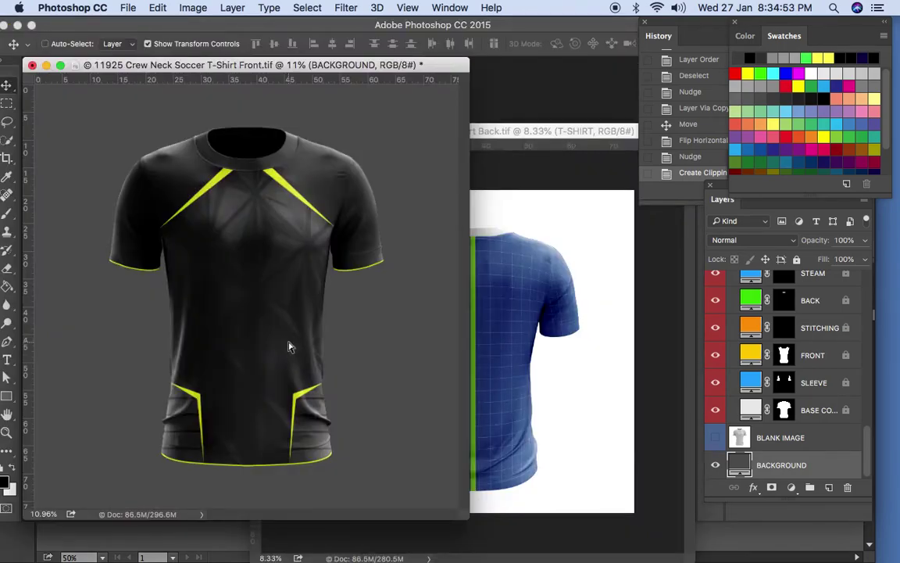
pyautogui.press('super+v')
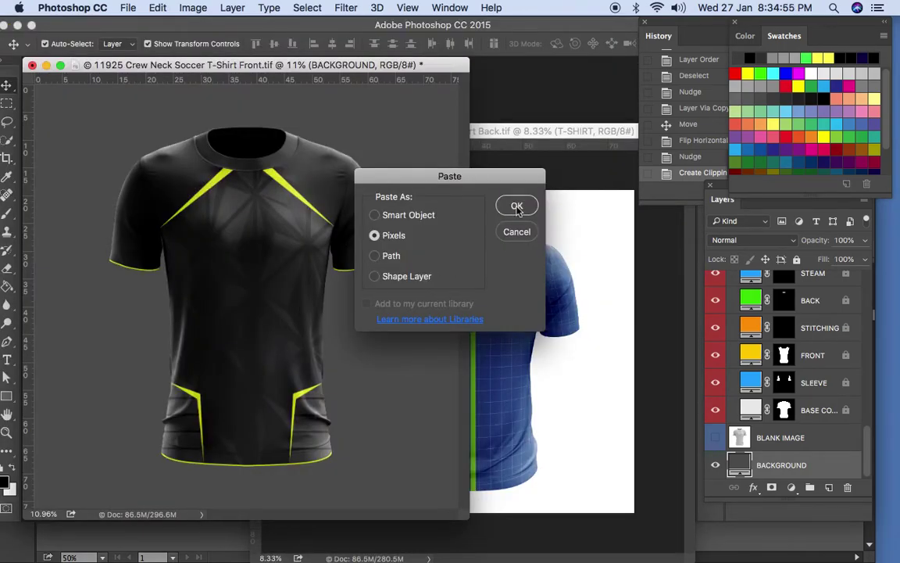
# Paste the CMD logo as pixels, enlarge it across the chest, and place Layer 4 below RIGHT ARM, higher up.
pyautogui.click(517, 207)
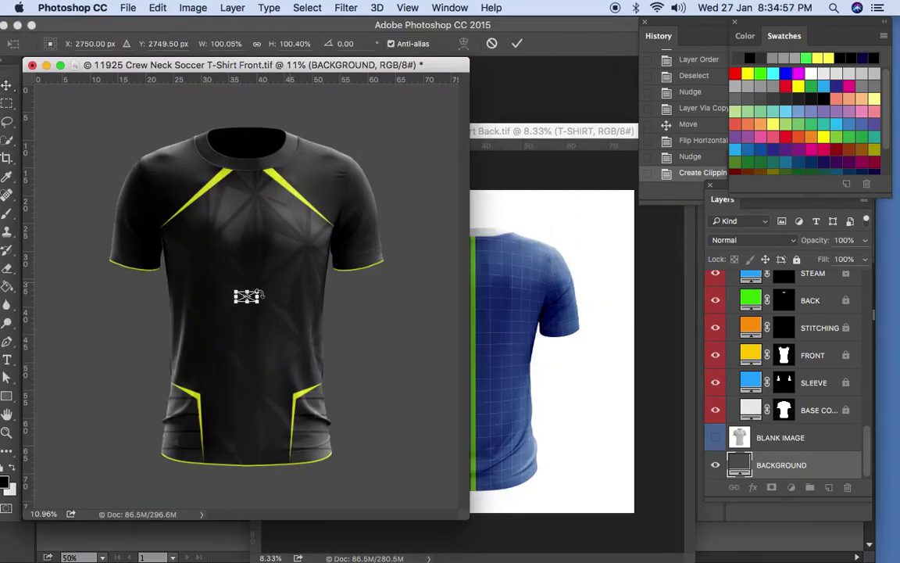
pyautogui.moveTo(259, 289); pyautogui.dragTo(298, 270)
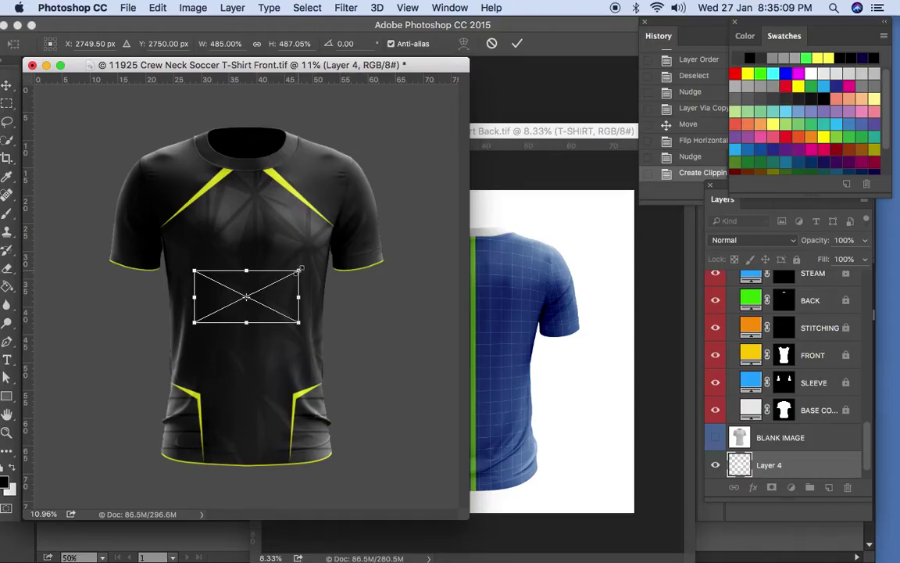
pyautogui.press('Return')
pyautogui.moveTo(751, 465); pyautogui.dragTo(767, 348)
pyautogui.moveTo(773, 461); pyautogui.dragTo(771, 459)
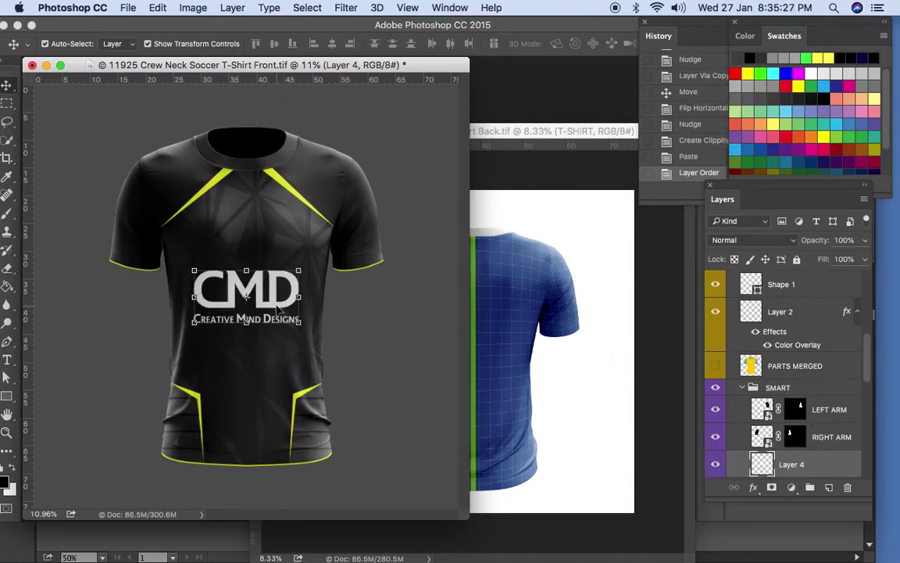
pyautogui.moveTo(280, 307); pyautogui.dragTo(280, 270)
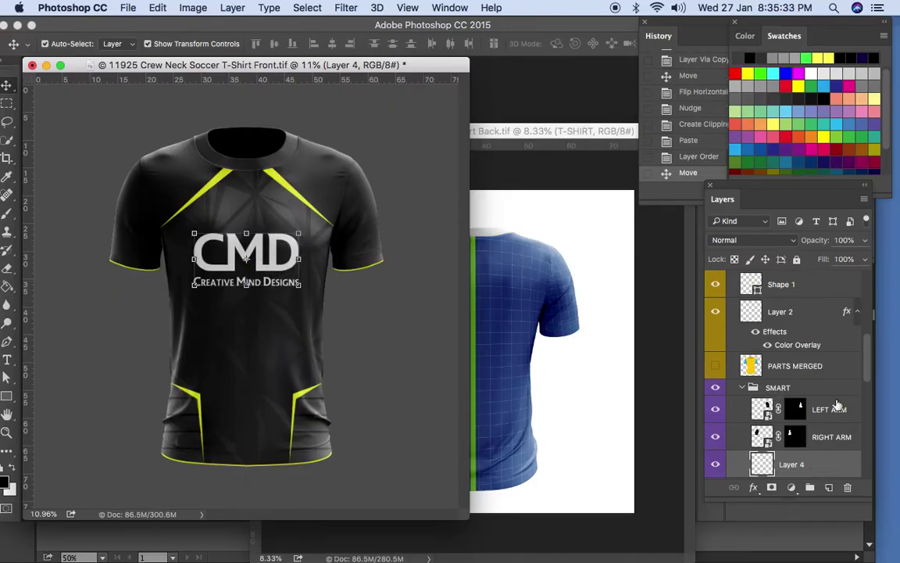
# Paste the lime colour overlay layer style onto the CMD logo's Layer 4.
pyautogui.scroll(2, 869, 357)
pyautogui.scroll(5, 869, 347)
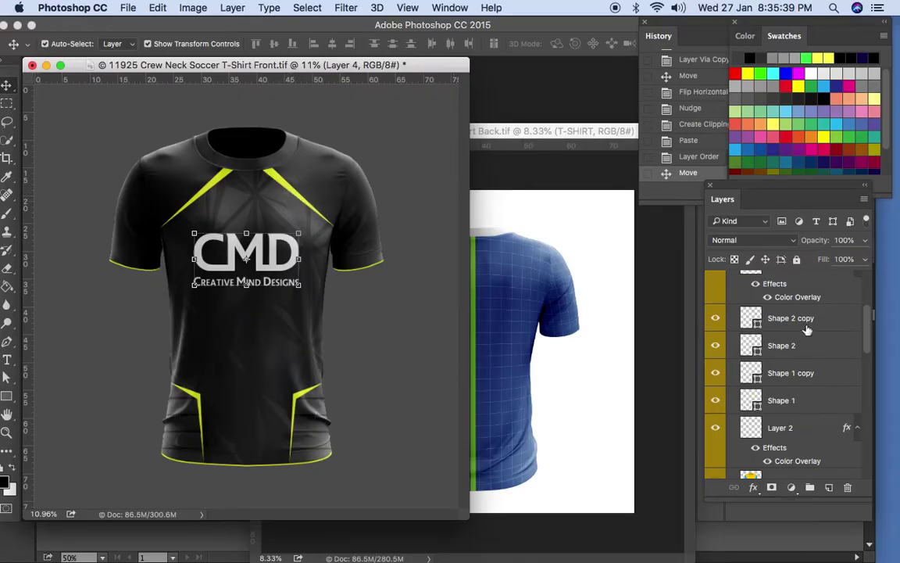
pyautogui.moveTo(872, 327); pyautogui.dragTo(869, 323)
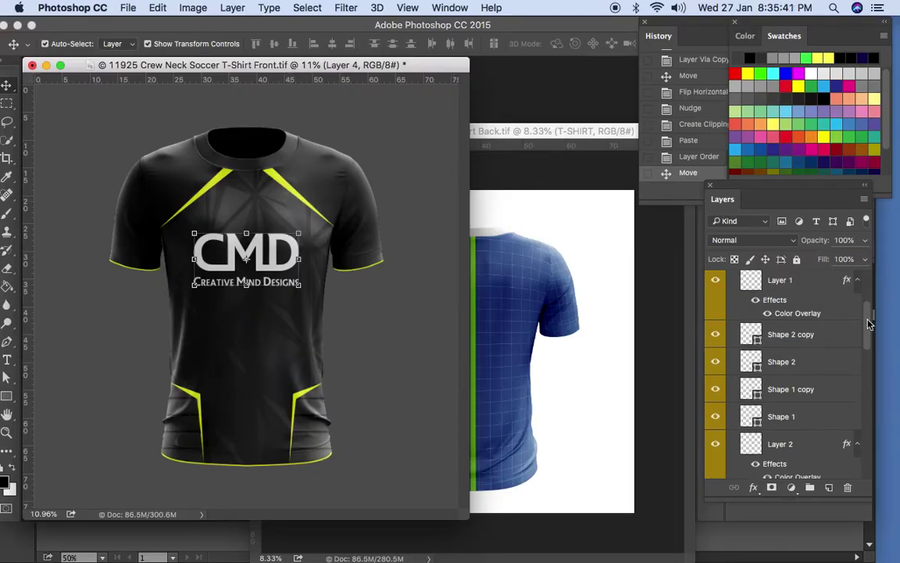
pyautogui.click(810, 295)
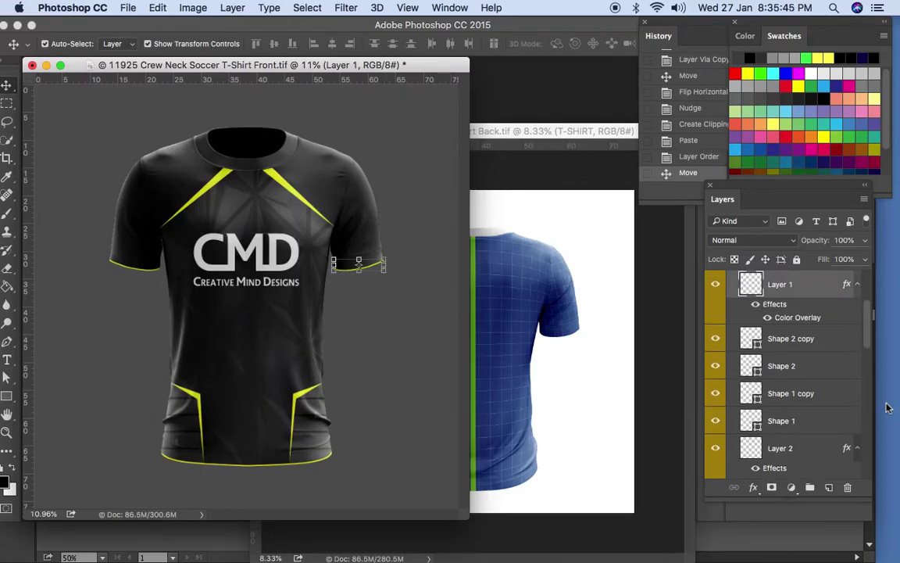
pyautogui.moveTo(870, 341); pyautogui.dragTo(875, 381)
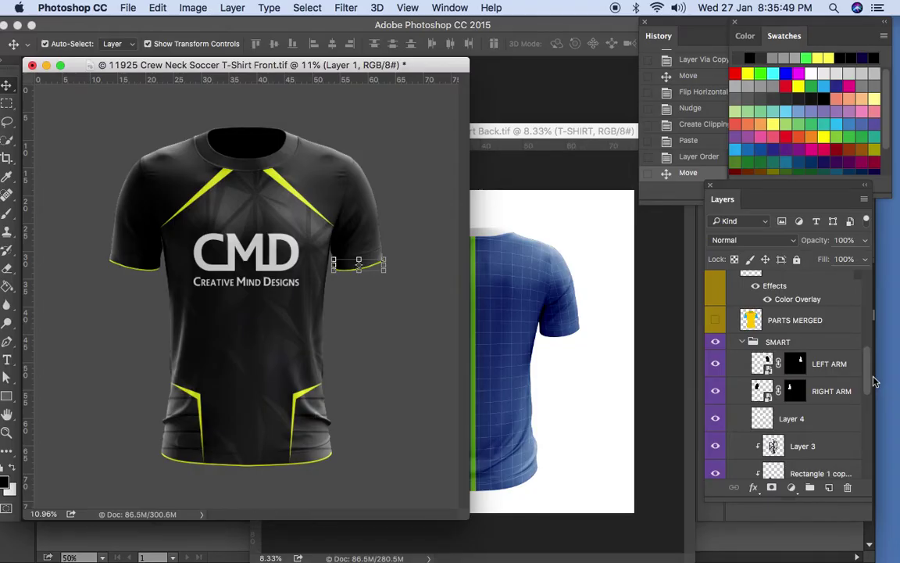
pyautogui.moveTo(875, 381); pyautogui.dragTo(871, 391)
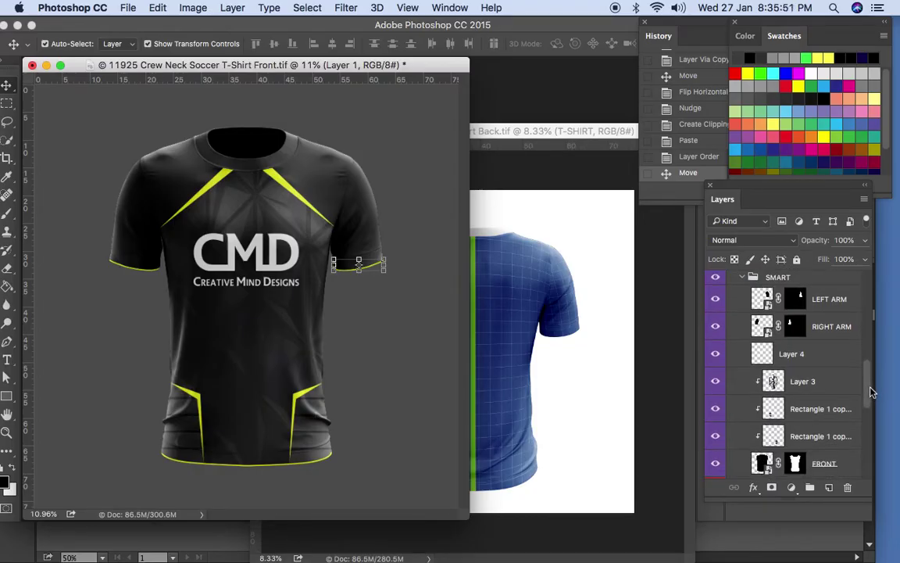
pyautogui.click(826, 362)
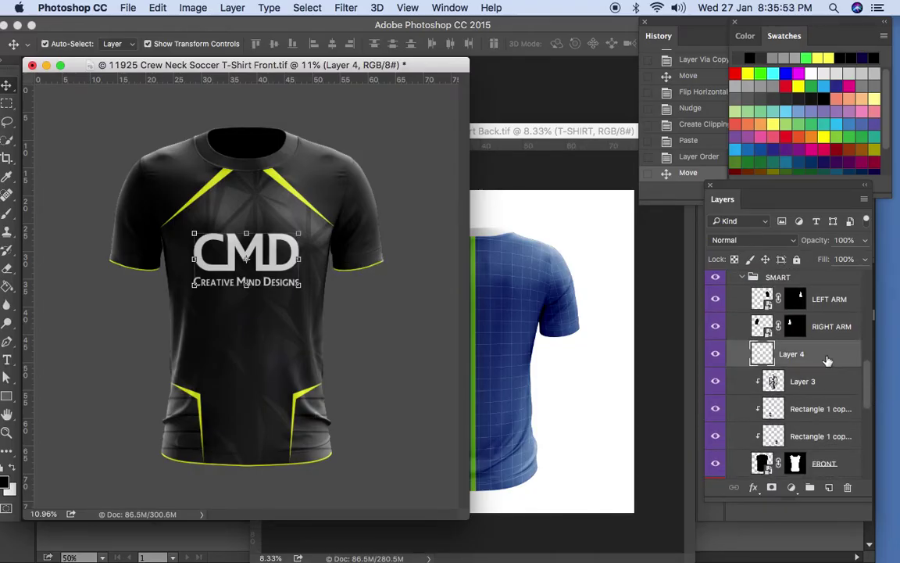
pyautogui.rightClick(829, 359)
pyautogui.scroll(-5, 753, 513)
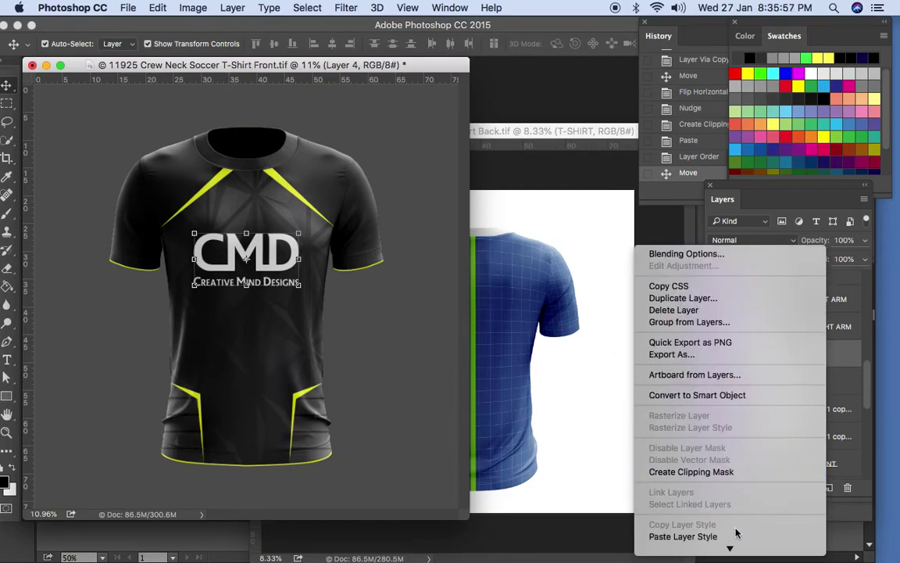
pyautogui.click(614, 315)
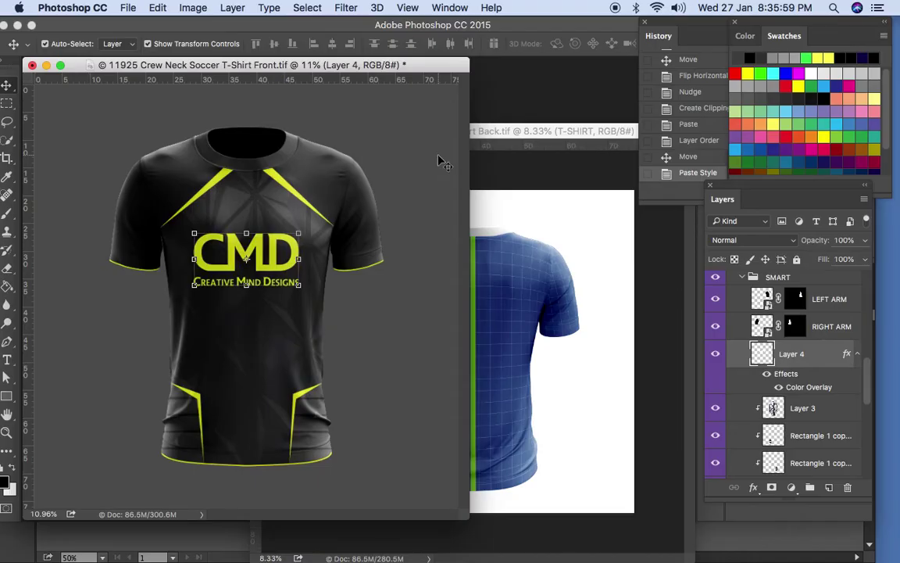
# Select the red JG logo in Illustrator and return to Photoshop.
pyautogui.press('a')
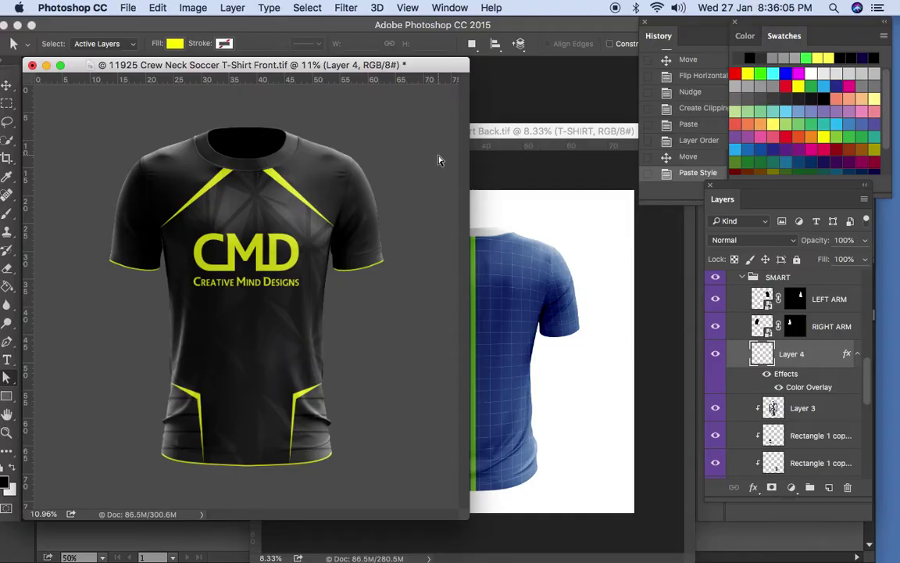
pyautogui.press('super+Tab')
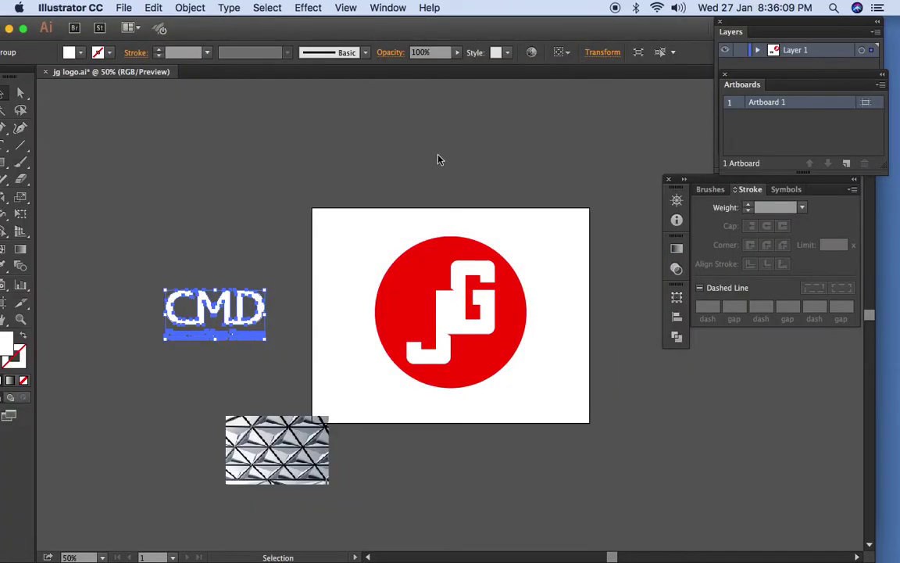
pyautogui.click(420, 290)
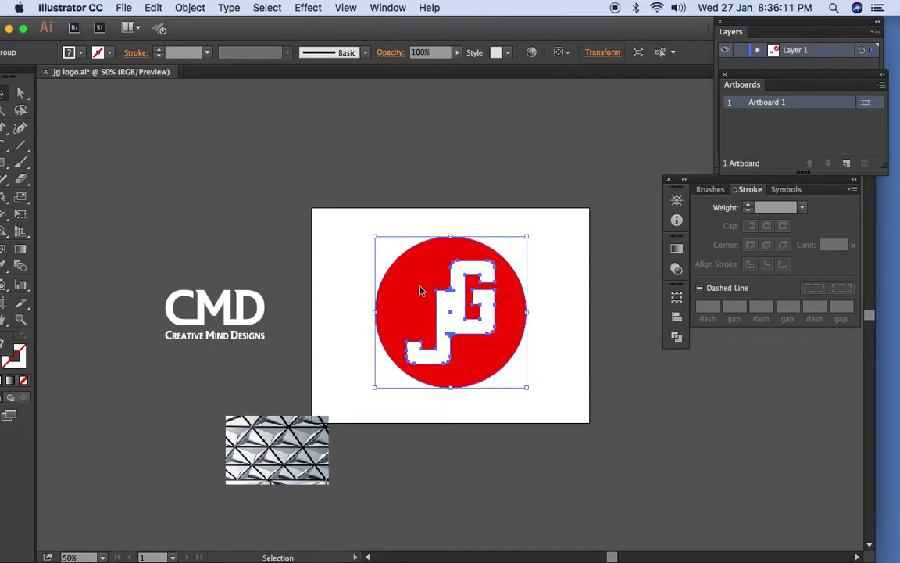
pyautogui.press('super+Tab')
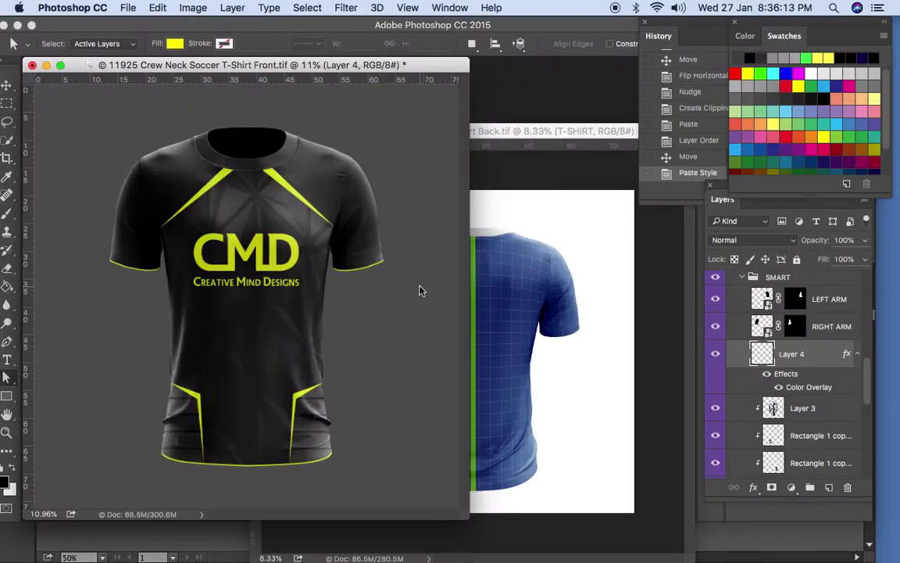
# Paste the JG logo as pixels, commit it, and zoom in on the shirt.
pyautogui.press('super+v')
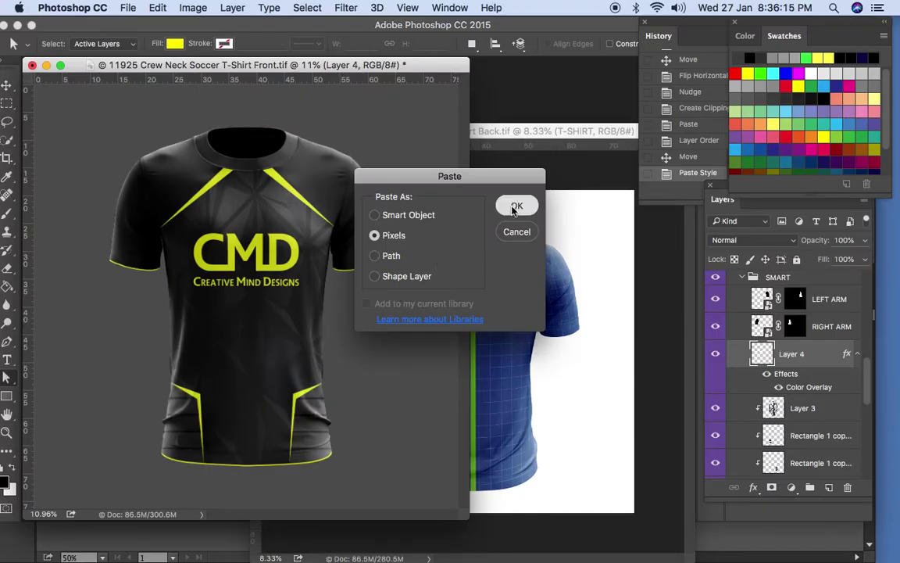
pyautogui.press('Return')
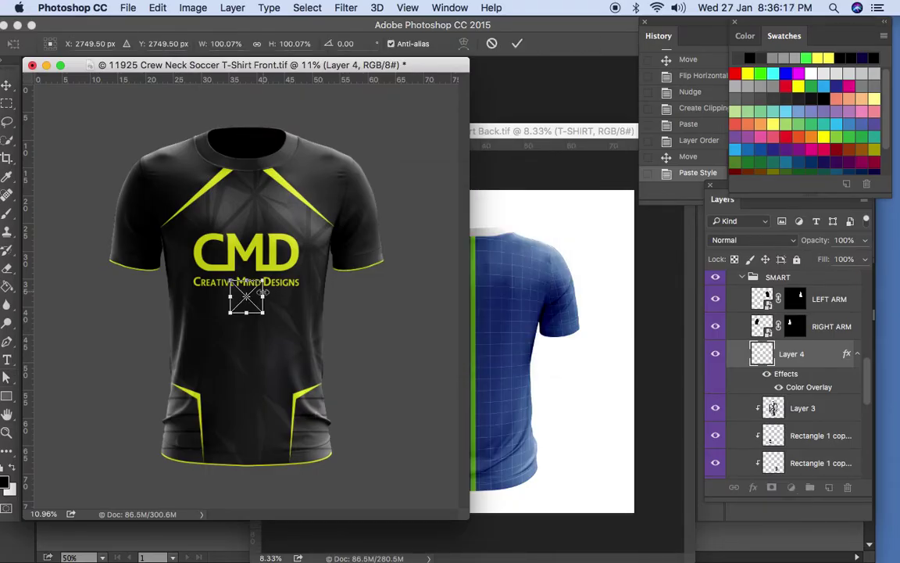
pyautogui.press('Return')
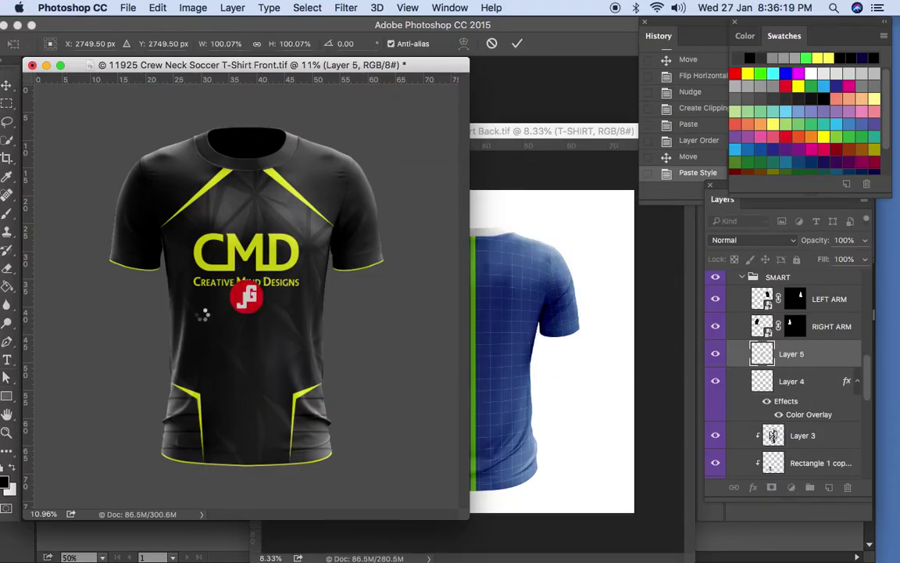
pyautogui.press('z')
pyautogui.click(178, 266)
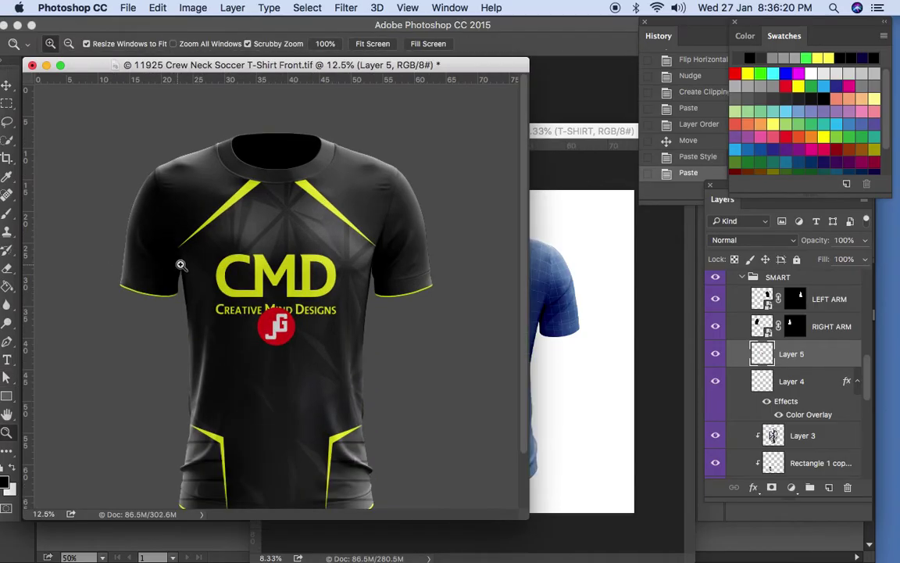
pyautogui.click(214, 296)
pyautogui.press('v')
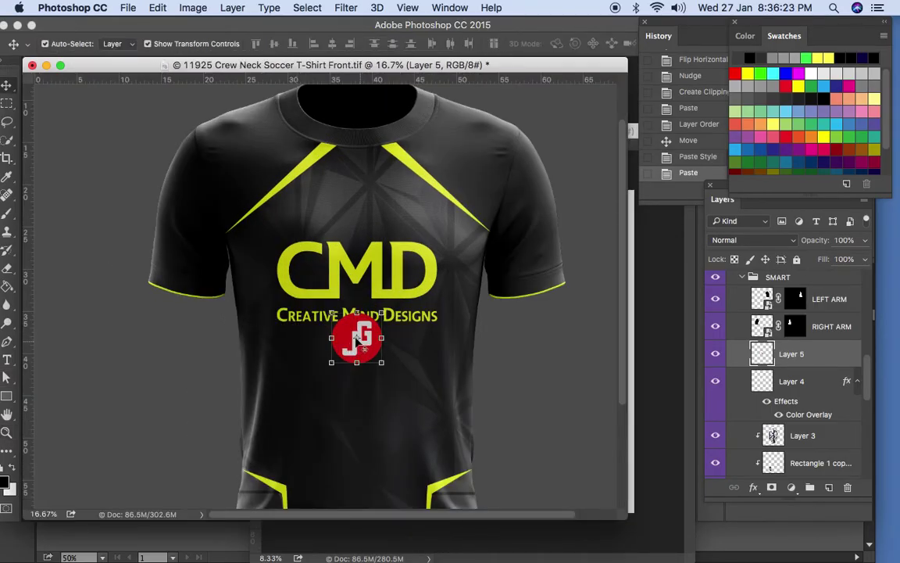
# Move the JG logo onto the left sleeve, tilt it slightly, and stack Layer 5 above RIGHT ARM.
pyautogui.moveTo(362, 327); pyautogui.dragTo(153, 216)
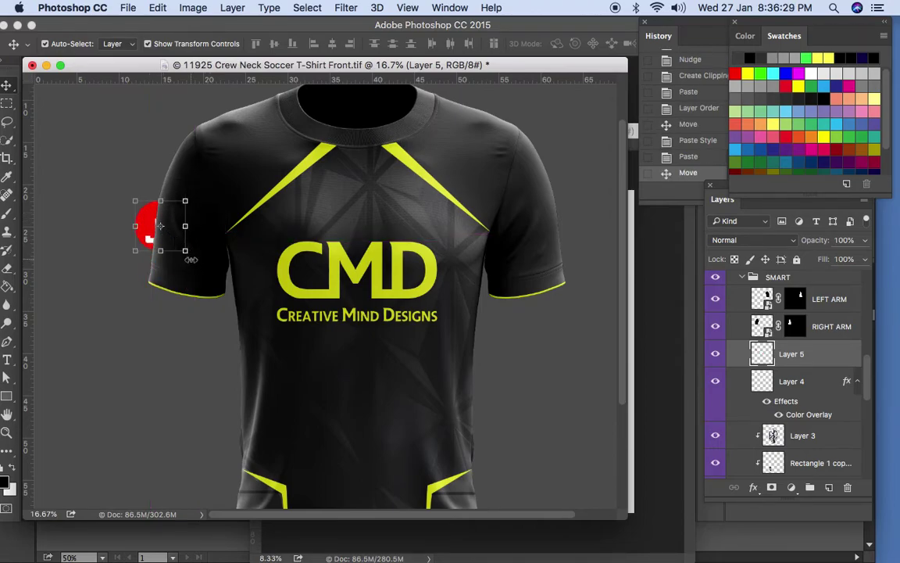
pyautogui.moveTo(188, 257)
pyautogui.mouseDown()
pyautogui.moveTo(185, 265)
pyautogui.moveTo(181, 243)
pyautogui.mouseUp()
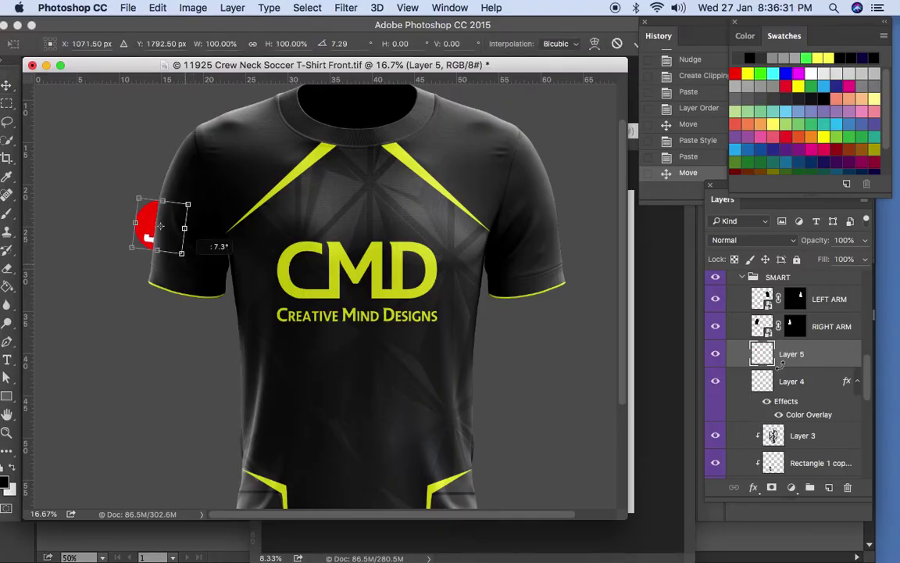
pyautogui.press('Return')
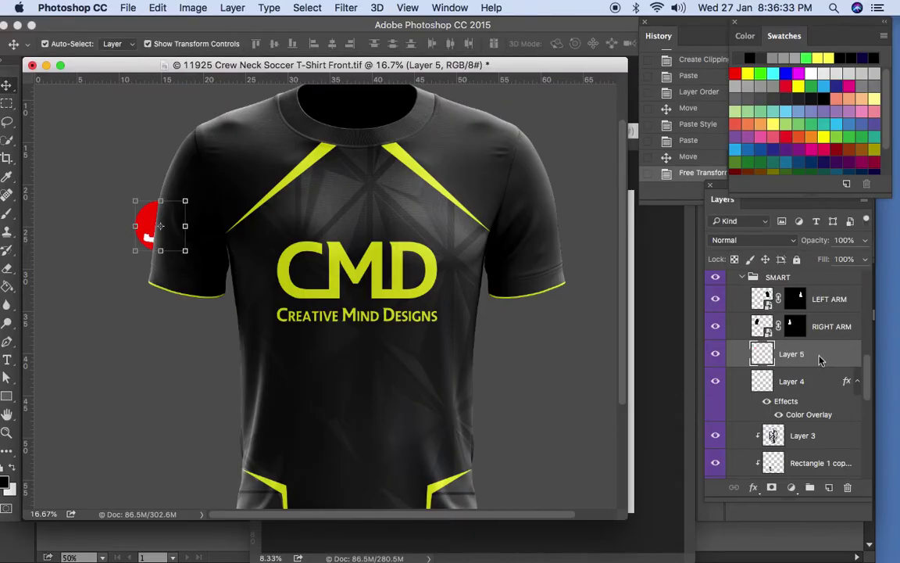
pyautogui.moveTo(820, 357); pyautogui.dragTo(823, 315)
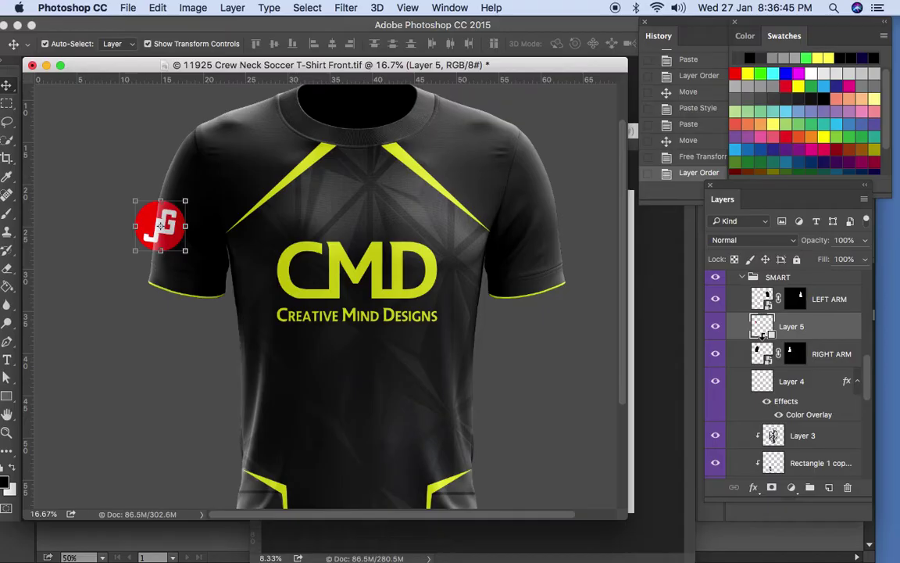
pyautogui.keyDown('alt'); pyautogui.click(762, 335); pyautogui.keyUp('alt')
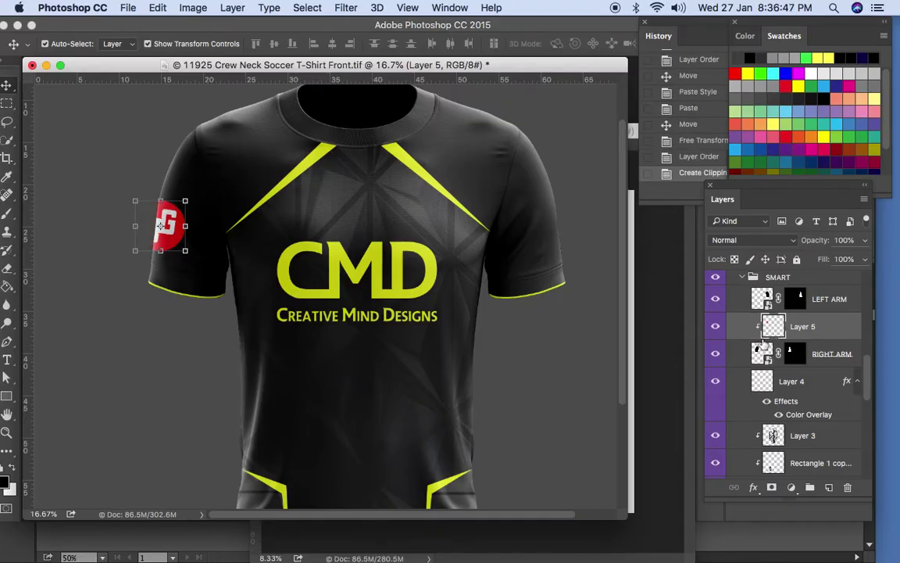
# Nudge the clipped JG logo slightly left on the sleeve and zoom out.
pyautogui.press('a')
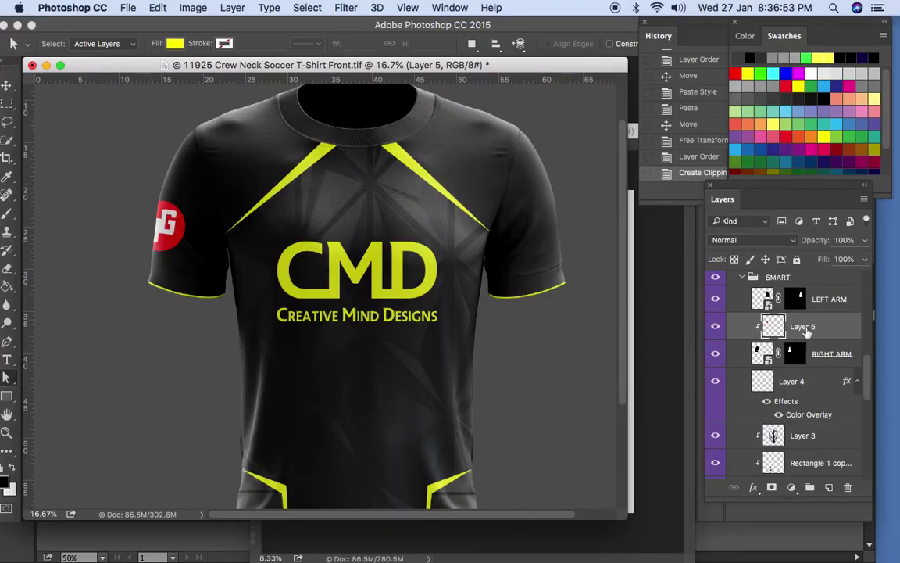
pyautogui.click(6, 86)
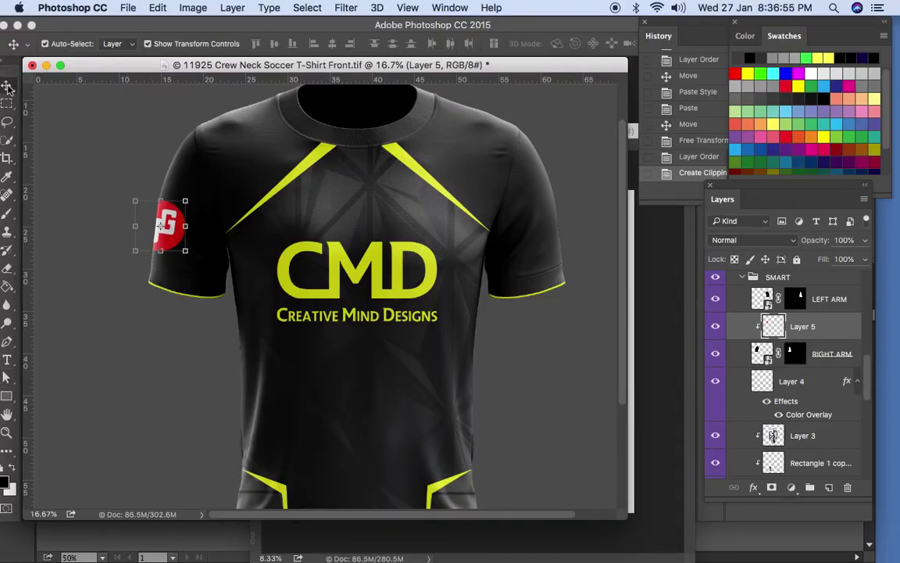
pyautogui.hotkey('shift', 'Left')
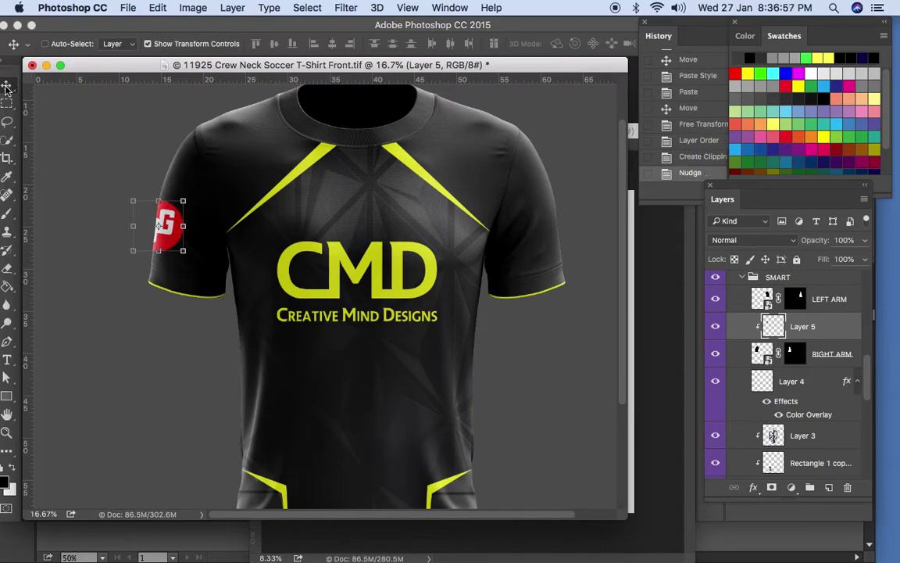
pyautogui.press('super+minus')
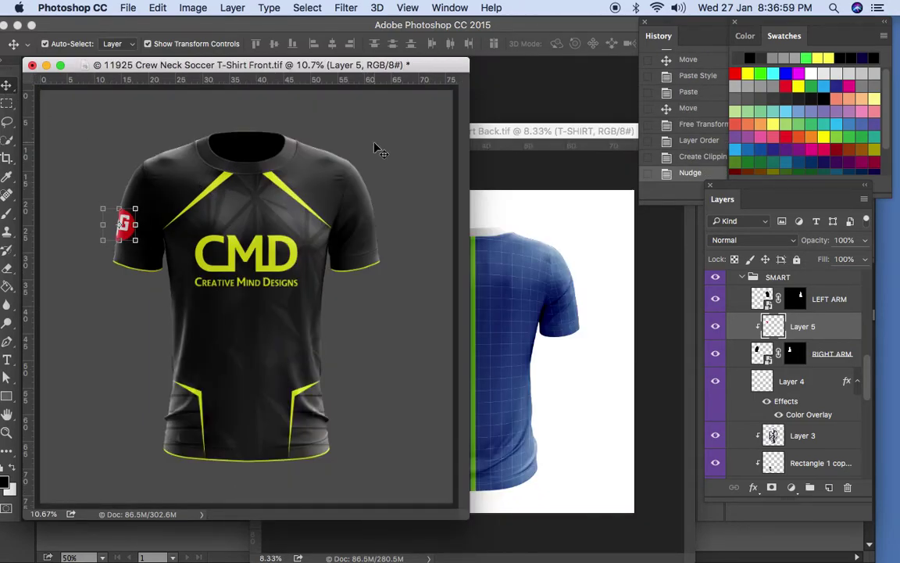
# Deselect the logo, hide the PARTS group, and bring T-Shirt Back.tif to the front.
pyautogui.click(340, 135)
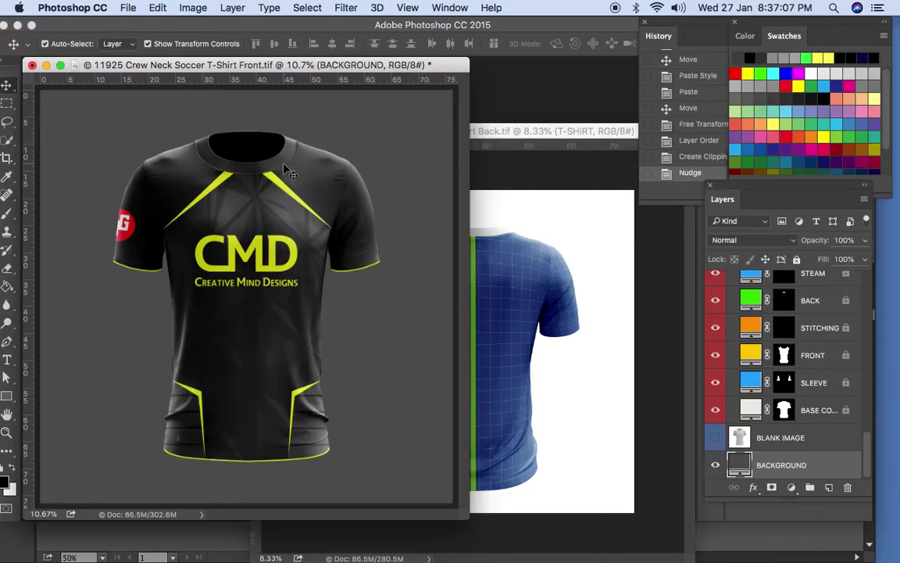
pyautogui.press('z')
pyautogui.moveTo(226, 137); pyautogui.dragTo(267, 145)
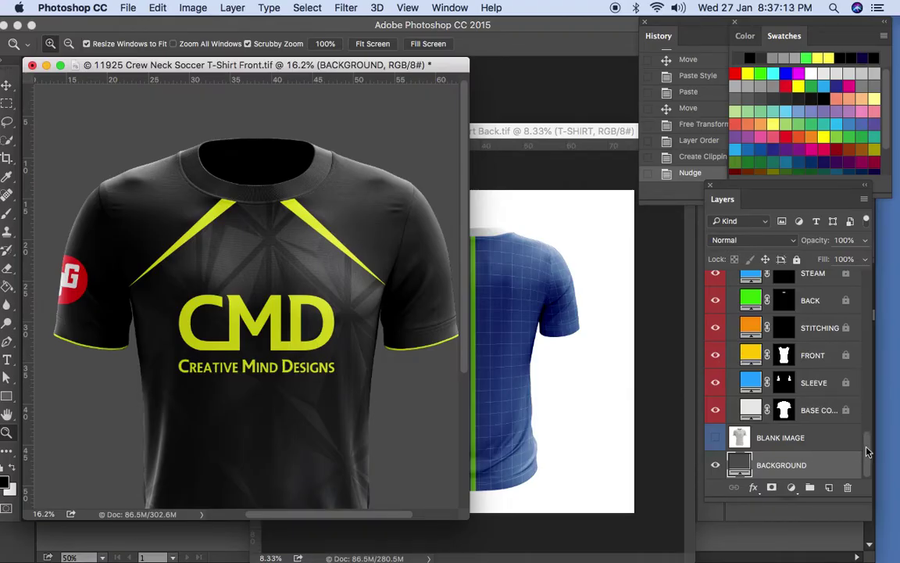
pyautogui.scroll(6, 789, 406)
pyautogui.scroll(-1, 726, 383)
pyautogui.click(714, 374)
pyautogui.press('a')
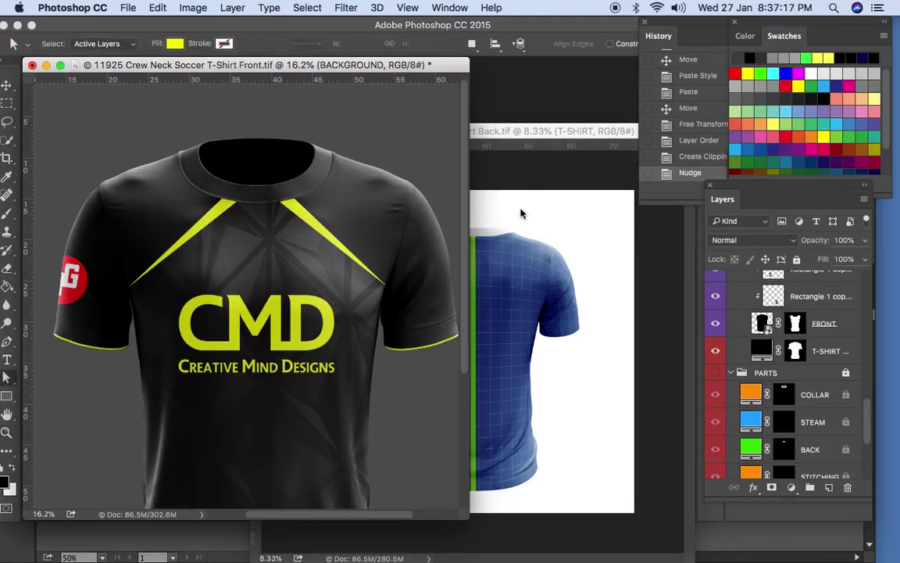
pyautogui.click(525, 141)
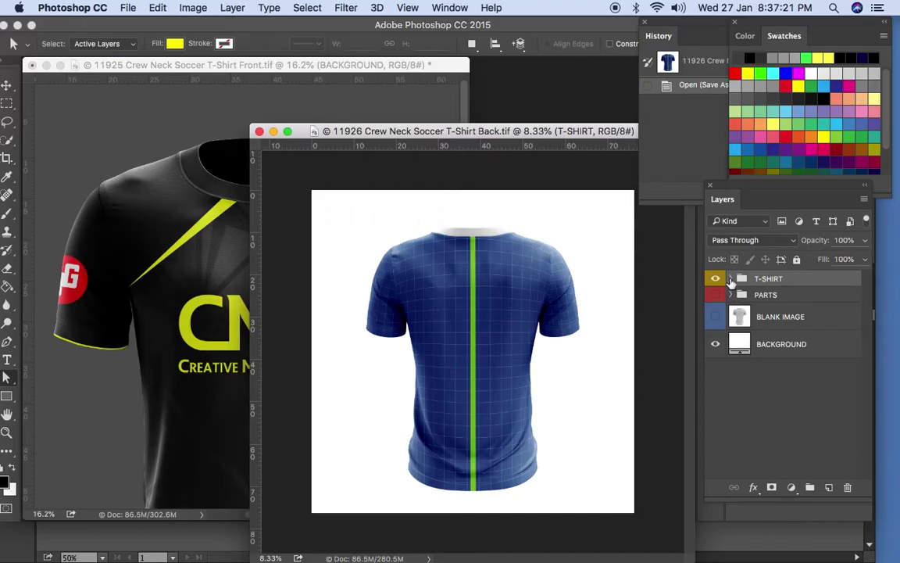
# Lock the T-SHIRT HIGHLIGHTS and T-SHIRT SHADOWS layers in the T-SHIRT group.
pyautogui.click(731, 279)
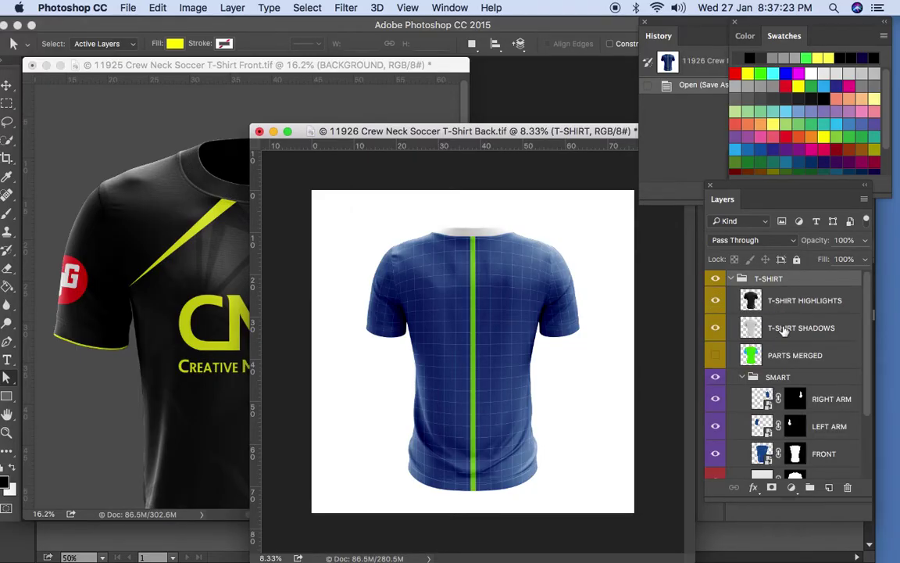
pyautogui.click(750, 300)
pyautogui.keyDown('shift'); pyautogui.click(751, 328); pyautogui.keyUp('shift')
pyautogui.click(796, 258)
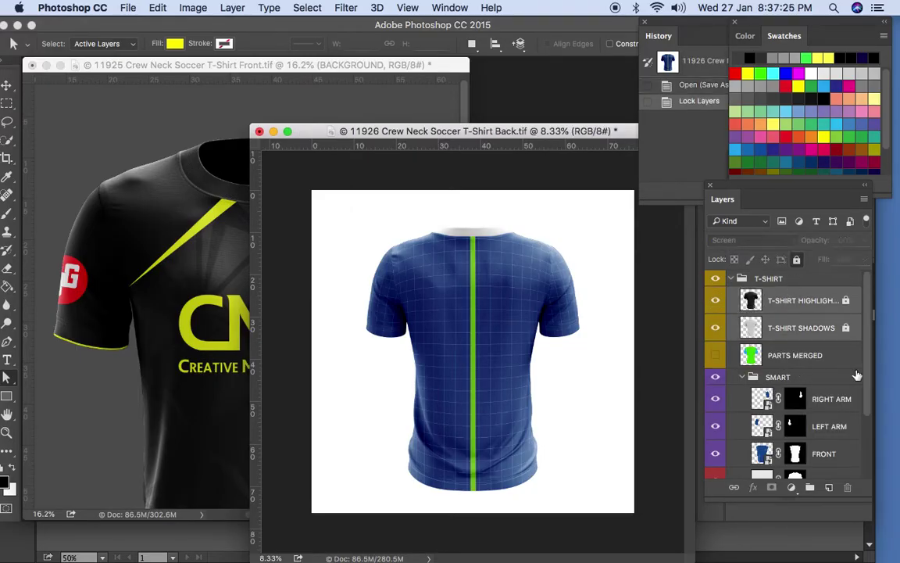
pyautogui.scroll(-1, 870, 378)
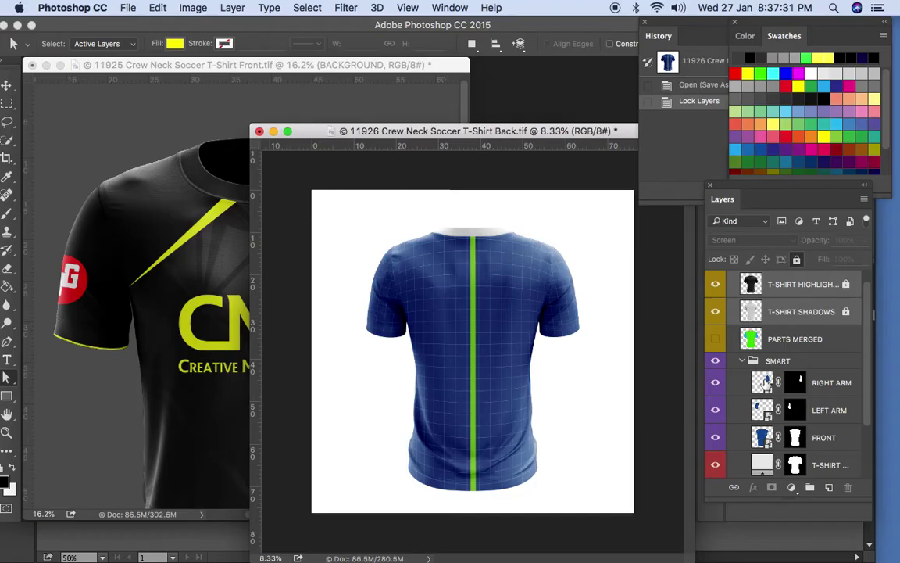
# Fill a new layer in the RIGHT ARM smart object with black, then save and close it.
pyautogui.click(766, 384)
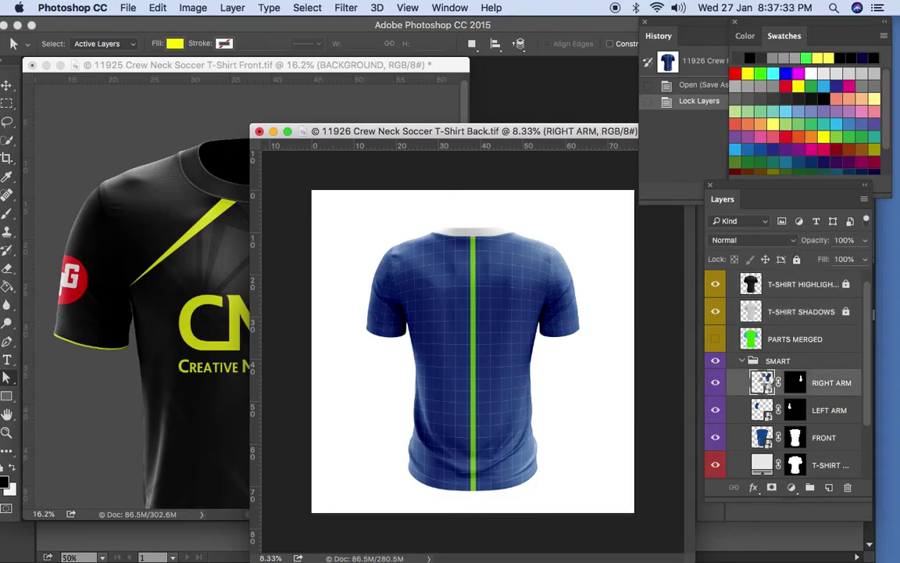
pyautogui.doubleClick(766, 384)
pyautogui.click(830, 490)
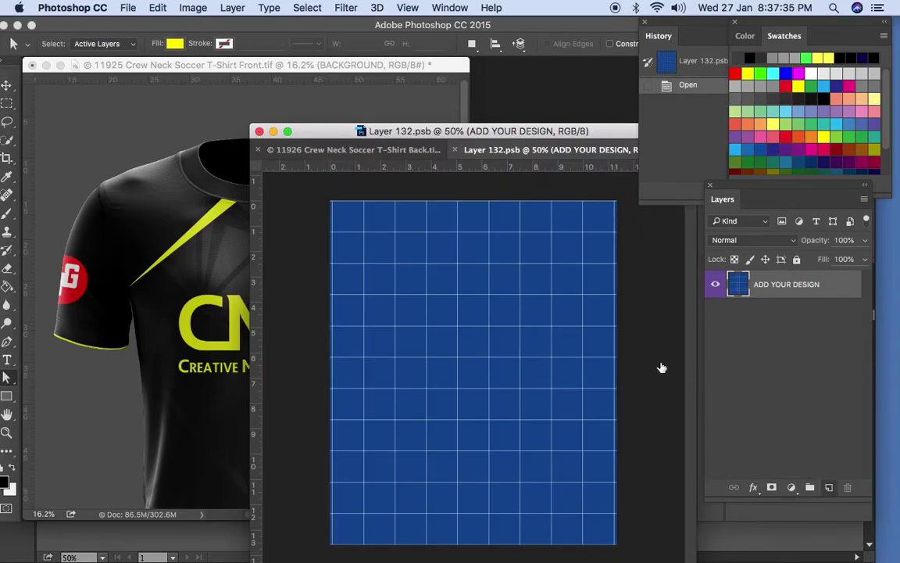
pyautogui.press('g')
pyautogui.click(566, 360)
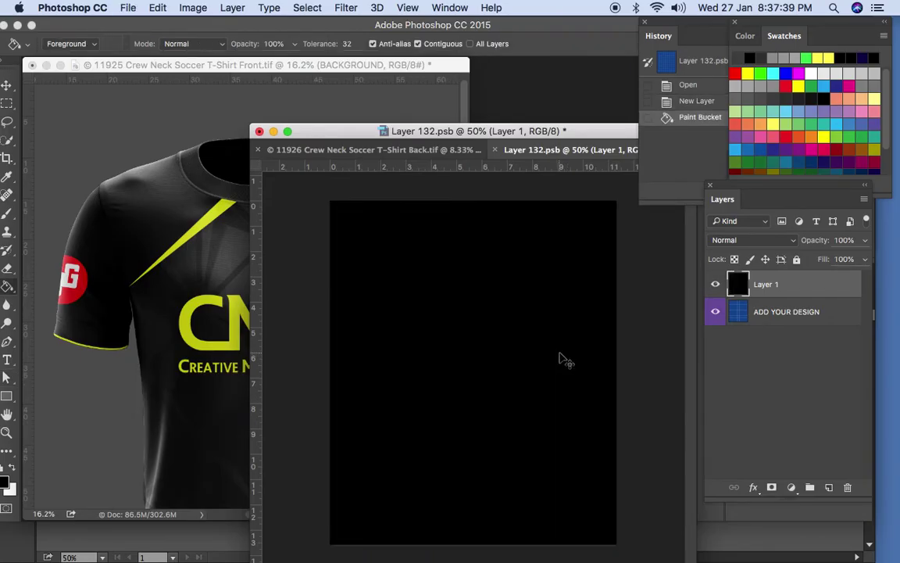
pyautogui.press('super+s')
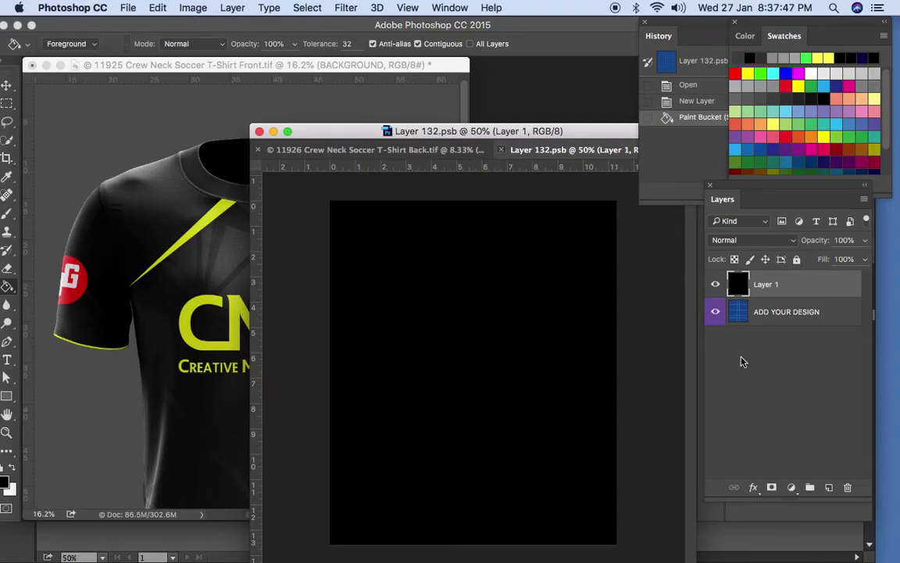
pyautogui.press('super+w')
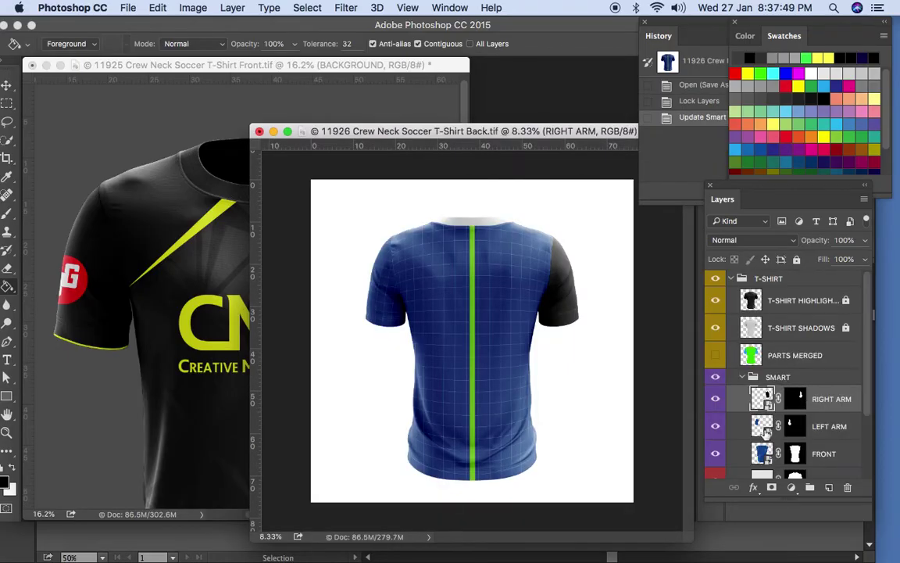
# Fill a new layer in the LEFT ARM smart object with black, then save and close it.
pyautogui.click(766, 429)
pyautogui.doubleClick(762, 425)
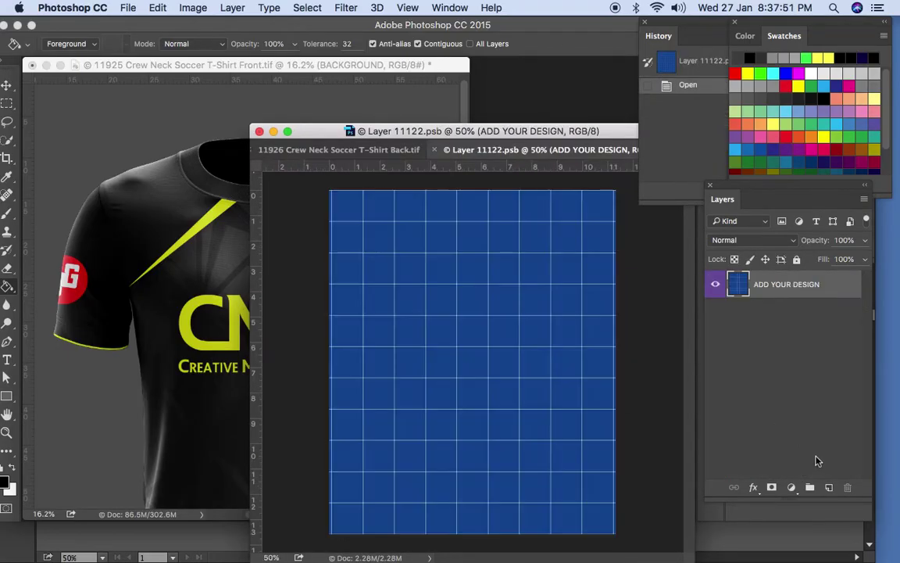
pyautogui.click(561, 318)
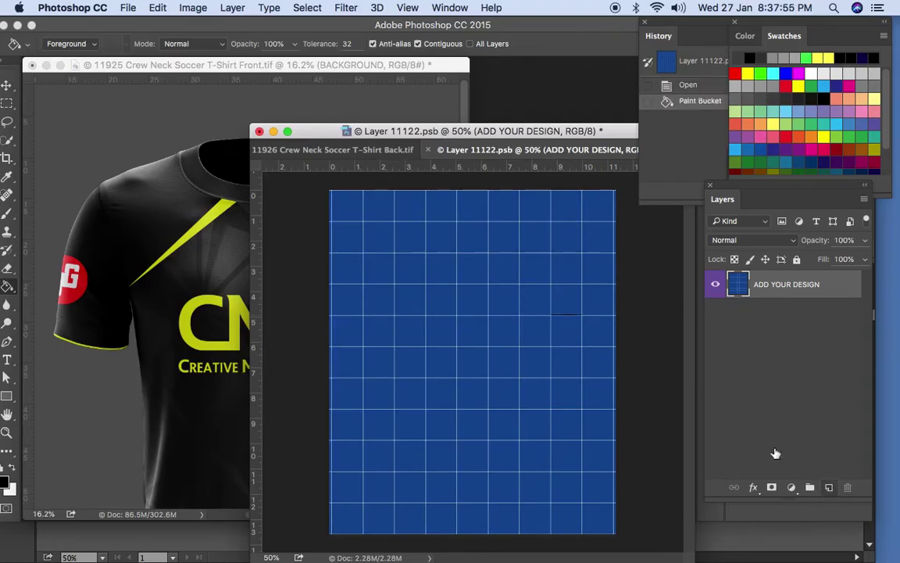
pyautogui.click(829, 487)
pyautogui.click(563, 314)
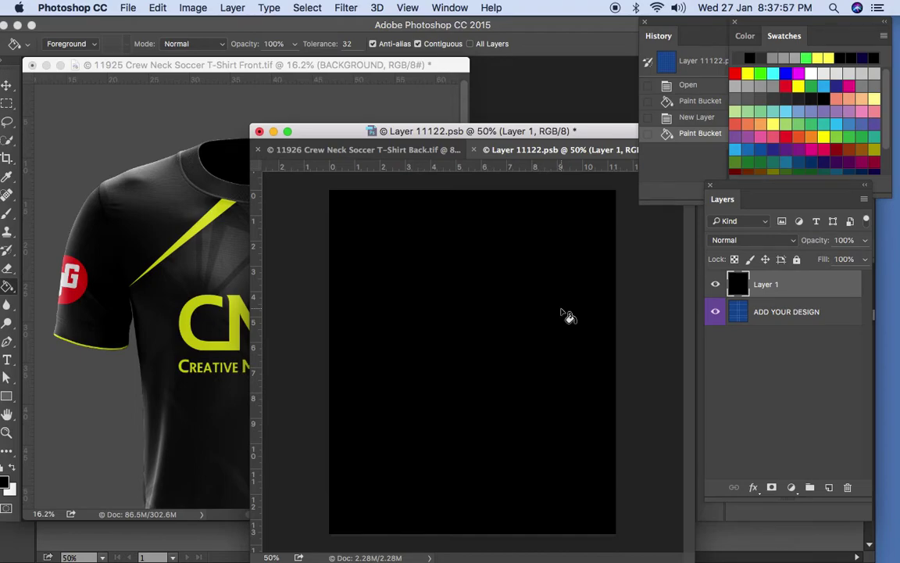
pyautogui.press('super+s')
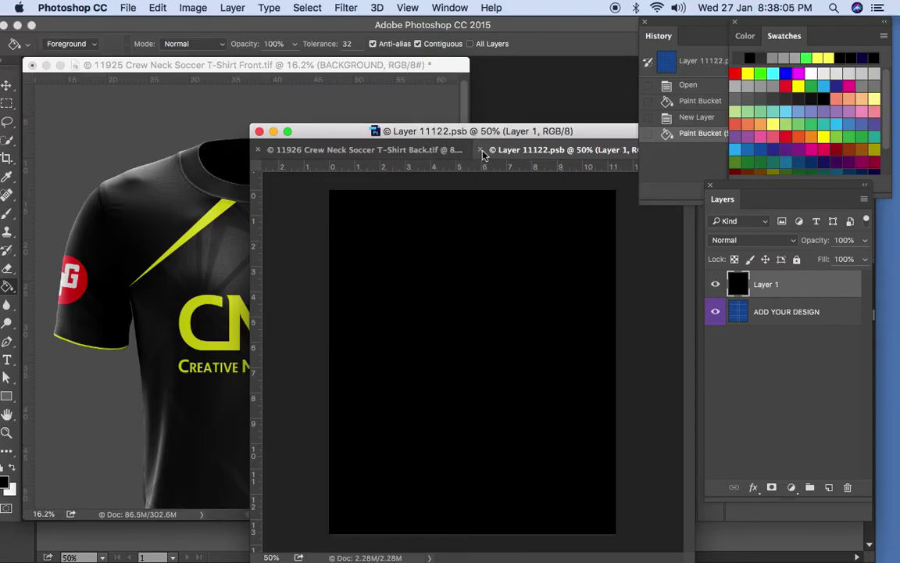
pyautogui.press('super+w')
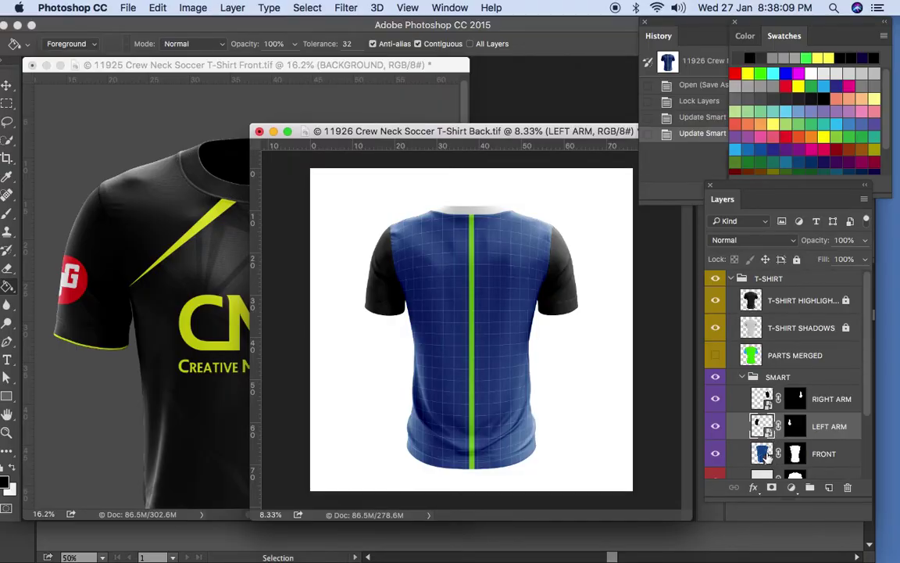
# Fill a new layer inside the FRONT smart object with black and save it.
pyautogui.click(765, 455)
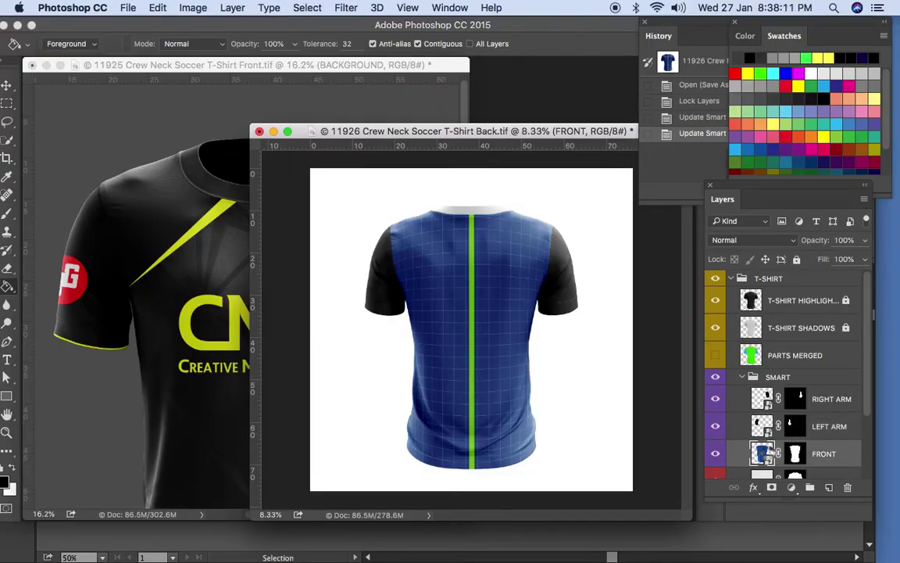
pyautogui.doubleClick(764, 453)
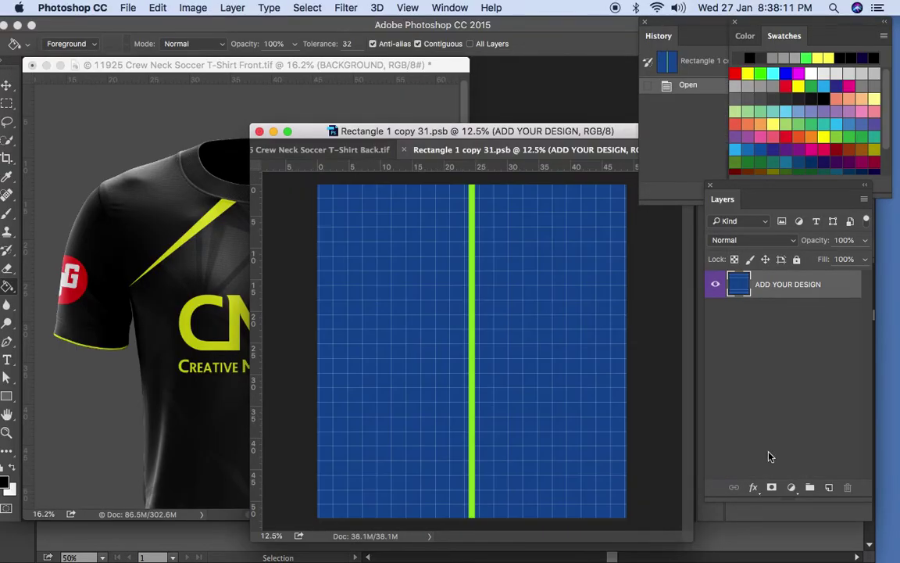
pyautogui.click(829, 486)
pyautogui.click(572, 352)
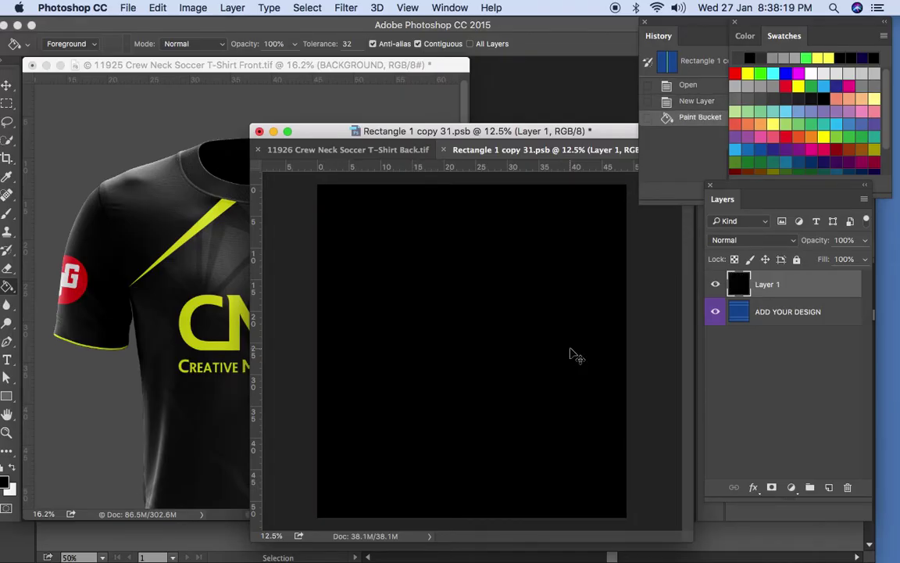
pyautogui.press('super+s')
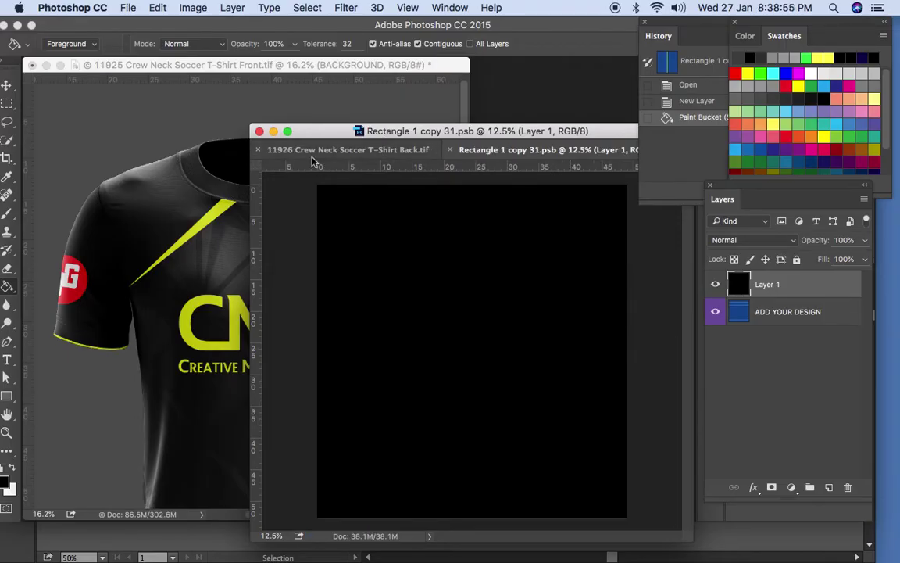
# Bring the Front.tif mockup forward and inspect Layer 3's settings.
pyautogui.click(363, 69)
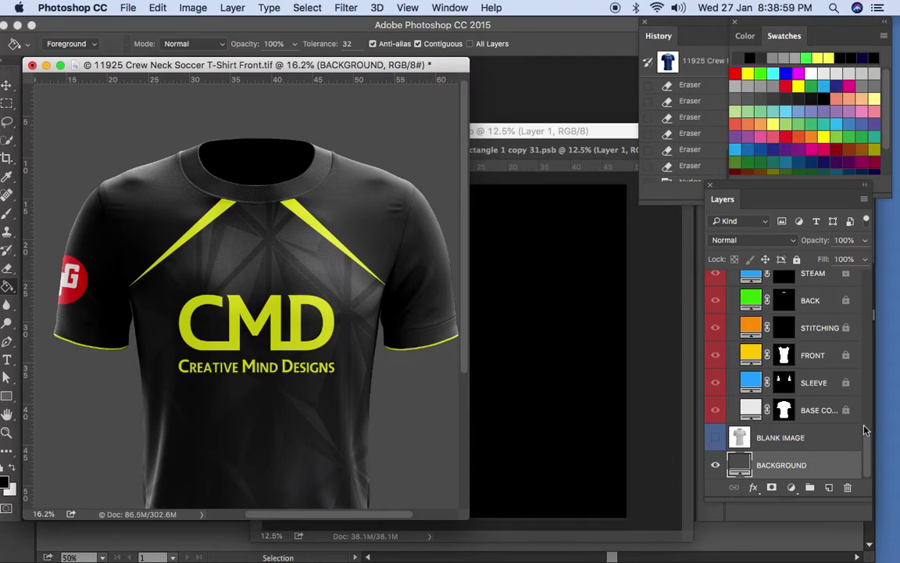
pyautogui.scroll(3, 868, 386)
pyautogui.scroll(5, 870, 383)
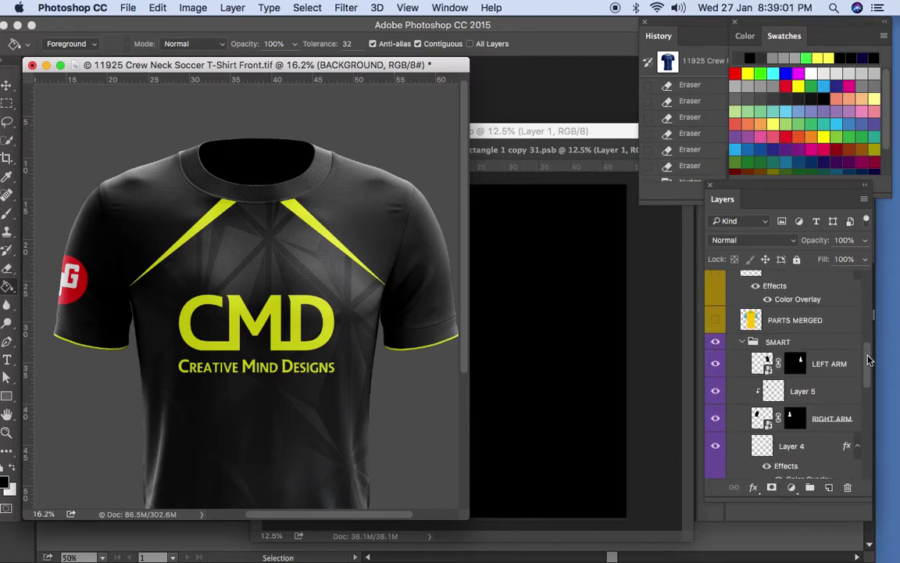
pyautogui.moveTo(867, 359); pyautogui.dragTo(870, 367)
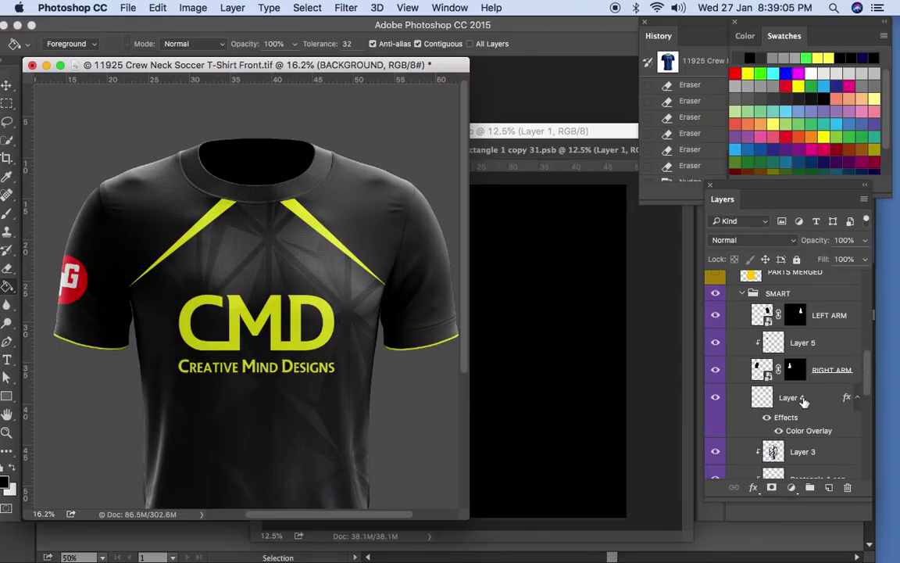
pyautogui.moveTo(868, 378); pyautogui.dragTo(867, 407)
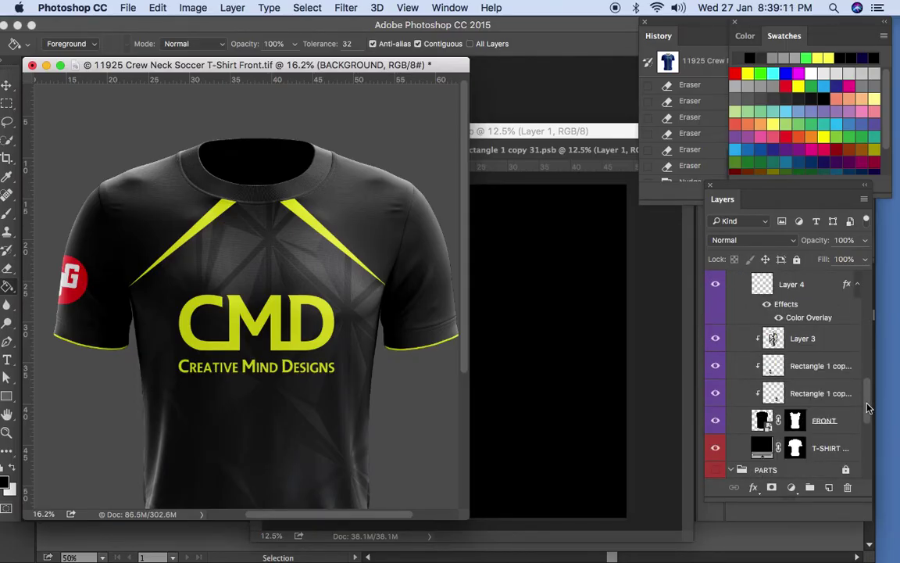
pyautogui.click(828, 347)
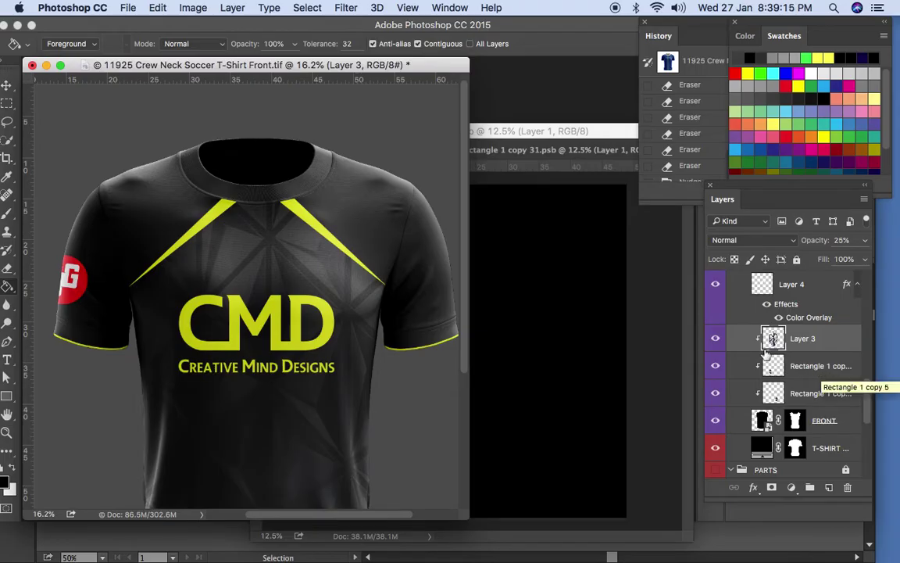
# Close the Rectangle 1 copy 31.psb body design so the back mockup turns fully black.
pyautogui.click(498, 131)
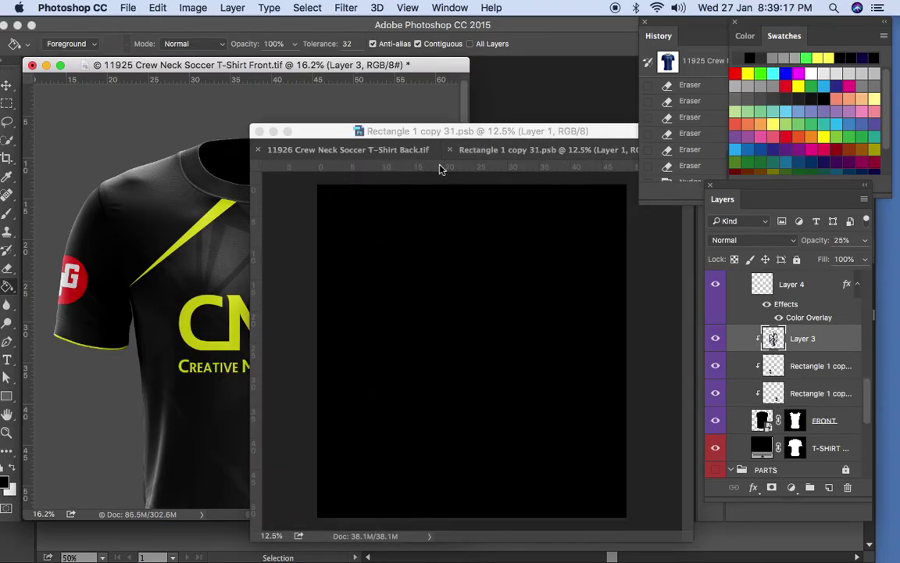
pyautogui.press('cmd+w')
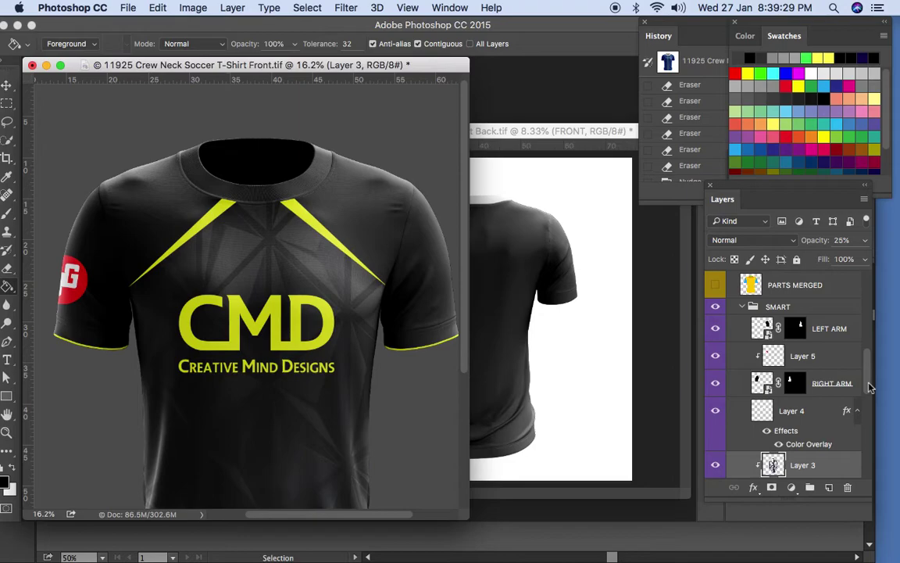
pyautogui.scroll(-2, 870, 389)
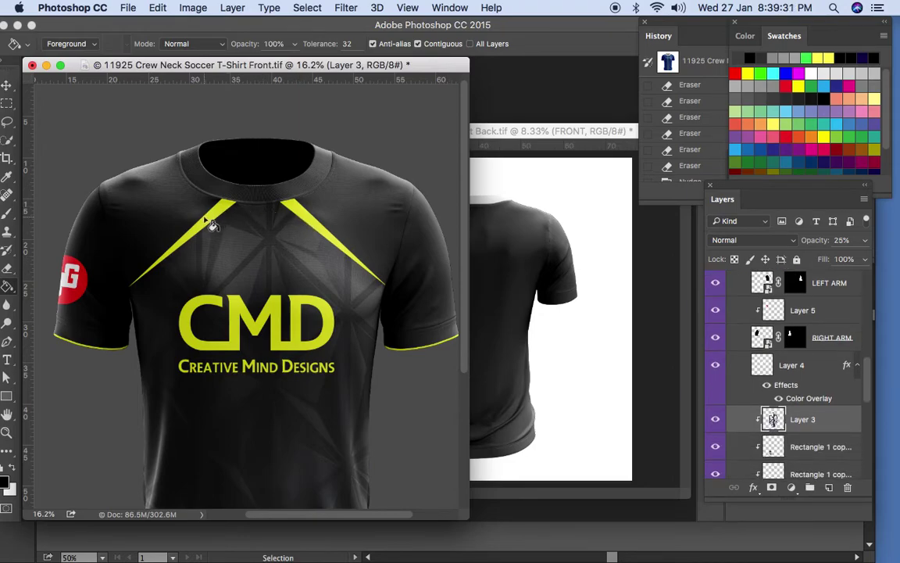
pyautogui.moveTo(464, 288); pyautogui.dragTo(461, 354)
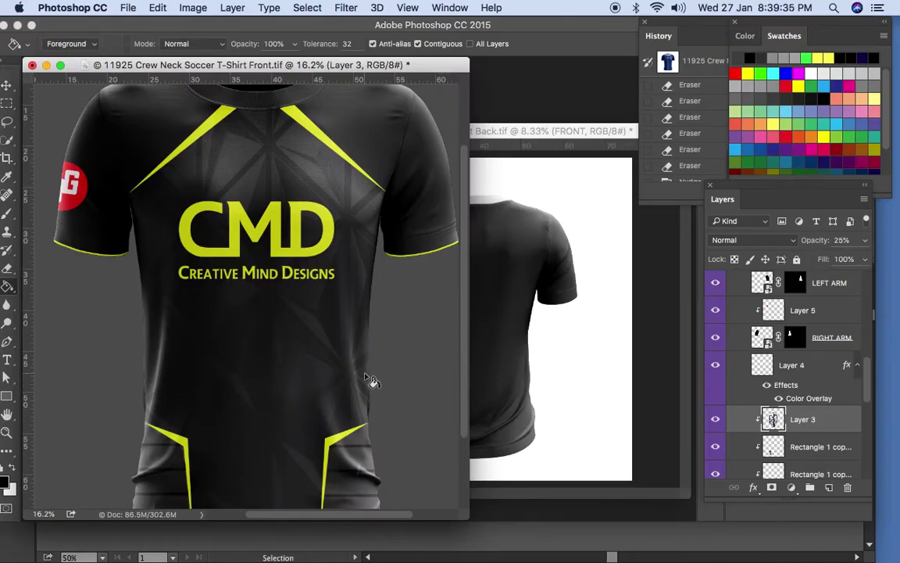
pyautogui.press('v')
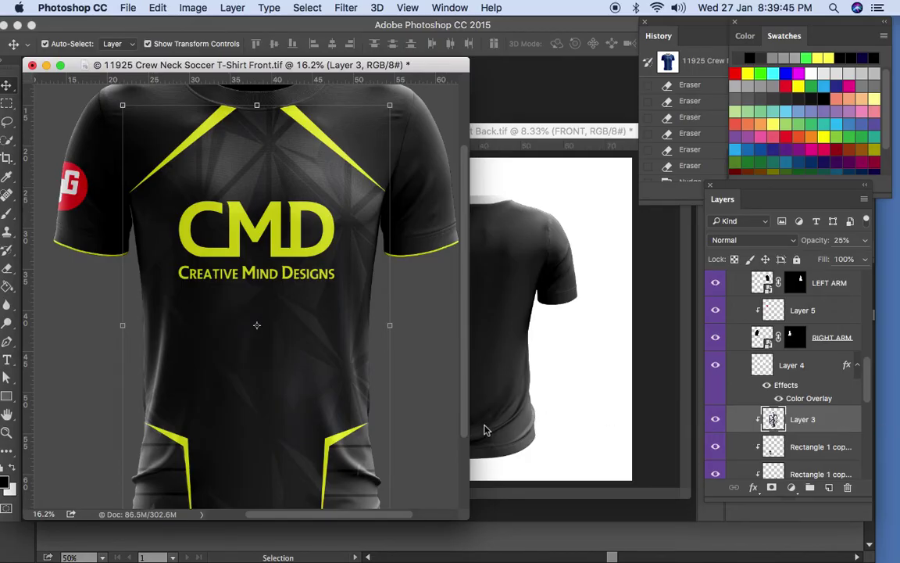
# Select Shape 1, Shape 1 copy, Shape 2 and Shape 2 copy on the front mockup.
pyautogui.click(283, 119)
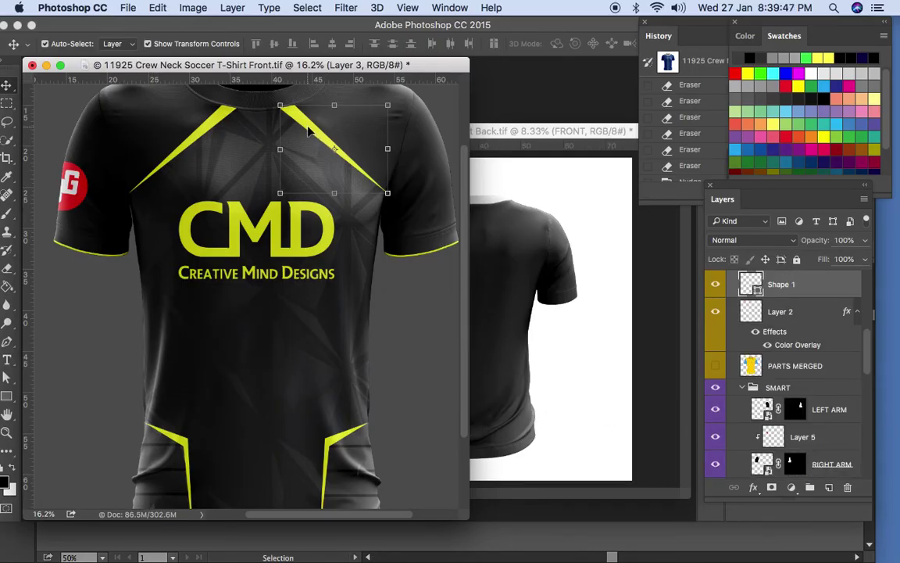
pyautogui.keyDown('shift'); pyautogui.click(201, 126); pyautogui.keyUp('shift')
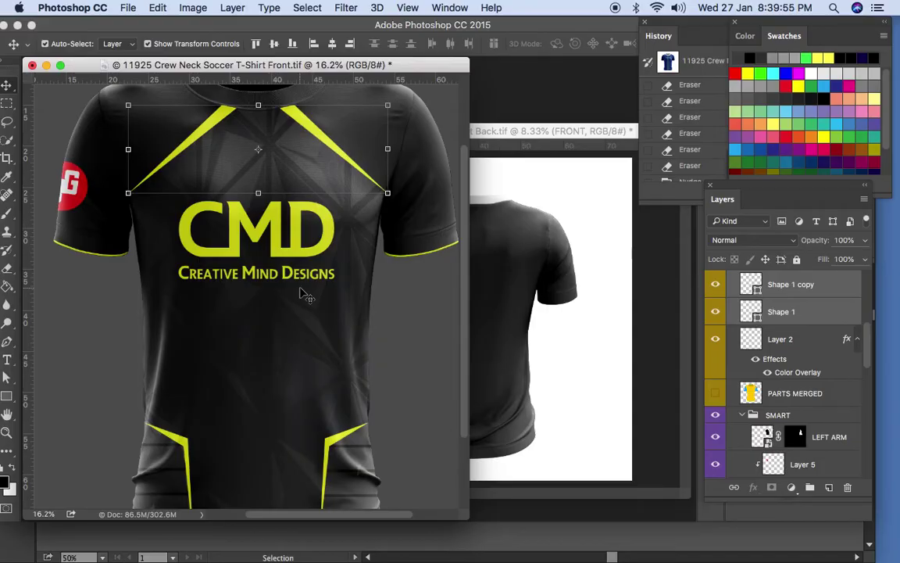
pyautogui.press('super+h')
pyautogui.press('super+h')
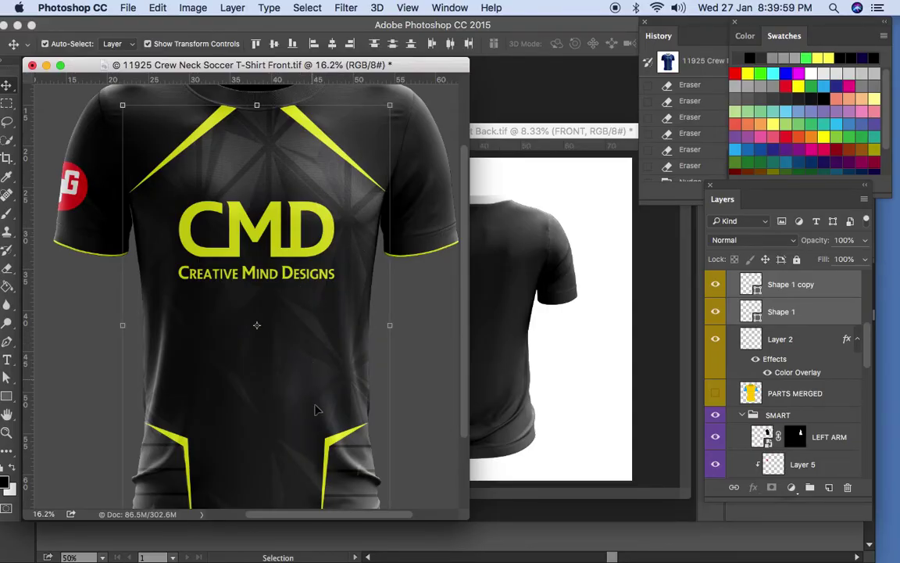
pyautogui.keyDown('shift'); pyautogui.click(296, 444); pyautogui.keyUp('shift')
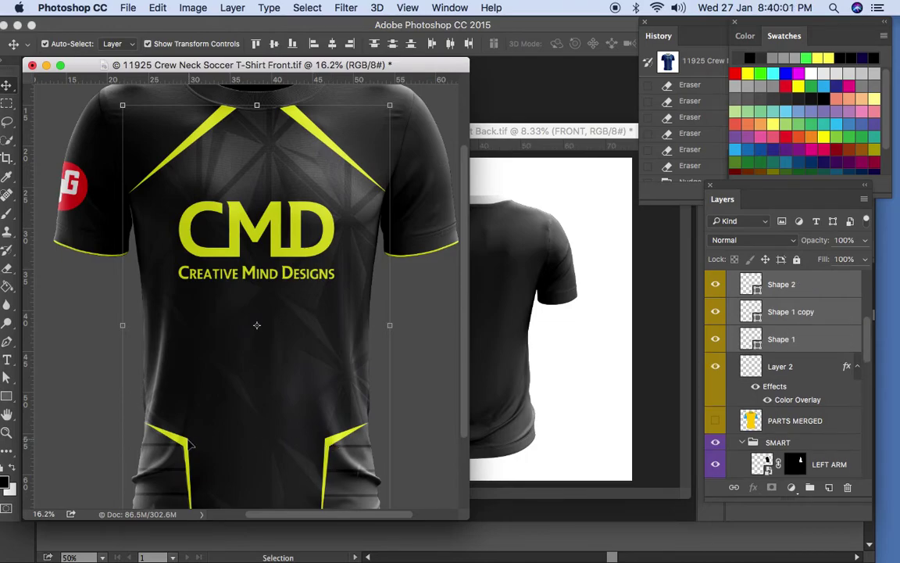
pyautogui.press('super+j')
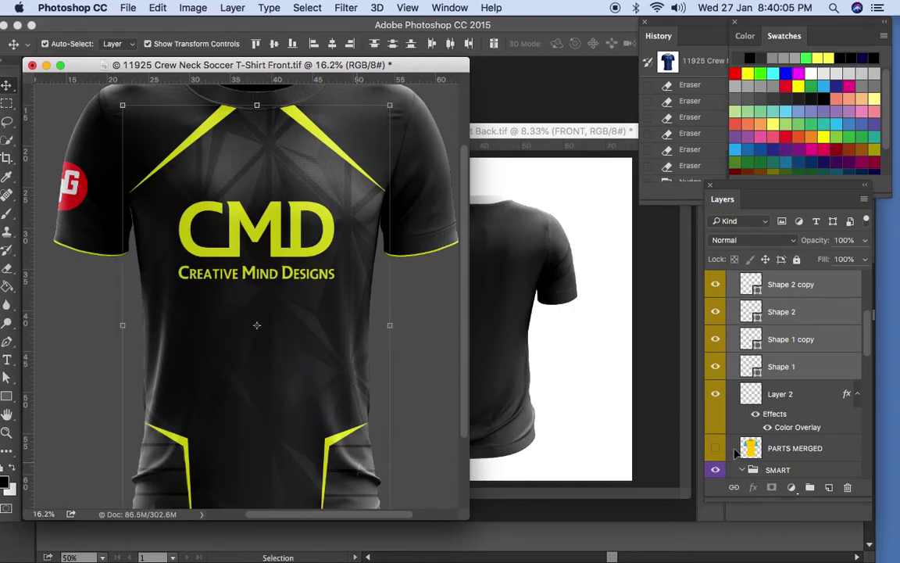
# Drag the four lime stripe layers into the back shirt document.
pyautogui.scroll(-3, 865, 380)
pyautogui.scroll(-5, 865, 383)
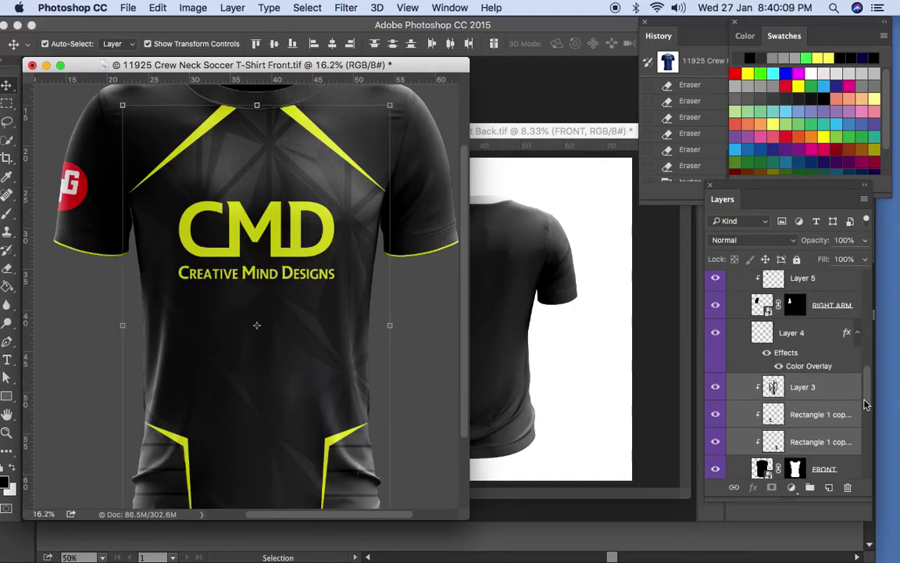
pyautogui.scroll(-5, 821, 375)
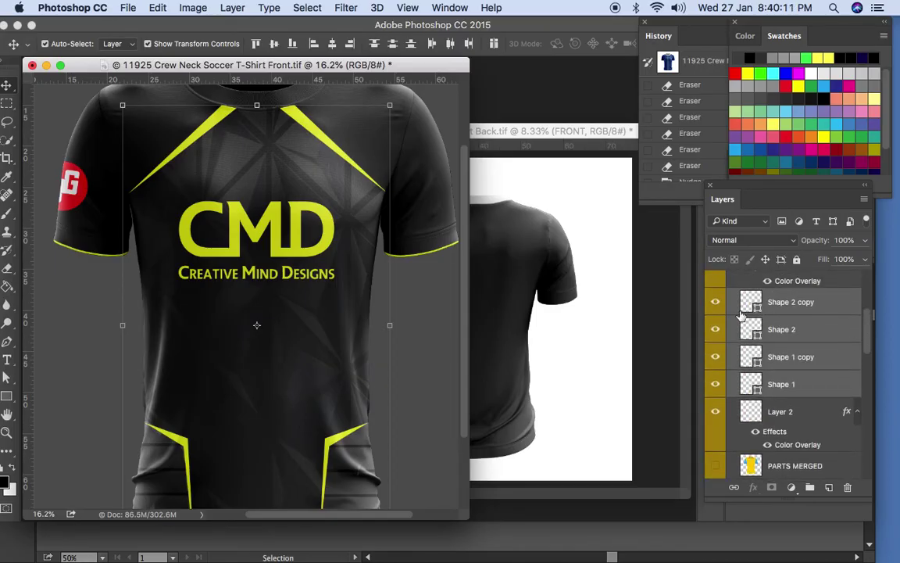
pyautogui.moveTo(752, 304); pyautogui.dragTo(508, 302)
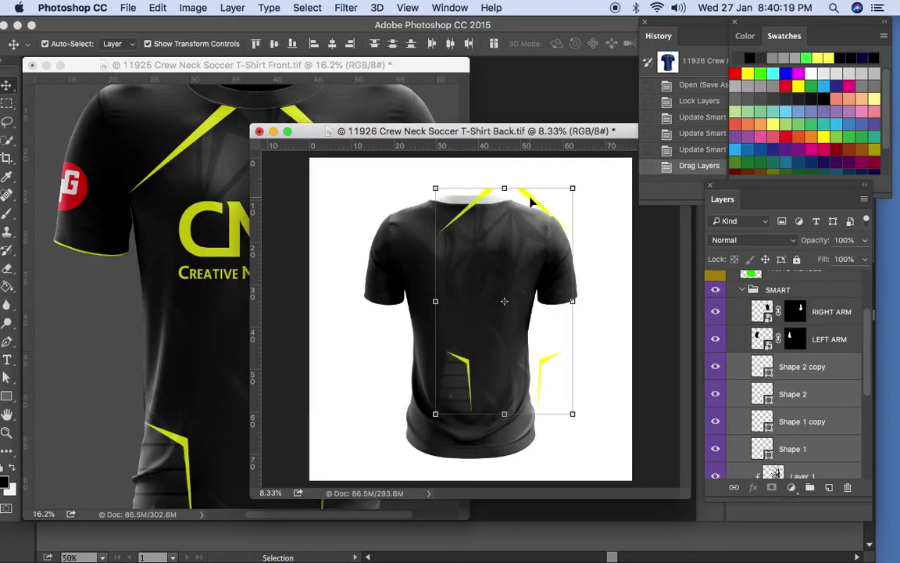
# Centre the four copied lime stripes on the back shirt at the smart guide, then zoom in.
pyautogui.moveTo(532, 202); pyautogui.dragTo(497, 222)
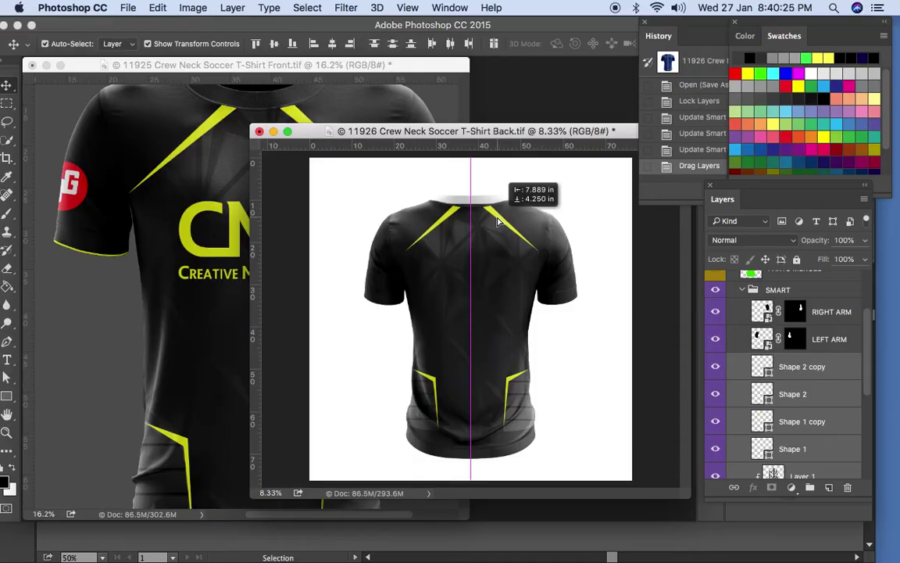
pyautogui.moveTo(498, 222); pyautogui.dragTo(498, 222)
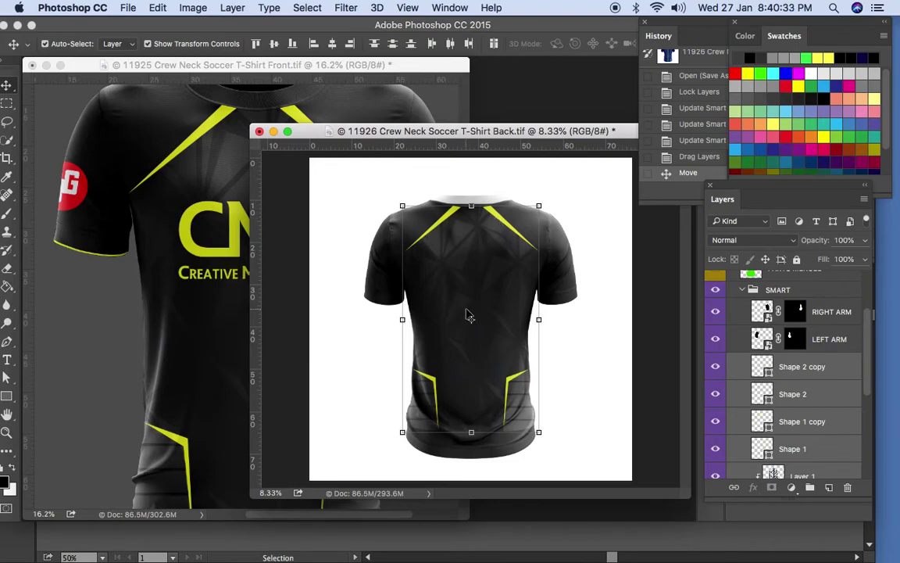
pyautogui.press('super+equal')
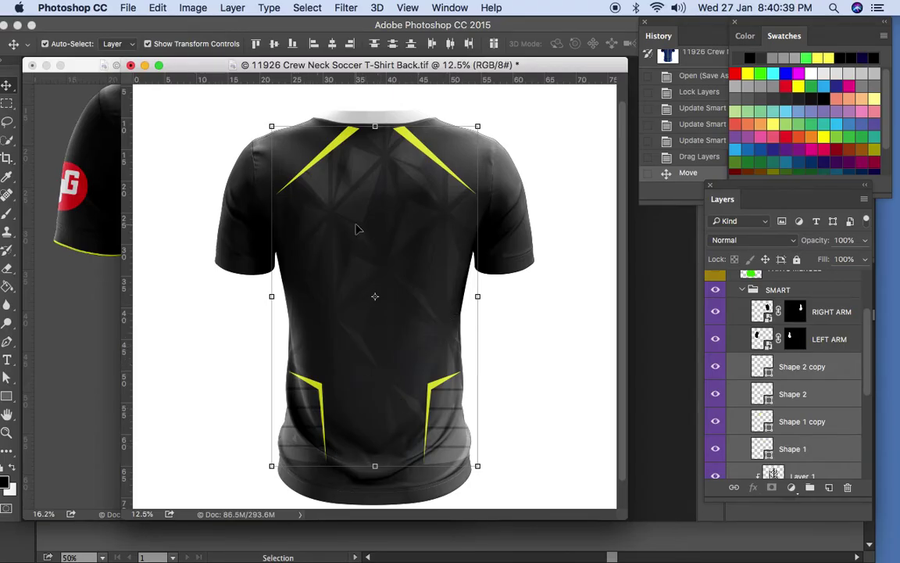
# Fine-align the stripes with one-pixel left and right nudges, then deselect them.
pyautogui.press('Left')
pyautogui.press('Left')
pyautogui.press('Left')
pyautogui.press('Left')
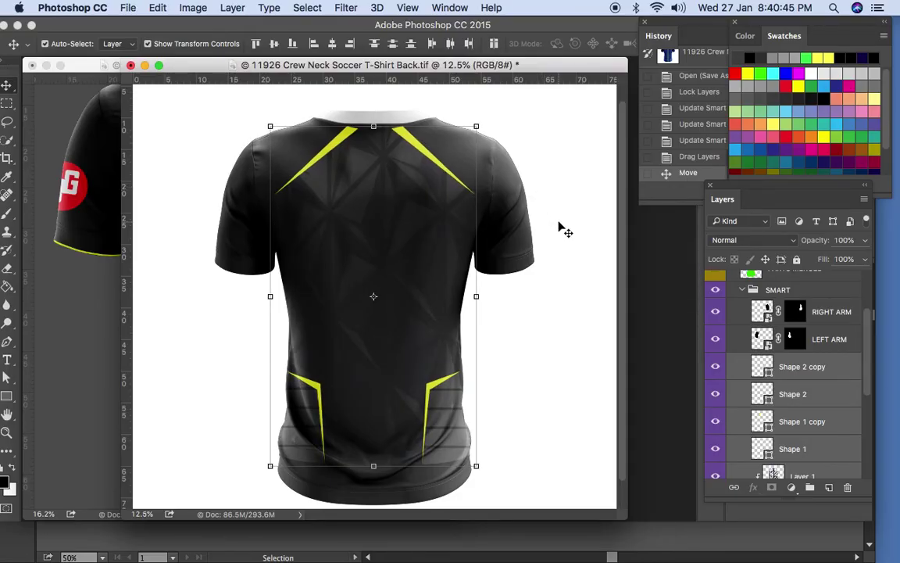
pyautogui.press('Right')
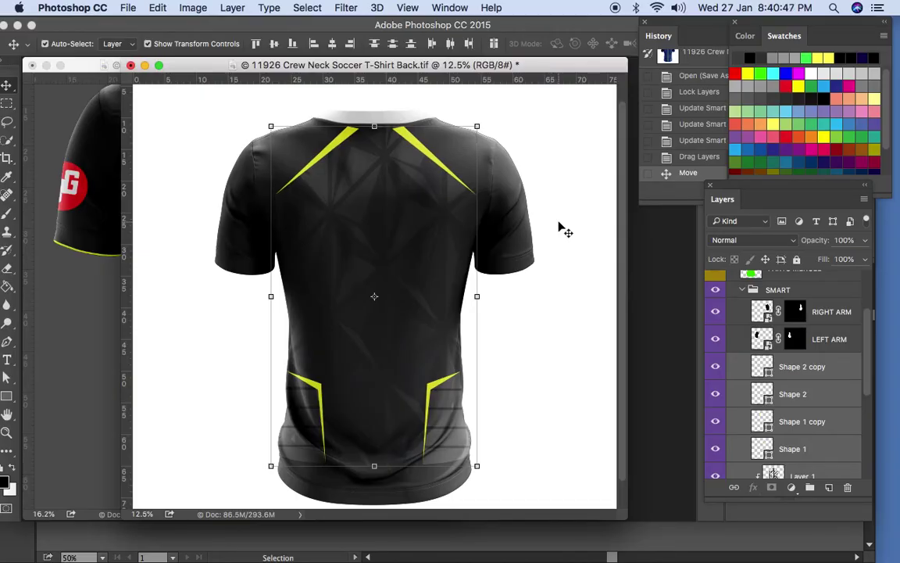
pyautogui.click(559, 435)
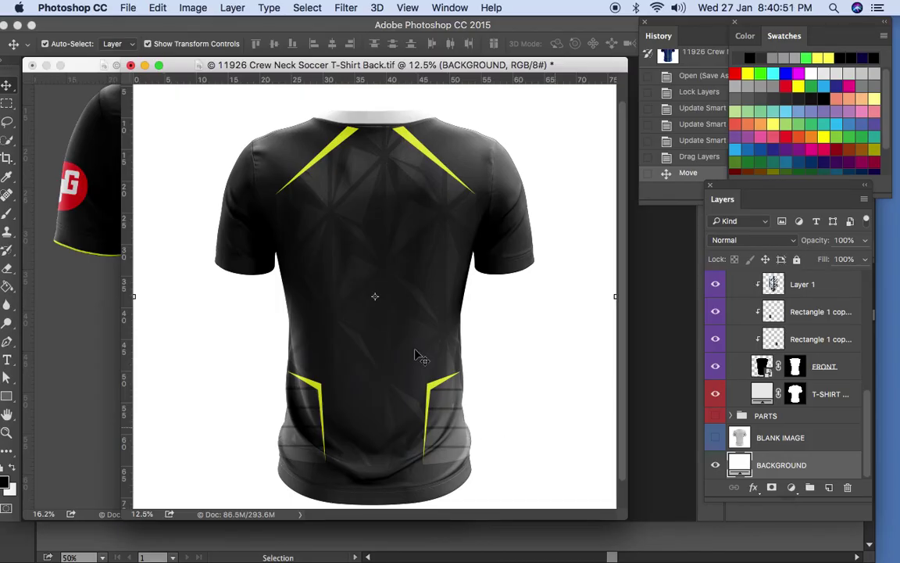
pyautogui.press('q')
pyautogui.press('q')
pyautogui.press('q')
pyautogui.press('q')
# Select the two collar stripes and nudge them up toward the neckline.
pyautogui.click(405, 140)
pyautogui.press('super+v')
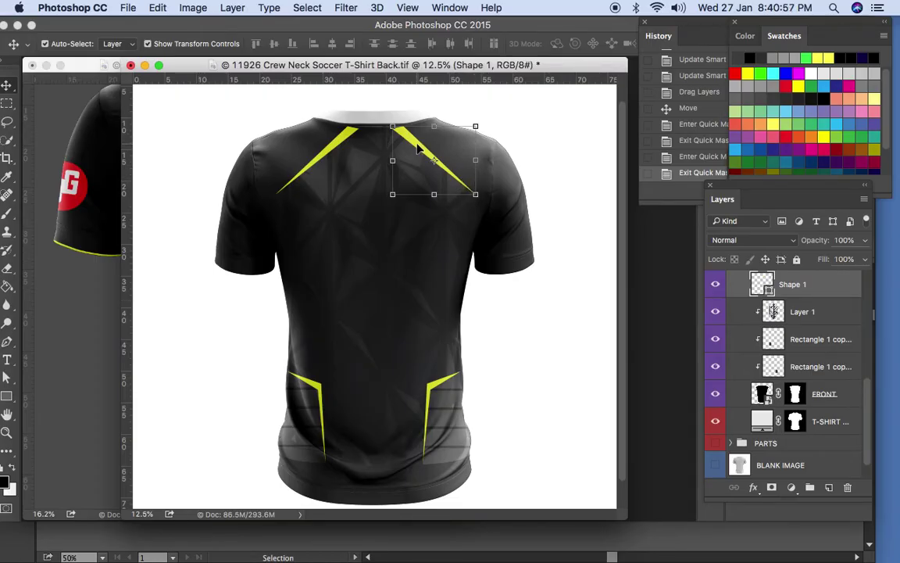
pyautogui.hotkey('alt', 'Up')
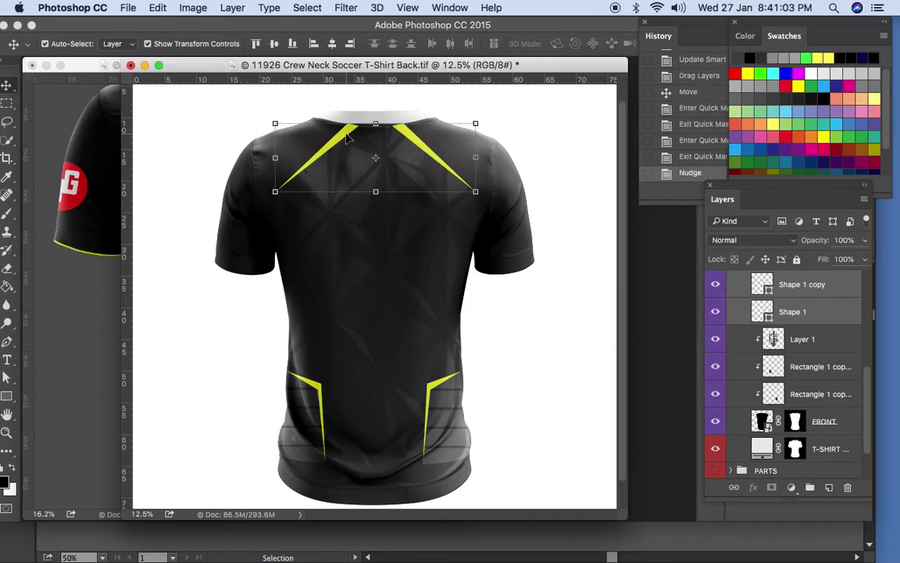
pyautogui.press('Up')
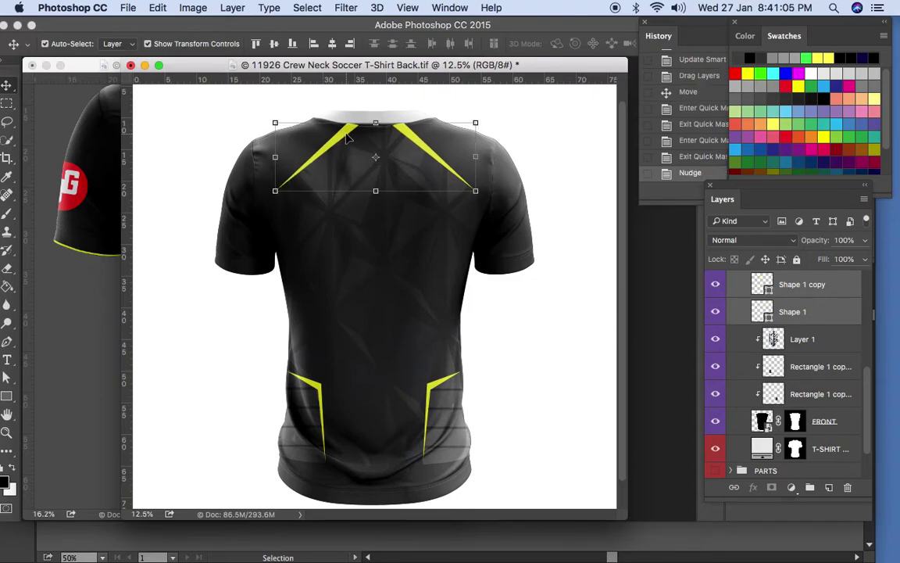
pyautogui.press('Up')
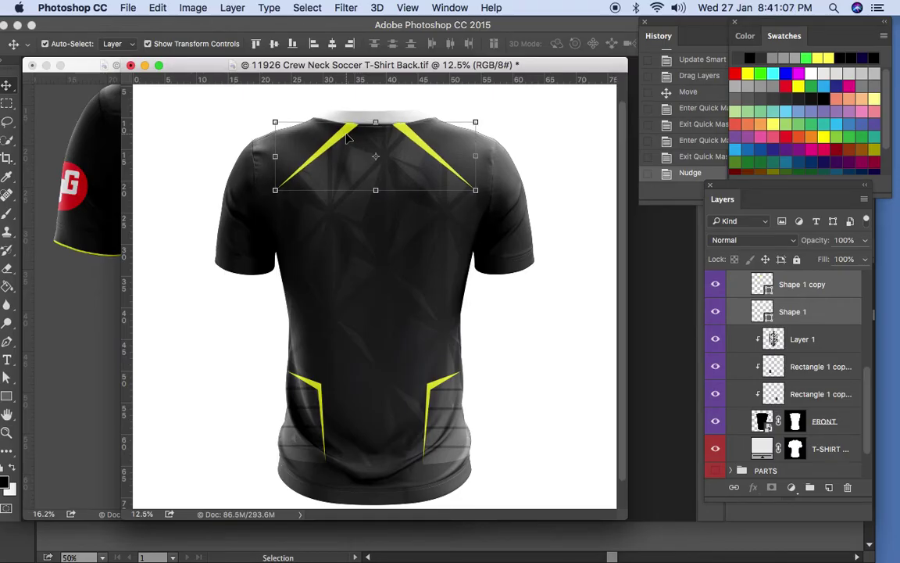
pyautogui.press('Up')
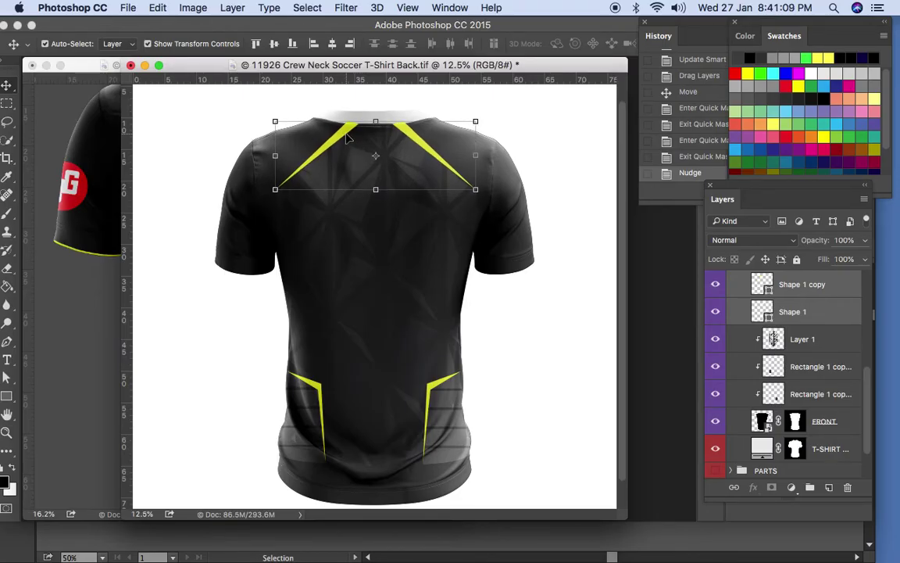
# Zoom into the back collar and switch to the Direct Selection Tool.
pyautogui.press('z')
pyautogui.click(478, 297)
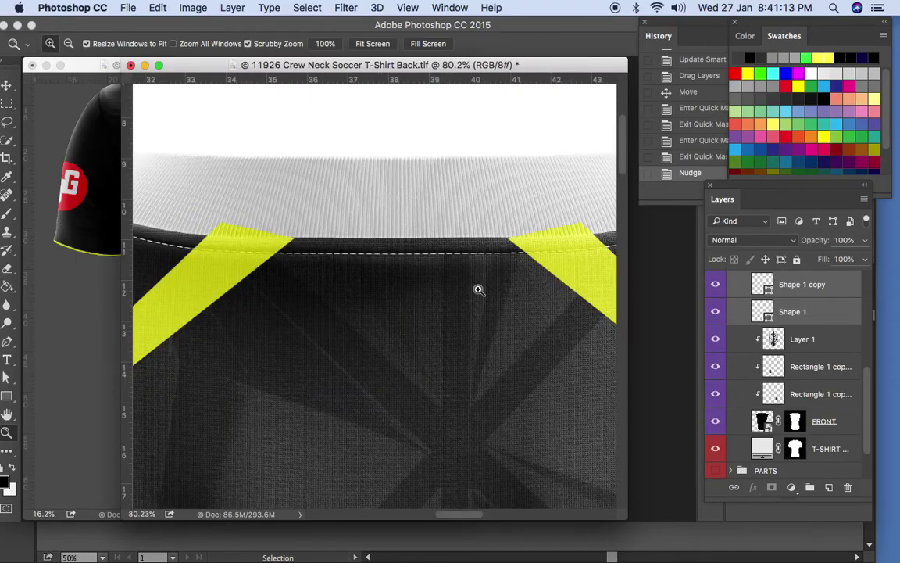
pyautogui.press('a')
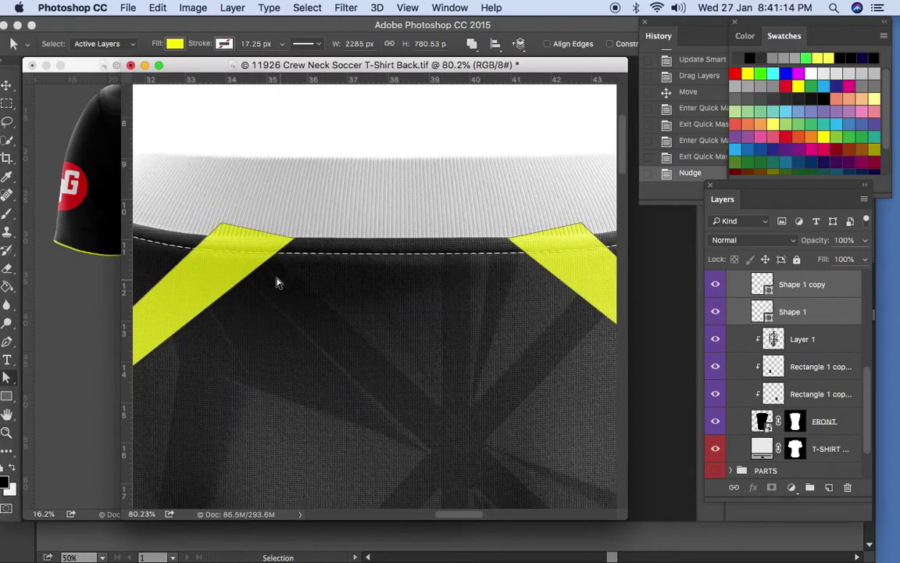
pyautogui.click(7, 378)
pyautogui.click(64, 393)
# Drag each collar stripe's top corner onto the neckline seam, then fit the shirt to the screen.
pyautogui.click(222, 226)
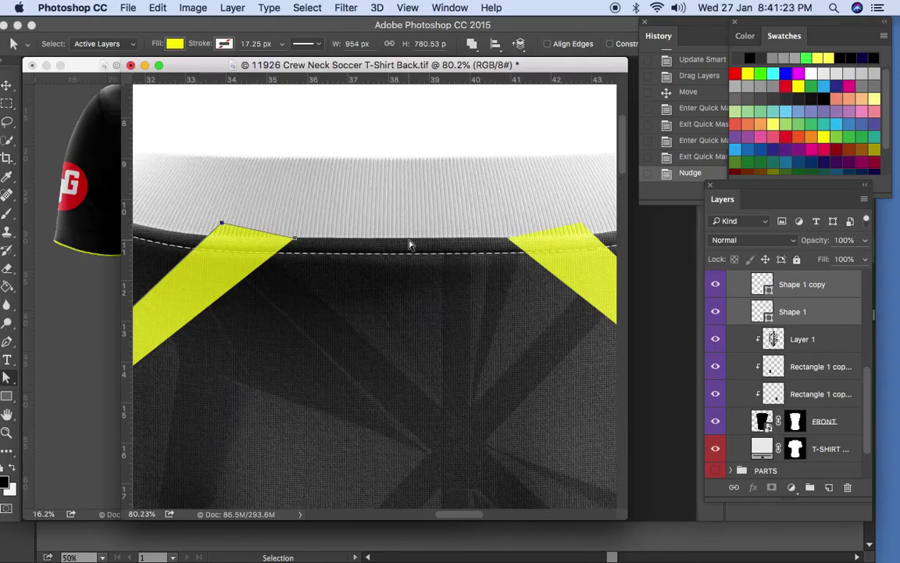
pyautogui.press('Down')
pyautogui.press('Down')
pyautogui.press('Down')
pyautogui.press('Down')
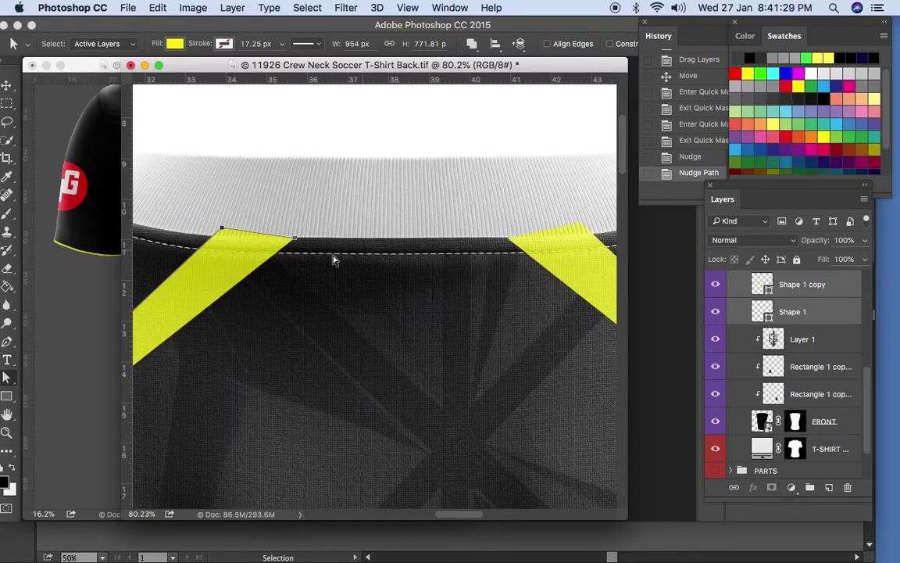
pyautogui.moveTo(221, 236); pyautogui.dragTo(218, 239)
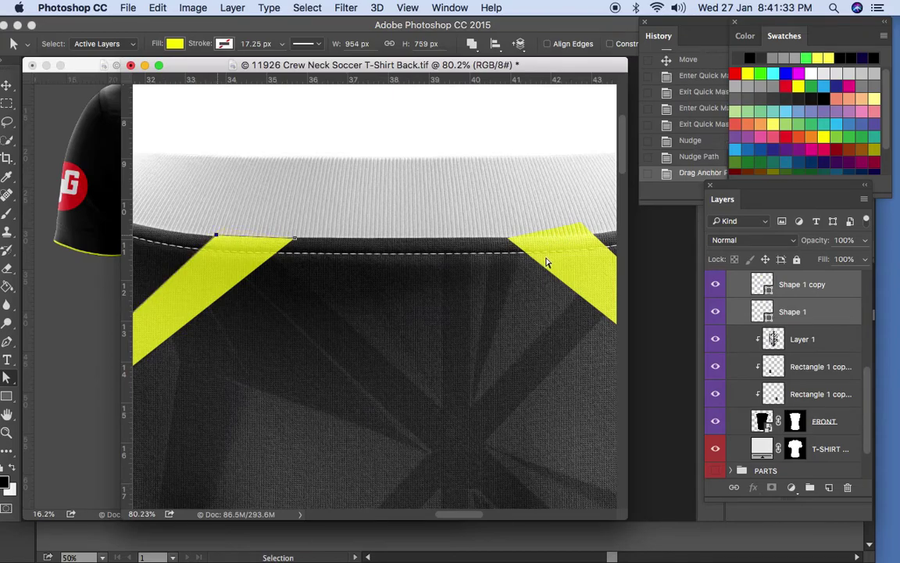
pyautogui.click(581, 228)
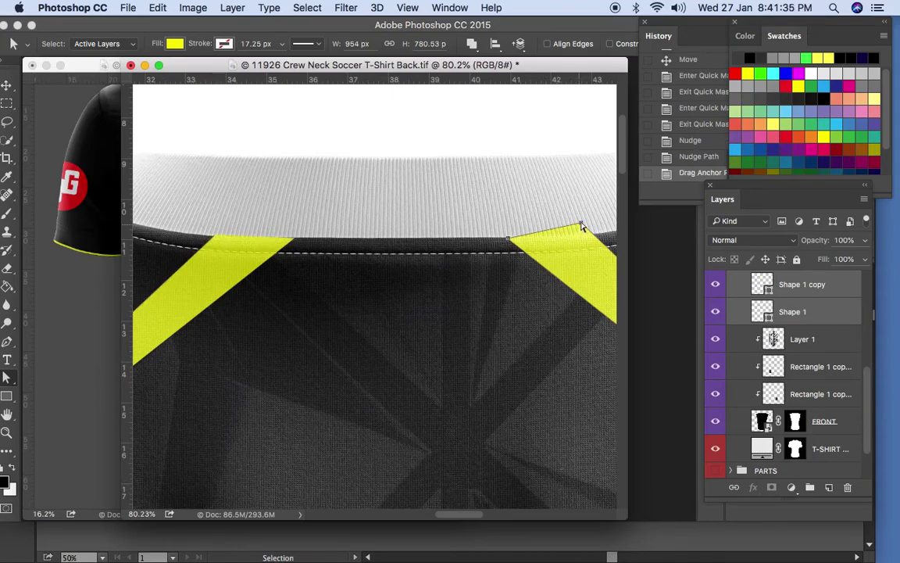
pyautogui.moveTo(586, 229); pyautogui.dragTo(588, 236)
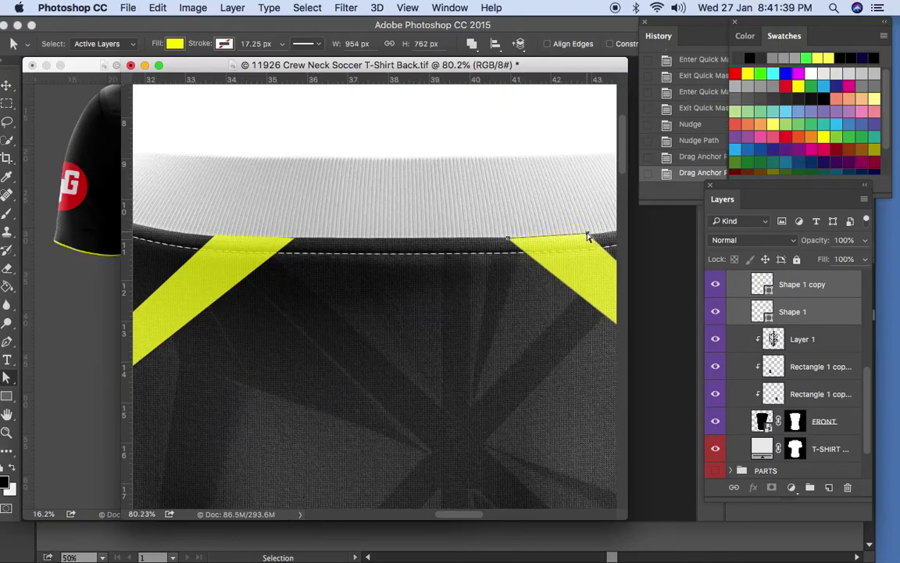
pyautogui.press('super+0')
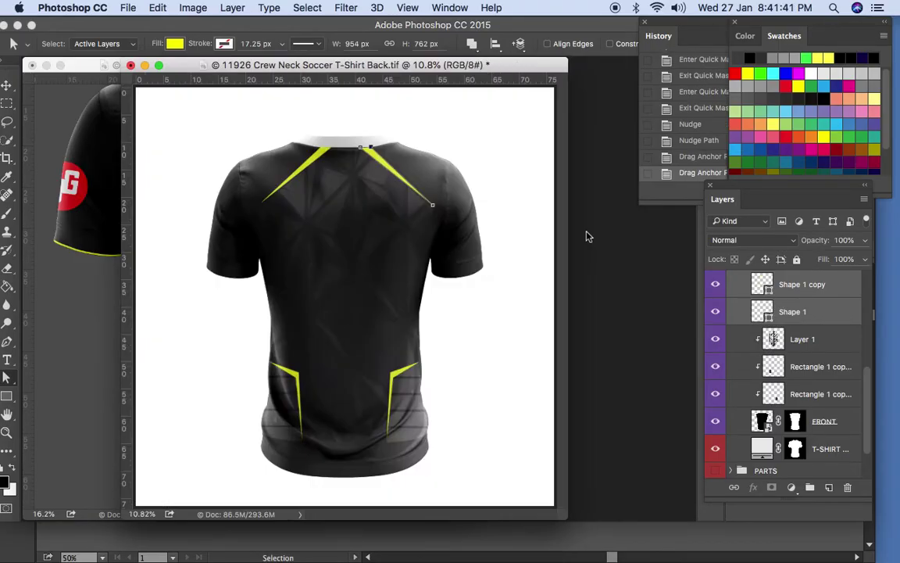
# Scale the Layer 1 pattern overlay up to about 111.8%.
pyautogui.press('v')
pyautogui.click(525, 268)
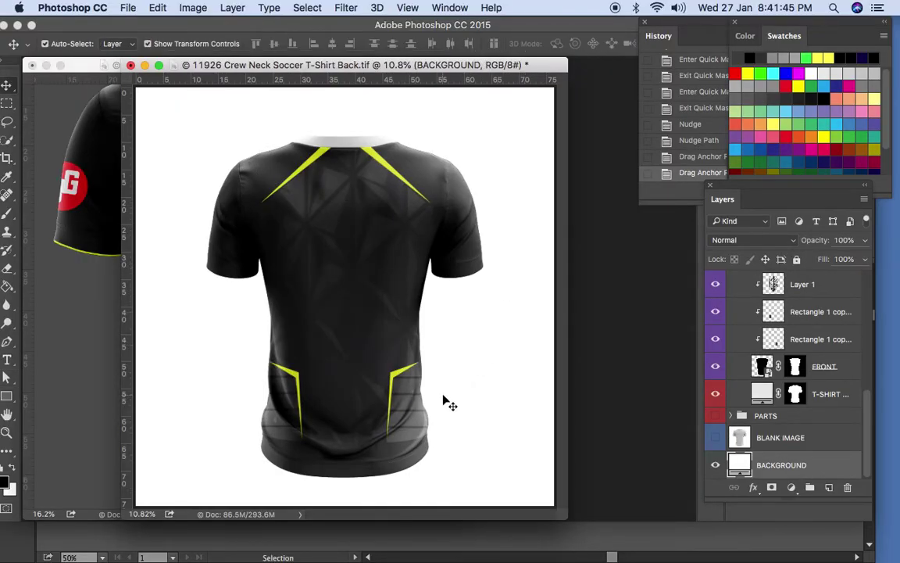
pyautogui.click(361, 363)
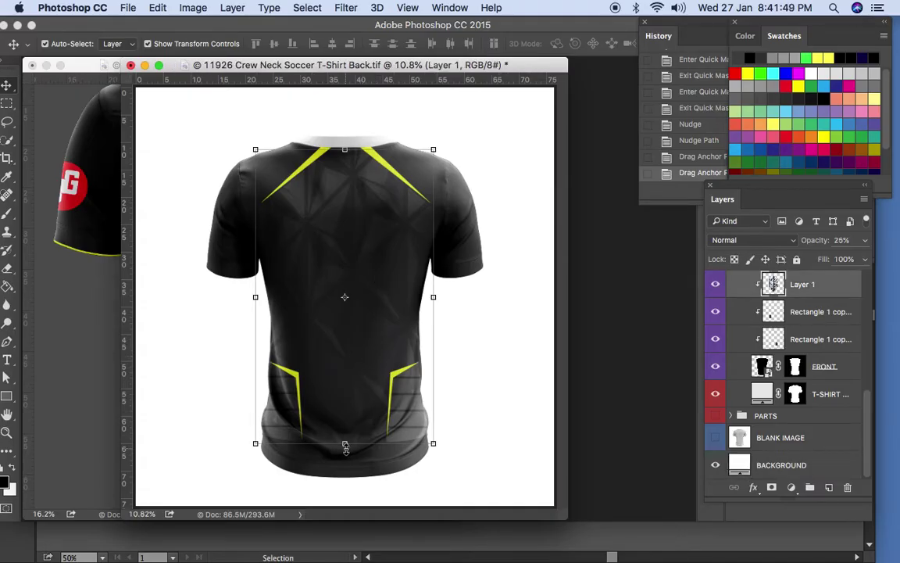
pyautogui.moveTo(344, 446); pyautogui.dragTo(347, 482)
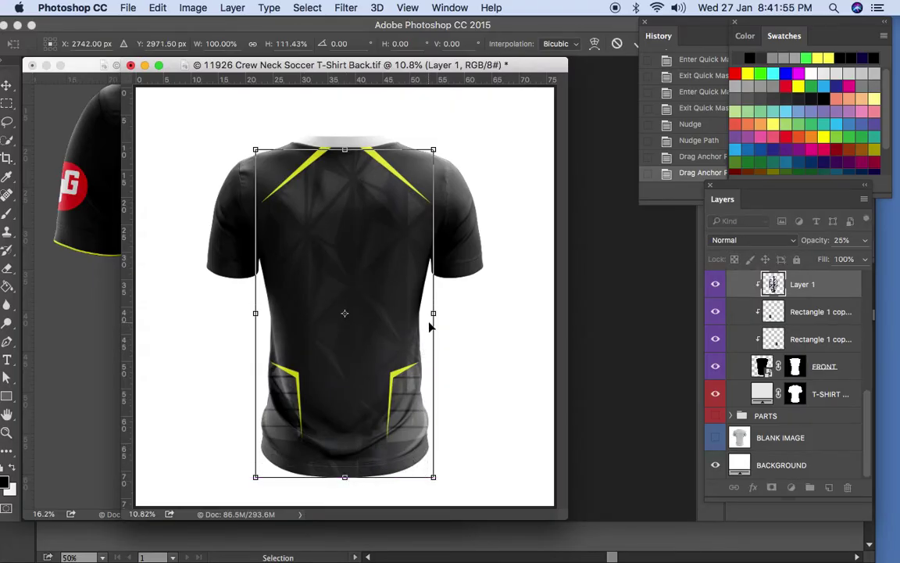
pyautogui.hotkey('ctrl', 'z')
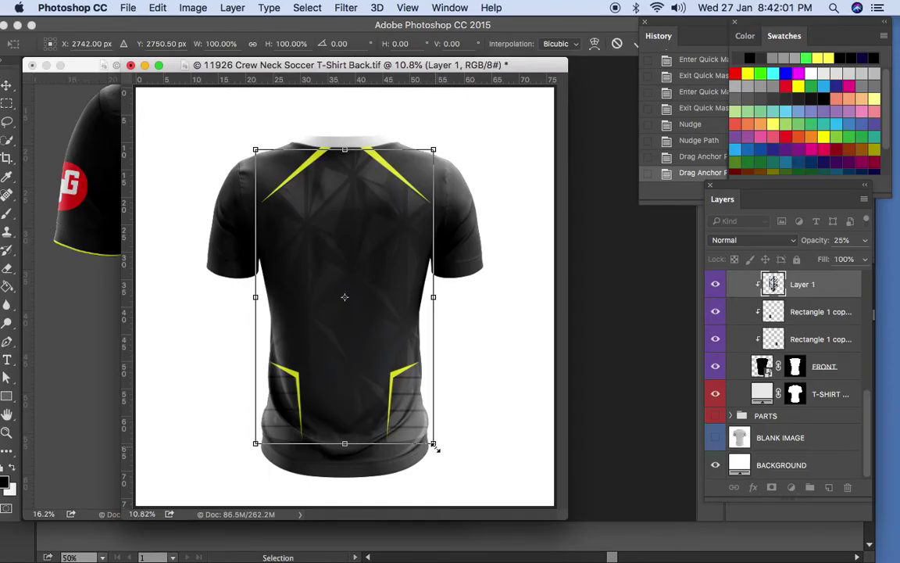
pyautogui.moveTo(435, 446); pyautogui.dragTo(438, 452)
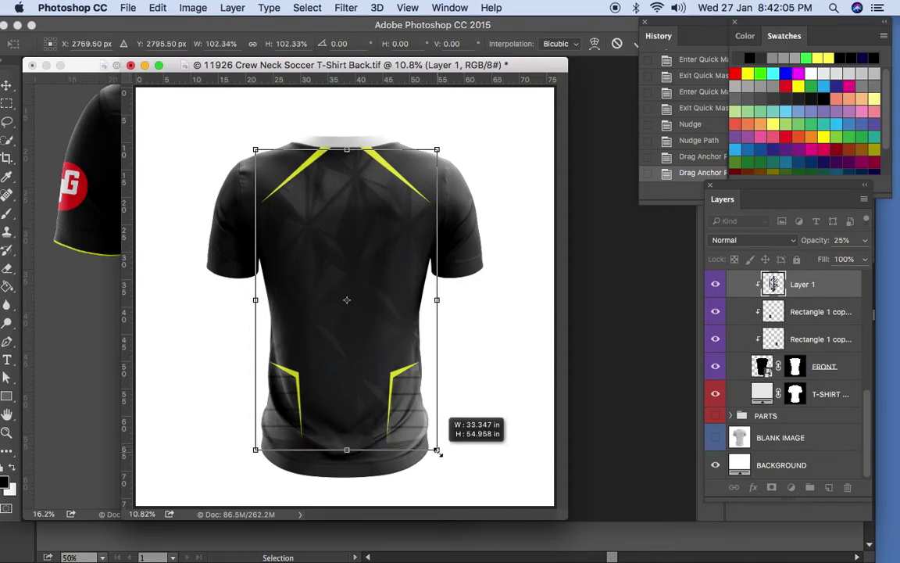
pyautogui.moveTo(250, 453); pyautogui.dragTo(311, 462)
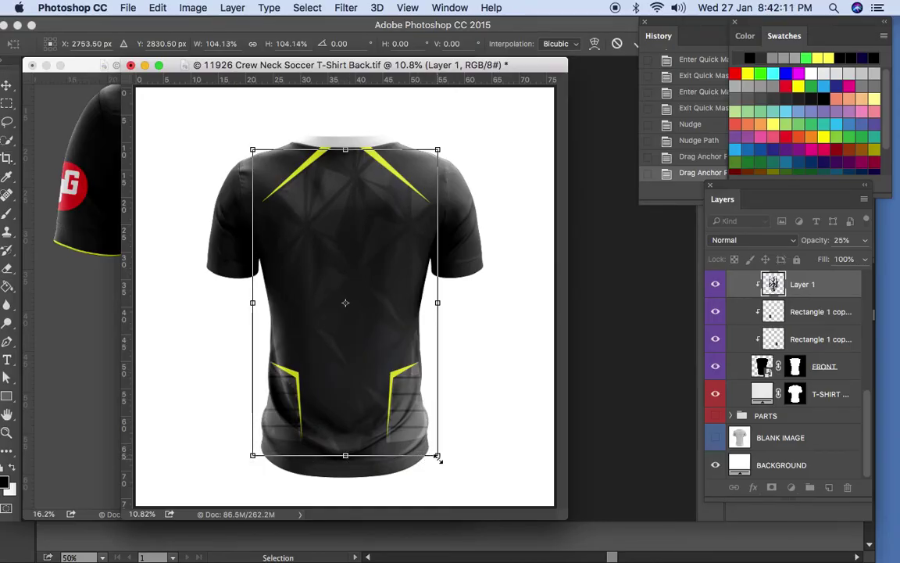
pyautogui.moveTo(439, 459); pyautogui.dragTo(442, 464)
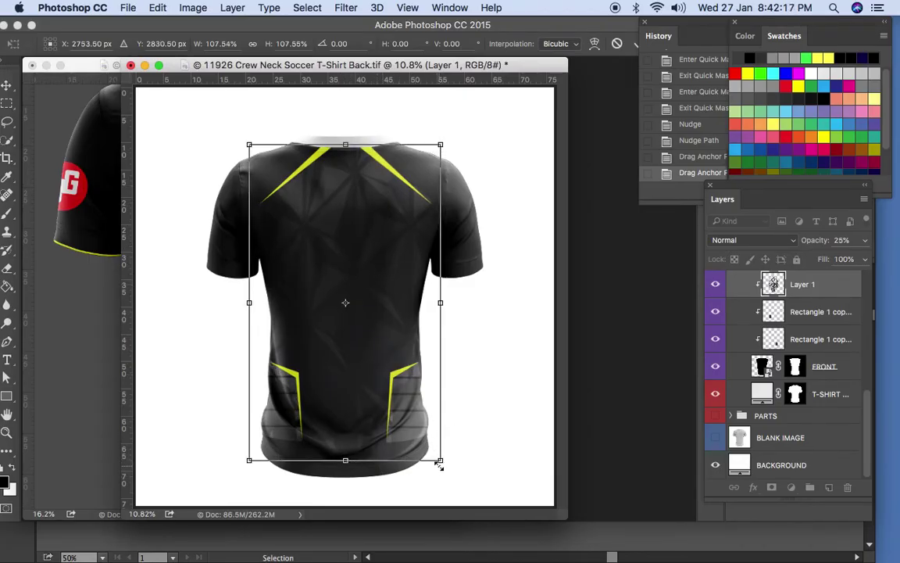
pyautogui.moveTo(446, 476); pyautogui.dragTo(448, 476)
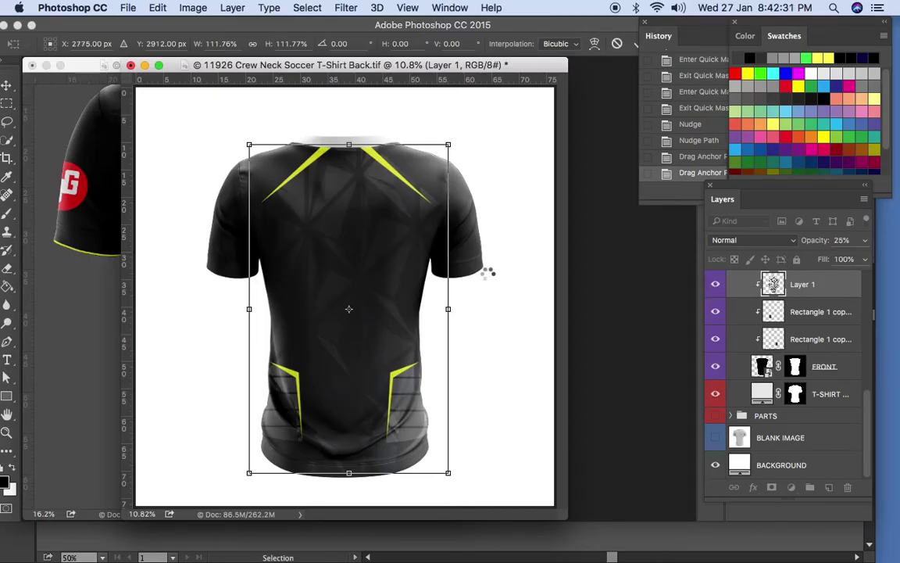
pyautogui.press('Return')
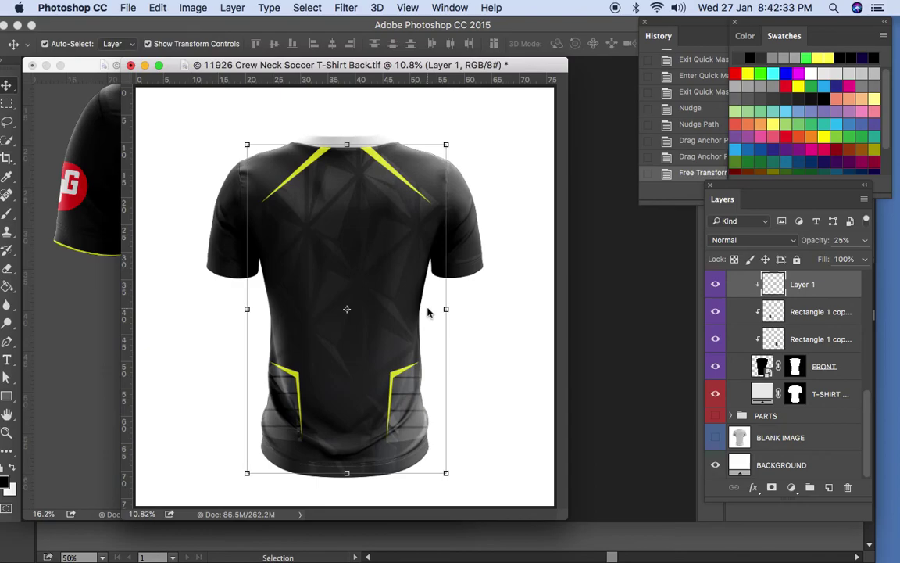
# Zoom in and shift the pattern overlay a few pixels left.
pyautogui.press('z')
pyautogui.click(411, 296)
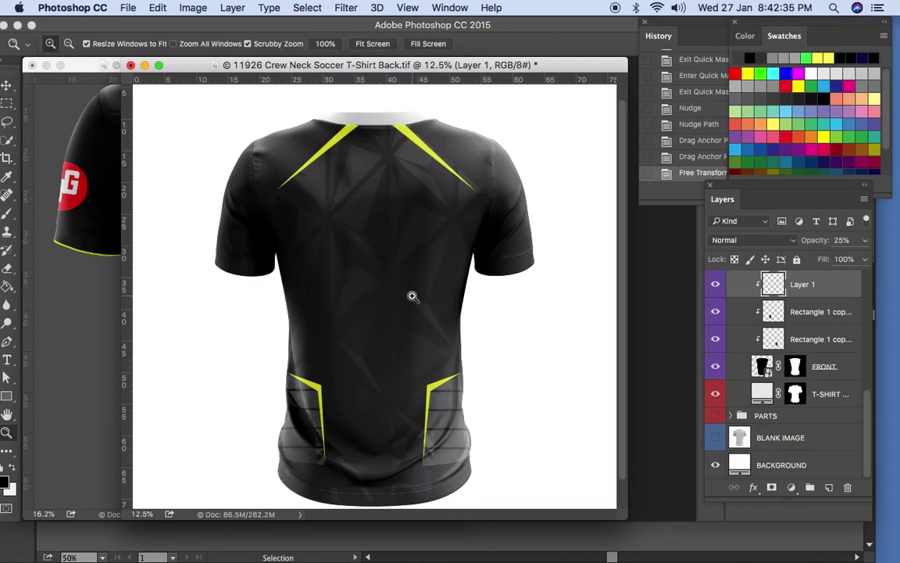
pyautogui.press('v')
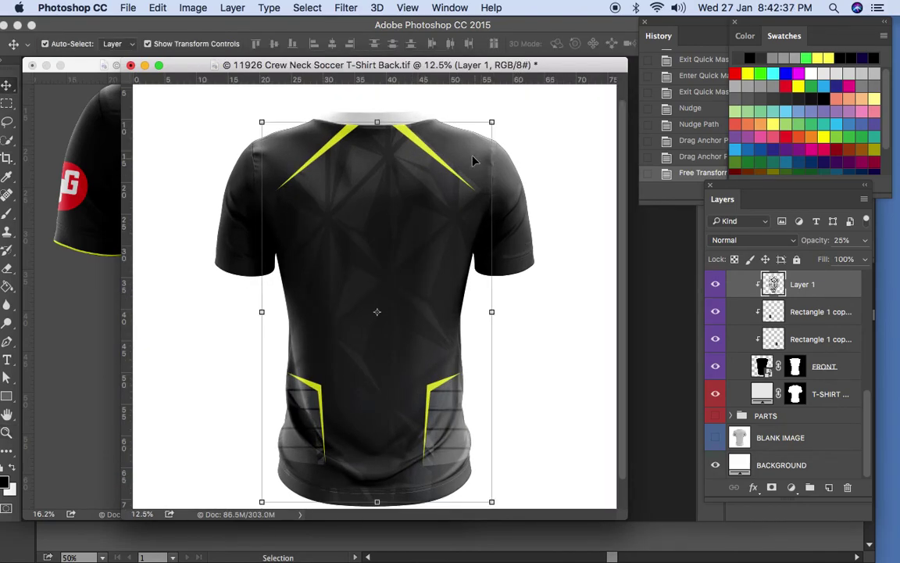
pyautogui.hotkey('shift', 'Left')
pyautogui.hotkey('shift', 'Left')
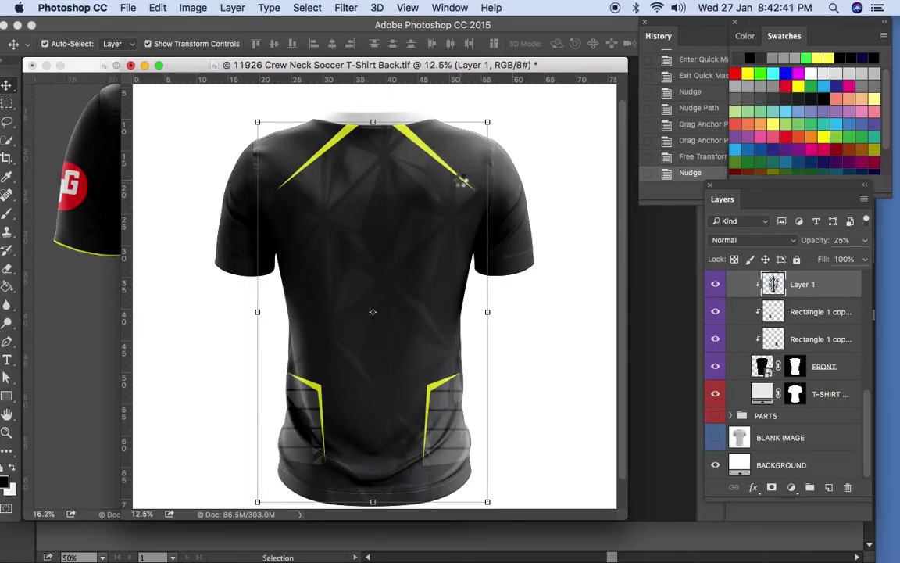
pyautogui.press('Left')
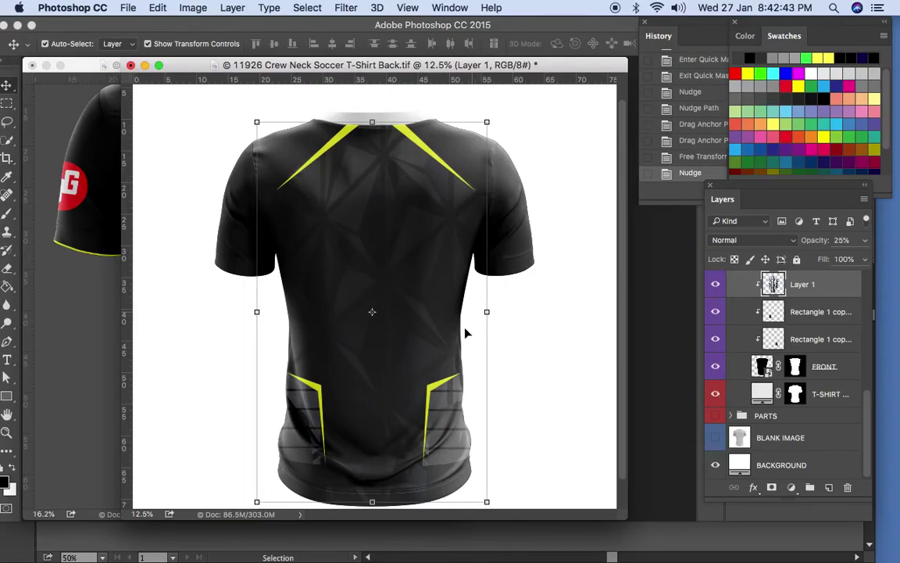
pyautogui.click(458, 433)
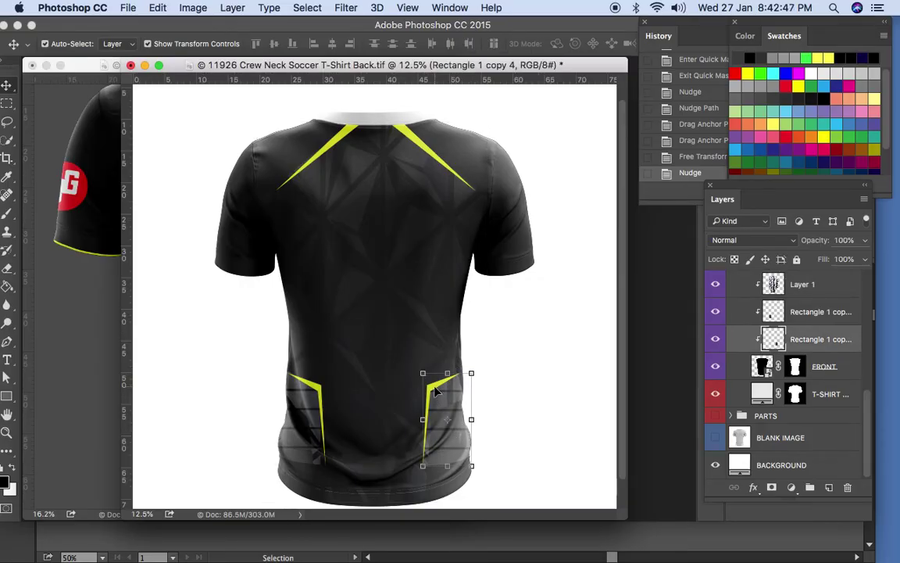
# Scale the right lime hem stripe to about 135.6% so it reaches the hem.
pyautogui.press('super+t')
pyautogui.moveTo(474, 468); pyautogui.dragTo(488, 494)
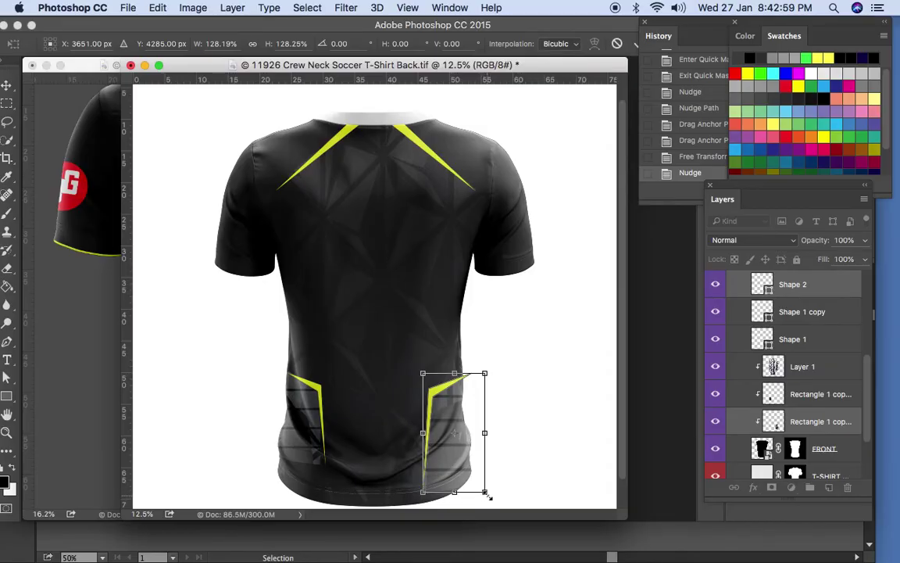
pyautogui.moveTo(485, 494); pyautogui.dragTo(493, 504)
pyautogui.press('Return')
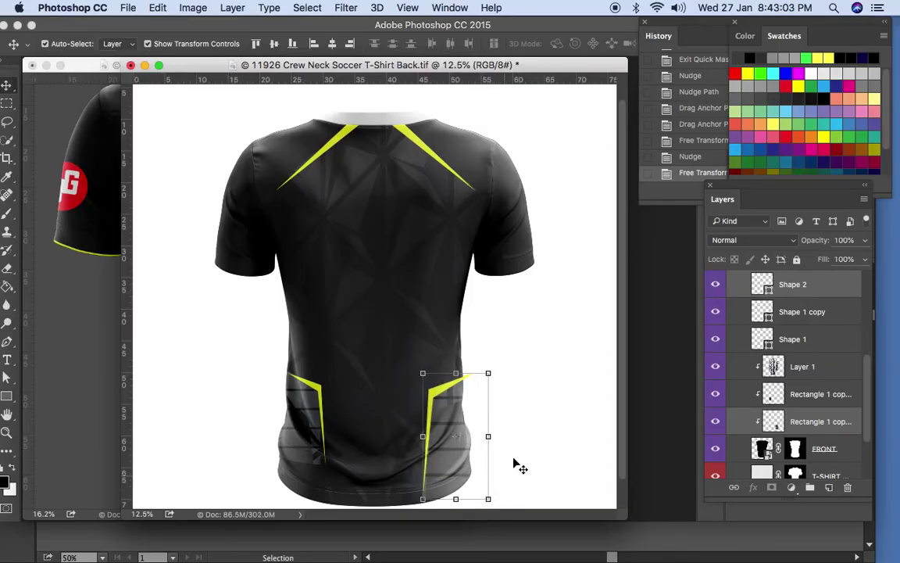
pyautogui.click(533, 442)
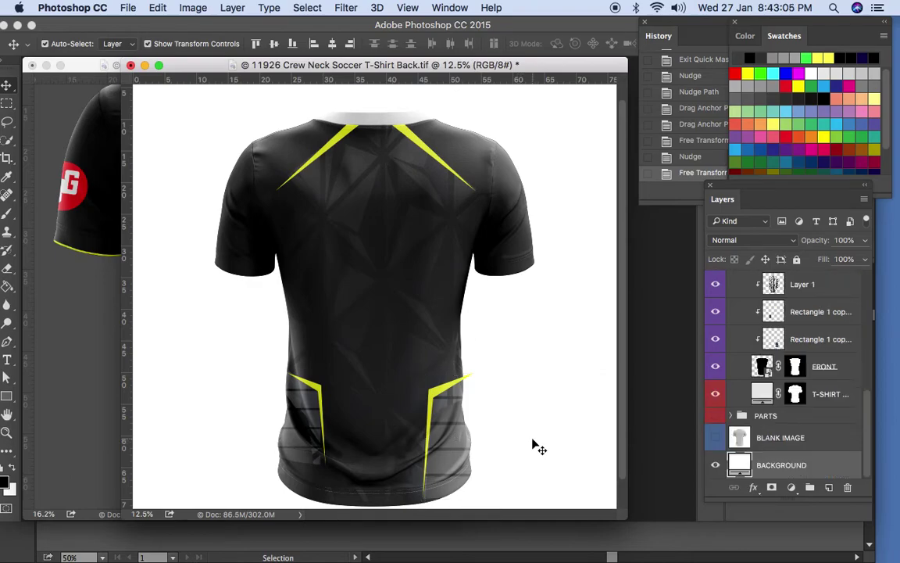
# Zoom in on the lower right hem area of the back shirt.
pyautogui.press('q')
pyautogui.press('z')
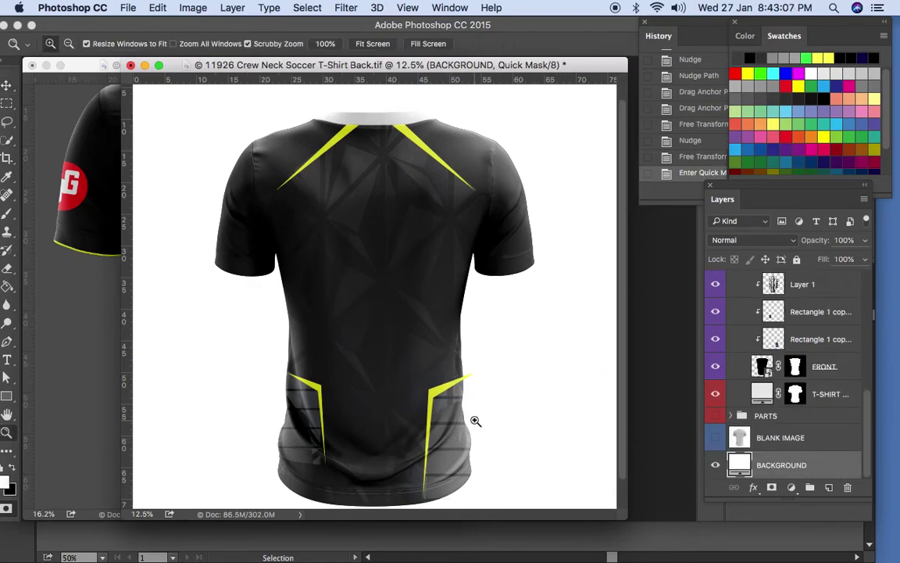
pyautogui.click(429, 422)
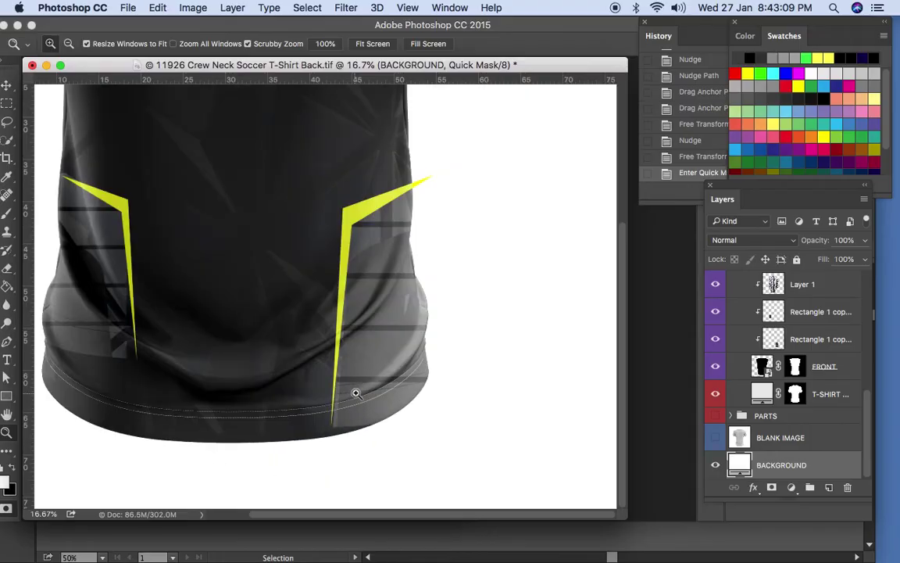
pyautogui.click(356, 393)
pyautogui.press('v')
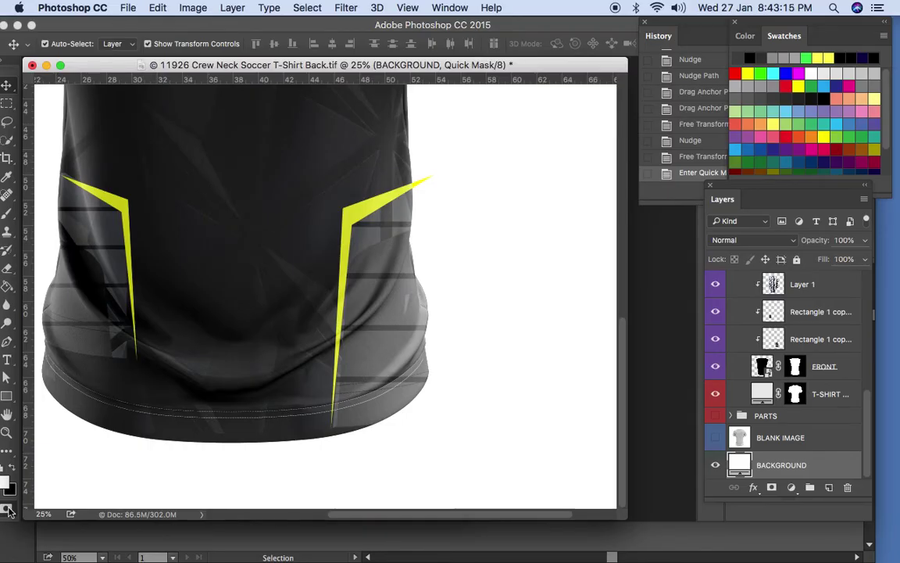
pyautogui.press('q')
# Erase the Layer 1 pattern overlay beside the right lime hem stripe.
pyautogui.click(353, 146)
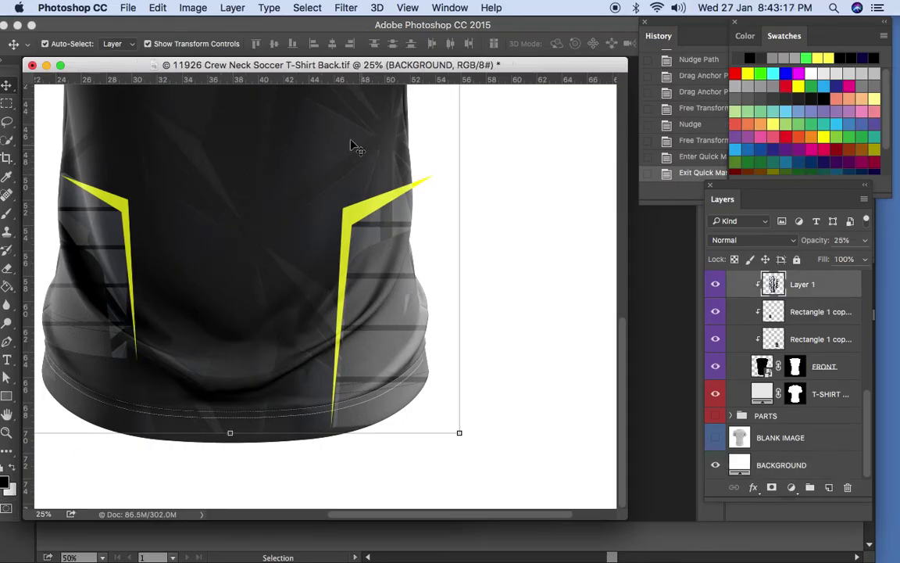
pyautogui.press('e')
pyautogui.moveTo(401, 190)
pyautogui.mouseDown()
pyautogui.moveTo(432, 209)
pyautogui.moveTo(387, 225)
pyautogui.moveTo(374, 243)
pyautogui.mouseUp()
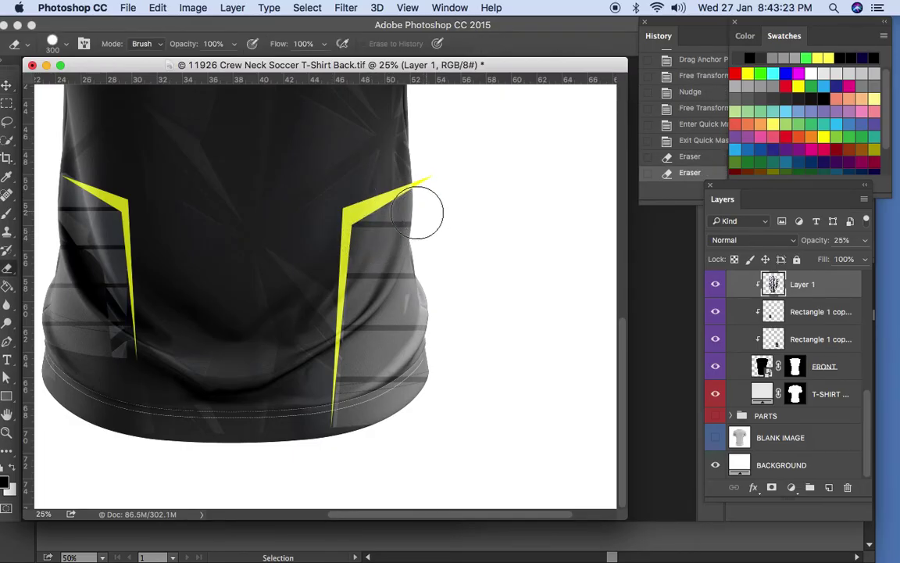
pyautogui.moveTo(414, 353)
pyautogui.mouseDown()
pyautogui.moveTo(375, 324)
pyautogui.moveTo(321, 389)
pyautogui.mouseUp()
pyautogui.press('v')
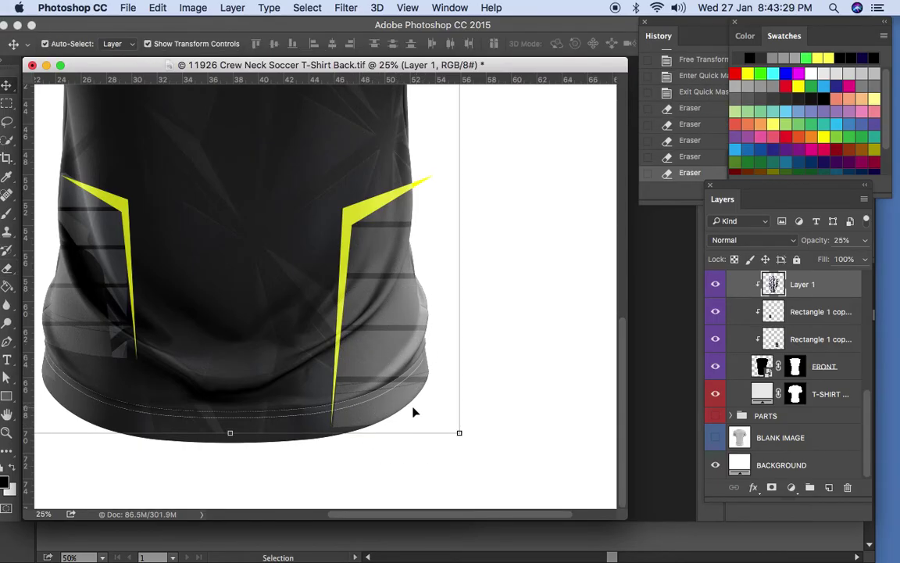
pyautogui.click(375, 415)
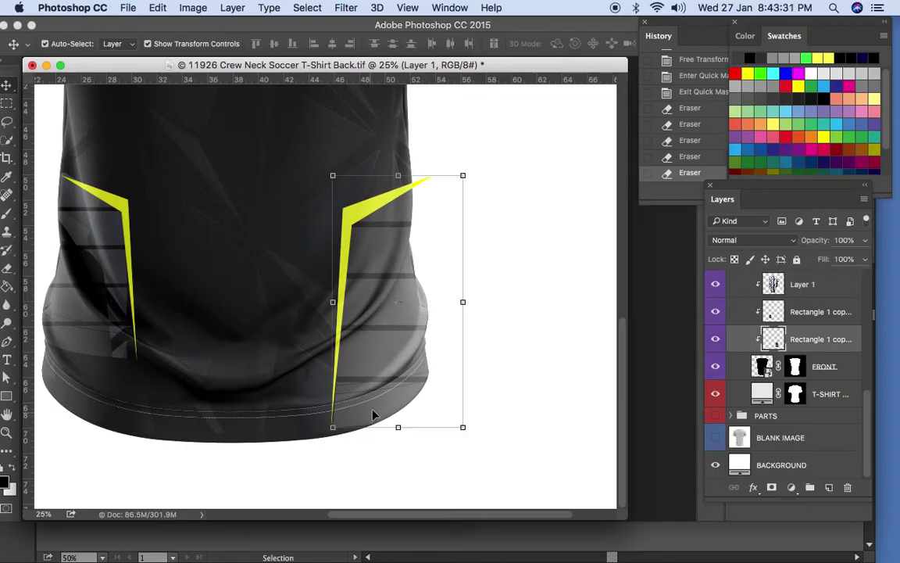
# Nudge the right hem stripe down and stretch it to the hem.
pyautogui.press('Down')
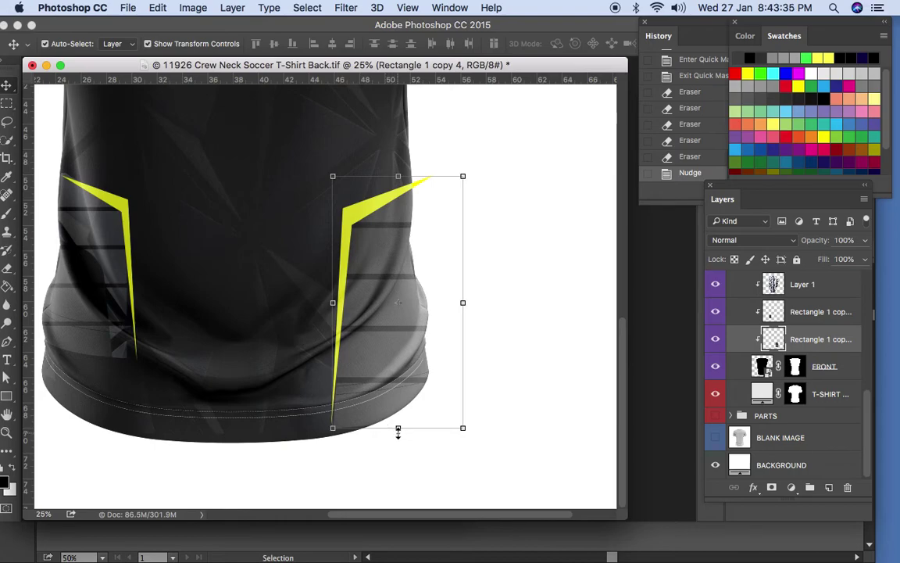
pyautogui.press('super+t')
pyautogui.moveTo(399, 439); pyautogui.dragTo(400, 444)
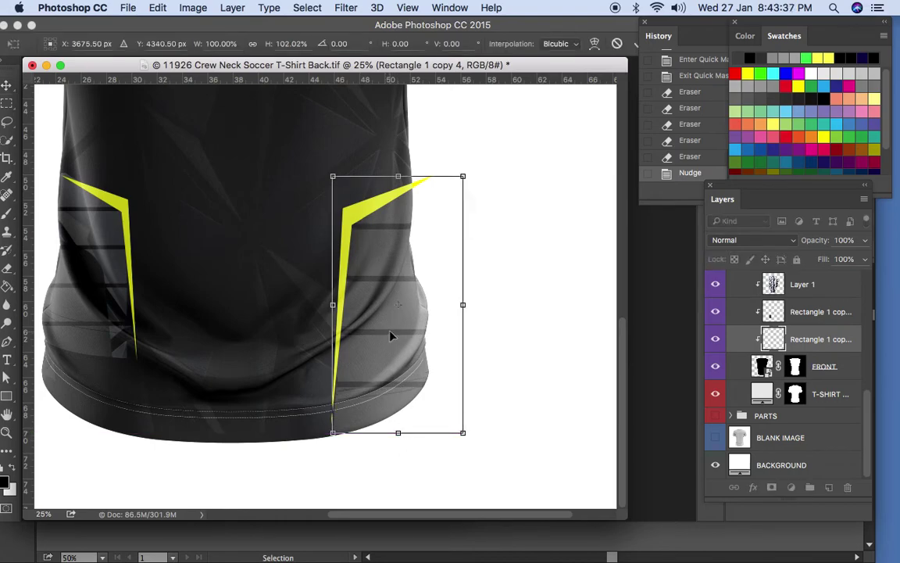
pyautogui.press('Return')
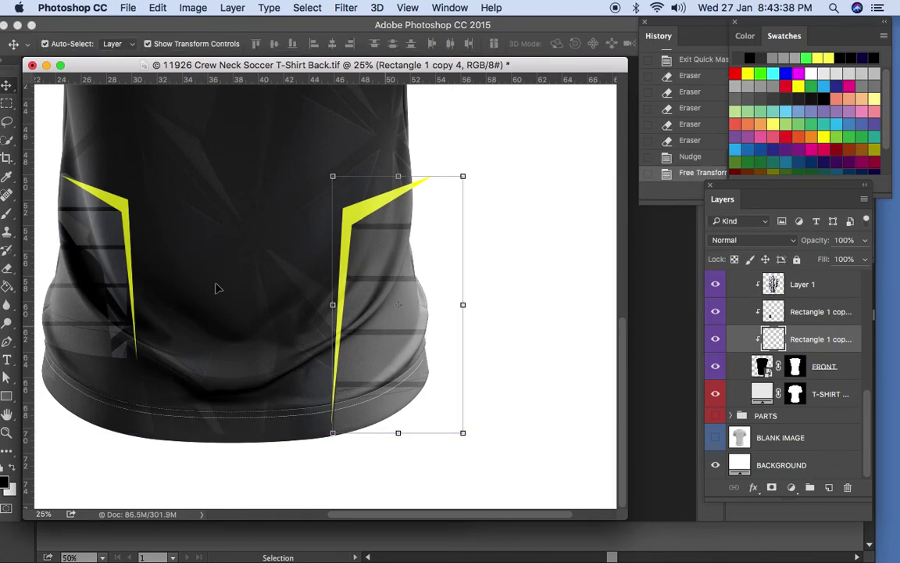
# Delete the duplicate left yellow stripe and the left grey stripe layers.
pyautogui.click(123, 207)
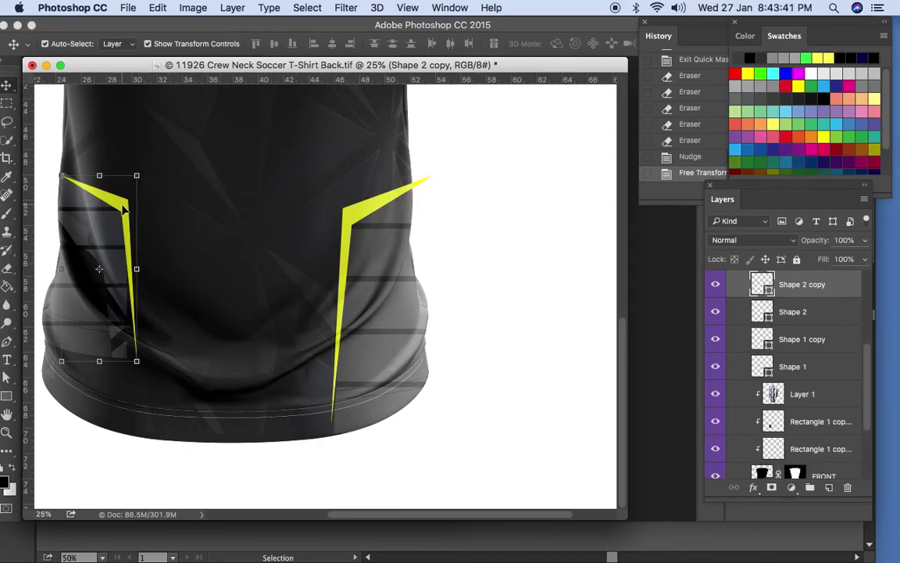
pyautogui.press('Delete')
pyautogui.click(110, 228)
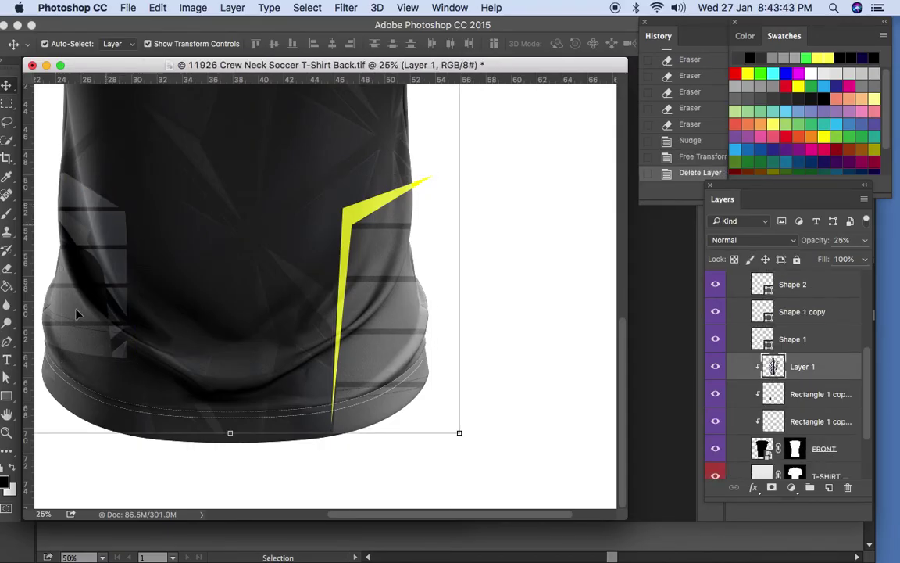
pyautogui.click(68, 282)
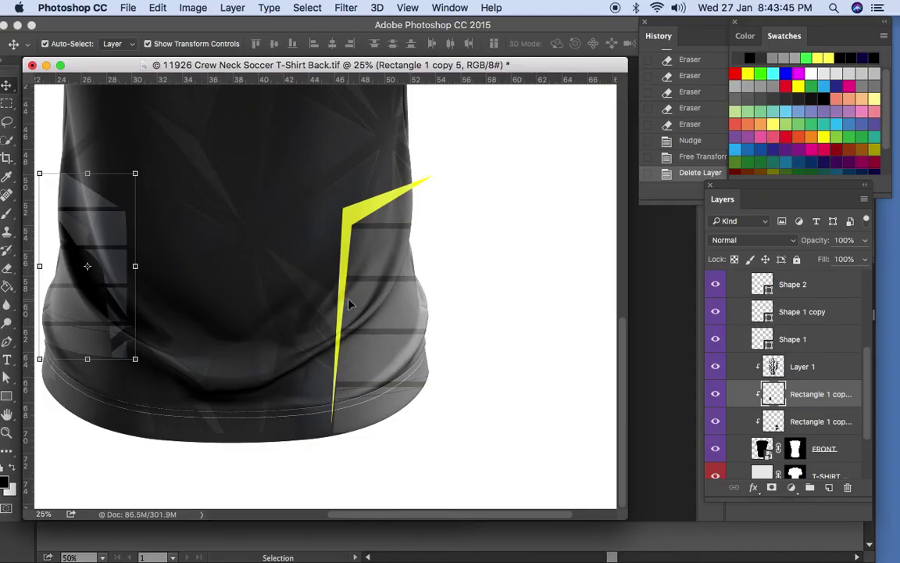
pyautogui.press('Delete')
# Restack Shape 2 above Layer 1, then select it with Rectangle 1 copy.
pyautogui.click(369, 212)
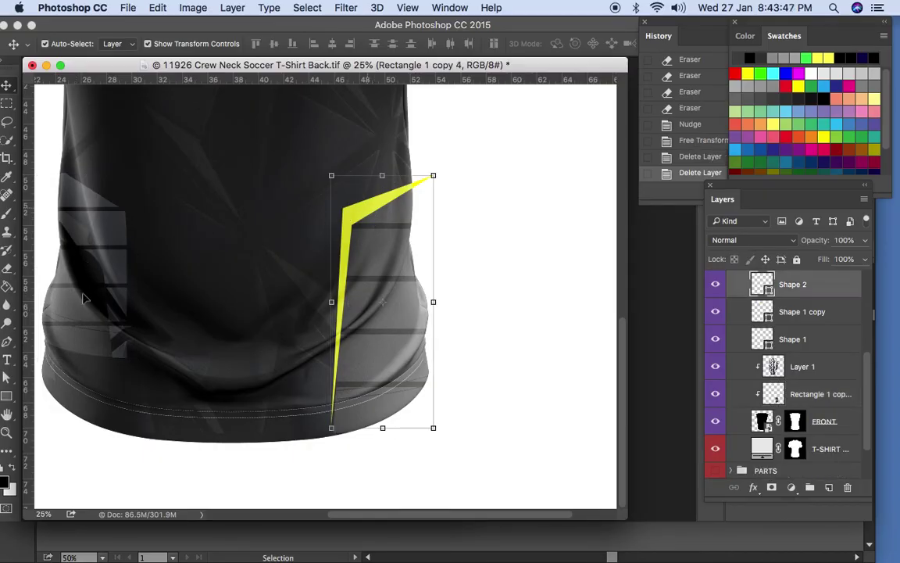
pyautogui.click(60, 278)
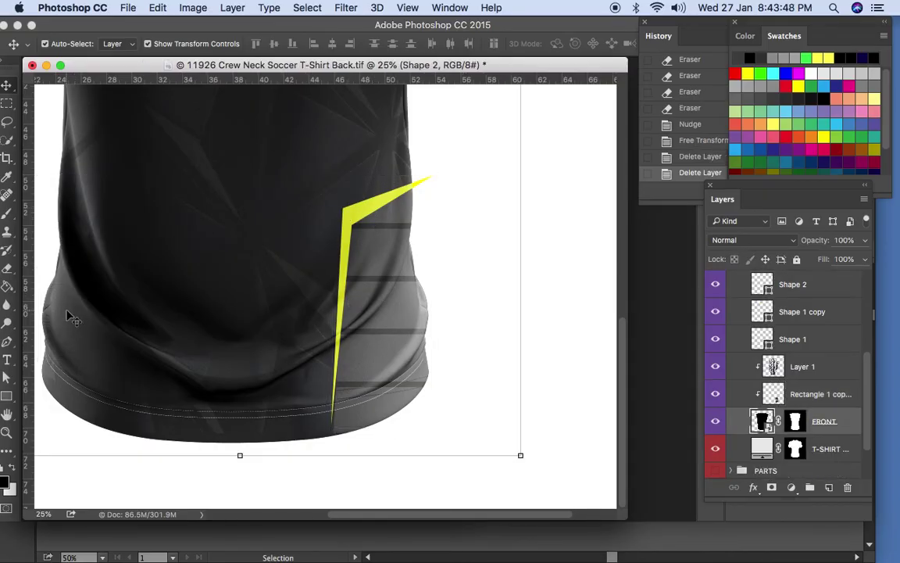
pyautogui.click(372, 203)
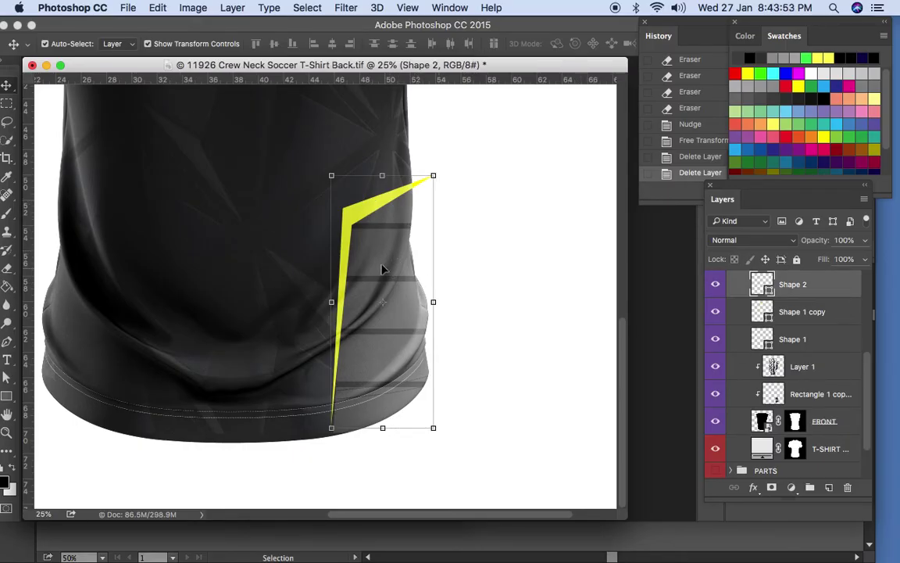
pyautogui.keyDown('super'); pyautogui.click(812, 394); pyautogui.keyUp('super')
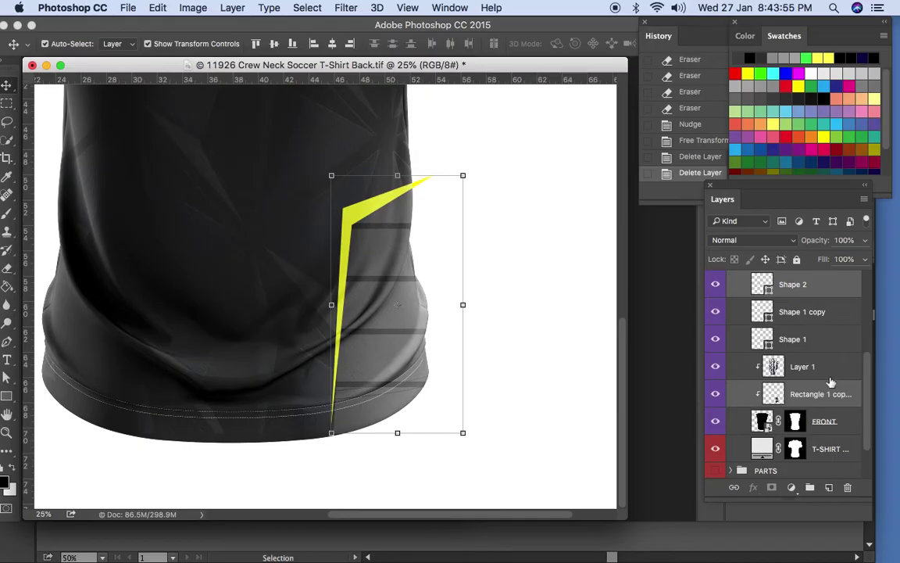
pyautogui.click(826, 313)
pyautogui.moveTo(827, 292); pyautogui.dragTo(824, 377)
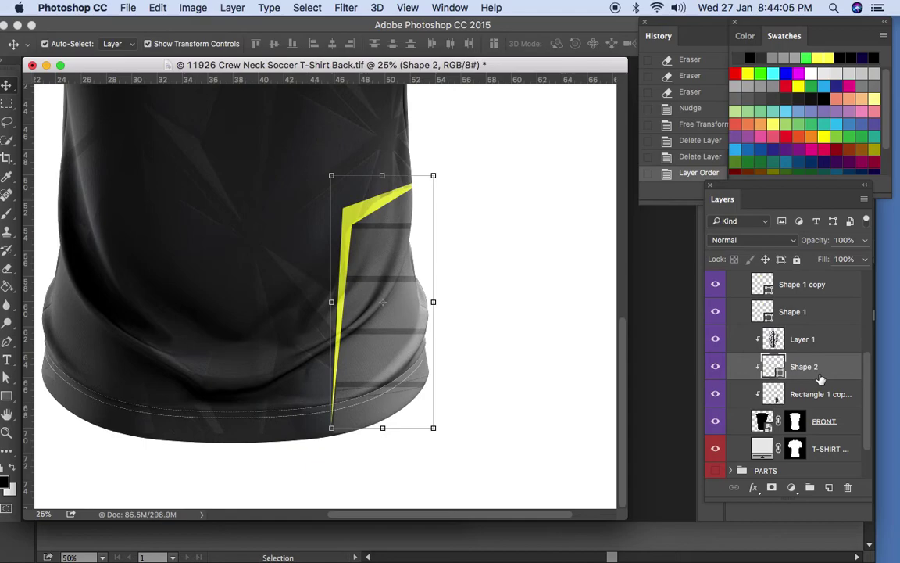
pyautogui.moveTo(820, 379); pyautogui.dragTo(829, 321)
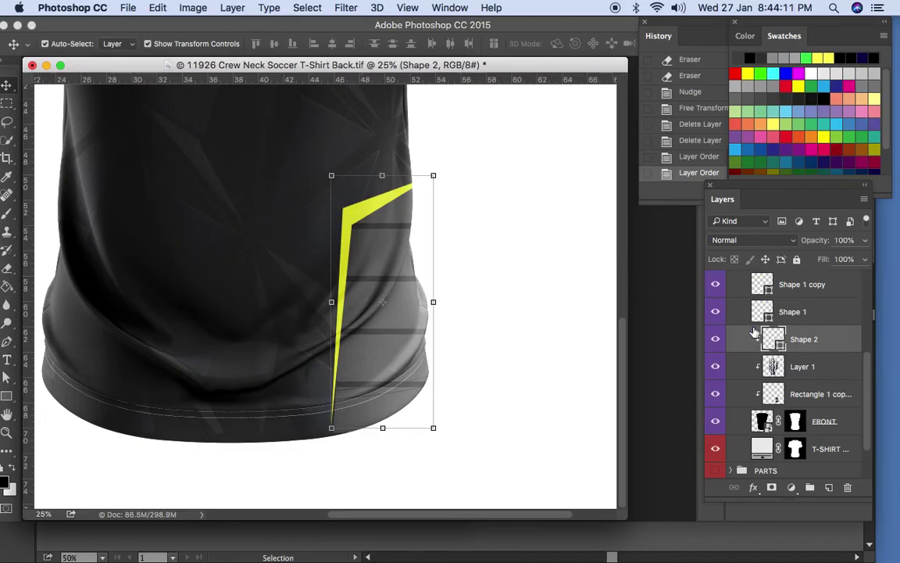
pyautogui.click(786, 372)
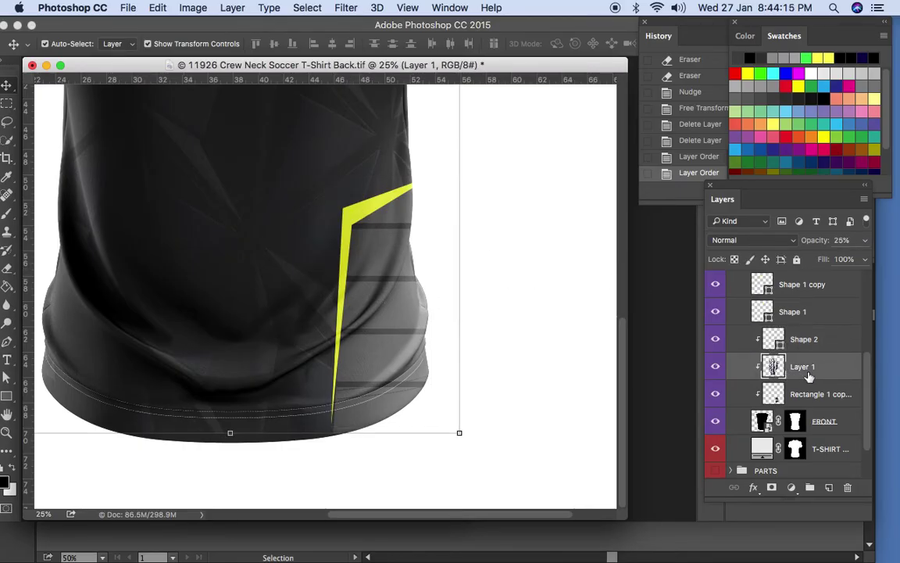
pyautogui.click(822, 342)
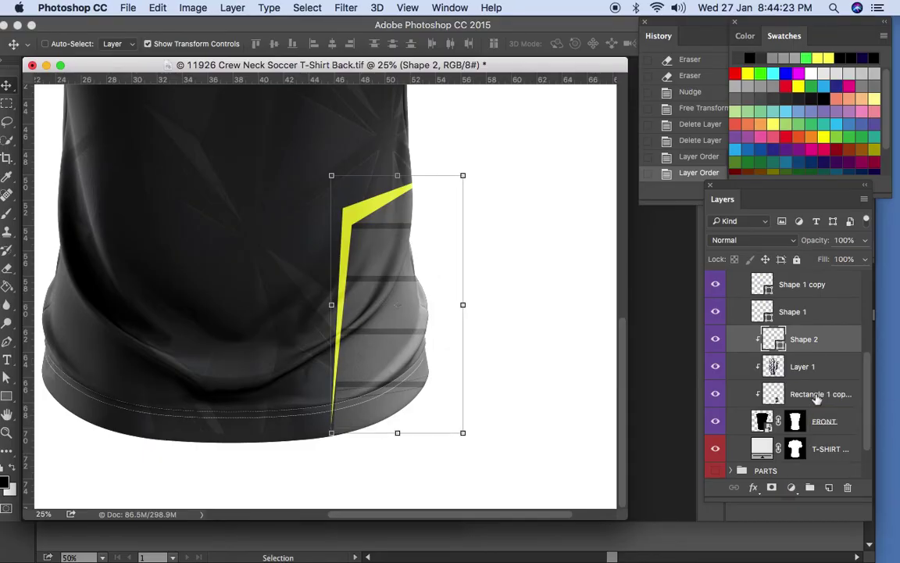
pyautogui.keyDown('super'); pyautogui.click(817, 398); pyautogui.keyUp('super')
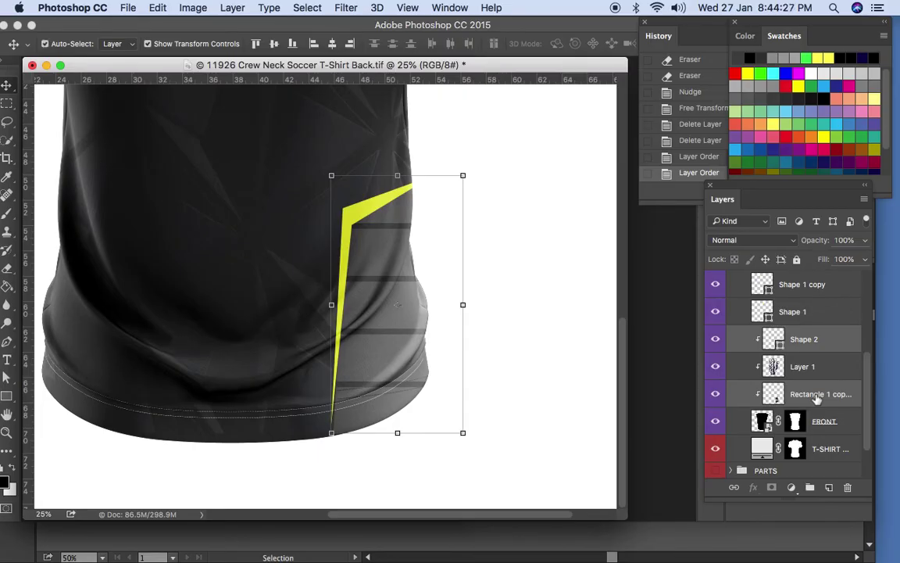
# Duplicate the lime hem accent, move the copy left and flip it horizontally.
pyautogui.press('super+j')
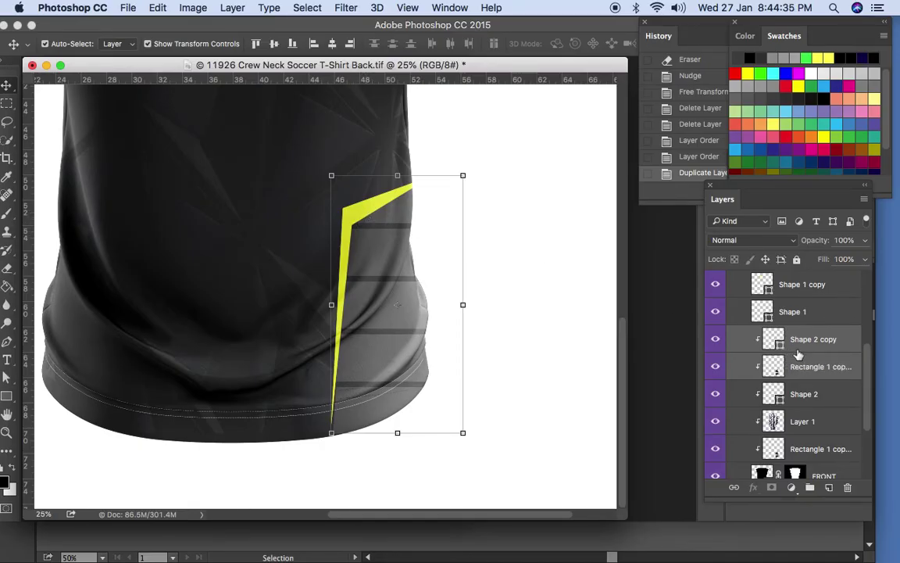
pyautogui.moveTo(373, 211); pyautogui.dragTo(90, 213)
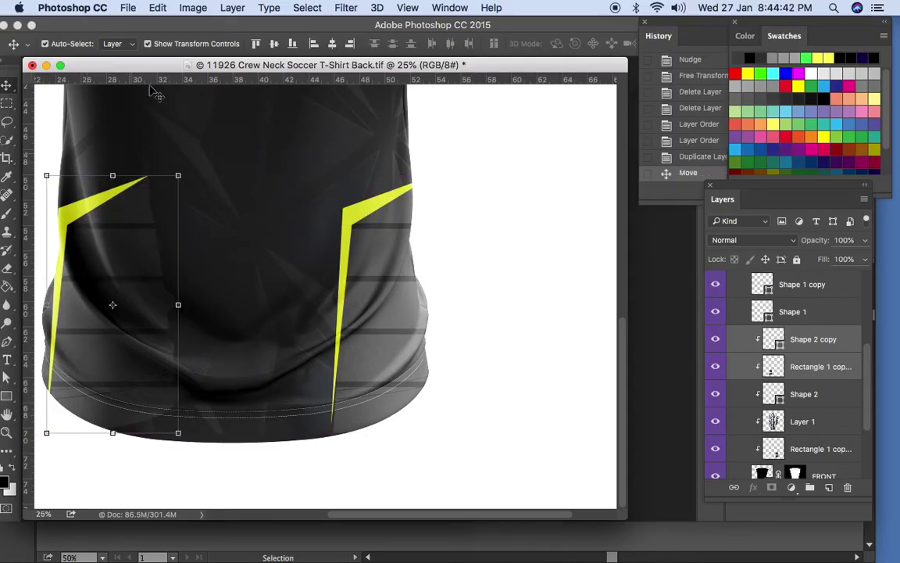
pyautogui.click(155, 10)
pyautogui.moveTo(232, 307)
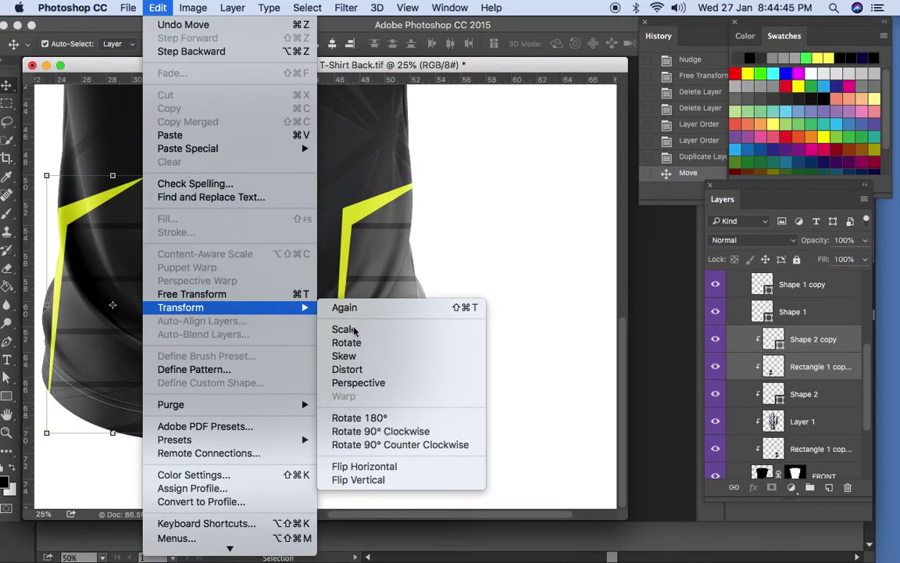
pyautogui.click(372, 466)
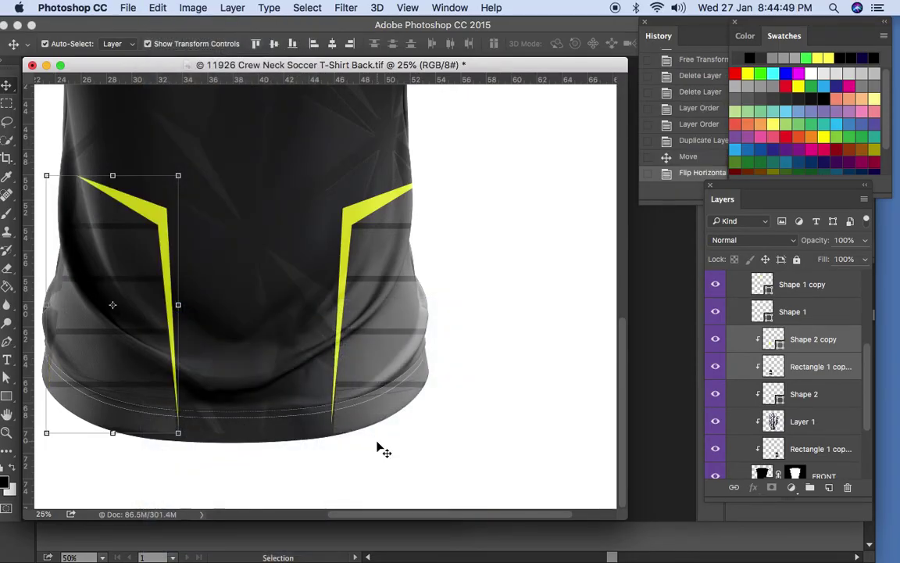
# Nudge the flipped left accent into position on the shirt back.
pyautogui.hotkey('shift', 'Left')
pyautogui.hotkey('shift', 'Left')
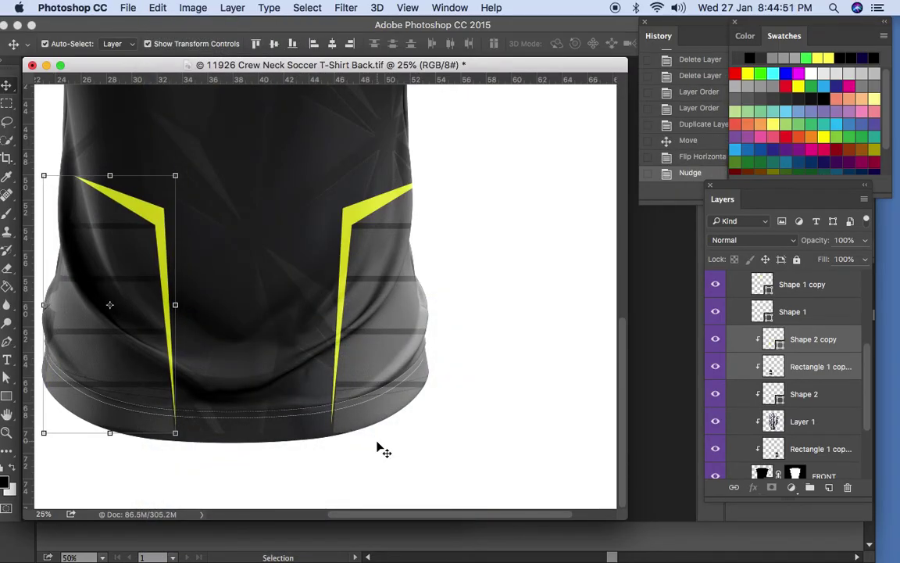
pyautogui.hotkey('shift', 'Left')
pyautogui.hotkey('shift', 'Left')
pyautogui.hotkey('shift', 'Left')
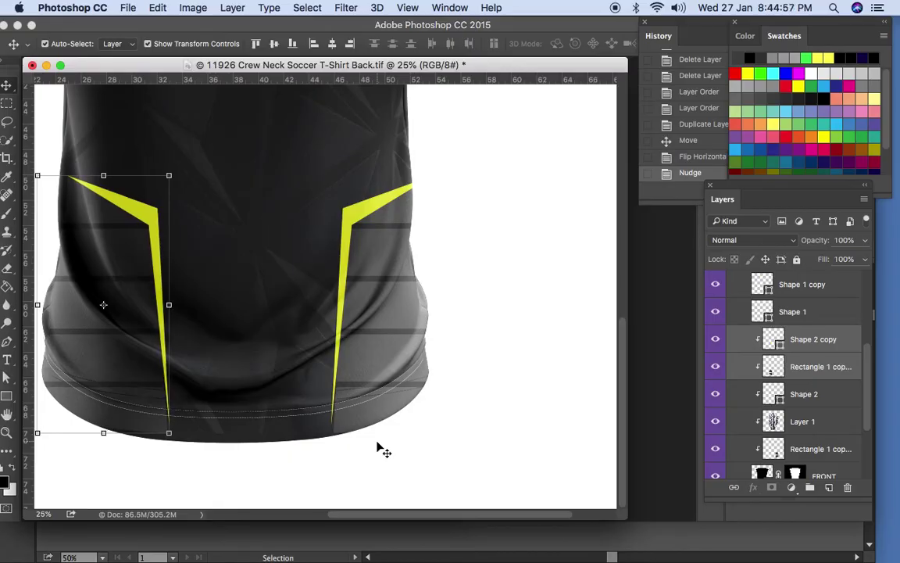
pyautogui.press('Left')
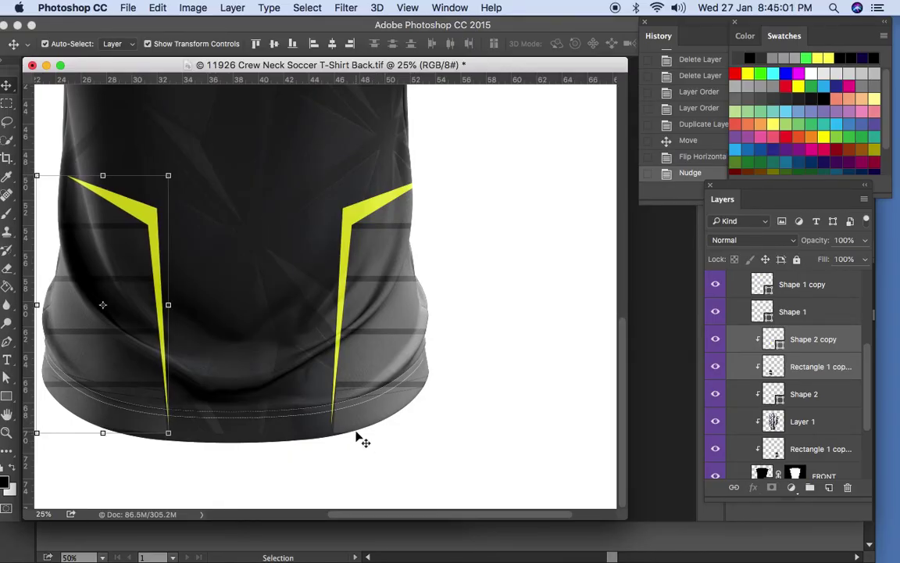
pyautogui.press('Down')
pyautogui.press('Down')
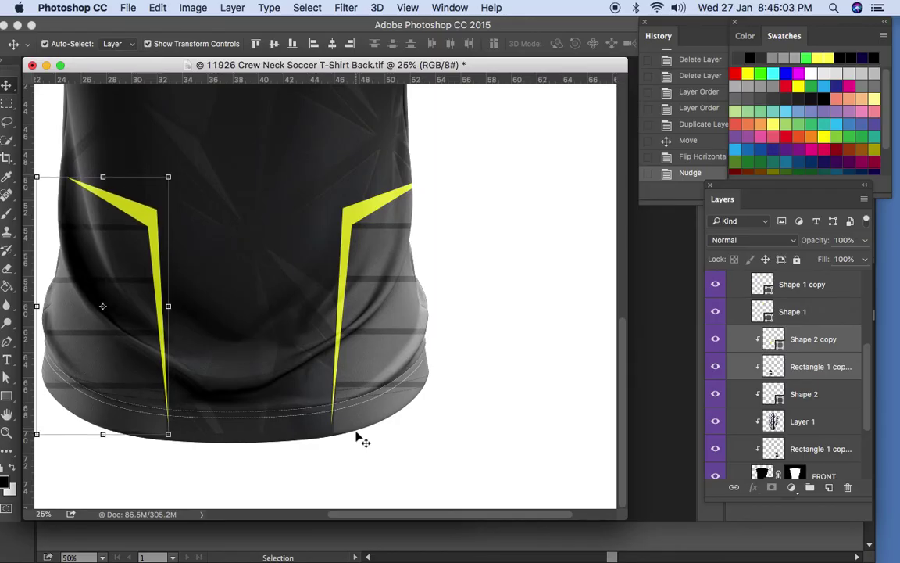
pyautogui.press('Left')
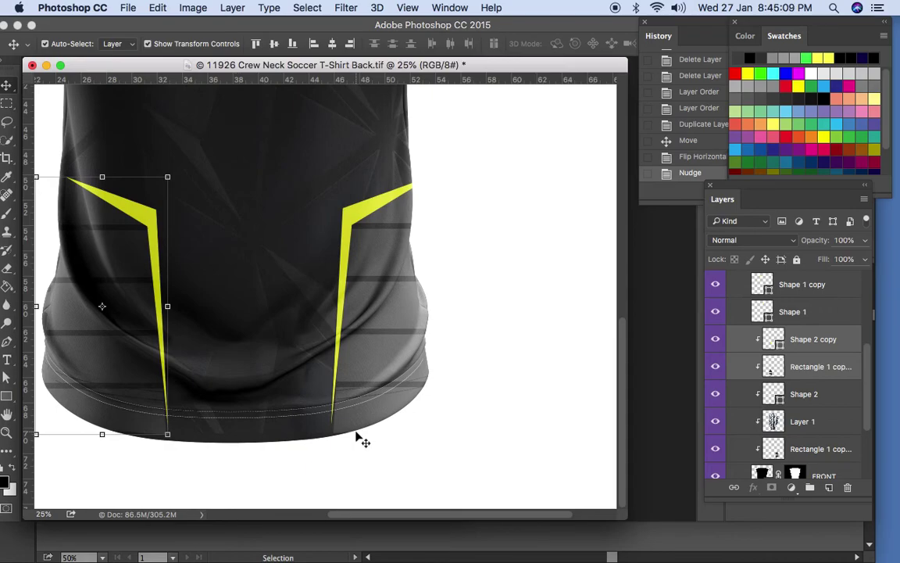
# Select both hem accents and nudge them down and left together.
pyautogui.keyDown('shift'); pyautogui.click(826, 403); pyautogui.keyUp('shift')
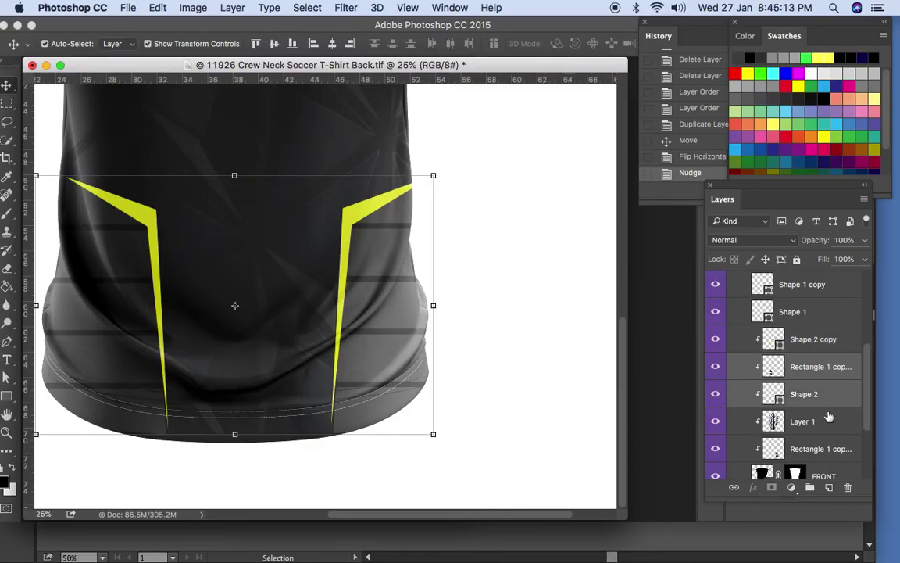
pyautogui.keyDown('shift'); pyautogui.click(808, 450); pyautogui.keyUp('shift')
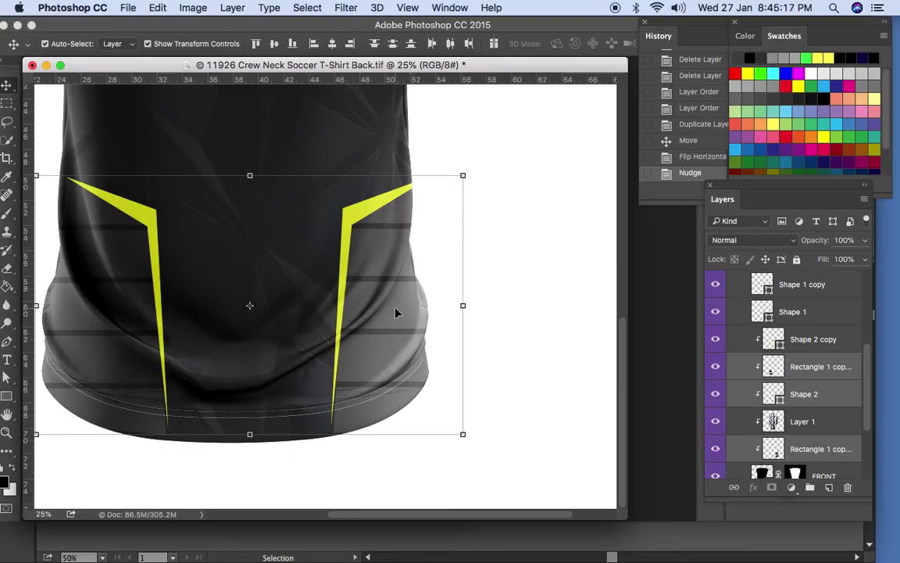
pyautogui.hotkey('shift', 'Down')
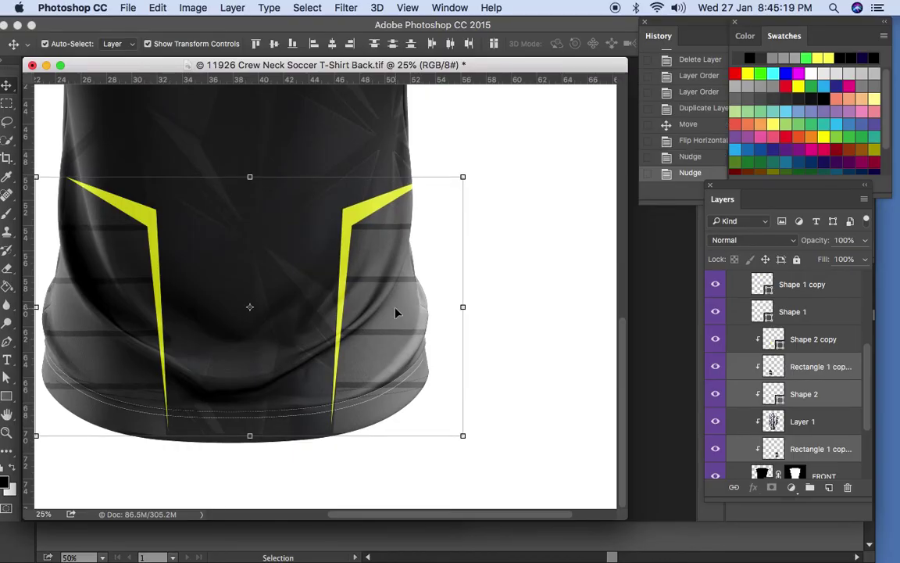
pyautogui.hotkey('shift', 'Down')
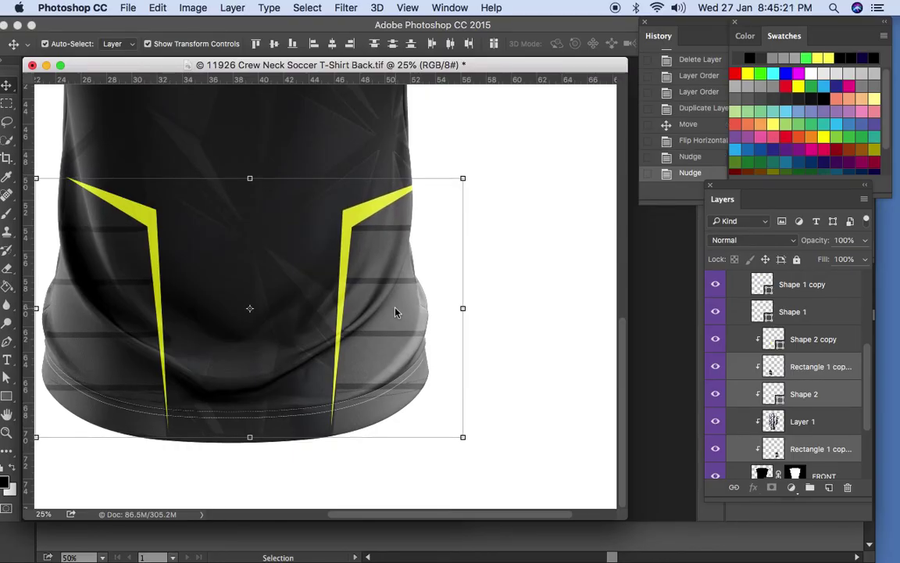
pyautogui.press('Down')
pyautogui.press('Left')
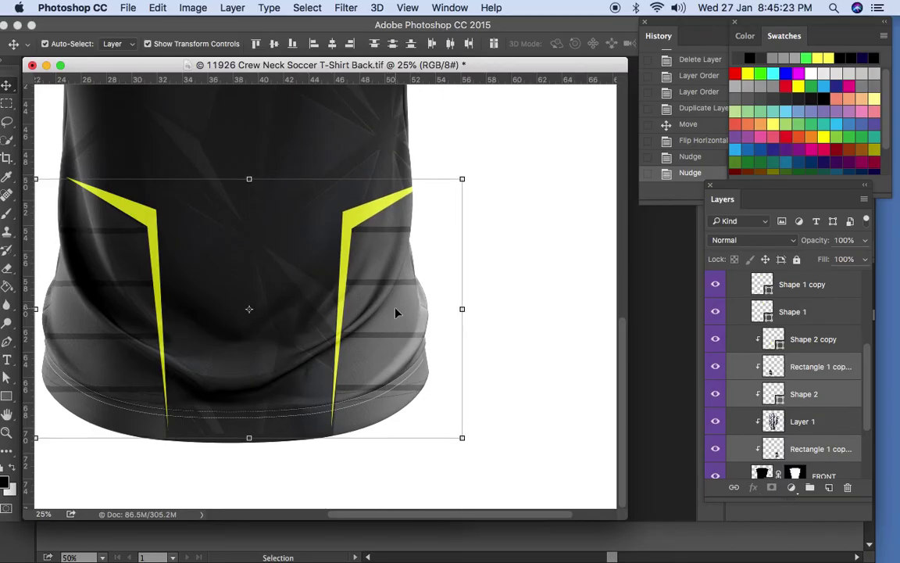
pyautogui.press('Left')
pyautogui.press('Down')
pyautogui.press('Down')
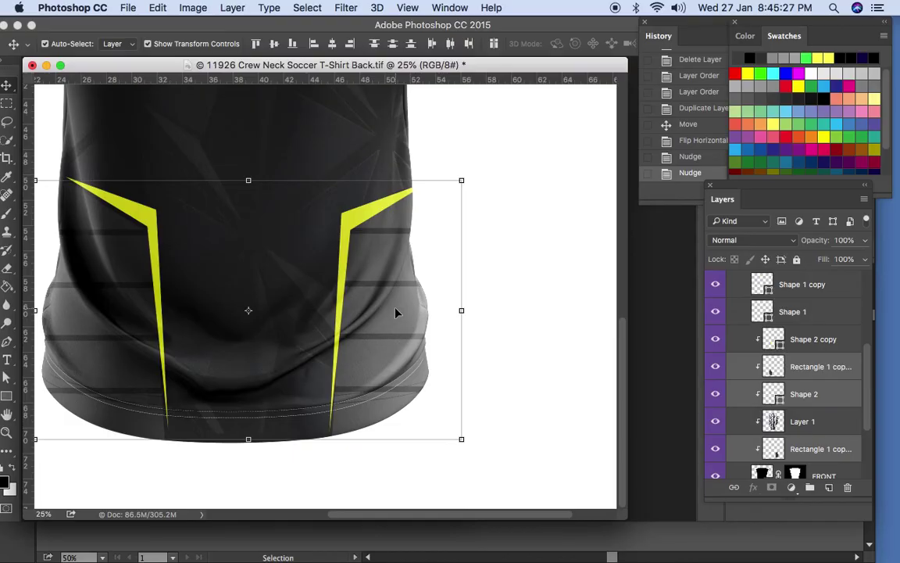
pyautogui.press('Left')
pyautogui.press('Left')
pyautogui.press('Left')
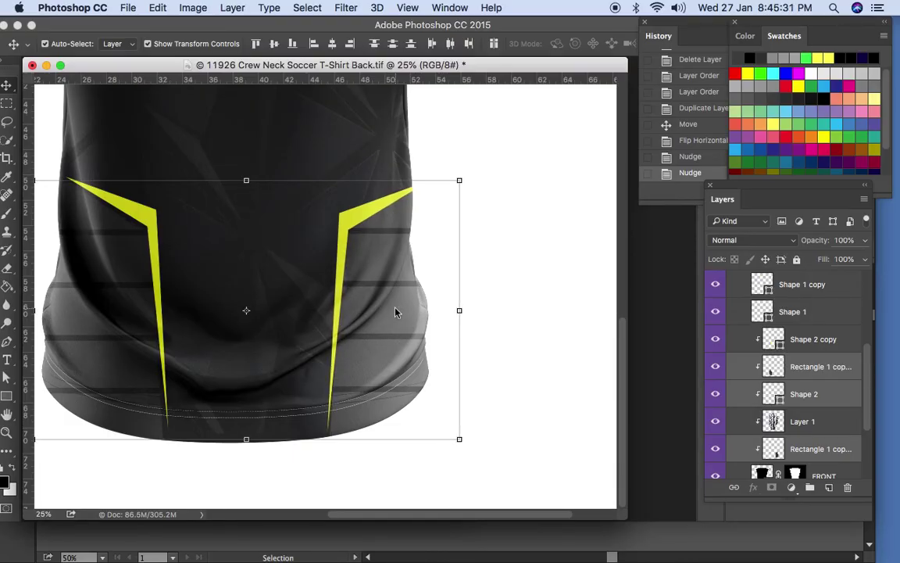
pyautogui.press('a')
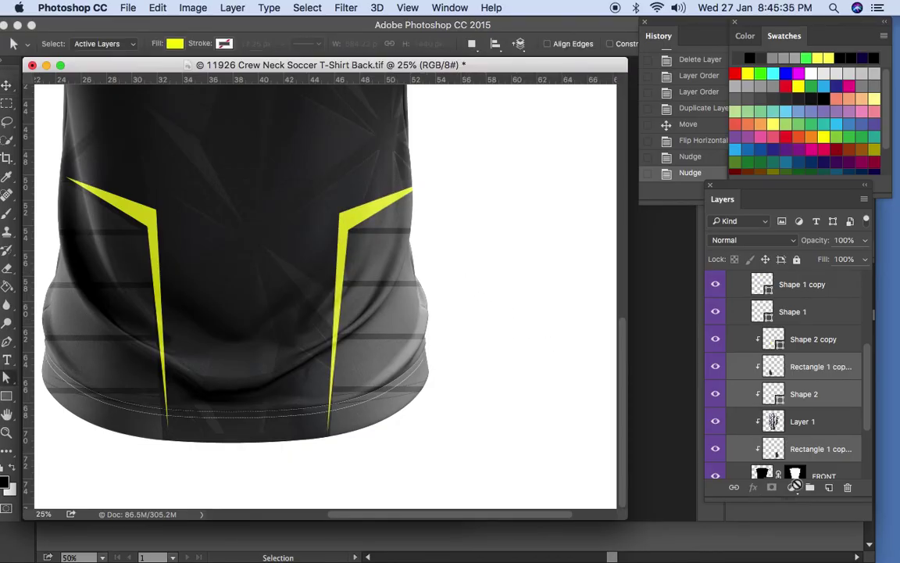
# Change the BACKGROUND layer's fill from white to grey #5e5e5e.
pyautogui.moveTo(868, 416); pyautogui.dragTo(868, 472)
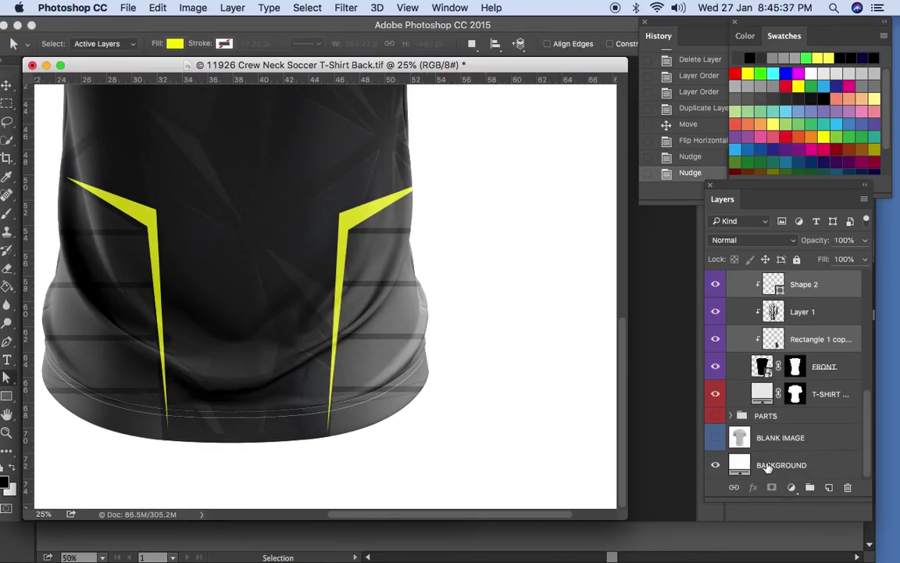
pyautogui.click(739, 465)
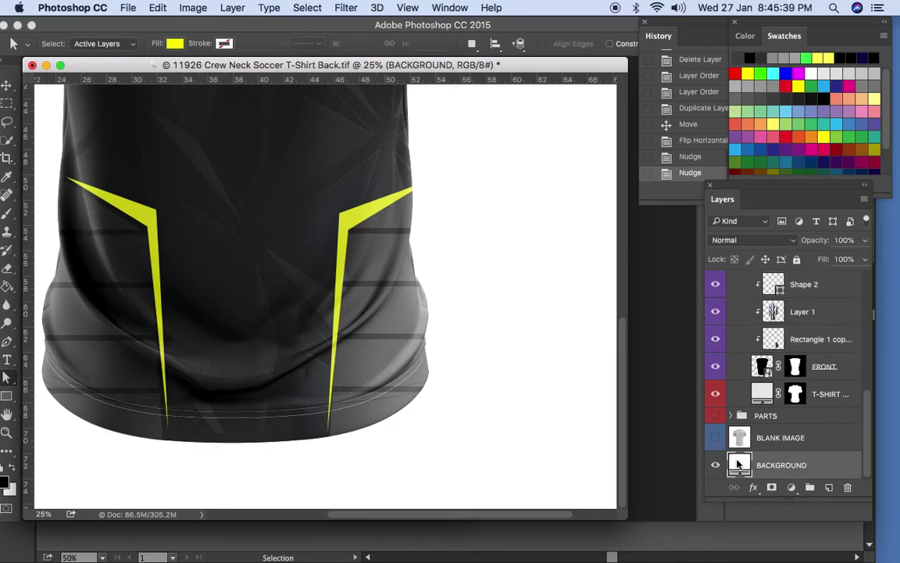
pyautogui.doubleClick(738, 465)
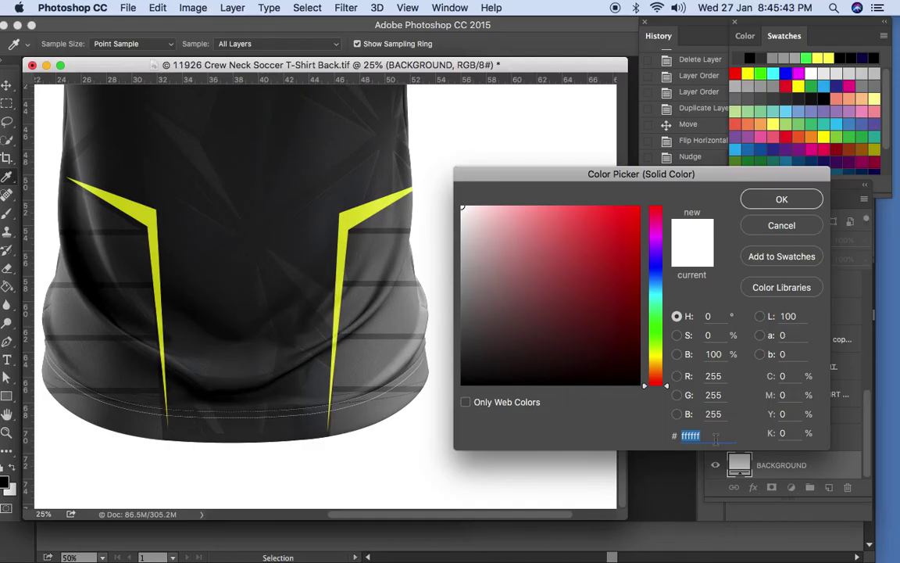
pyautogui.write('55555')
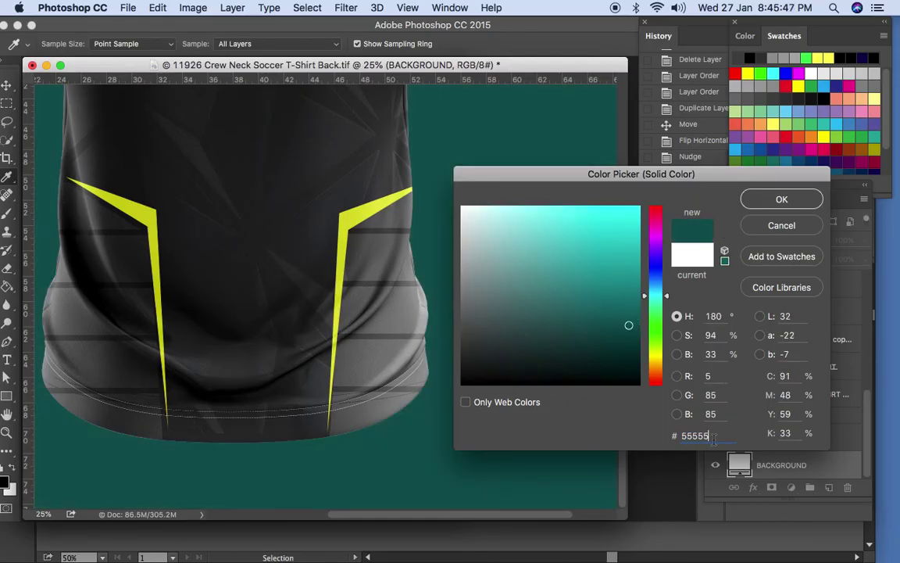
pyautogui.moveTo(403, 290)
pyautogui.mouseDown()
pyautogui.moveTo(412, 265)
pyautogui.moveTo(414, 288)
pyautogui.mouseUp()
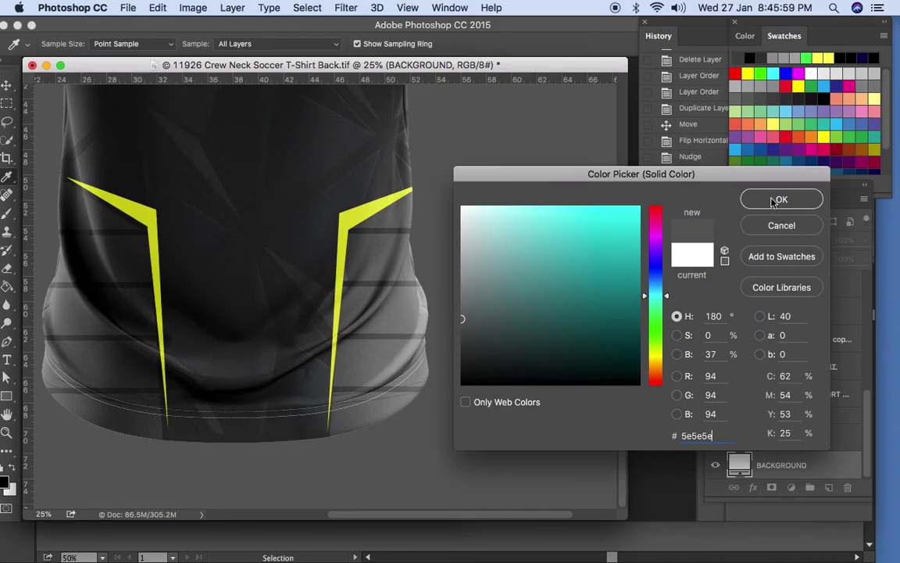
pyautogui.press('Return')
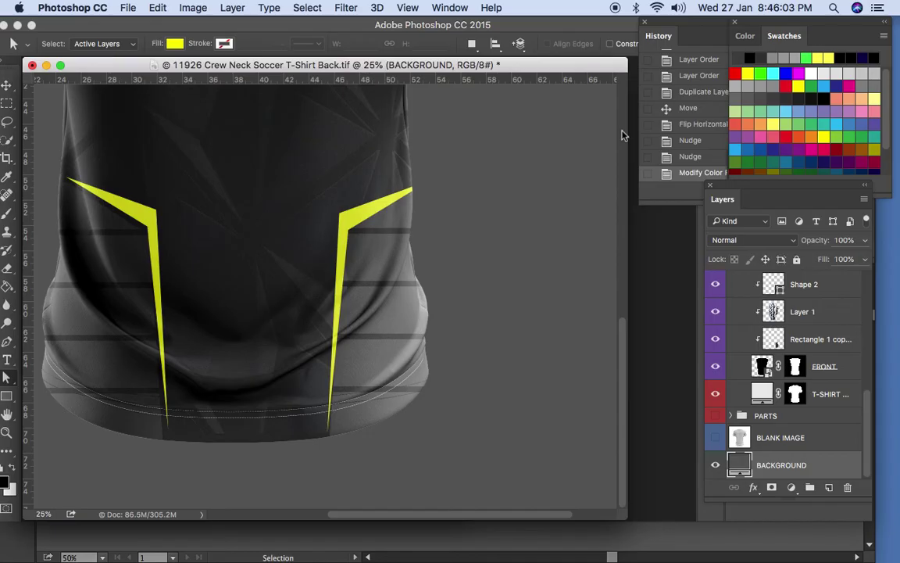
# Check the front mockup's BACKGROUND fill colour value in its Color Picker.
pyautogui.press('super+0')
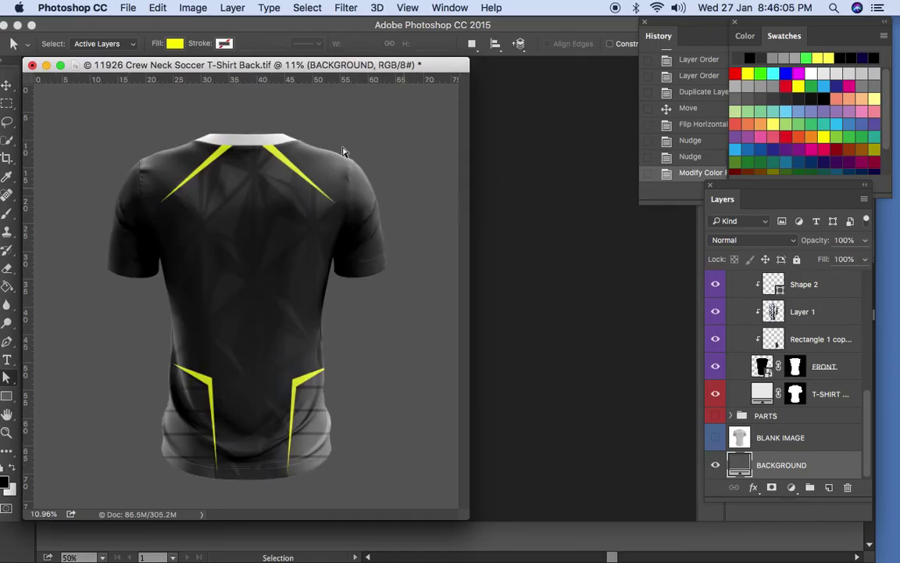
pyautogui.moveTo(223, 65); pyautogui.dragTo(528, 97)
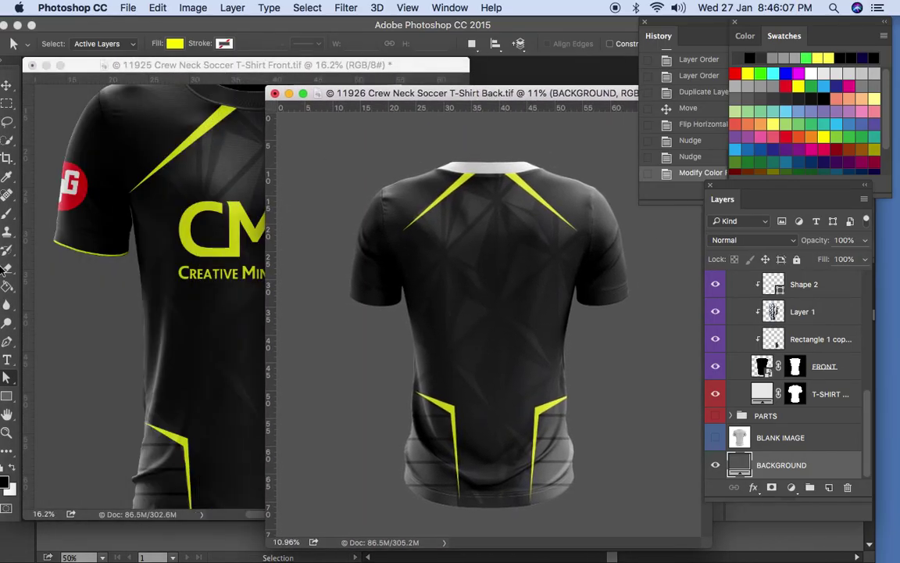
pyautogui.press('v')
pyautogui.click(88, 343)
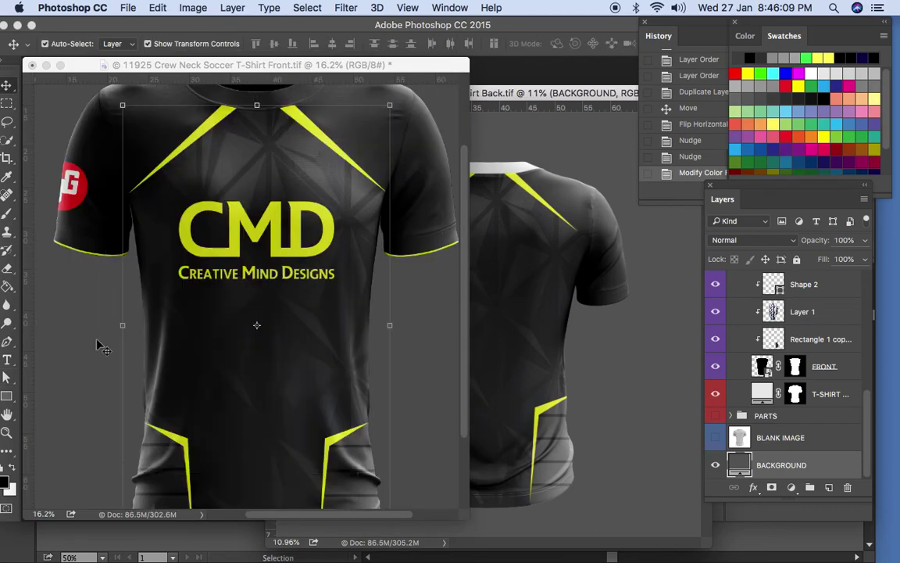
pyautogui.click(739, 465)
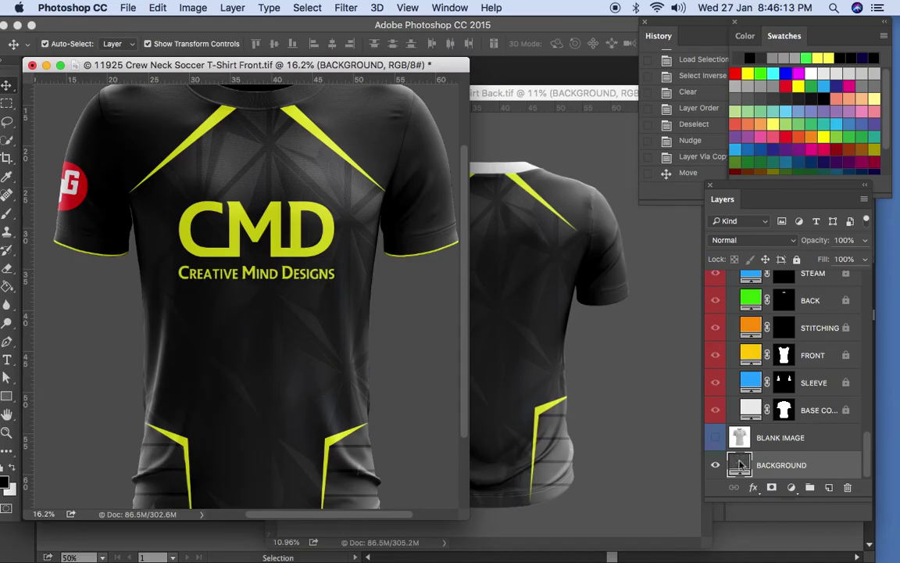
pyautogui.doubleClick(739, 465)
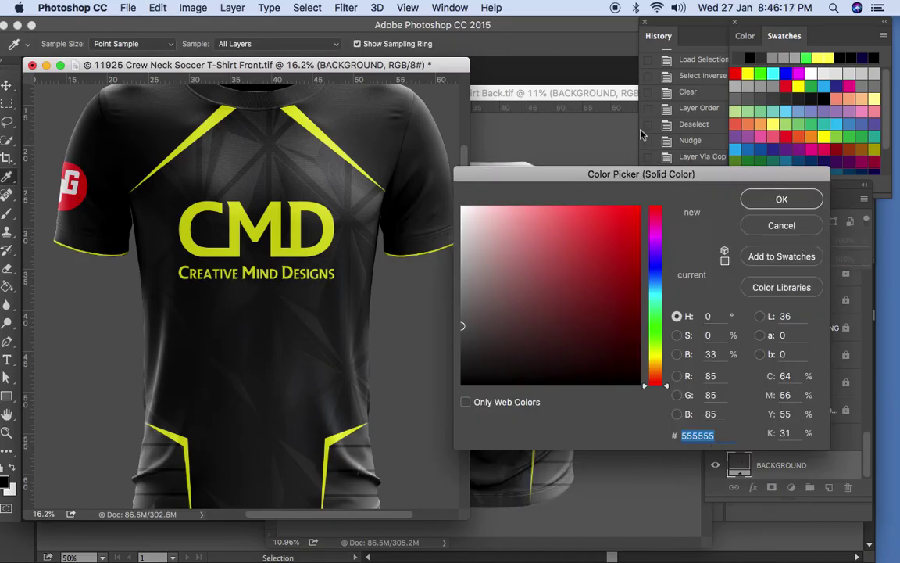
pyautogui.click(591, 94)
pyautogui.press('Return')
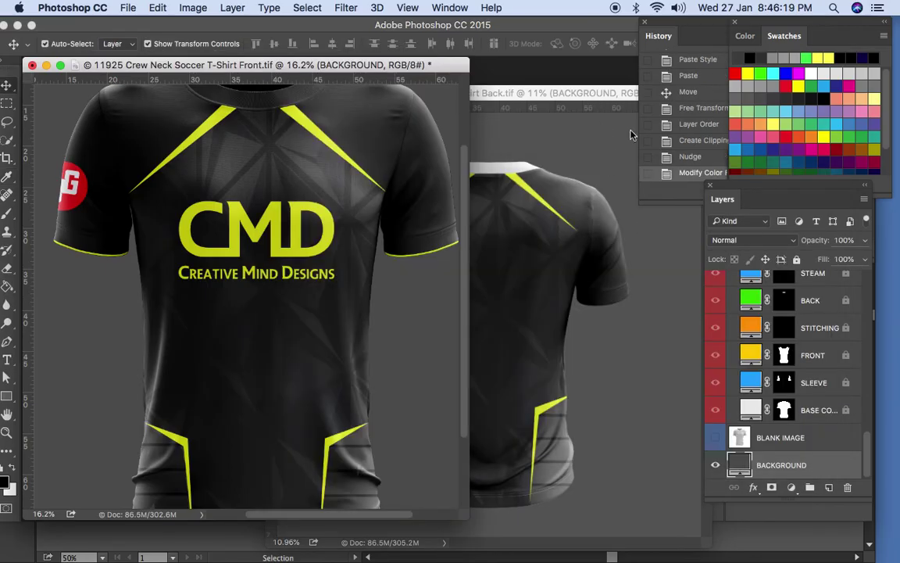
# Set the back mockup's BACKGROUND fill to grey 555555.
pyautogui.click(609, 96)
pyautogui.click(609, 96)
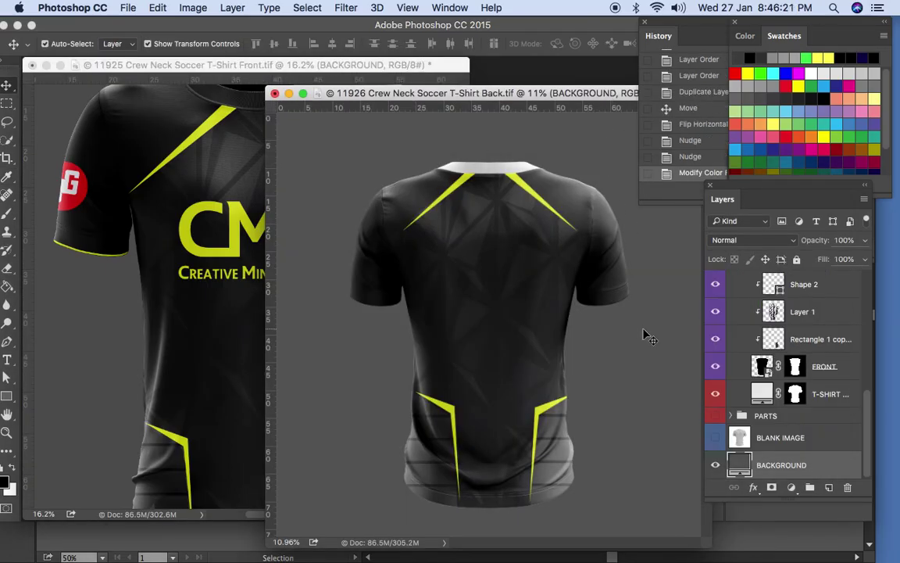
pyautogui.doubleClick(738, 465)
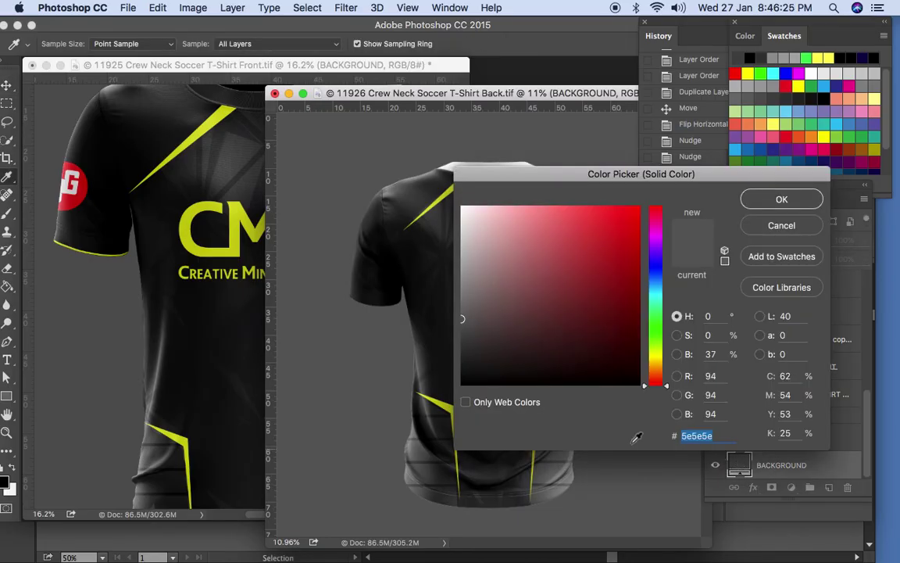
pyautogui.write('555555')
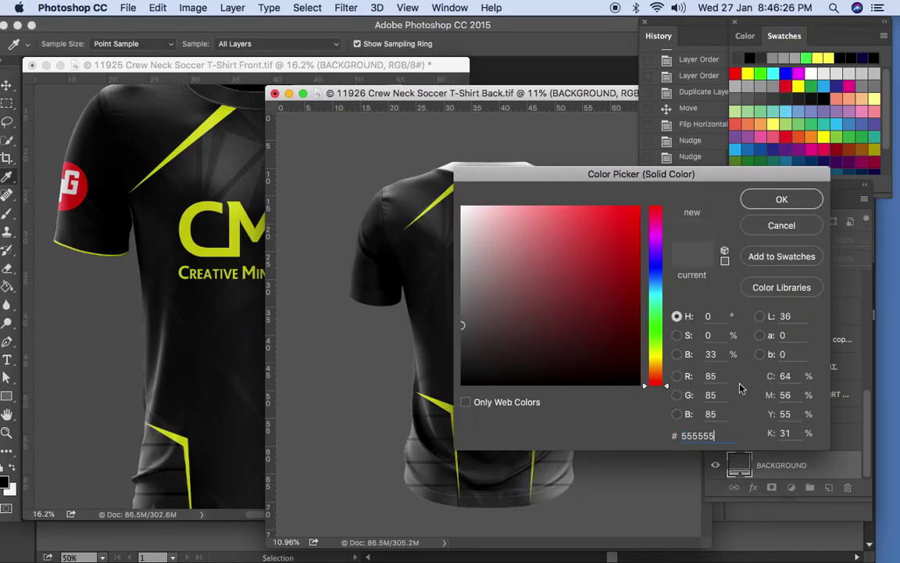
pyautogui.click(770, 199)
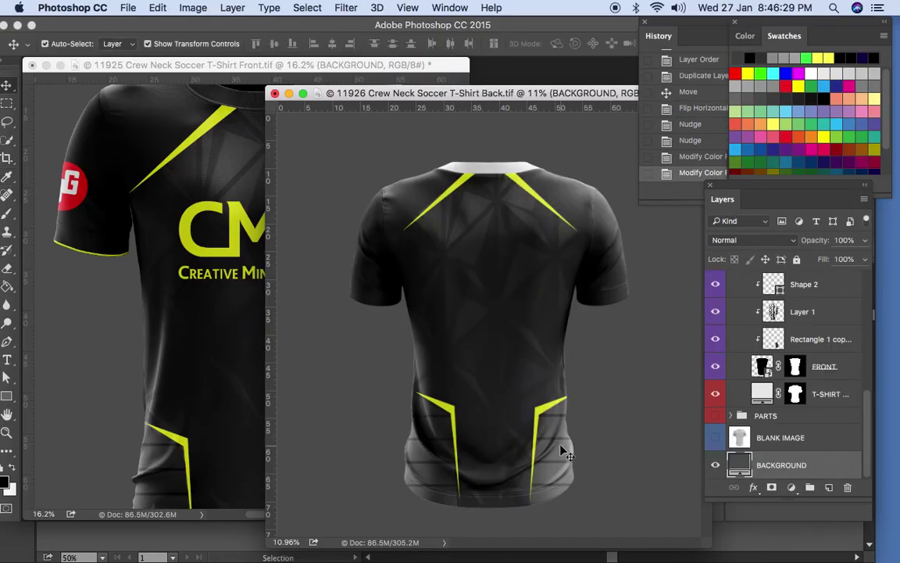
# Zoom in on the back hem and select the Shape 2 copy and Rectangle 1 copy layers.
pyautogui.press('z')
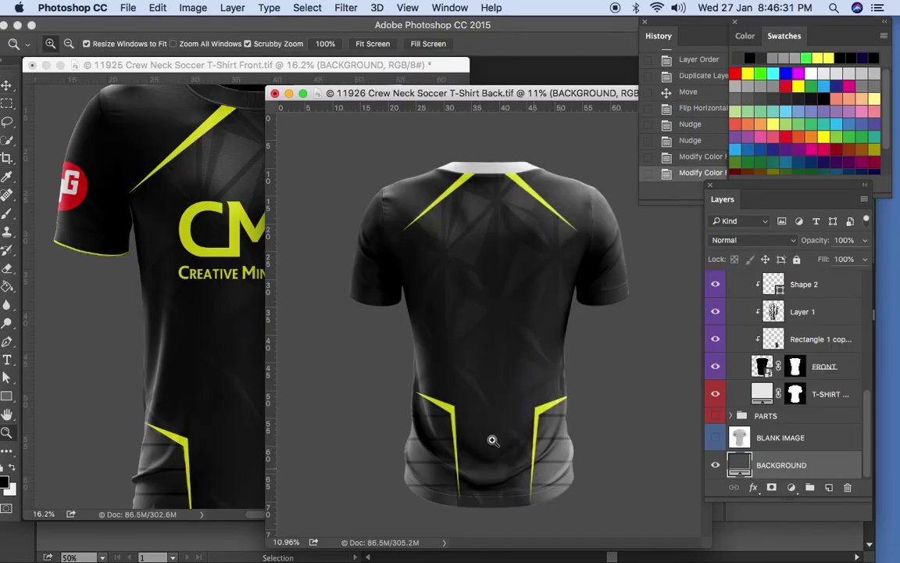
pyautogui.click(443, 395)
pyautogui.click(399, 408)
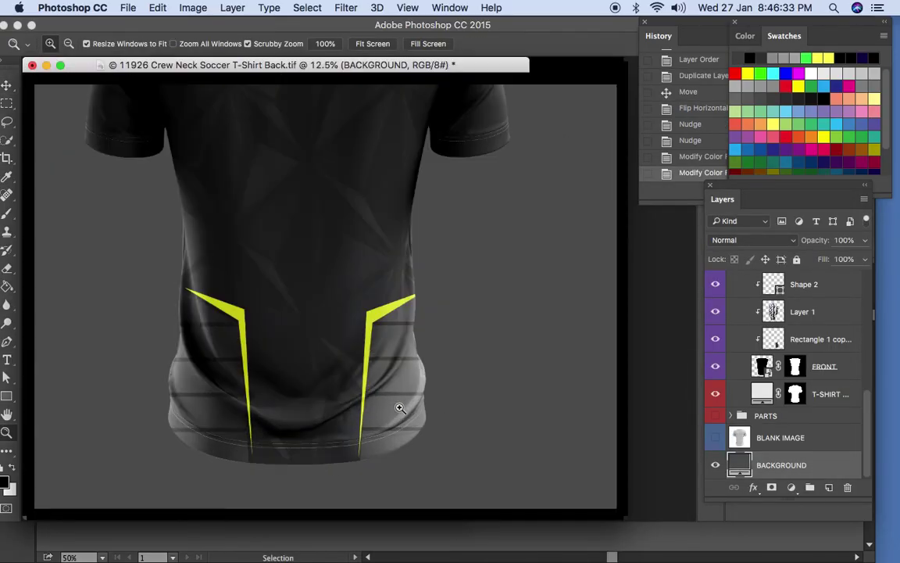
pyautogui.press('v')
pyautogui.keyDown('alt'); pyautogui.click(240, 317); pyautogui.keyUp('alt')
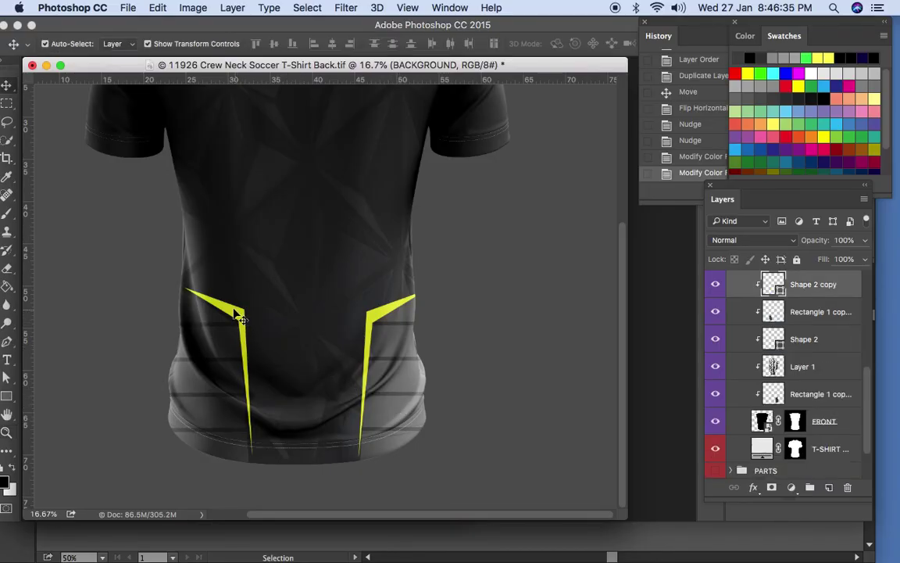
pyautogui.keyDown('shift'); pyautogui.click(774, 312); pyautogui.keyUp('shift')
# Nudge the left hem stripe five Shift+Left steps leftward, then zoom out to the whole shirt.
pyautogui.hotkey('shift', 'Left')
pyautogui.hotkey('shift', 'Left')
pyautogui.hotkey('shift', 'Left')
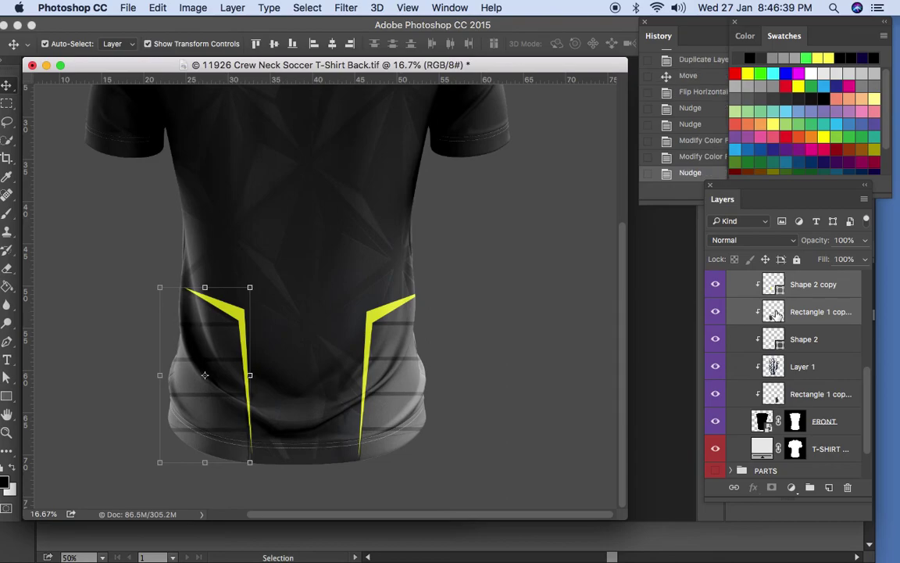
pyautogui.hotkey('shift', 'Left')
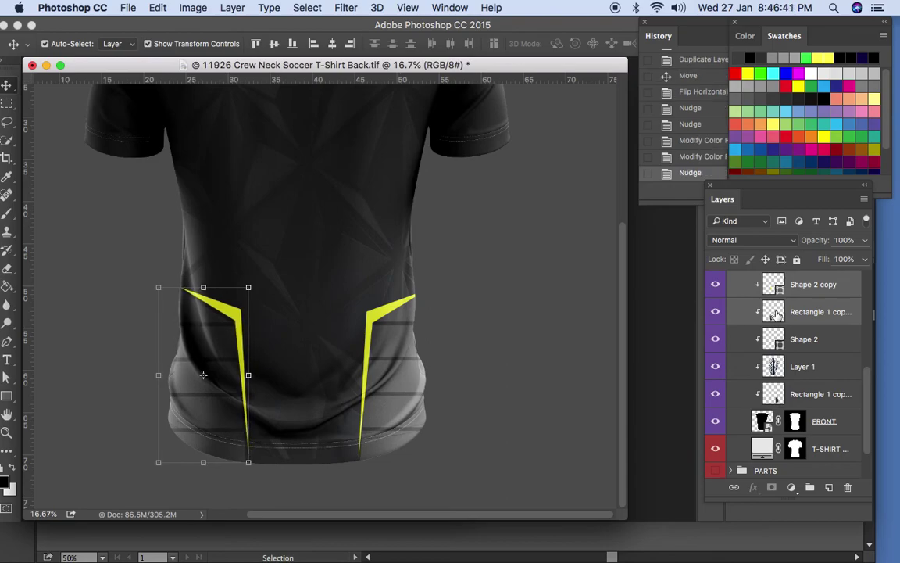
pyautogui.hotkey('shift', 'Left')
pyautogui.hotkey('shift', 'Left')
pyautogui.hotkey('shift', 'Left')
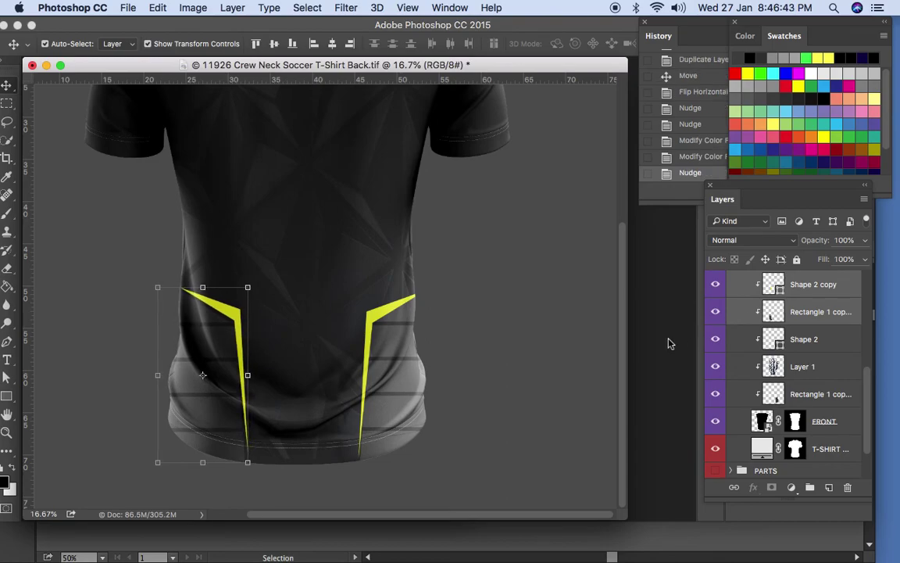
pyautogui.hotkey('shift', 'Left')
pyautogui.hotkey('shift', 'Left')
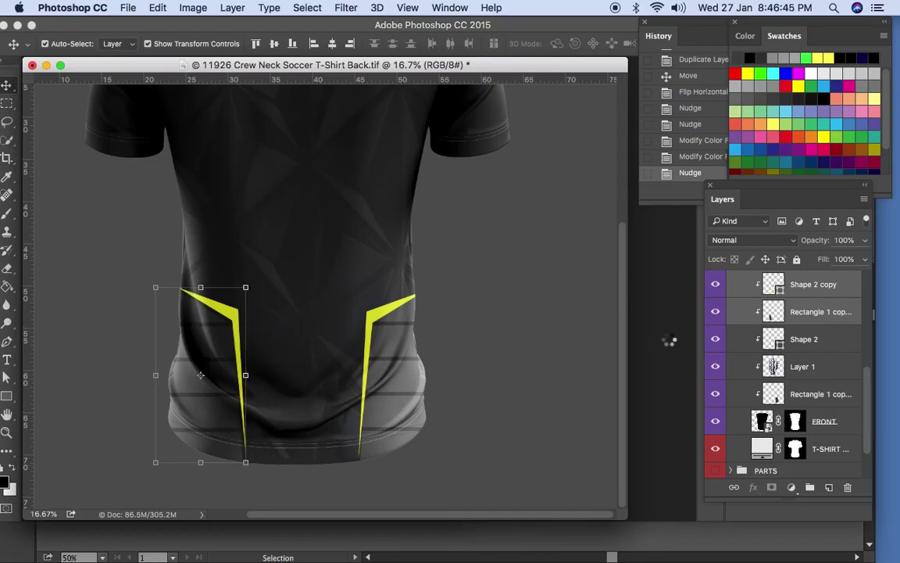
pyautogui.hotkey('shift', 'Left')
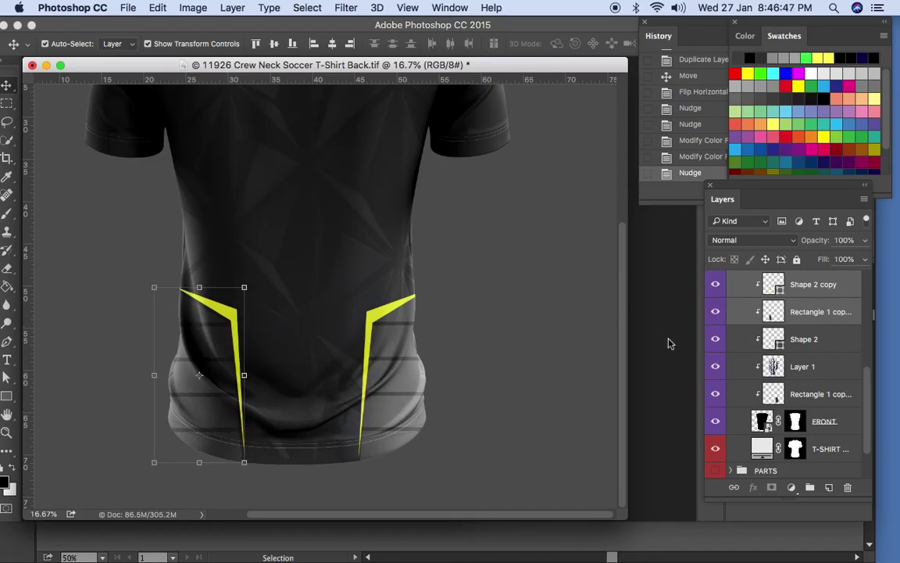
pyautogui.hotkey('alt', ',')
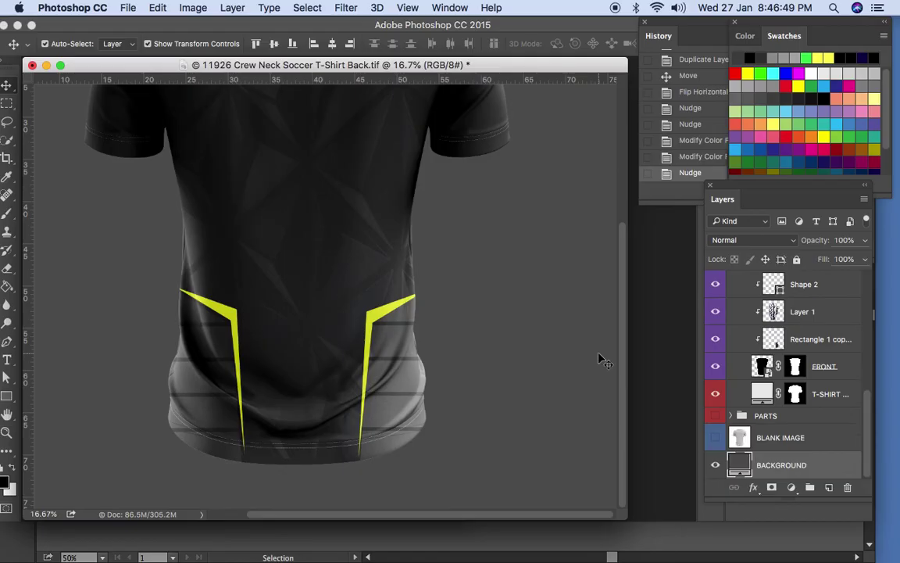
pyautogui.press('a')
pyautogui.press('super+0')
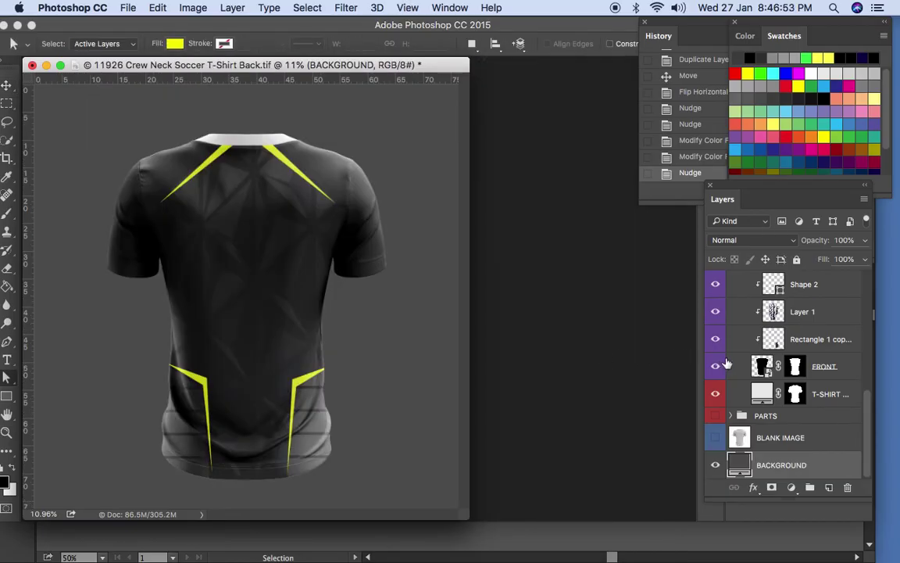
# Set the T-SHIRT COLOR layer's fill to pure black #000000.
pyautogui.press('v')
pyautogui.click(347, 183)
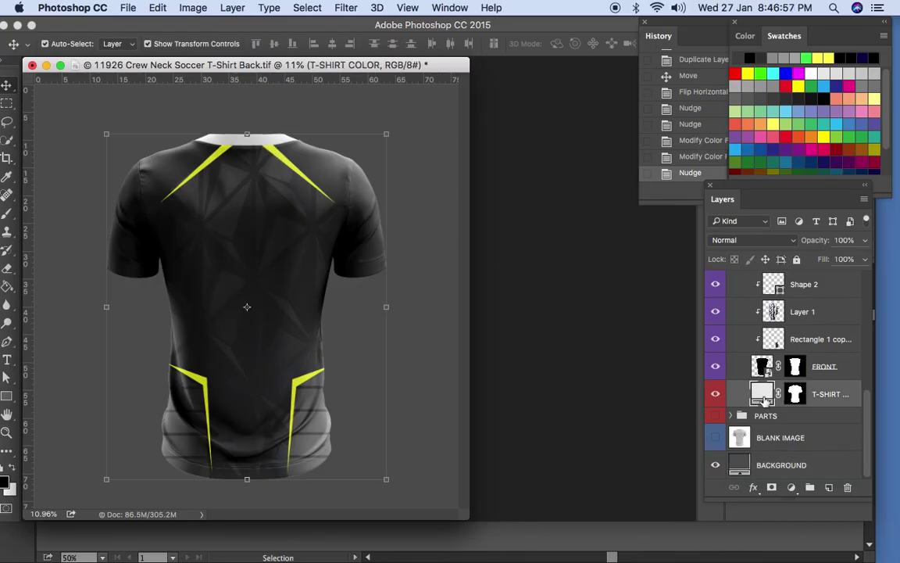
pyautogui.moveTo(538, 332); pyautogui.dragTo(400, 402)
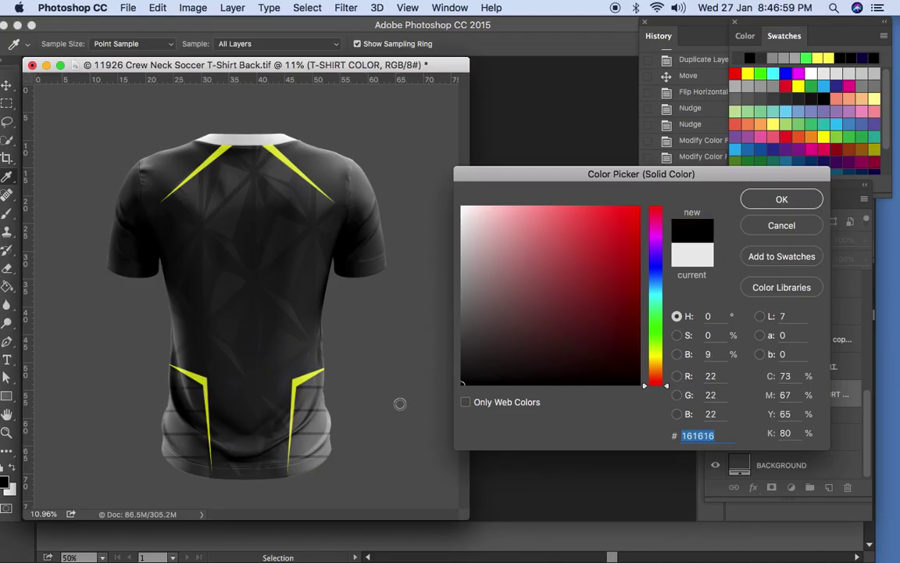
pyautogui.click(779, 200)
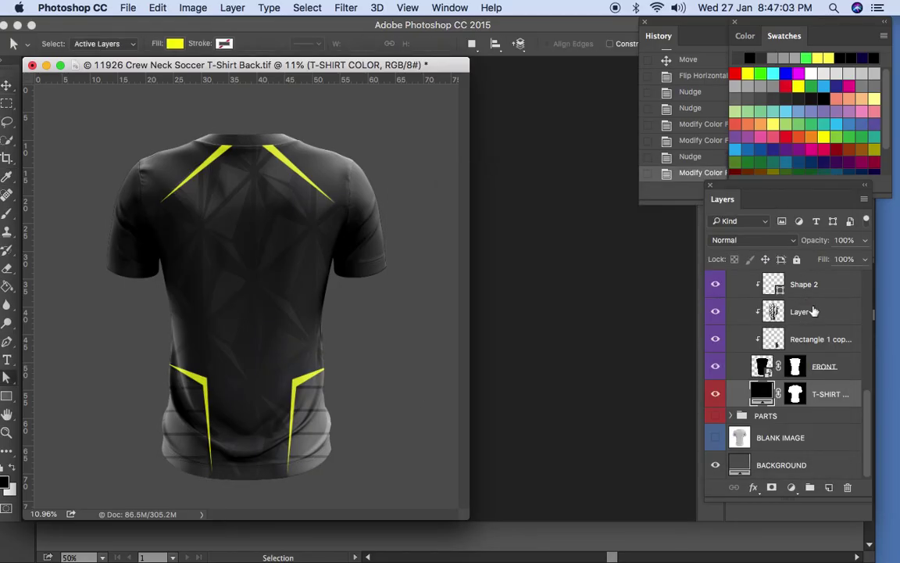
pyautogui.moveTo(287, 70); pyautogui.dragTo(538, 77)
# Arrange the Front and Back mockup windows side by side, leaving the Back document active.
pyautogui.click(273, 69)
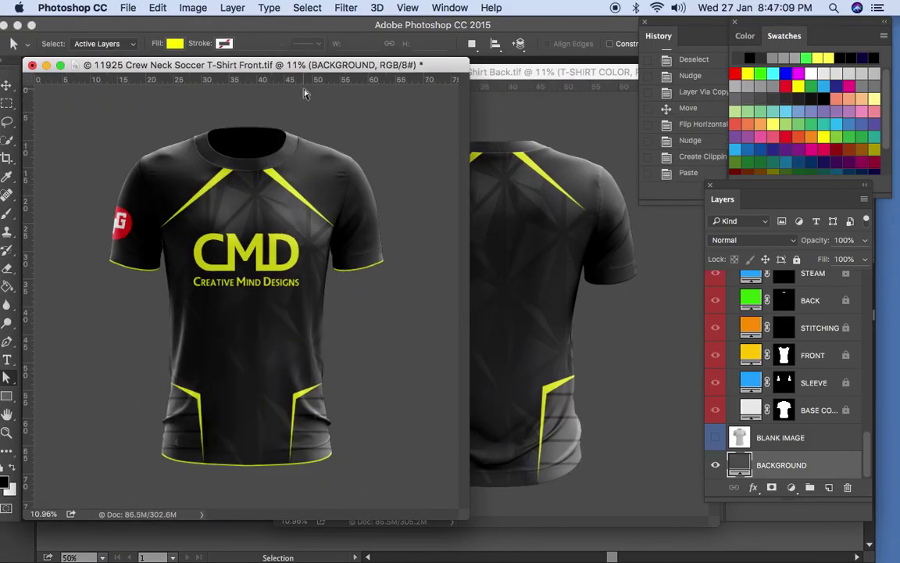
pyautogui.click(495, 76)
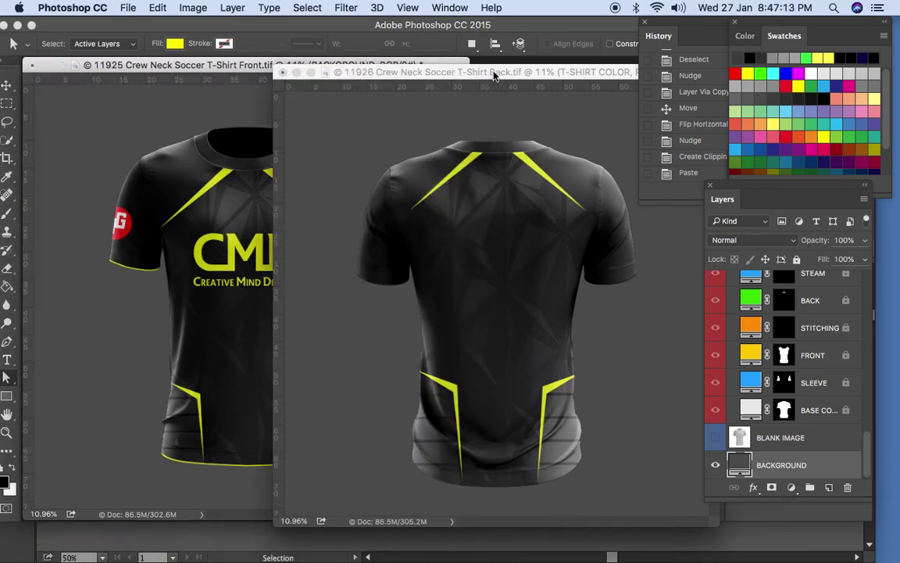
pyautogui.moveTo(496, 75); pyautogui.dragTo(564, 99)
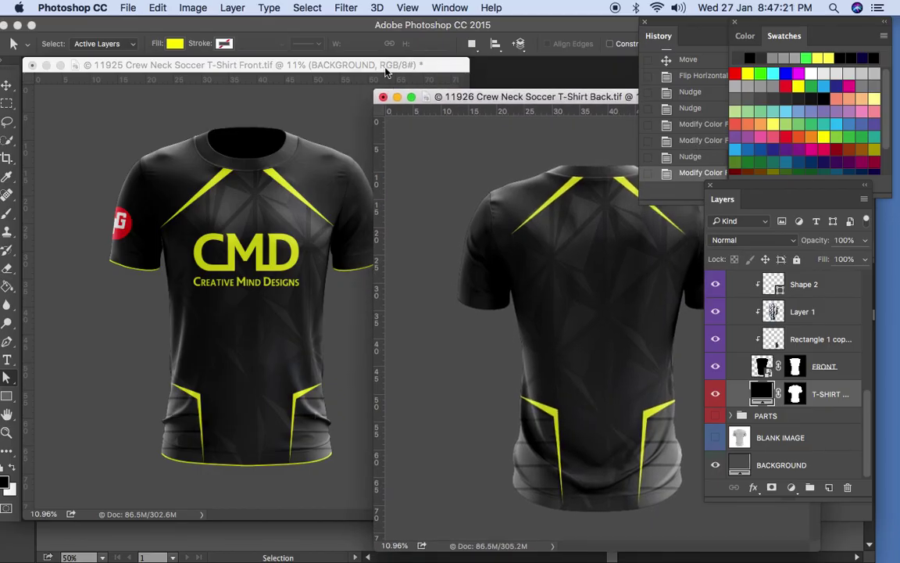
pyautogui.click(355, 62)
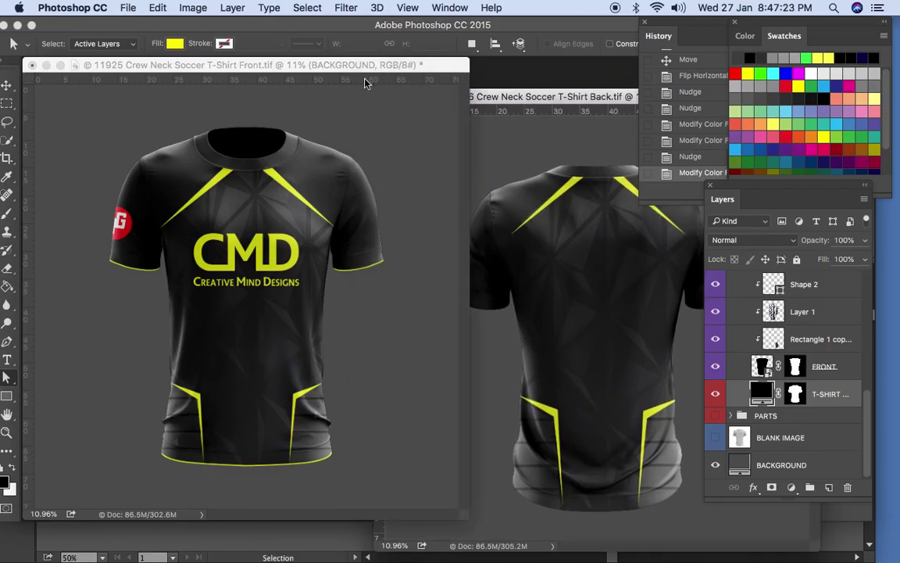
pyautogui.moveTo(370, 67); pyautogui.dragTo(342, 84)
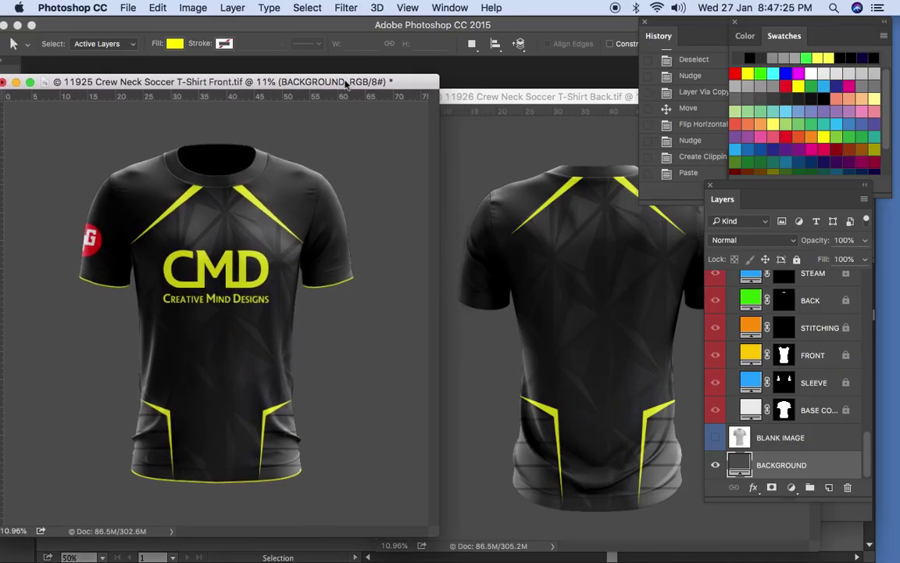
pyautogui.click(488, 98)
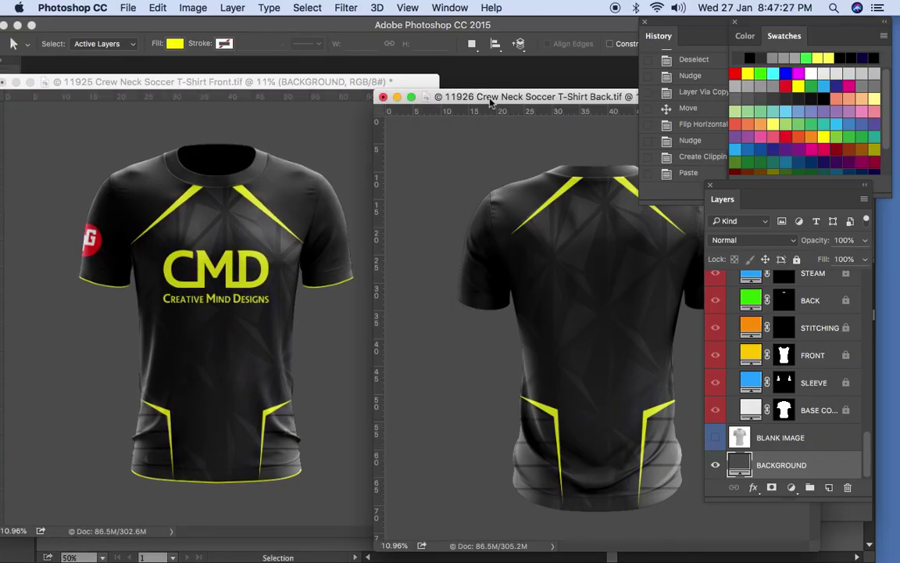
pyautogui.moveTo(488, 98); pyautogui.dragTo(469, 90)
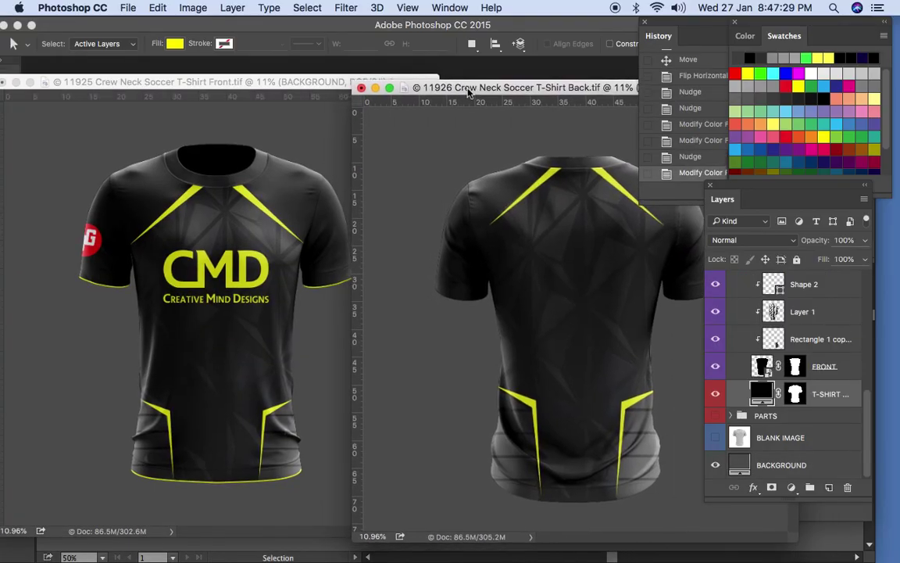